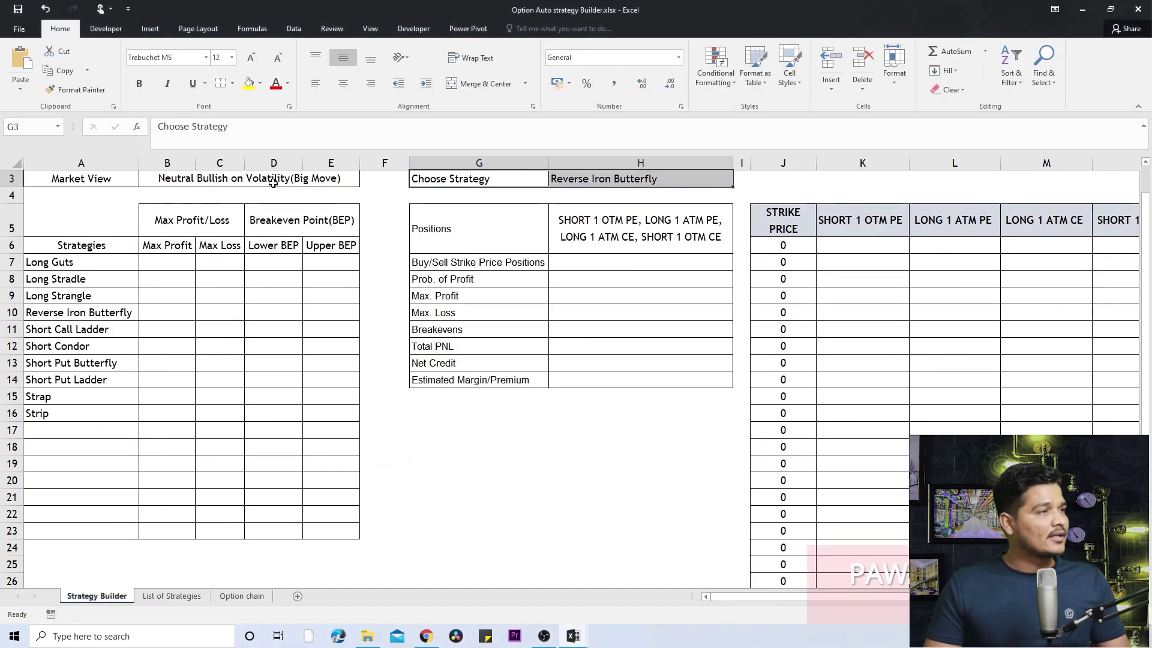
Examine the positions table and the strike price payoff table on the Strategy Builder sheet
{"action": "left_click_drag", "start_coordinate": [456, 212], "coordinate": [692, 412]}
{"action": "left_click_drag", "start_coordinate": [793, 224], "coordinate": [1056, 576]}
{"action": "scroll", "coordinate": [353, 449], "scroll_direction": "up", "scroll_amount": 3}
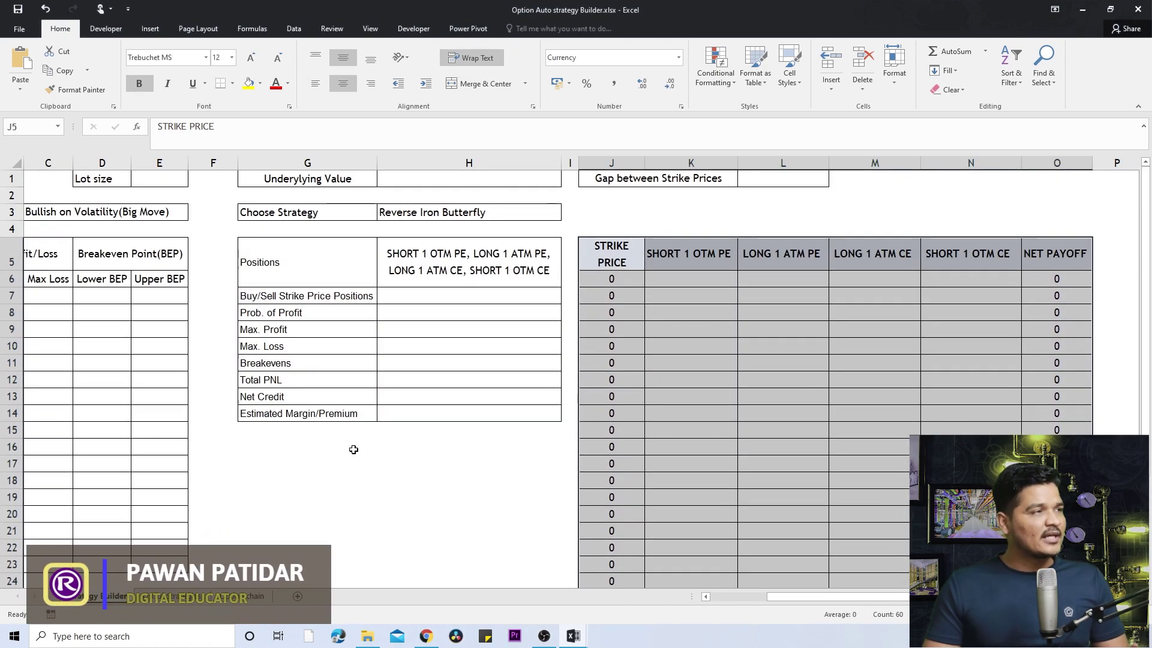
Remove the filter buttons from the header row of the table on the Option chain sheet
{"action": "left_click", "coordinate": [234, 596]}
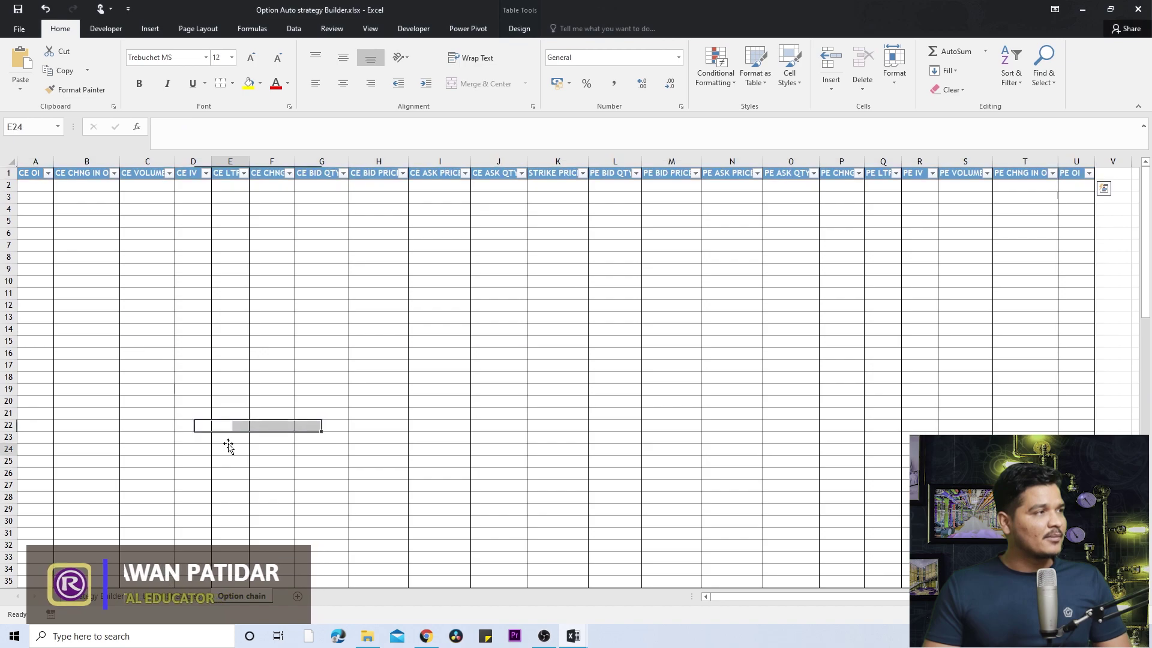
{"action": "key", "text": "ctrl+Home"}
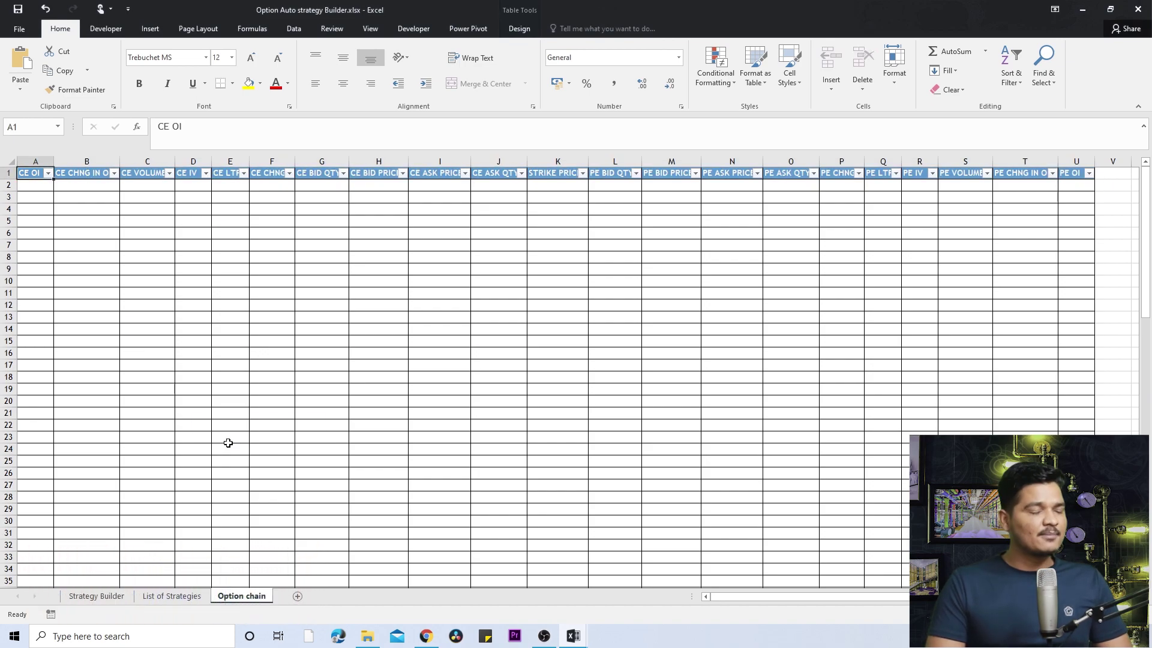
{"action": "key", "text": "ctrl+shift+l"}
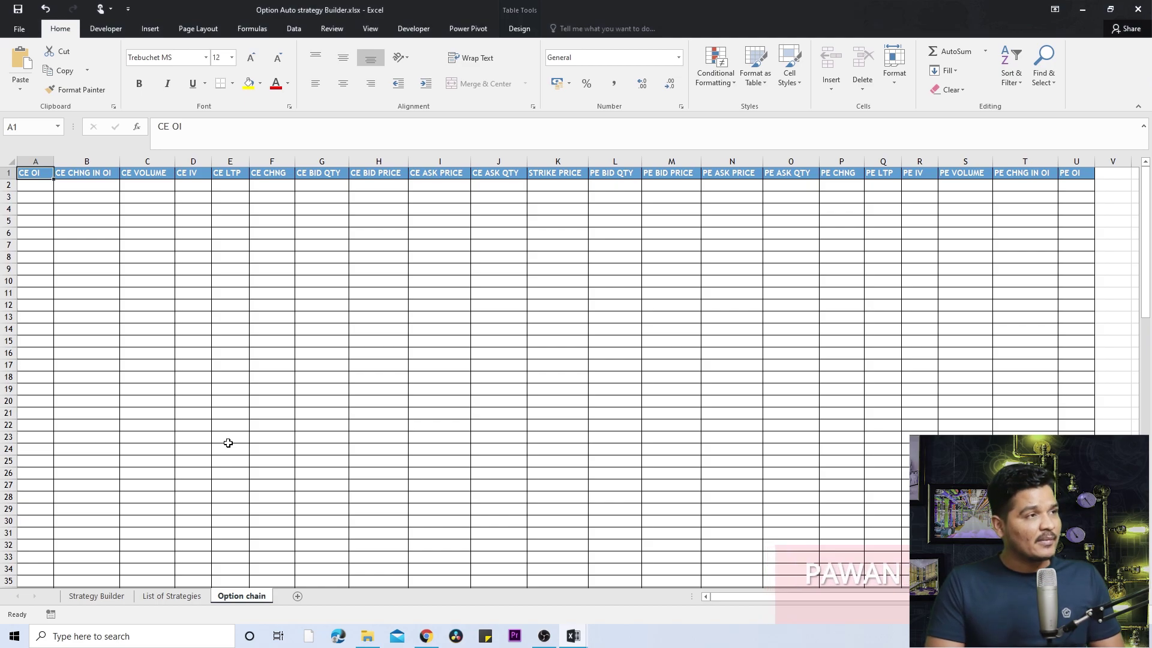
Select the whole option chain table, and select its data range through the defined name Table1
{"action": "key", "text": "ctrl+shift+Down"}
{"action": "key", "text": "ctrl+shift+Up"}
{"action": "key", "text": "ctrl+shift+Right"}
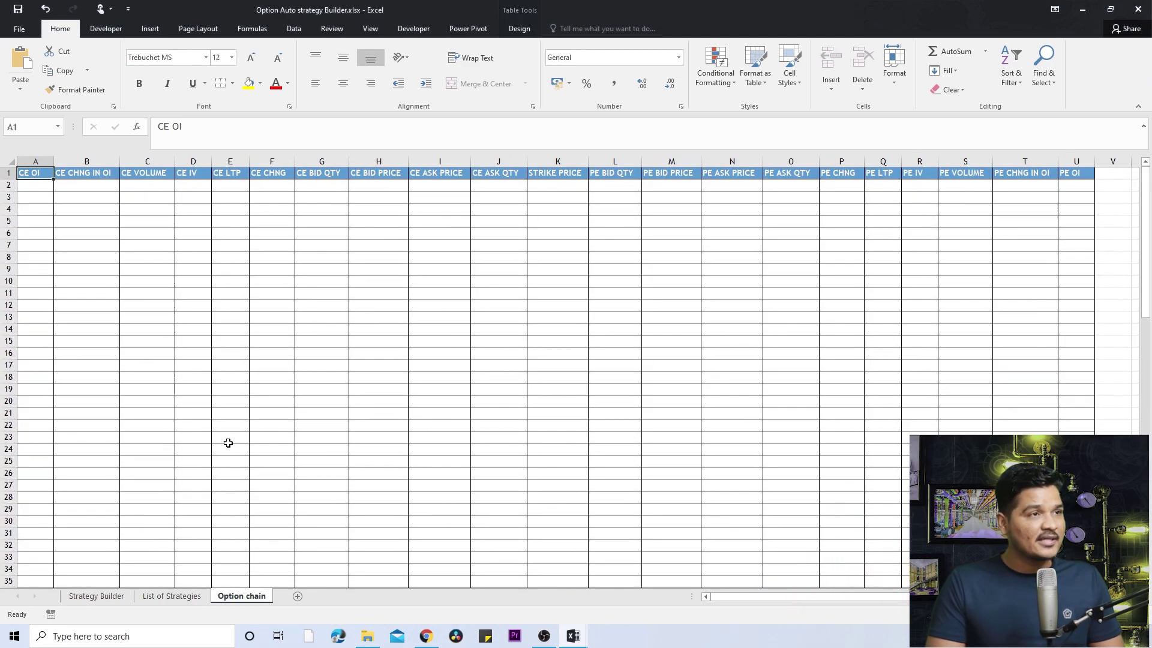
{"action": "key", "text": "ctrl+shift+Down"}
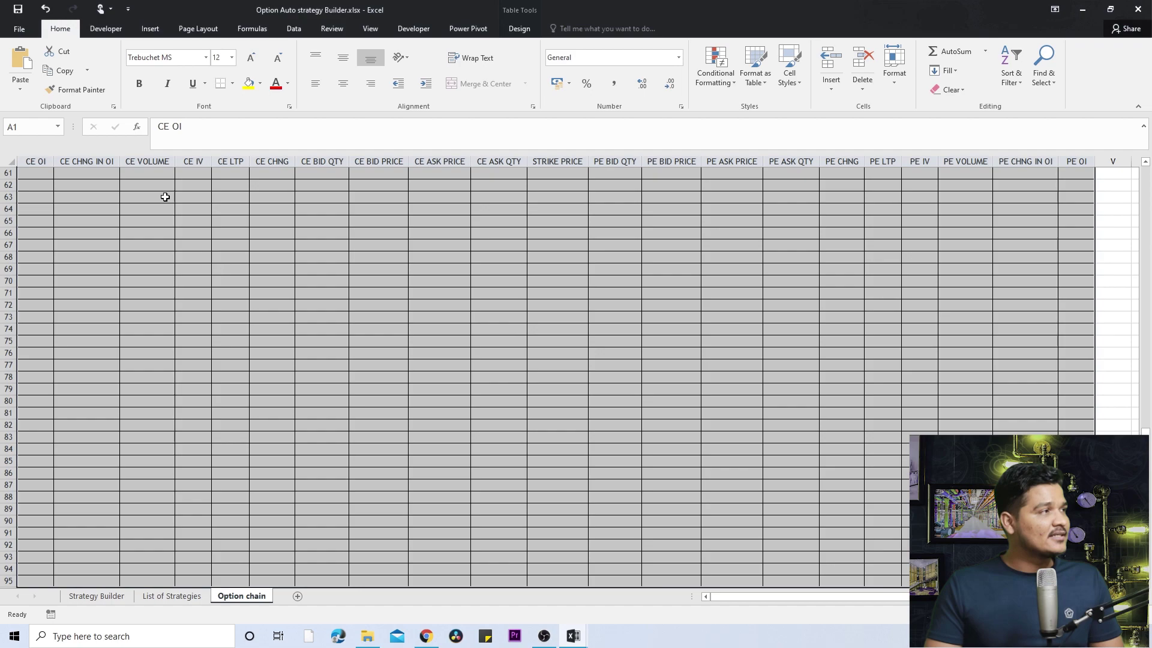
{"action": "left_click", "coordinate": [59, 126]}
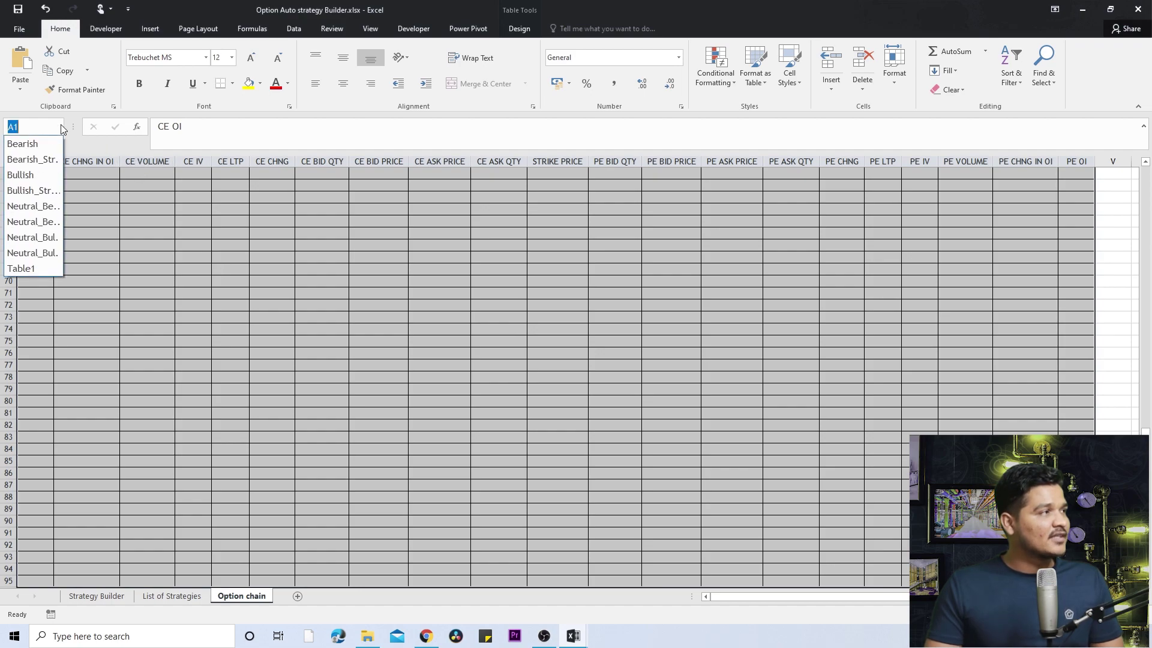
{"action": "left_click", "coordinate": [24, 270]}
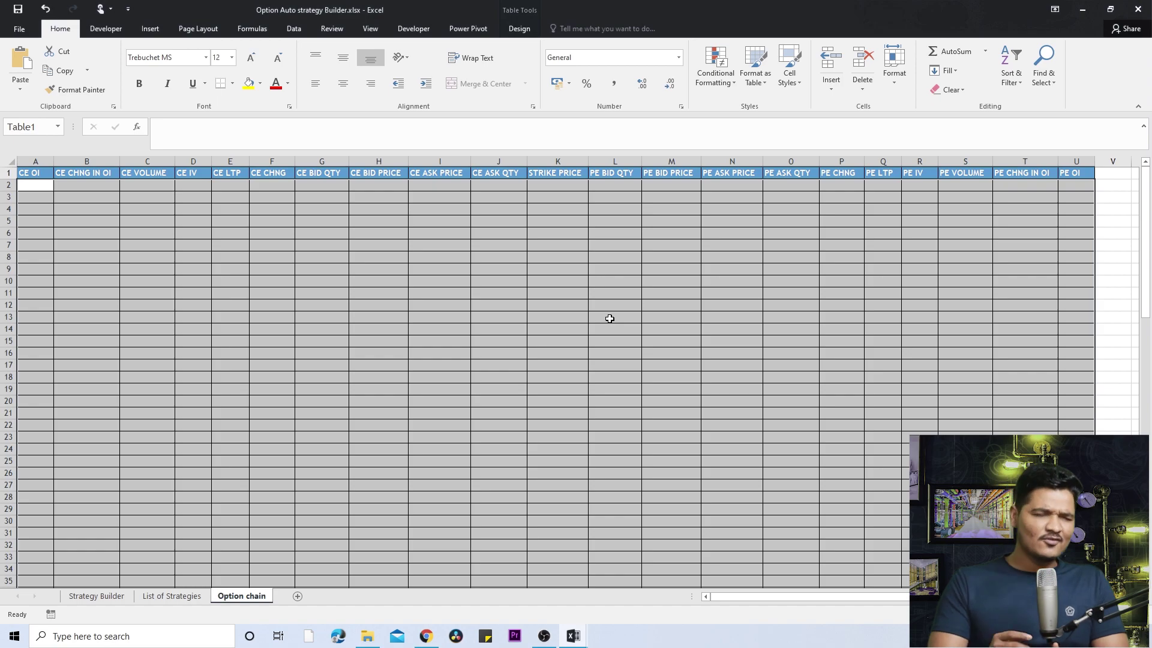
Examine the Bearish strategies A2:A16 on the List of Strategies sheet and the labels G7:G14 on the Strategy Builder sheet
{"action": "left_click", "coordinate": [174, 599]}
{"action": "scroll", "coordinate": [400, 408], "scroll_direction": "up", "scroll_amount": 3}
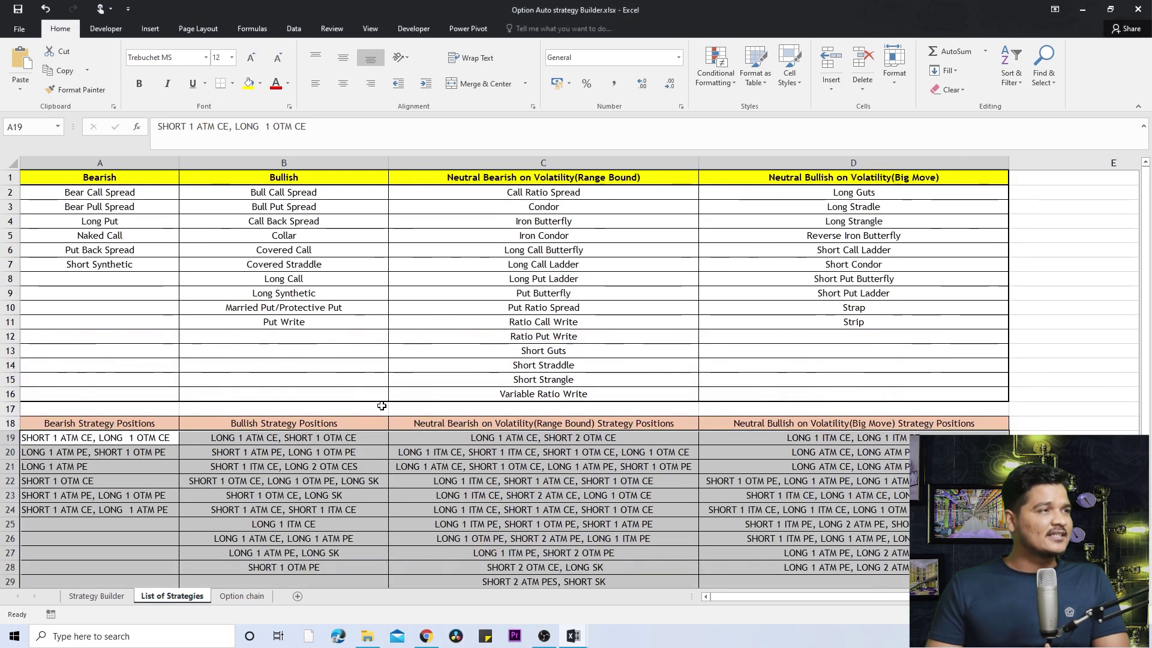
{"action": "left_click", "coordinate": [95, 177]}
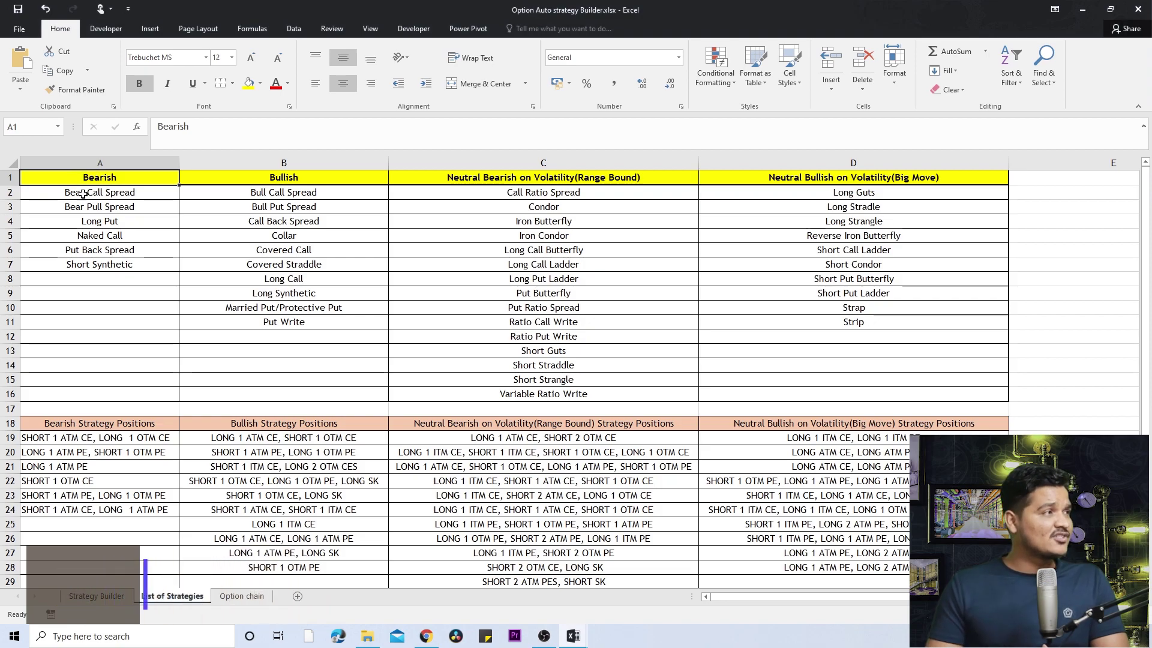
{"action": "left_click_drag", "start_coordinate": [82, 189], "coordinate": [102, 396]}
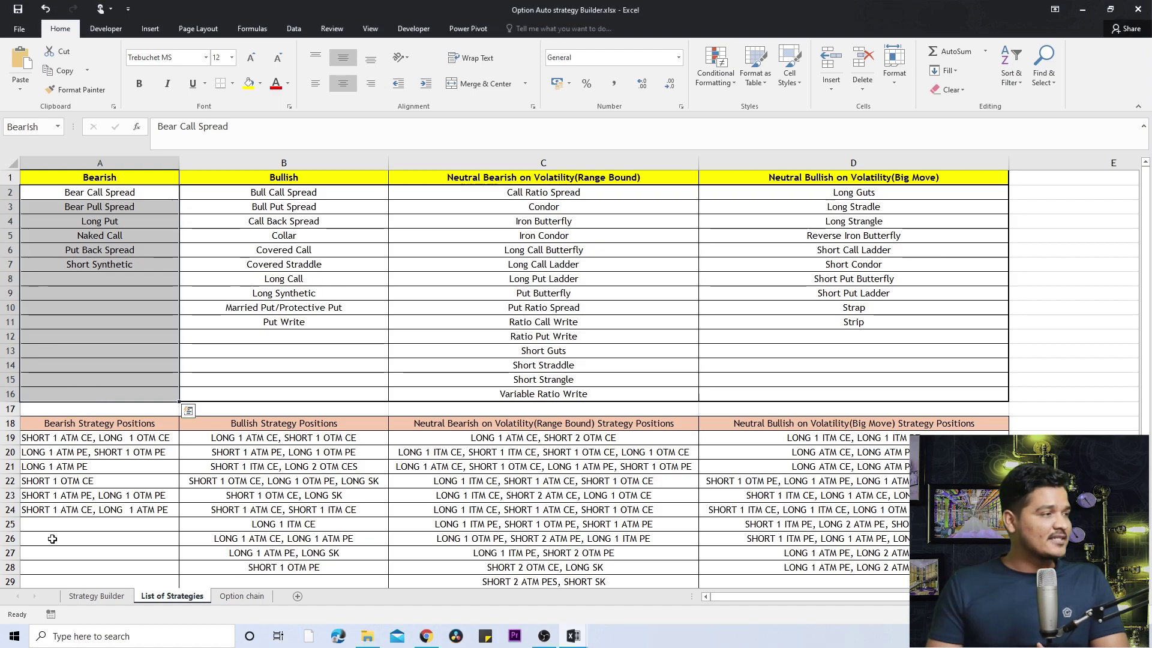
{"action": "left_click", "coordinate": [99, 596]}
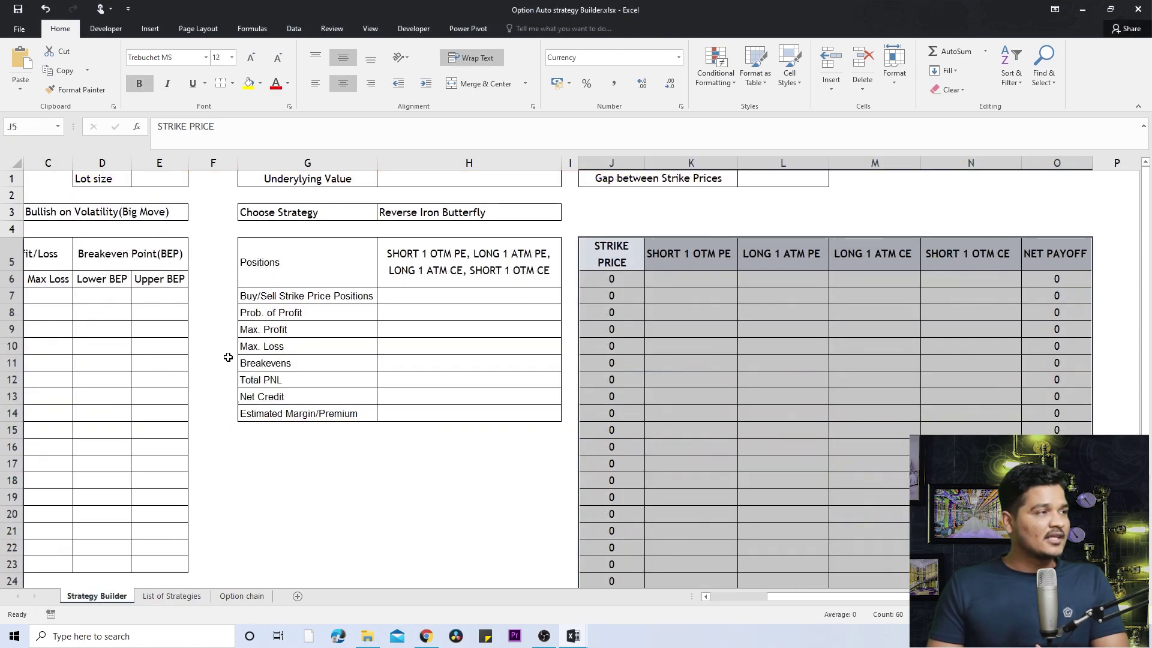
{"action": "left_click_drag", "start_coordinate": [299, 298], "coordinate": [299, 412]}
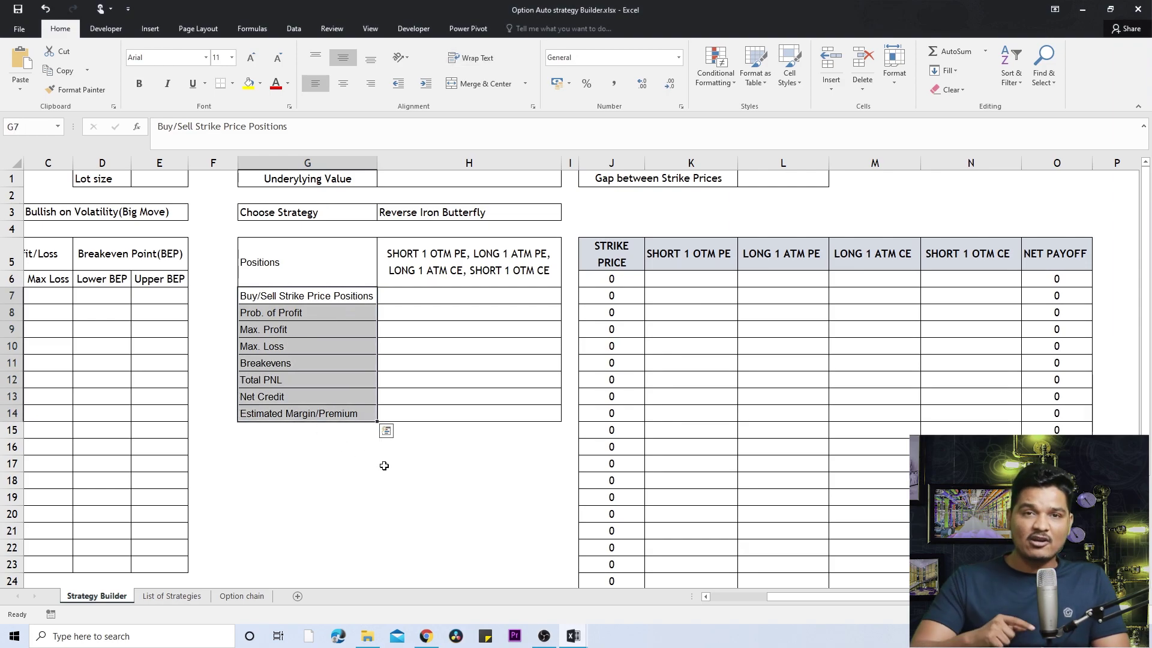
Try to create names from the top row only for the strategy table A1:D16 on the List of Strategies sheet
{"action": "left_click", "coordinate": [172, 596]}
{"action": "left_click_drag", "start_coordinate": [104, 178], "coordinate": [948, 396]}
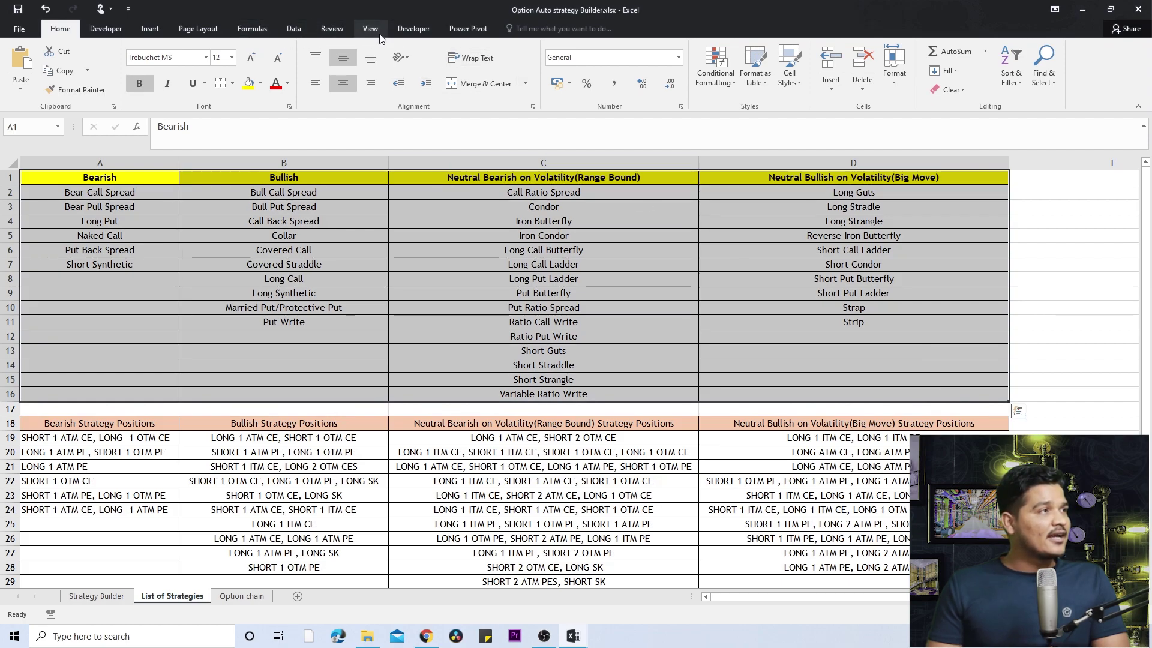
{"action": "left_click", "coordinate": [246, 30]}
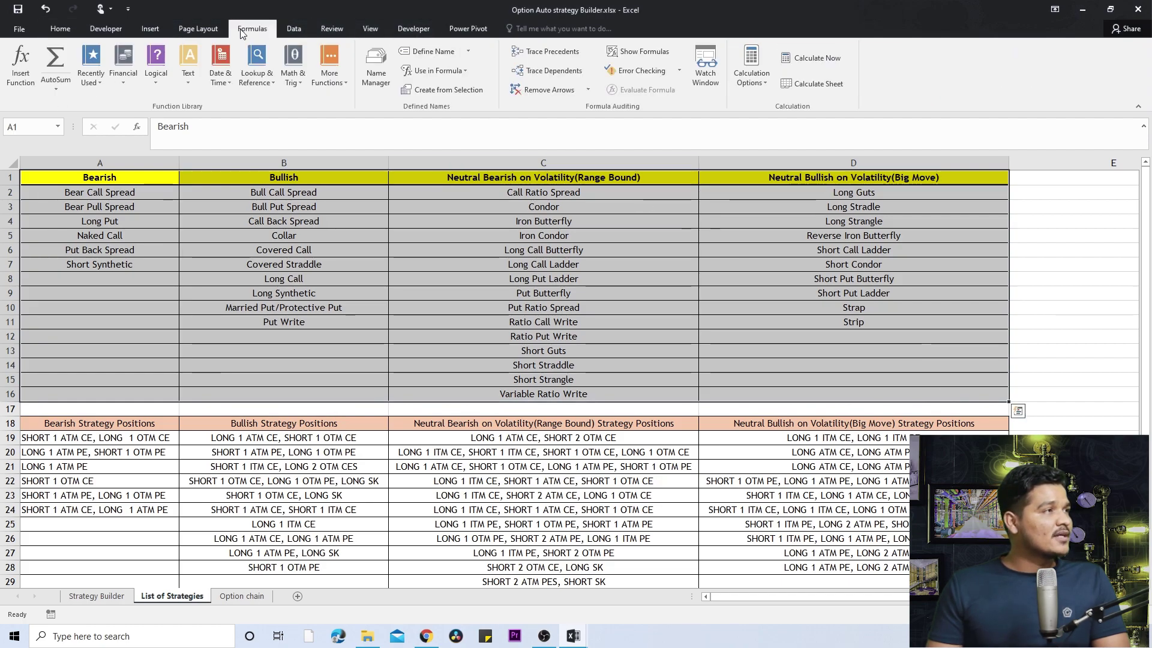
{"action": "left_click", "coordinate": [441, 93]}
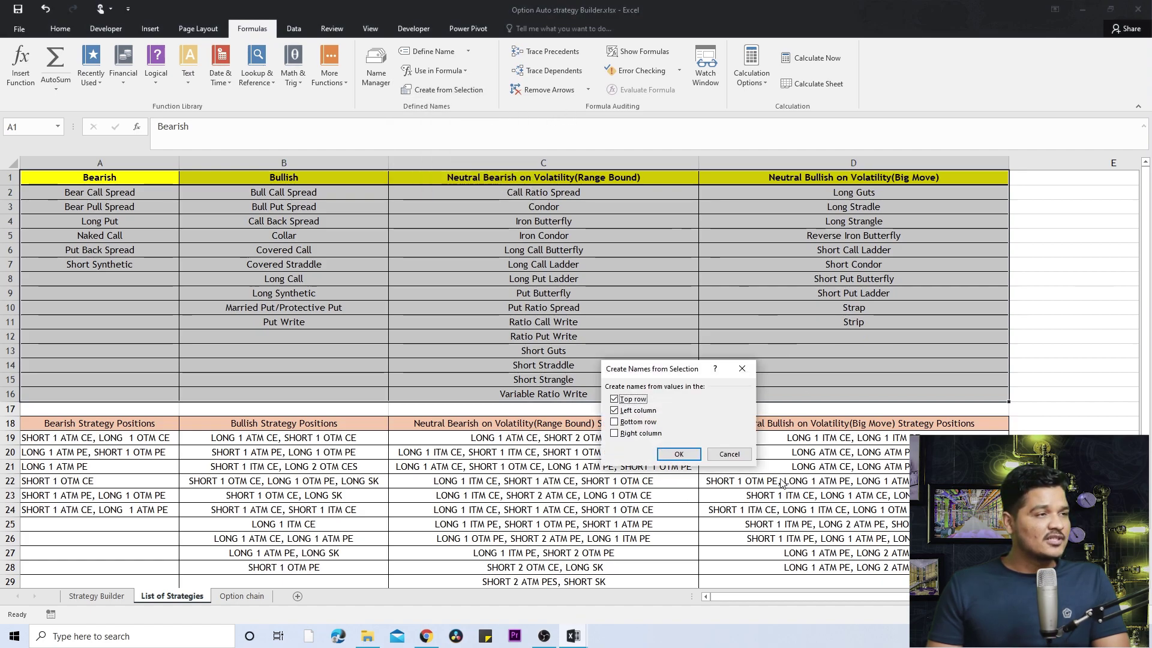
{"action": "left_click", "coordinate": [635, 410]}
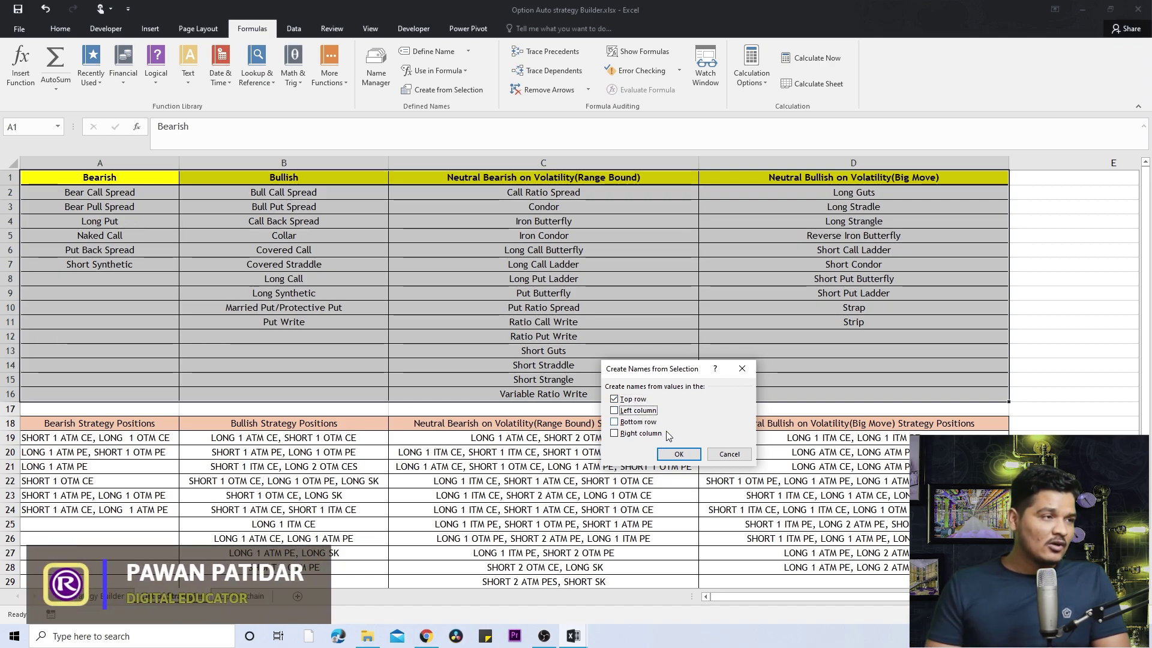
{"action": "left_click", "coordinate": [725, 457]}
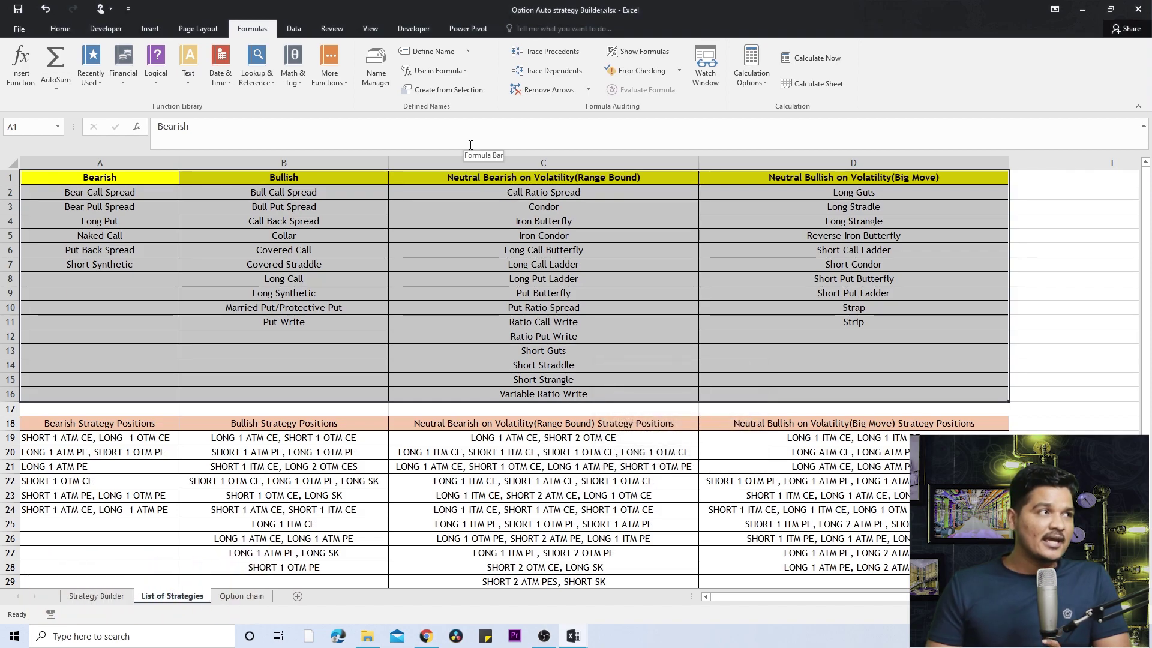
Examine the workbook's defined names, their values and references in the Name Manager, with its window and columns widened
{"action": "left_click", "coordinate": [369, 76]}
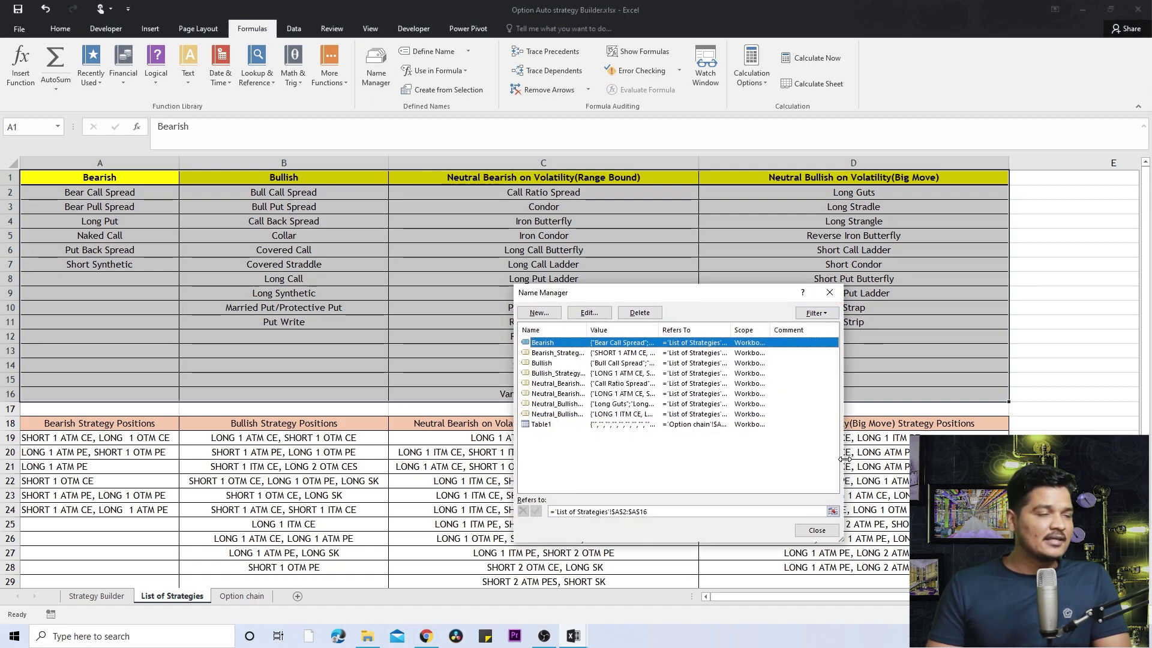
{"action": "left_click_drag", "start_coordinate": [844, 459], "coordinate": [1115, 459]}
{"action": "left_click_drag", "start_coordinate": [586, 330], "coordinate": [758, 349]}
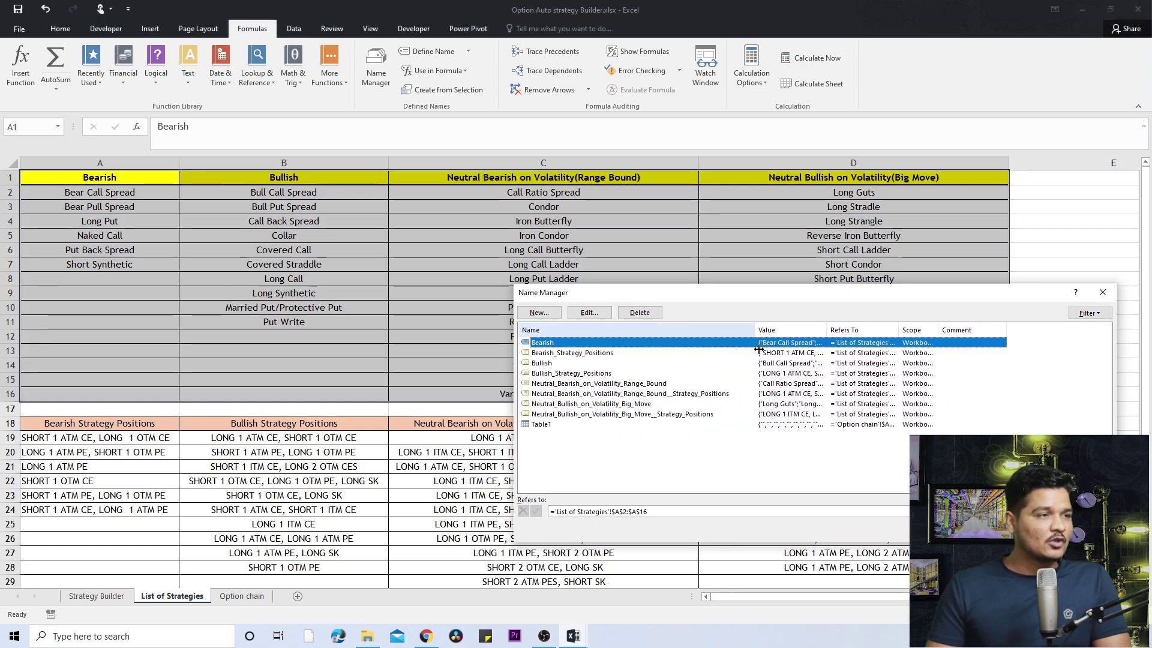
{"action": "left_click_drag", "start_coordinate": [825, 326], "coordinate": [1015, 333]}
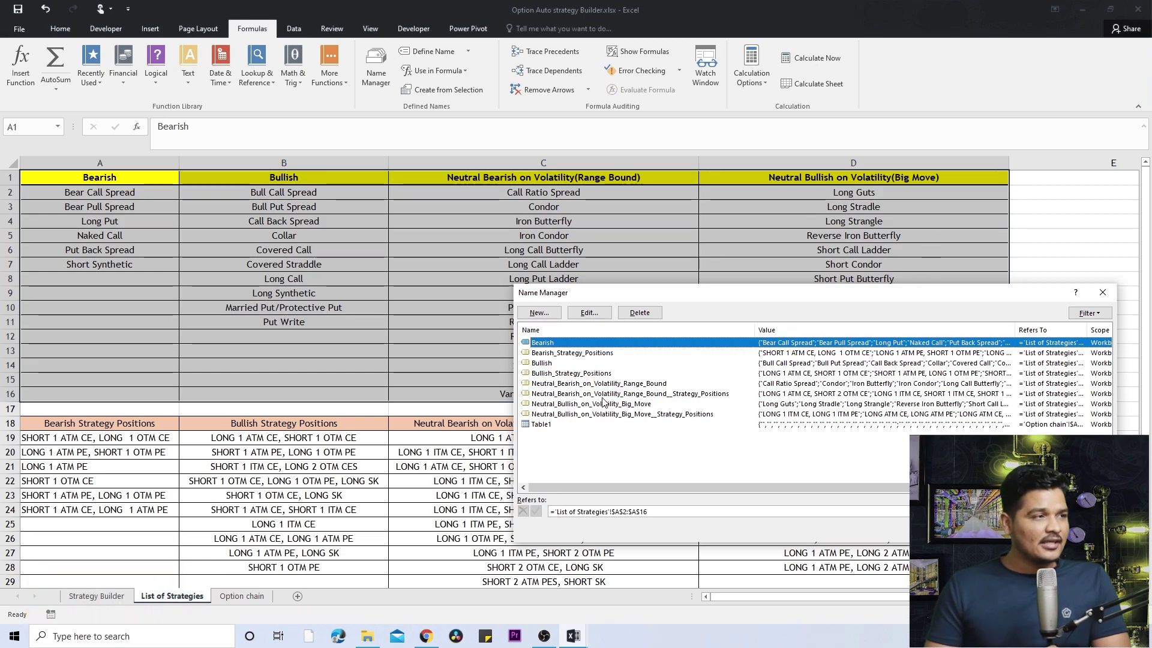
{"action": "left_click", "coordinate": [568, 354]}
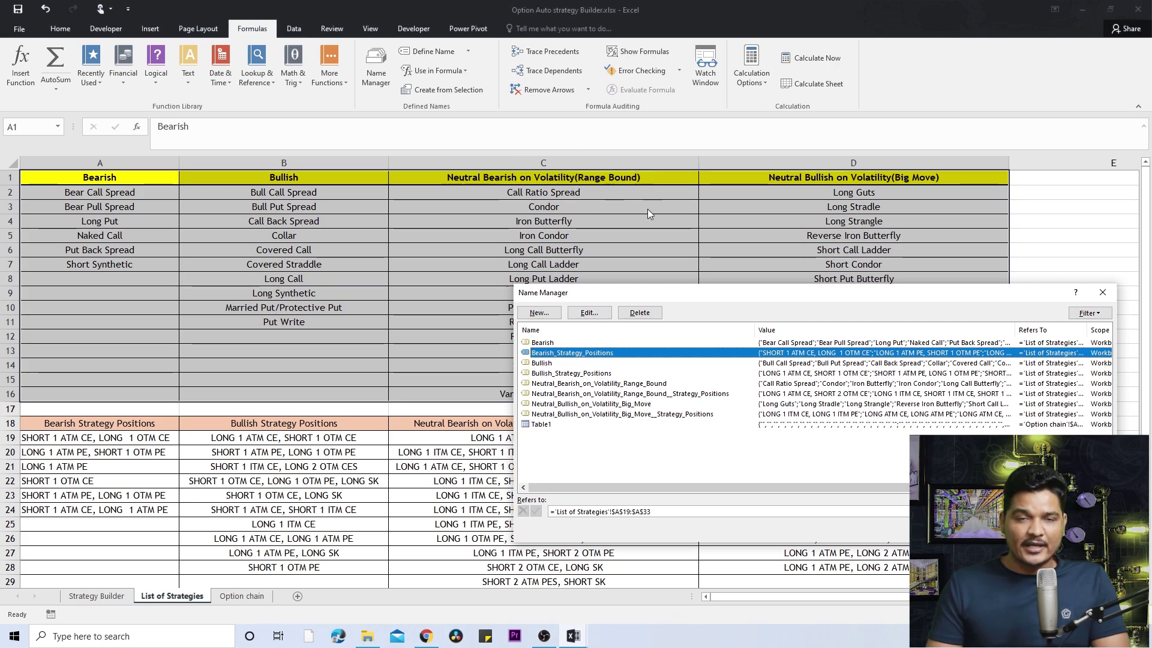
{"action": "left_click", "coordinate": [605, 384]}
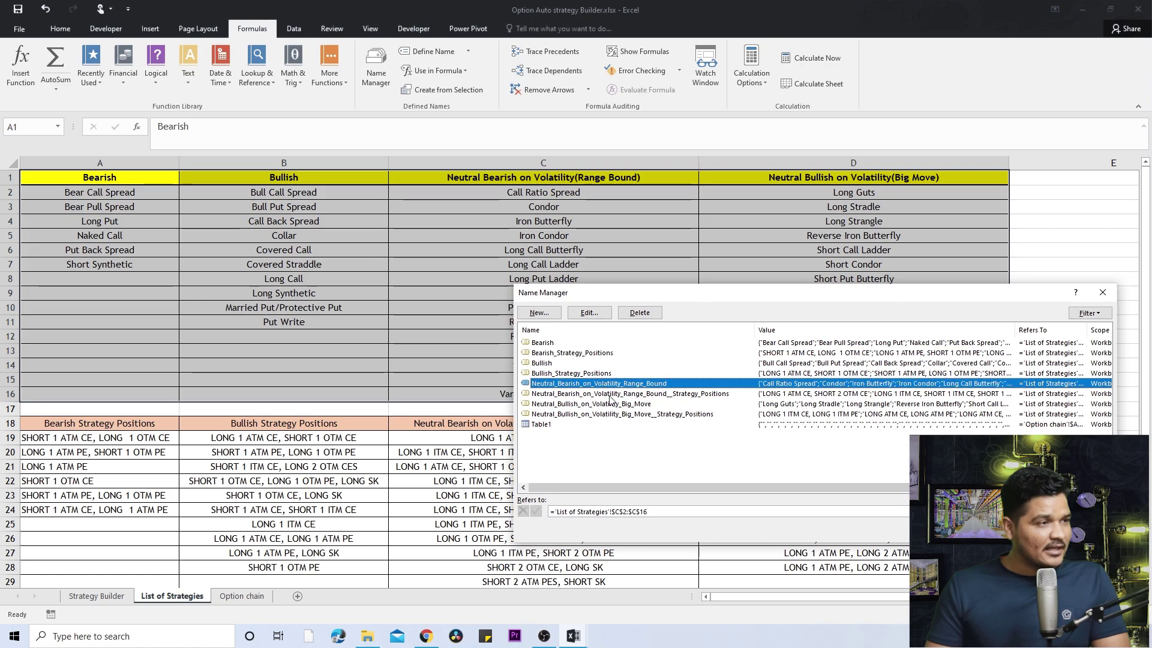
{"action": "left_click", "coordinate": [609, 394]}
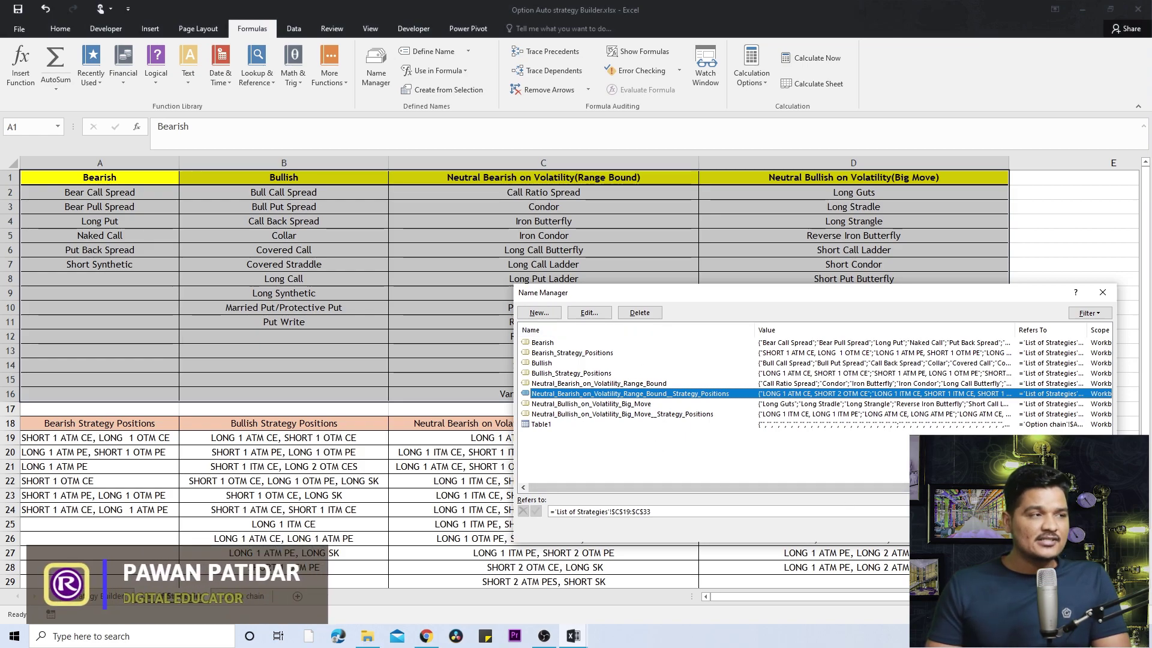
{"action": "key", "text": "Escape"}
Examine the formula of the Bearish Strategy Positions heading in A18 and the Bearish heading in A1 that it references
{"action": "scroll", "coordinate": [82, 322], "scroll_direction": "down", "scroll_amount": 3}
{"action": "left_click", "coordinate": [92, 291]}
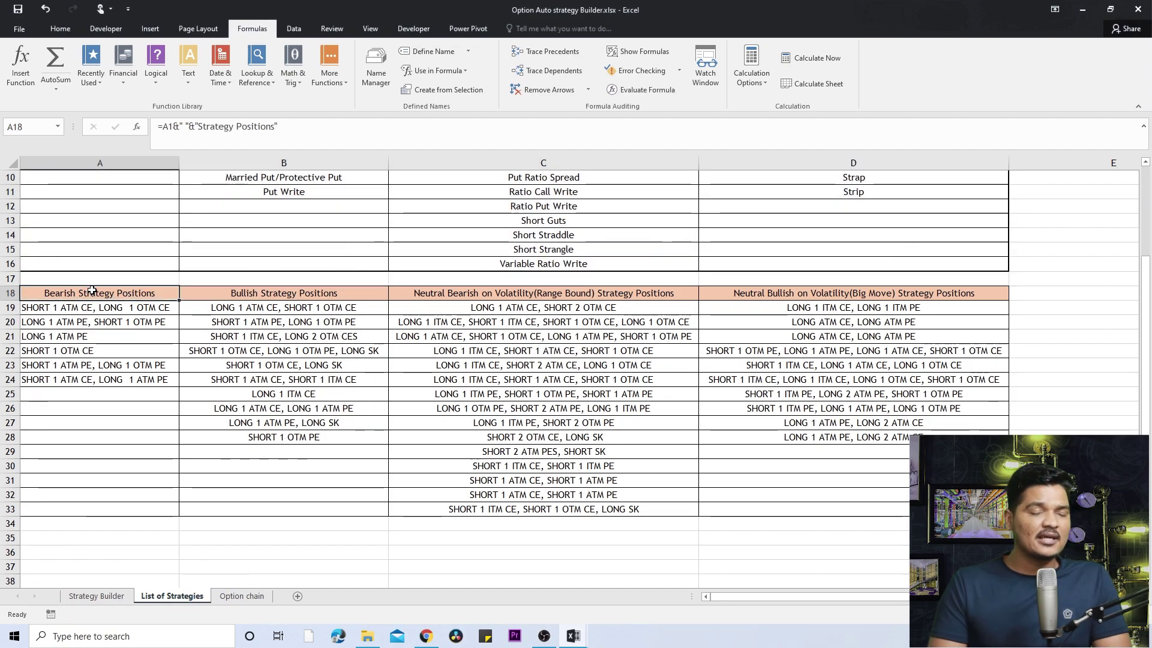
{"action": "key", "text": "Down"}
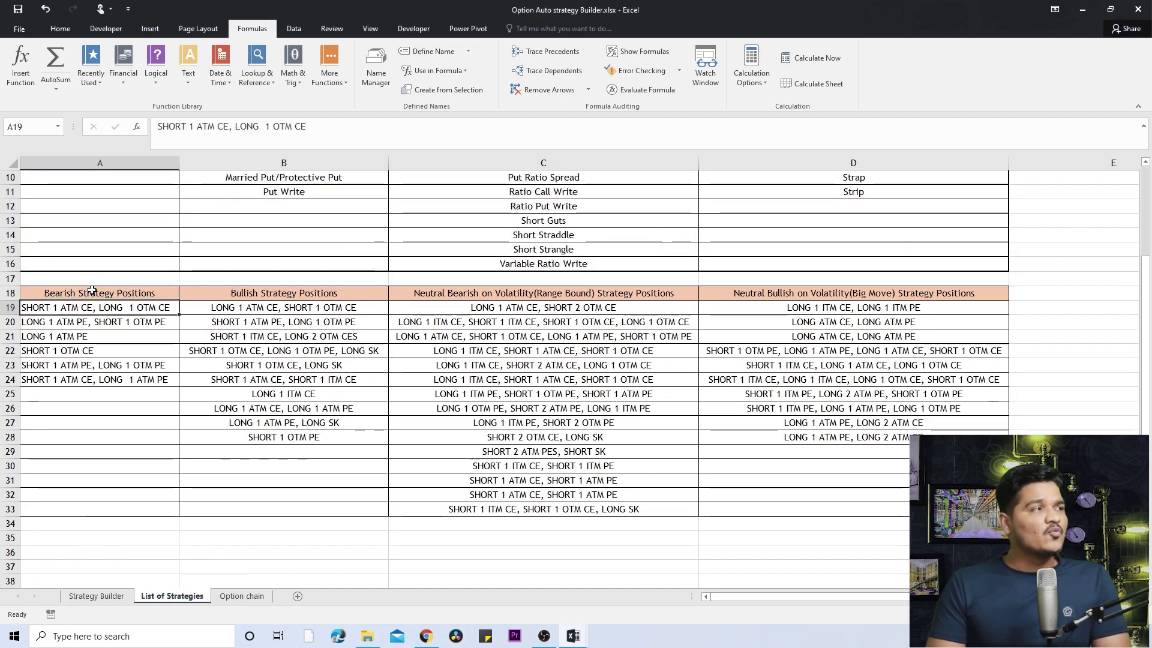
{"action": "key", "text": "Up"}
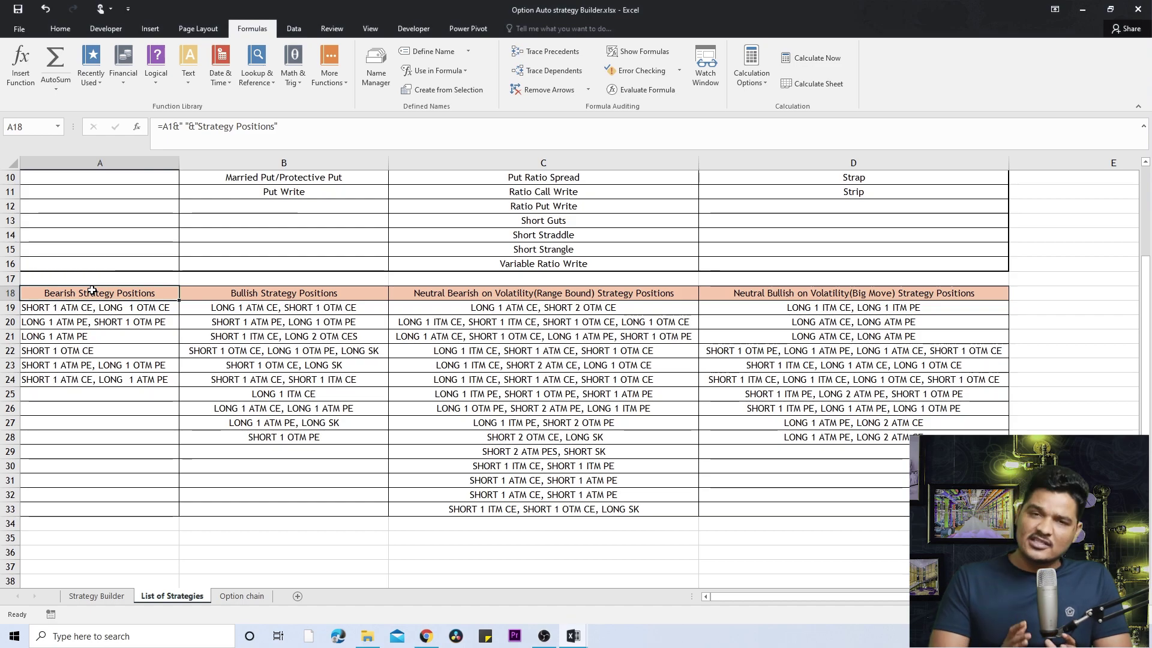
{"action": "key", "text": "Up"}
{"action": "key", "text": "Up"}
{"action": "key", "text": "Up"}
{"action": "key", "text": "Up"}
{"action": "key", "text": "Up"}
{"action": "key", "text": "Up"}
{"action": "key", "text": "Up"}
{"action": "key", "text": "Up"}
{"action": "key", "text": "Up"}
{"action": "key", "text": "Up"}
{"action": "key", "text": "Up"}
{"action": "key", "text": "Up"}
{"action": "key", "text": "Up"}
{"action": "key", "text": "Up"}
{"action": "key", "text": "Up"}
{"action": "key", "text": "Up"}
{"action": "key", "text": "Up"}
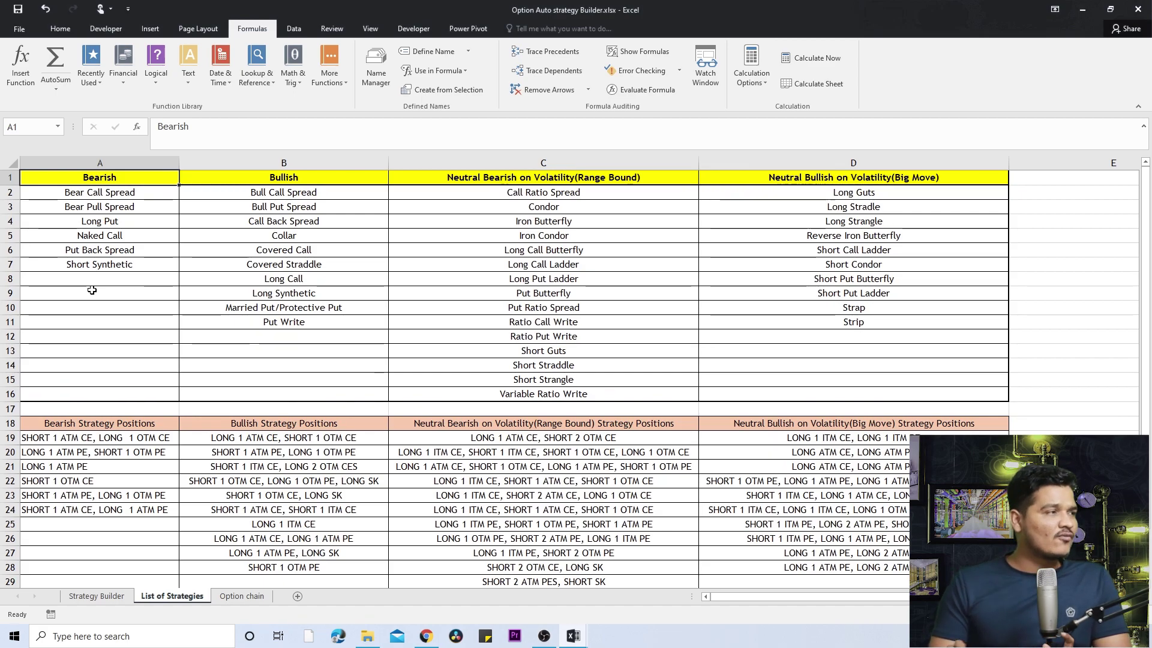
Compare the Bear Call Spread entry with its position in A19, and examine positions D24, C28 and the range A18:A33
{"action": "left_click", "coordinate": [108, 196]}
{"action": "left_click", "coordinate": [132, 439]}
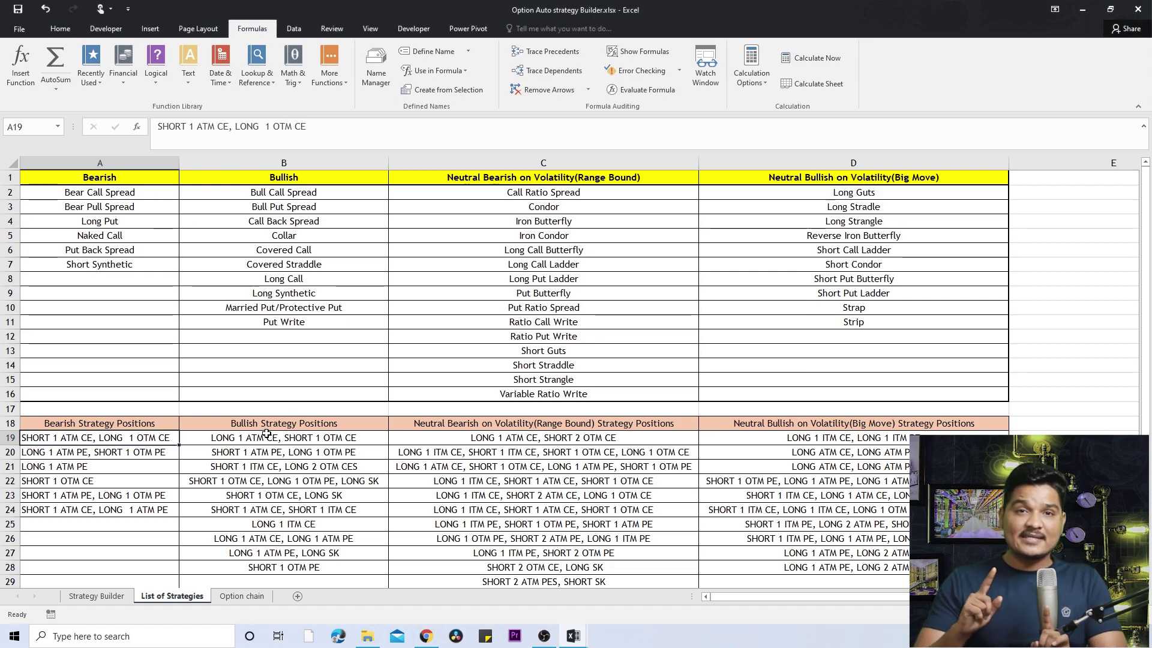
{"action": "left_click", "coordinate": [806, 509]}
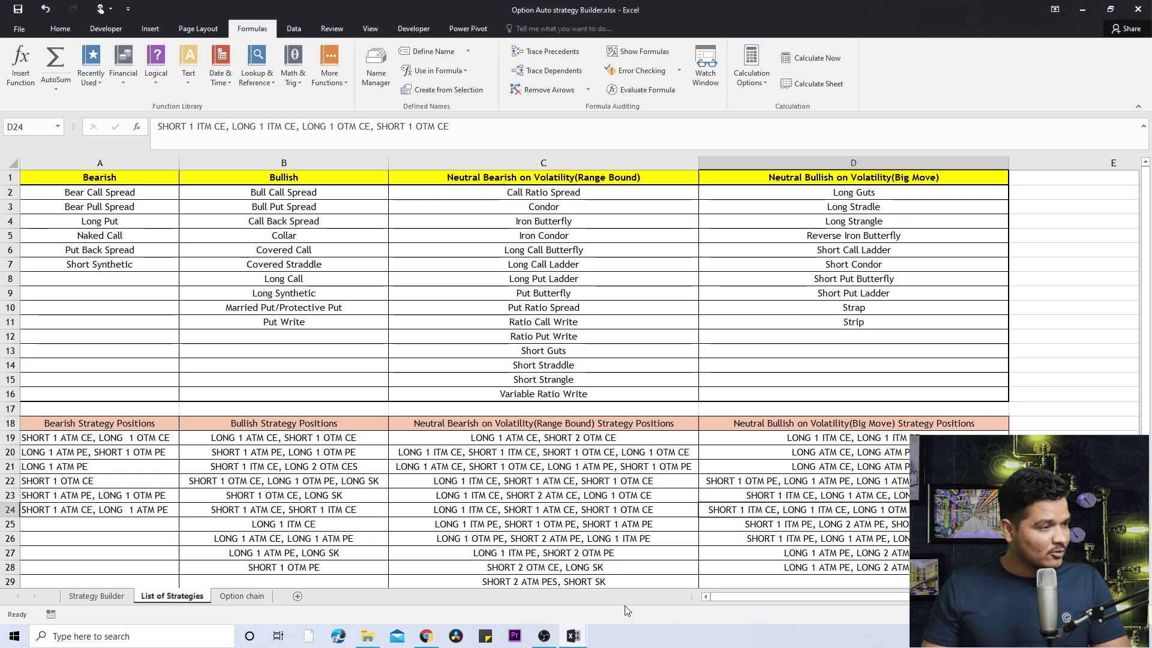
{"action": "left_click", "coordinate": [621, 568]}
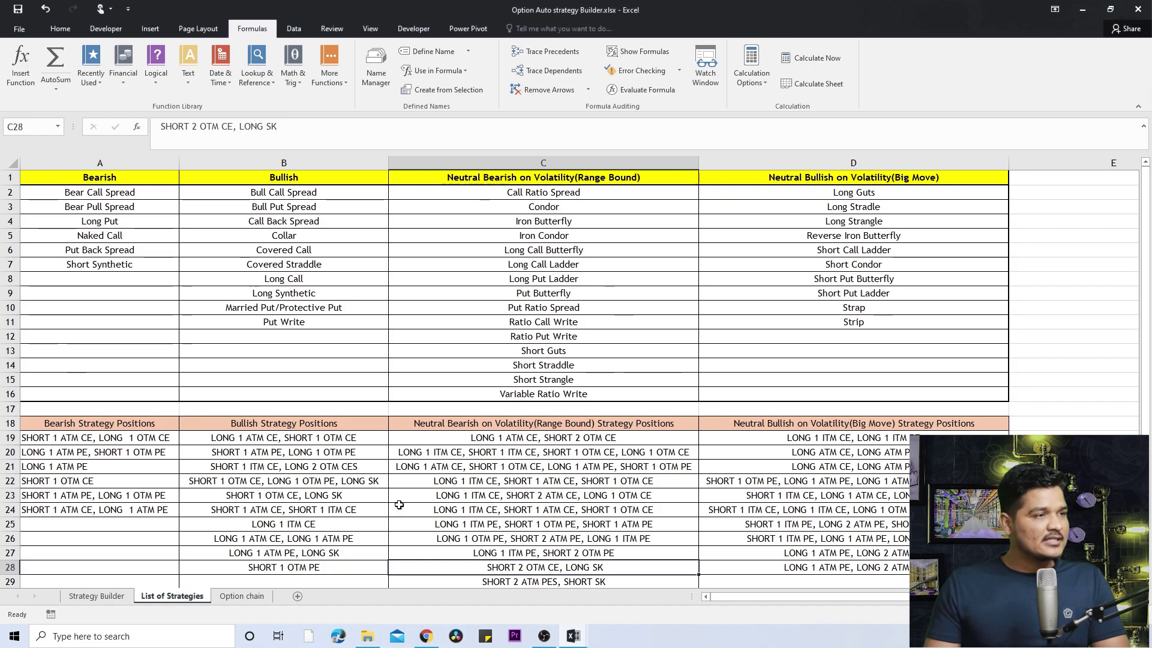
{"action": "left_click", "coordinate": [101, 424]}
{"action": "left_click_drag", "start_coordinate": [100, 424], "coordinate": [126, 536]}
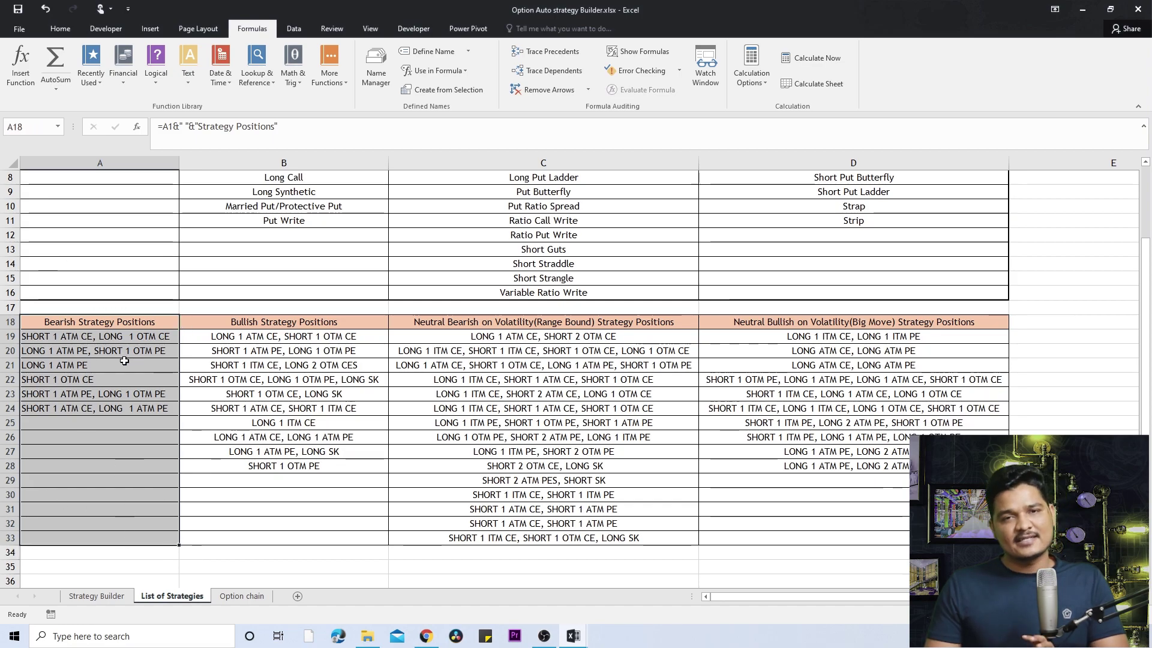
Return to the Strategy Builder sheet and select the Underlying Asset cell A1
{"action": "left_click", "coordinate": [100, 597]}
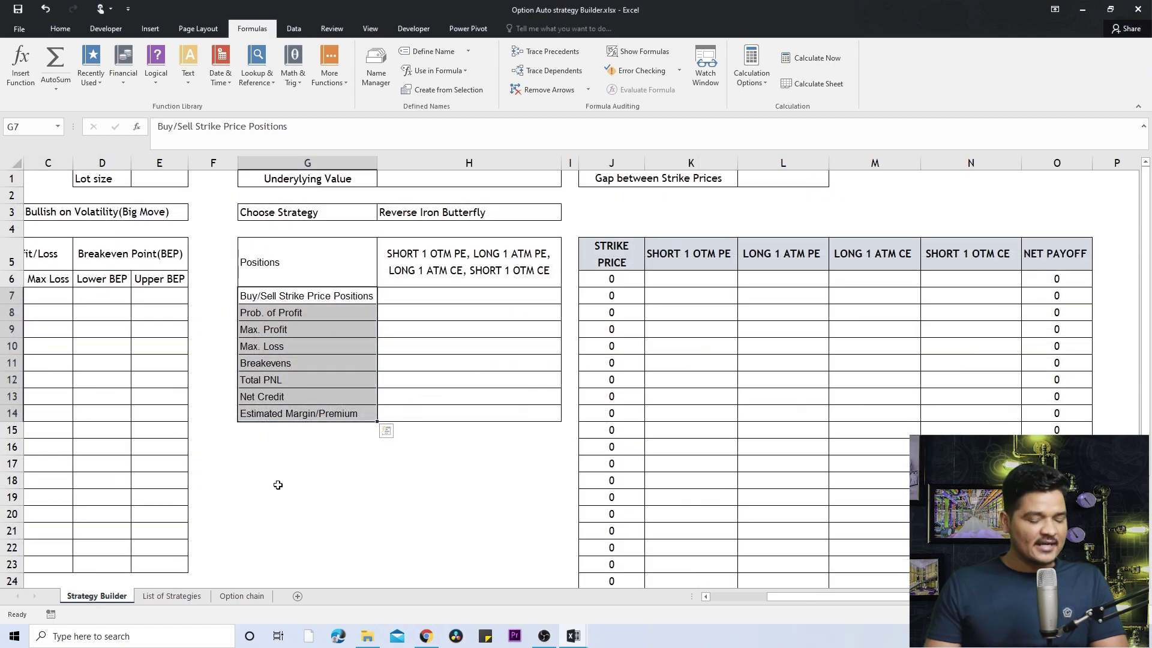
{"action": "key", "text": "Left"}
{"action": "key", "text": "Left"}
{"action": "key", "text": "Left"}
{"action": "key", "text": "Left"}
{"action": "key", "text": "Left"}
{"action": "key", "text": "Left"}
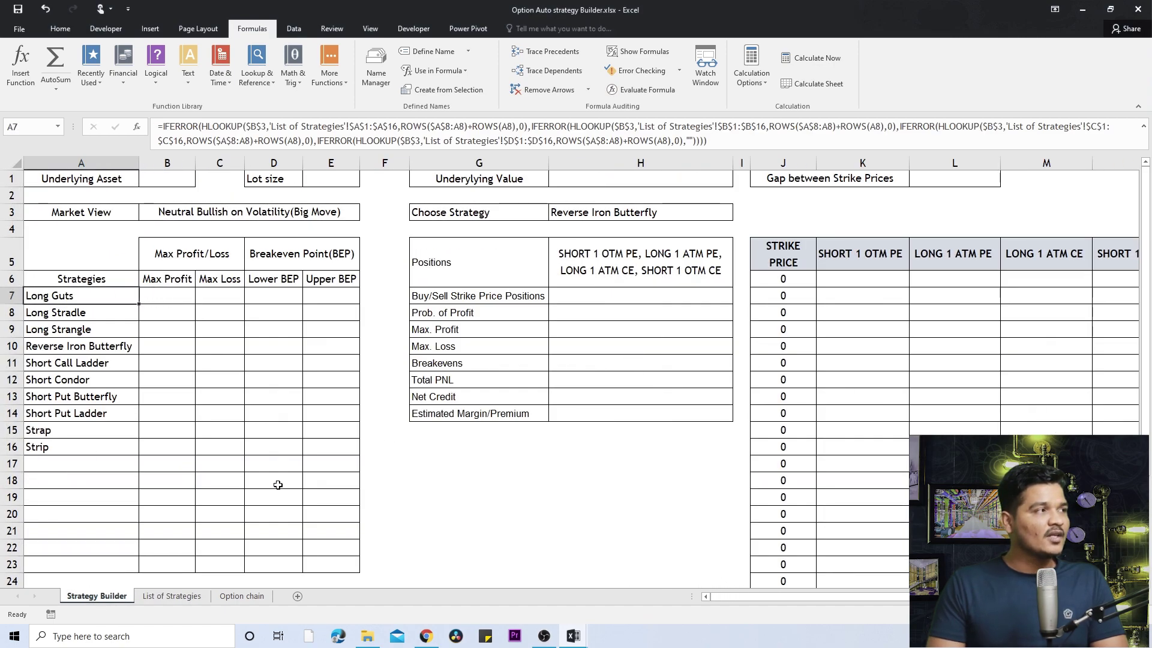
{"action": "key", "text": "Up"}
{"action": "key", "text": "Up"}
{"action": "key", "text": "Up"}
{"action": "key", "text": "Up"}
{"action": "key", "text": "Up"}
{"action": "key", "text": "Up"}
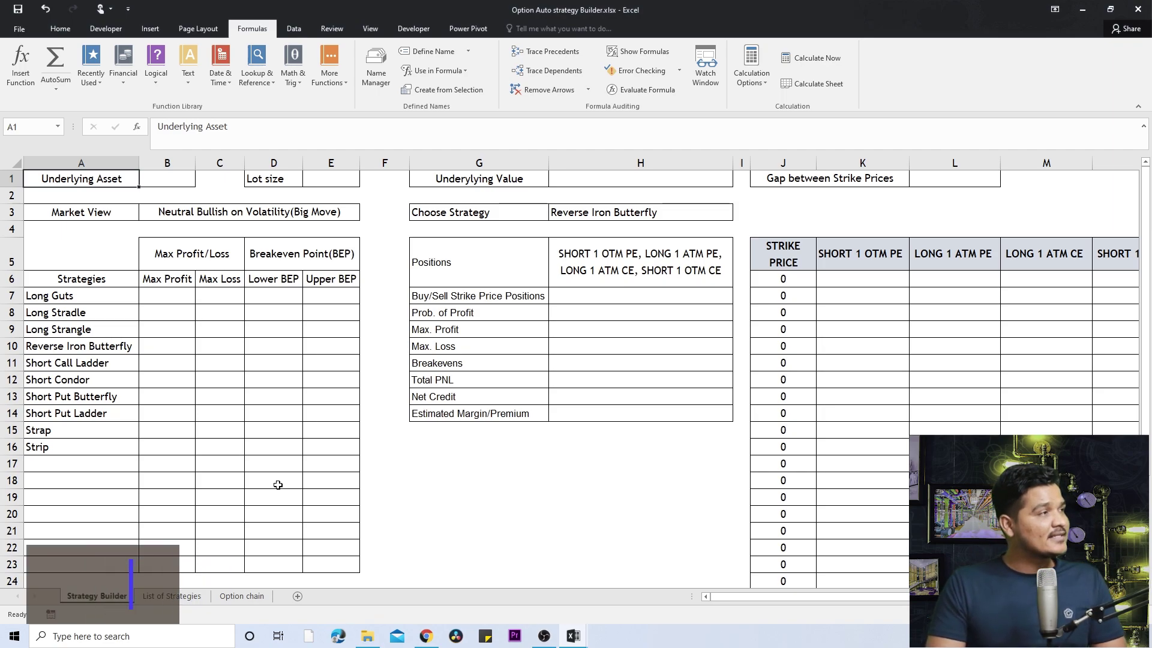
Examine the input cells across A1:L1, the Market View selection in B3 and the Strike Price heading in J5
{"action": "key", "text": "Right"}
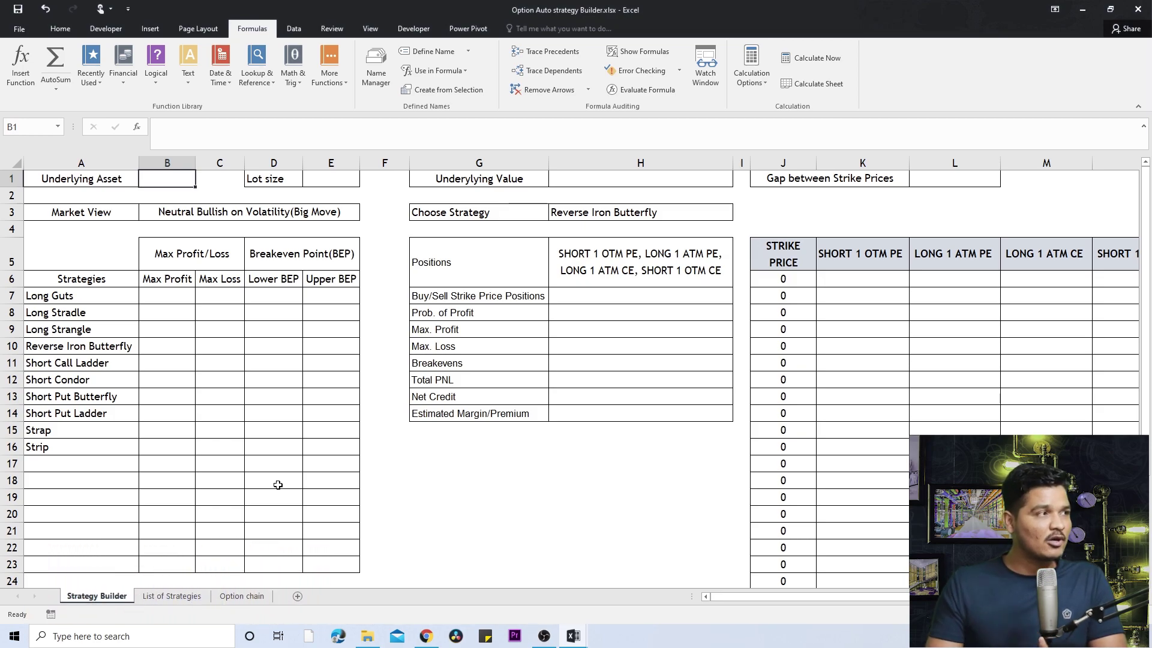
{"action": "left_click", "coordinate": [294, 216]}
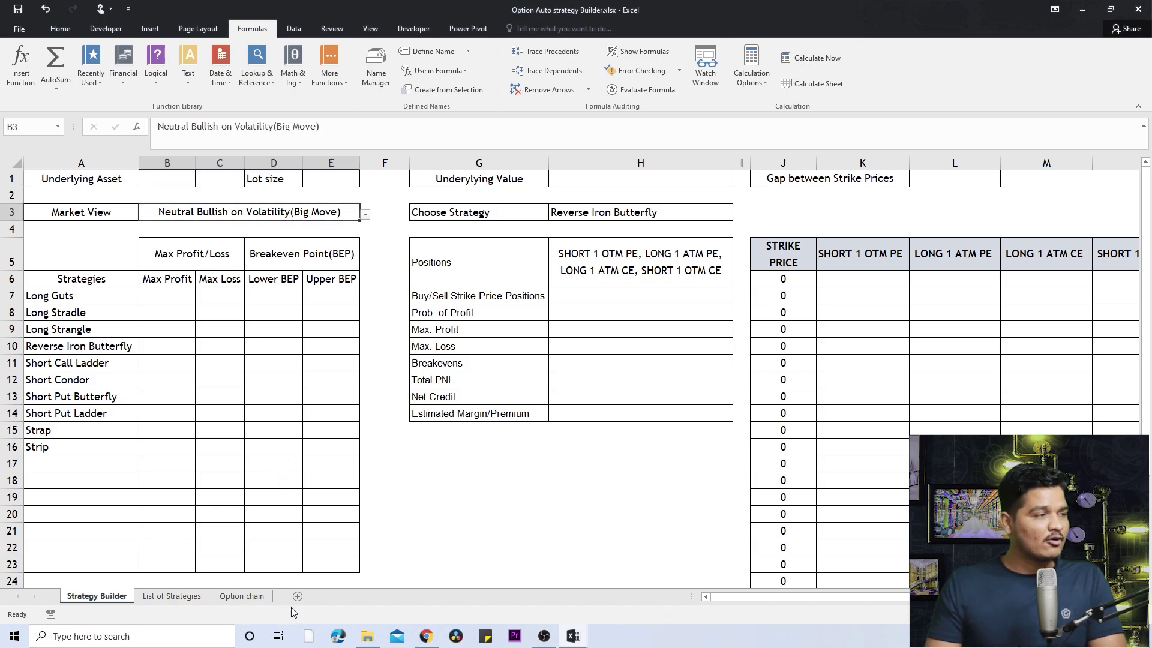
{"action": "left_click", "coordinate": [148, 180]}
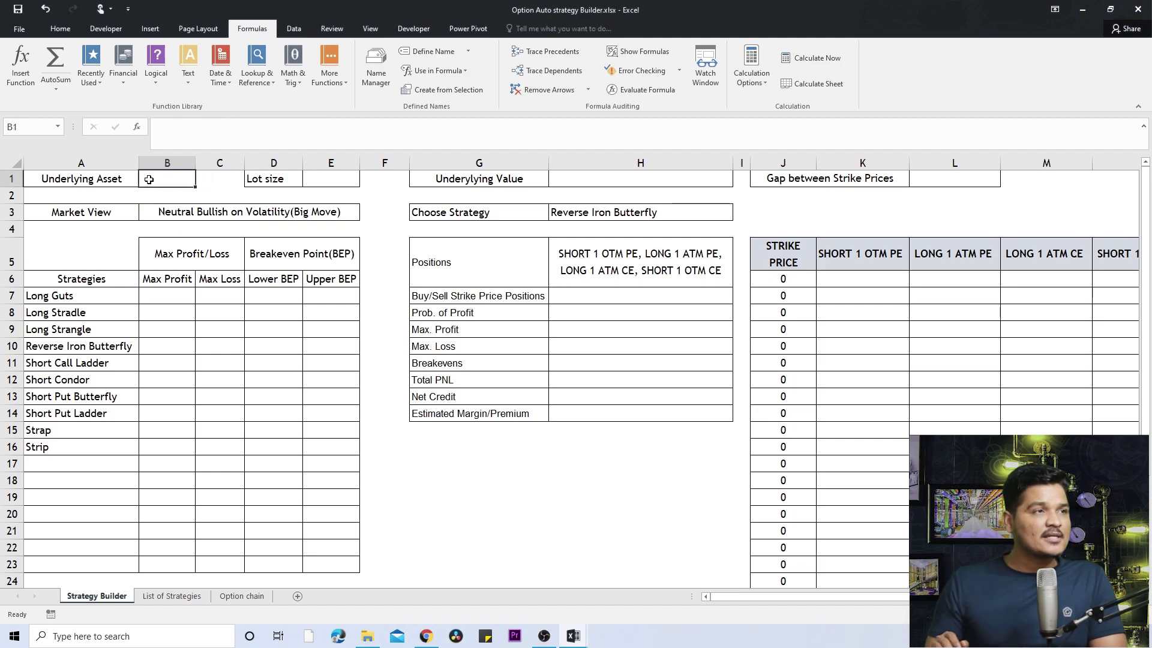
{"action": "left_click", "coordinate": [942, 179]}
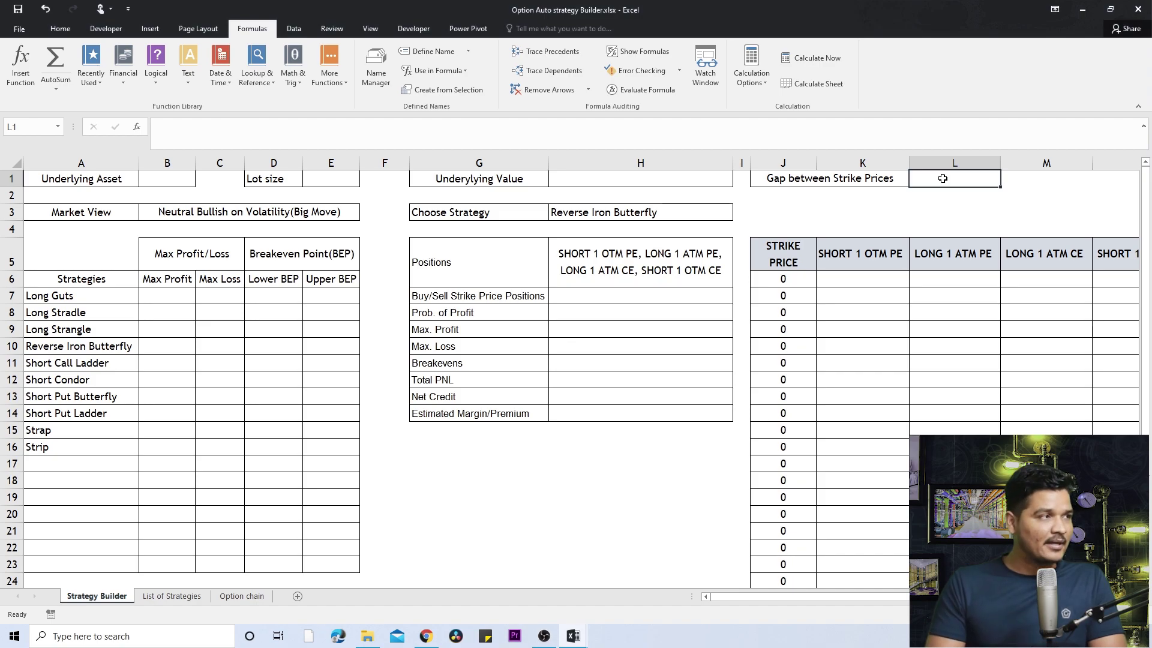
{"action": "left_click_drag", "start_coordinate": [74, 183], "coordinate": [933, 177]}
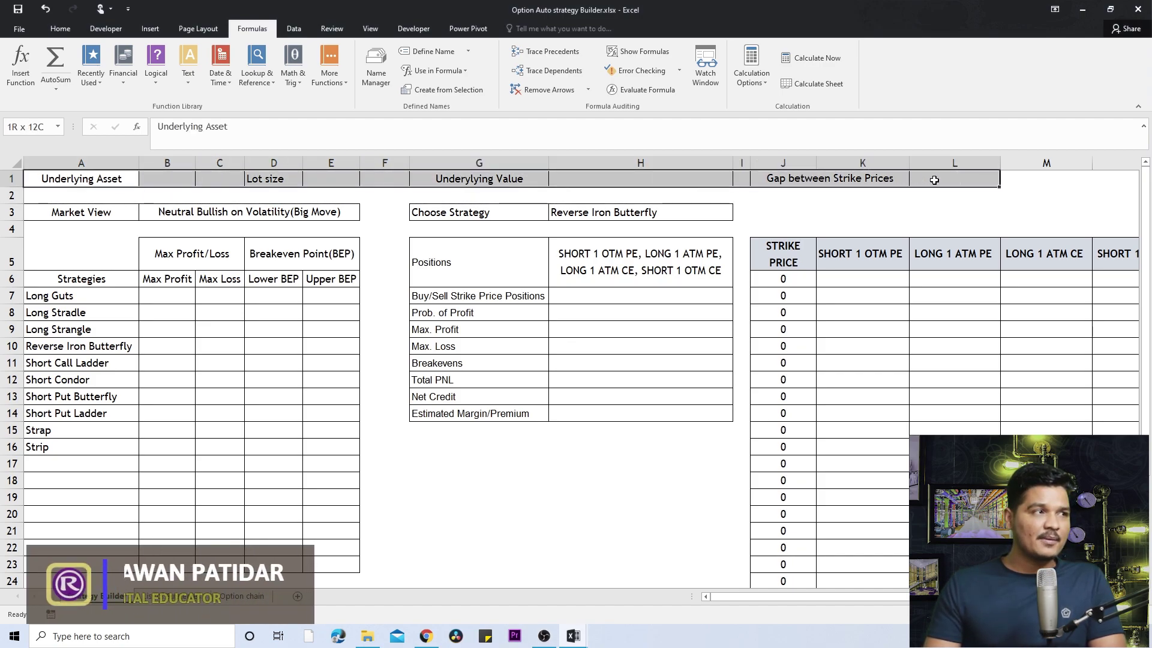
{"action": "left_click", "coordinate": [641, 180]}
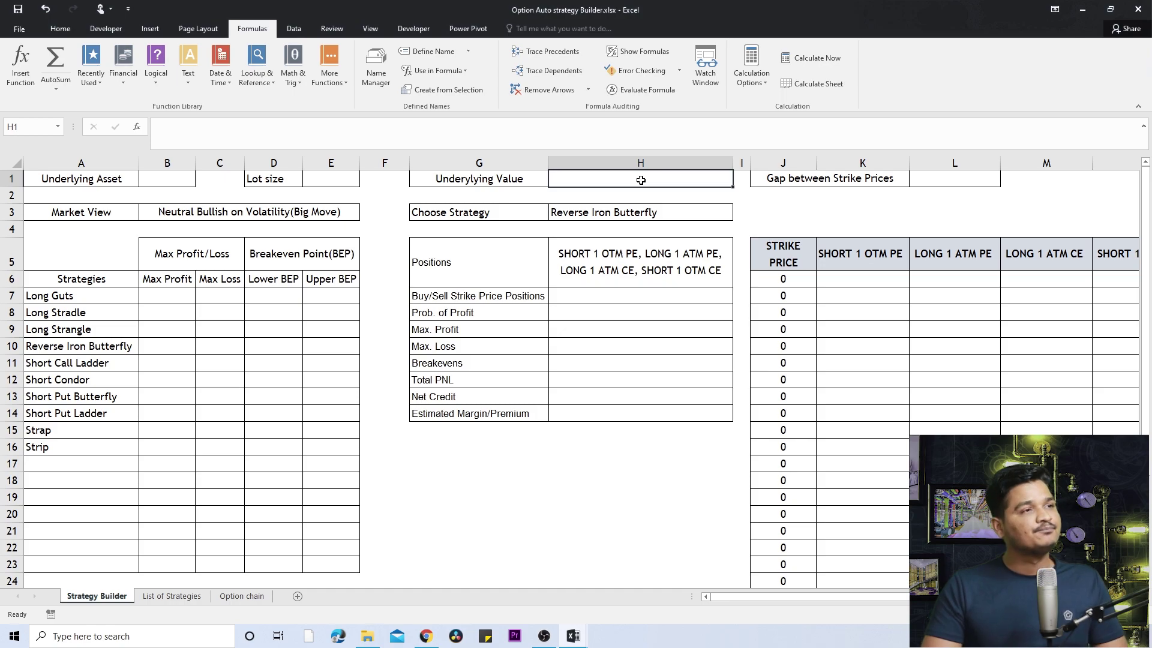
{"action": "key", "text": "Right"}
{"action": "key", "text": "Right"}
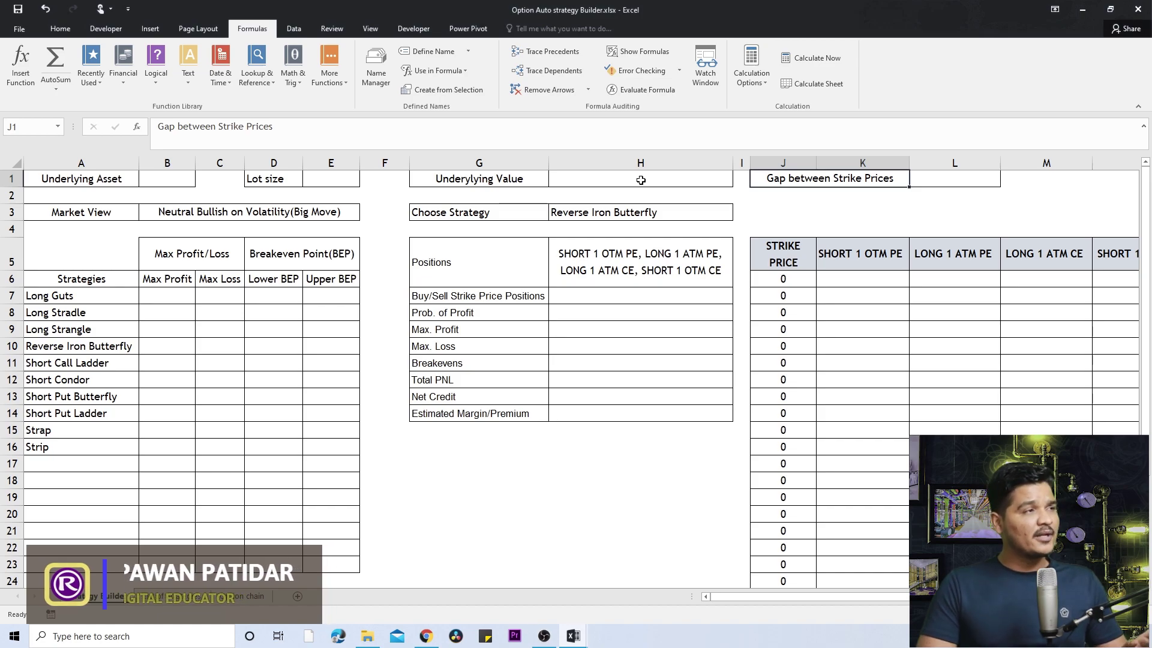
{"action": "key", "text": "Return"}
{"action": "key", "text": "Down"}
{"action": "key", "text": "Down"}
{"action": "key", "text": "Down"}
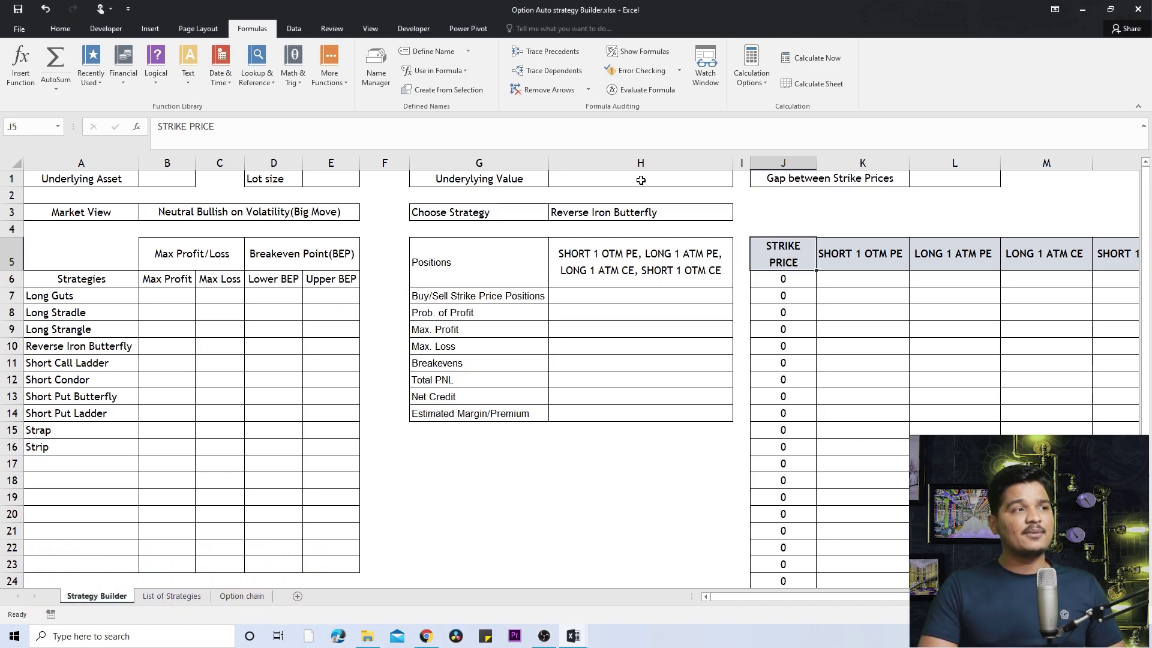
Examine the Positions formula in H5 and the Buy/Sell Strike Price Positions, Prob. of Profit, Max. Profit and Max. Loss rows below it
{"action": "key", "text": "Left"}
{"action": "key", "text": "Left"}
{"action": "key", "text": "Left"}
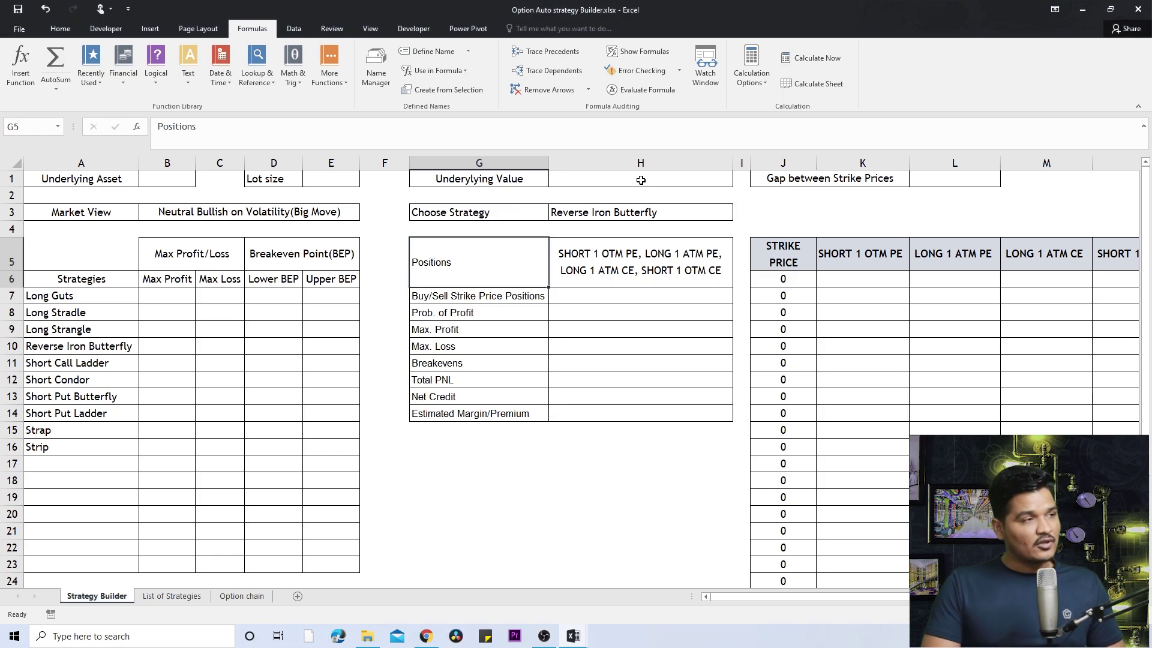
{"action": "key", "text": "Down"}
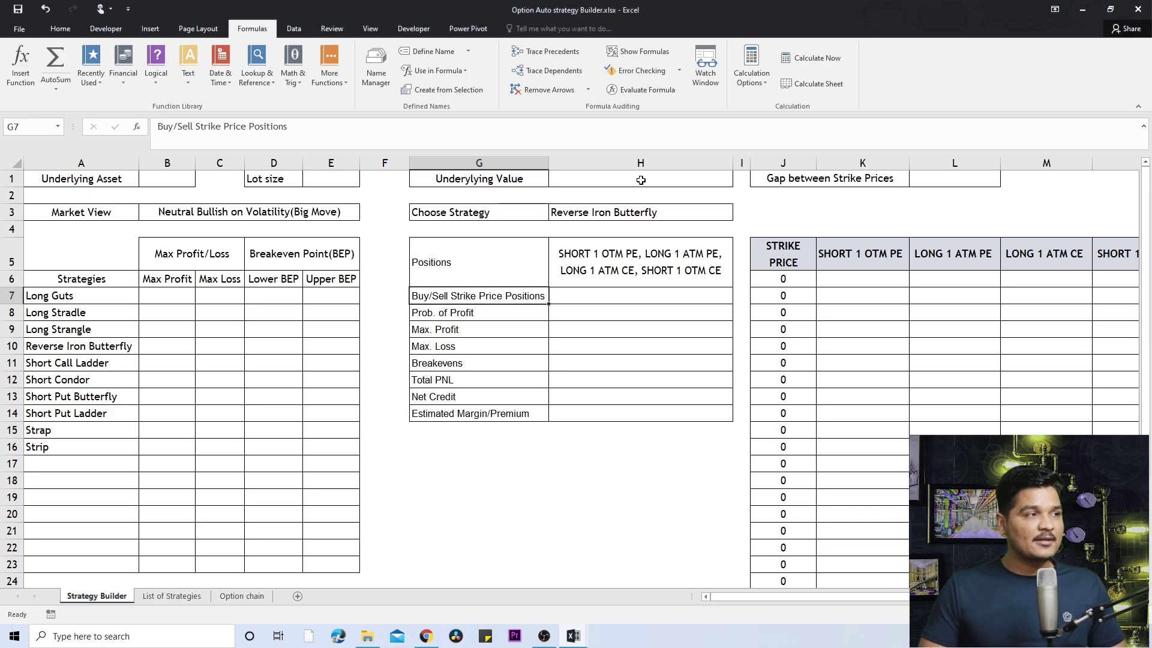
{"action": "key", "text": "Up"}
{"action": "key", "text": "Right"}
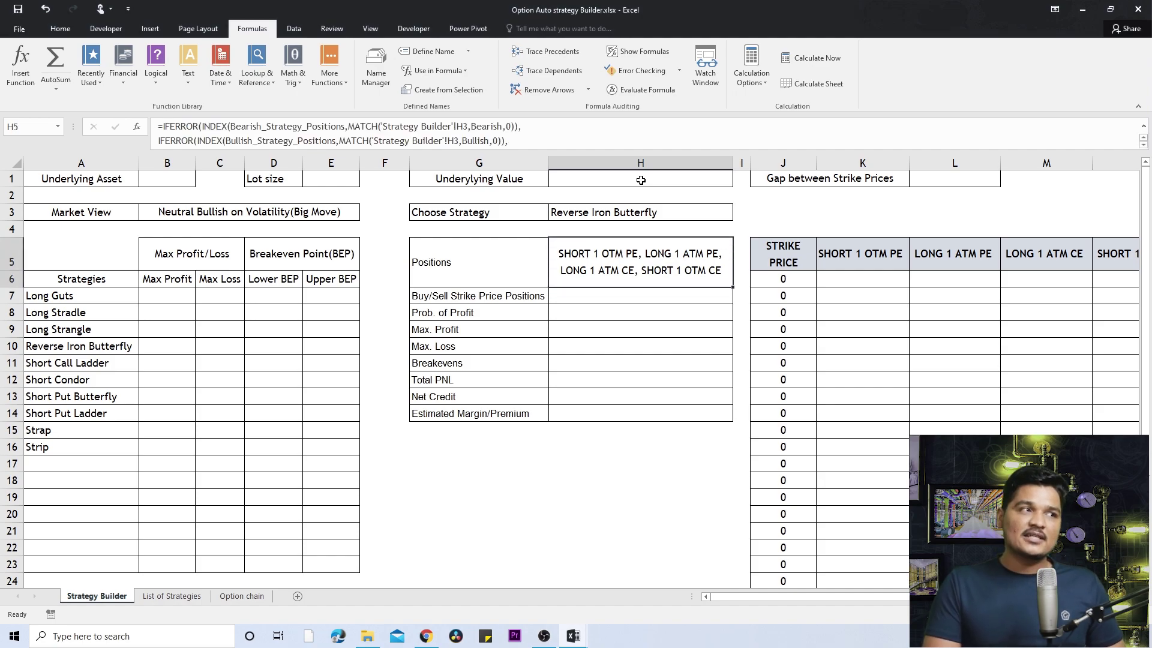
{"action": "key", "text": "Down"}
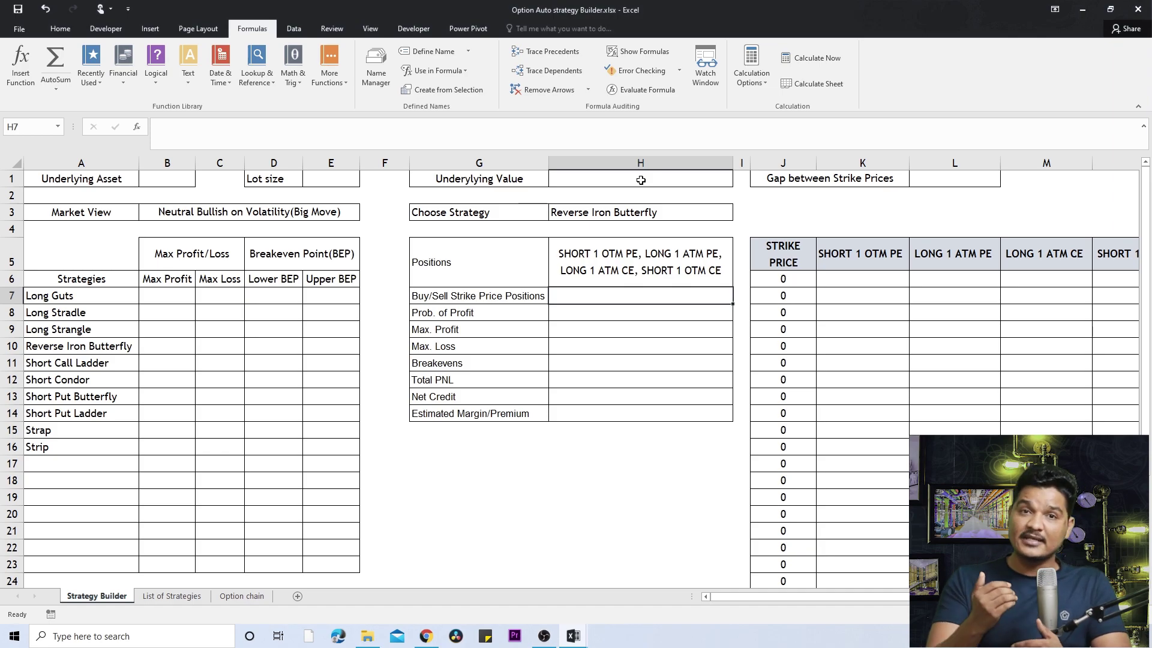
{"action": "key", "text": "Down"}
{"action": "key", "text": "Left"}
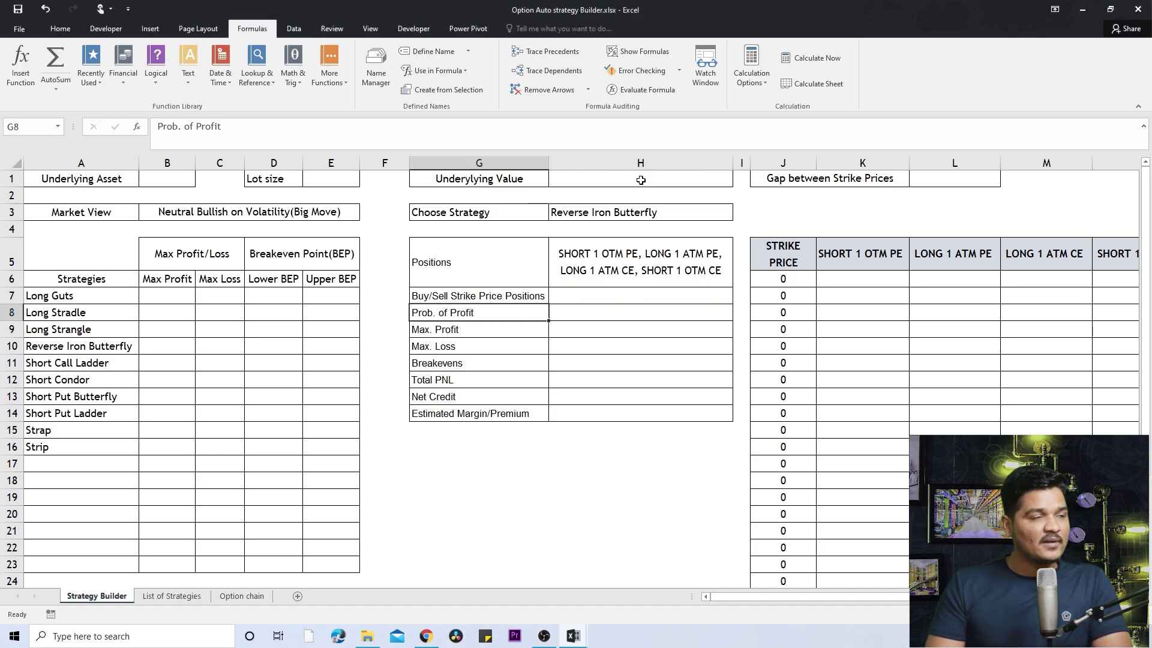
{"action": "key", "text": "Right"}
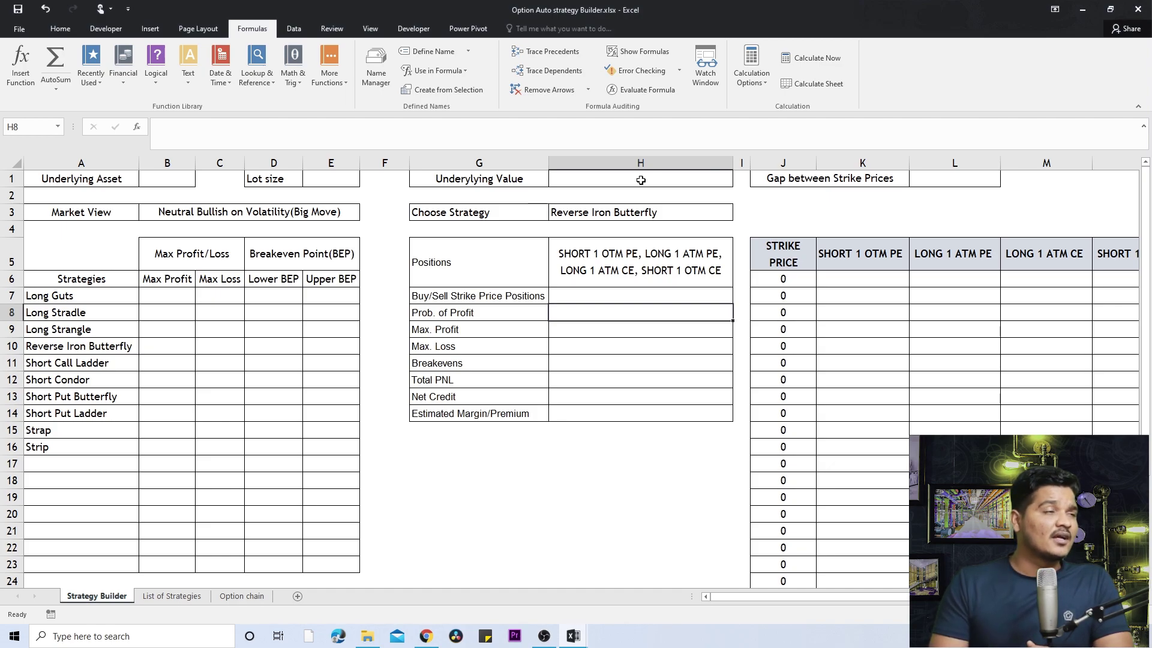
{"action": "key", "text": "Down"}
{"action": "key", "text": "Down"}
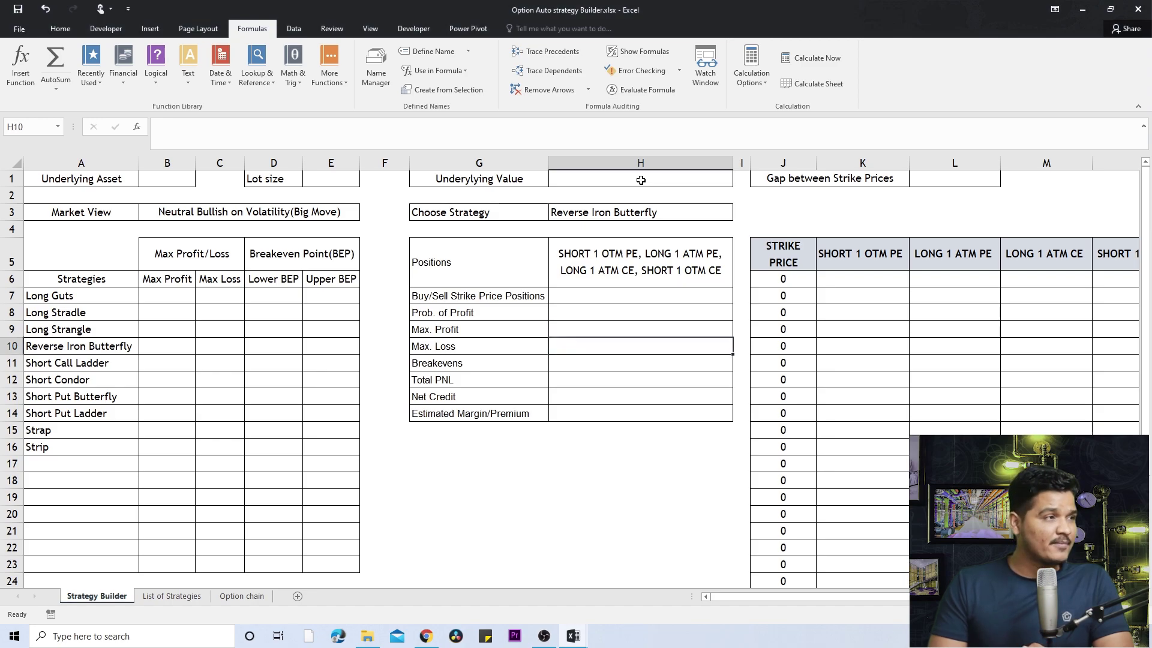
Compare the profit/loss and breakeven cells in row 10 of the Strategies table with the Breakevens cell H11
{"action": "key", "text": "Left"}
{"action": "key", "text": "Left"}
{"action": "key", "text": "Left"}
{"action": "key", "text": "Left"}
{"action": "key", "text": "Right"}
{"action": "key", "text": "Right"}
{"action": "key", "text": "Right"}
{"action": "key", "text": "Right"}
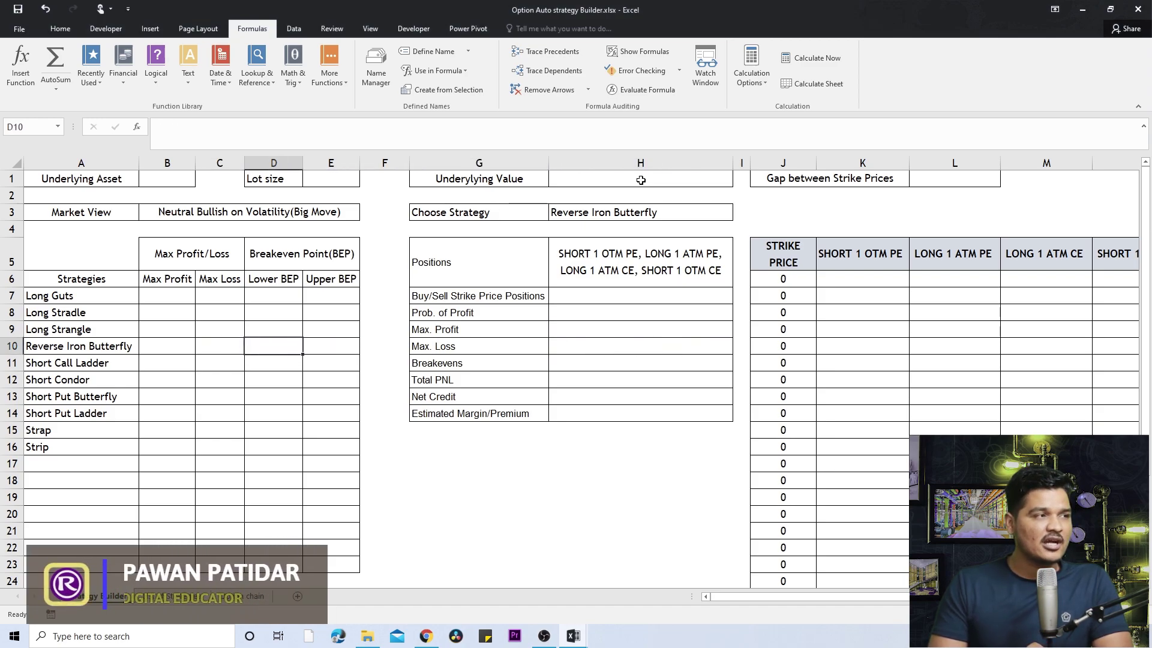
{"action": "key", "text": "Down"}
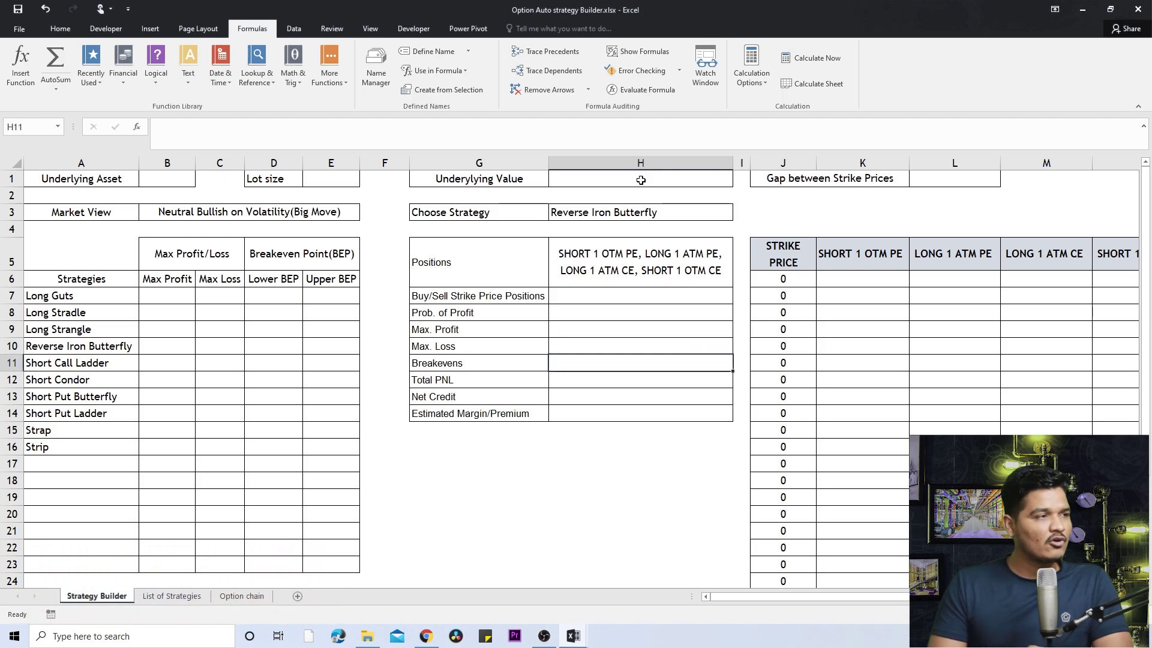
Examine the Total PNL, Net Credit and Estimated Margin/Premium rows of the positions table
{"action": "key", "text": "Down"}
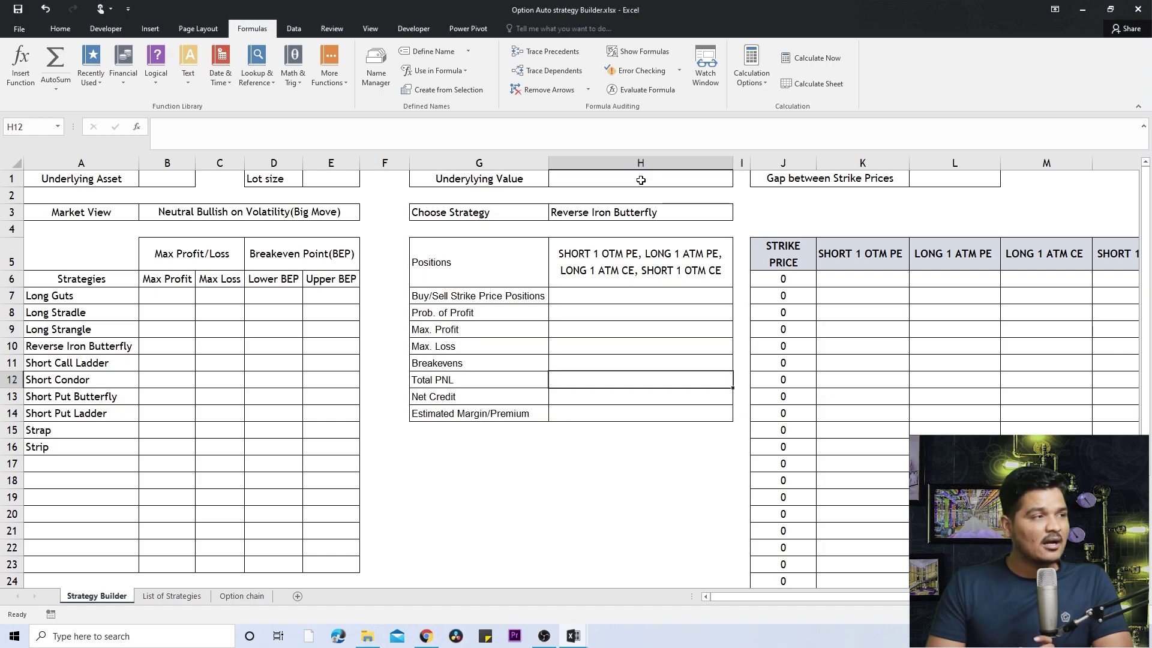
{"action": "left_click_drag", "start_coordinate": [528, 380], "coordinate": [571, 381]}
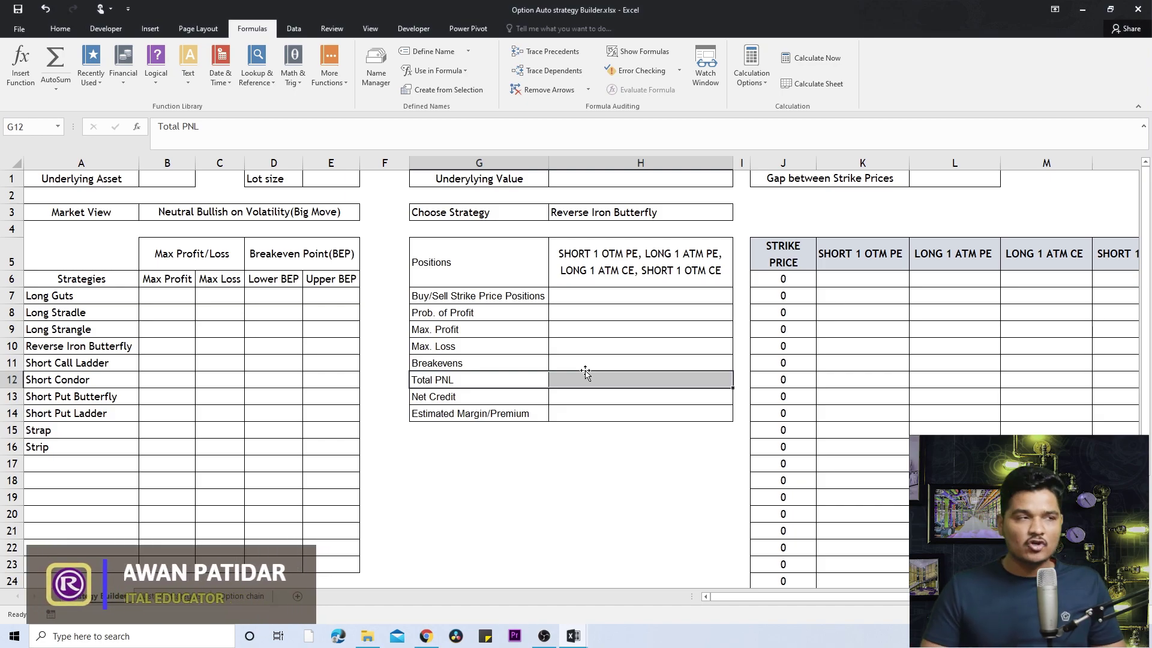
{"action": "key", "text": "Down"}
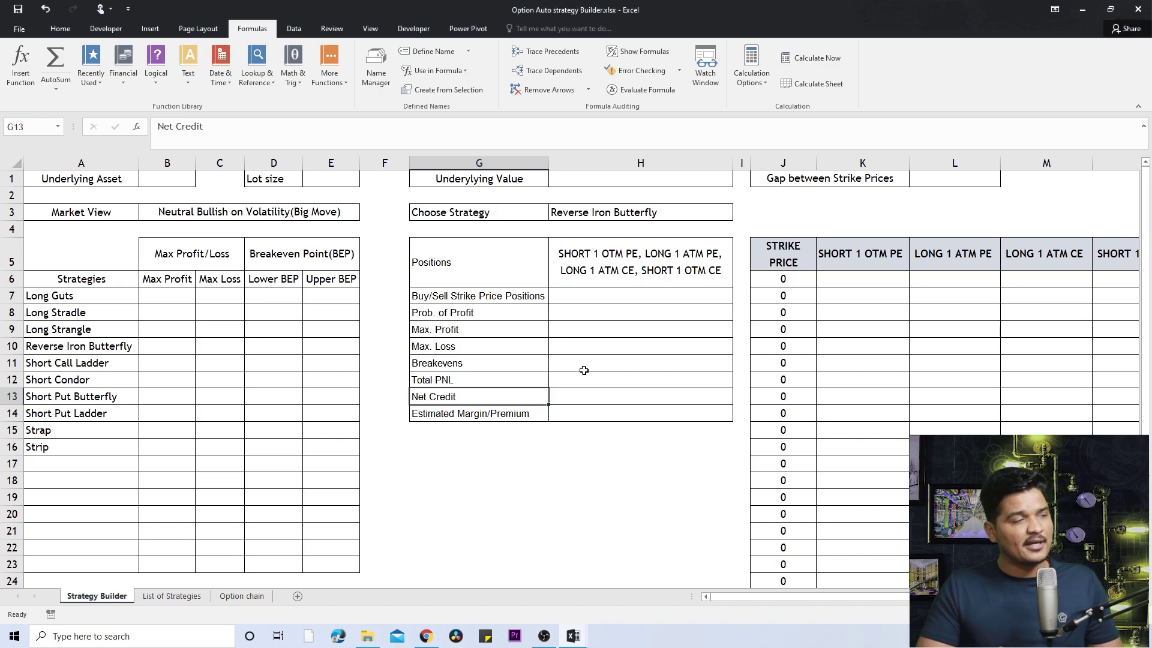
{"action": "key", "text": "Down"}
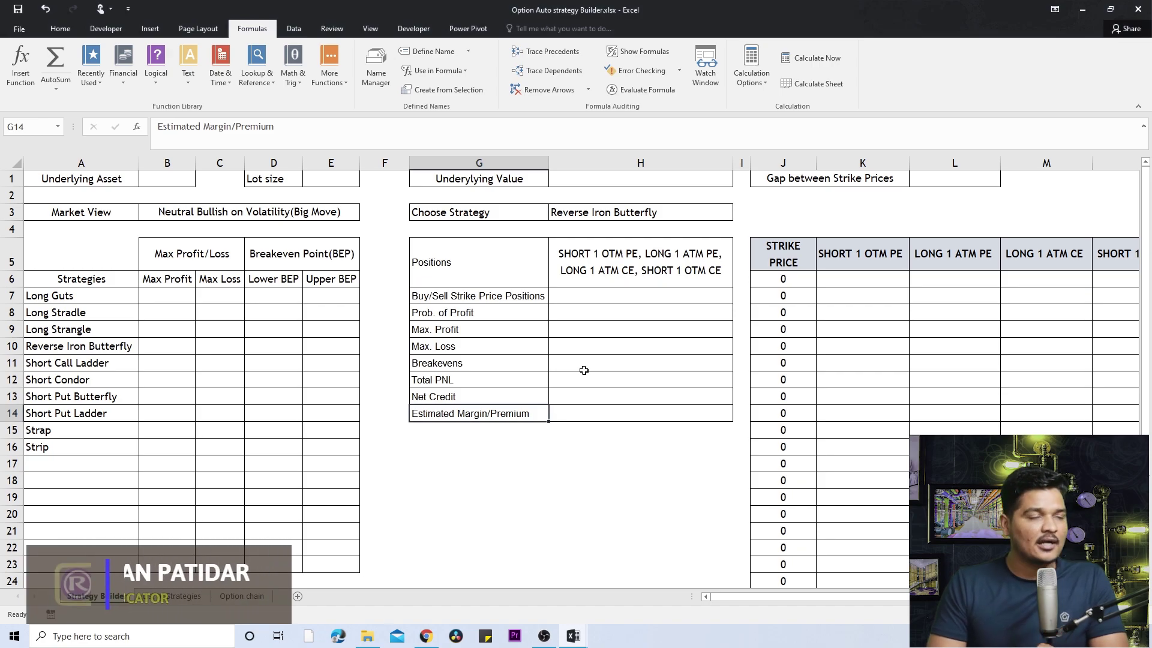
{"action": "key", "text": "Right"}
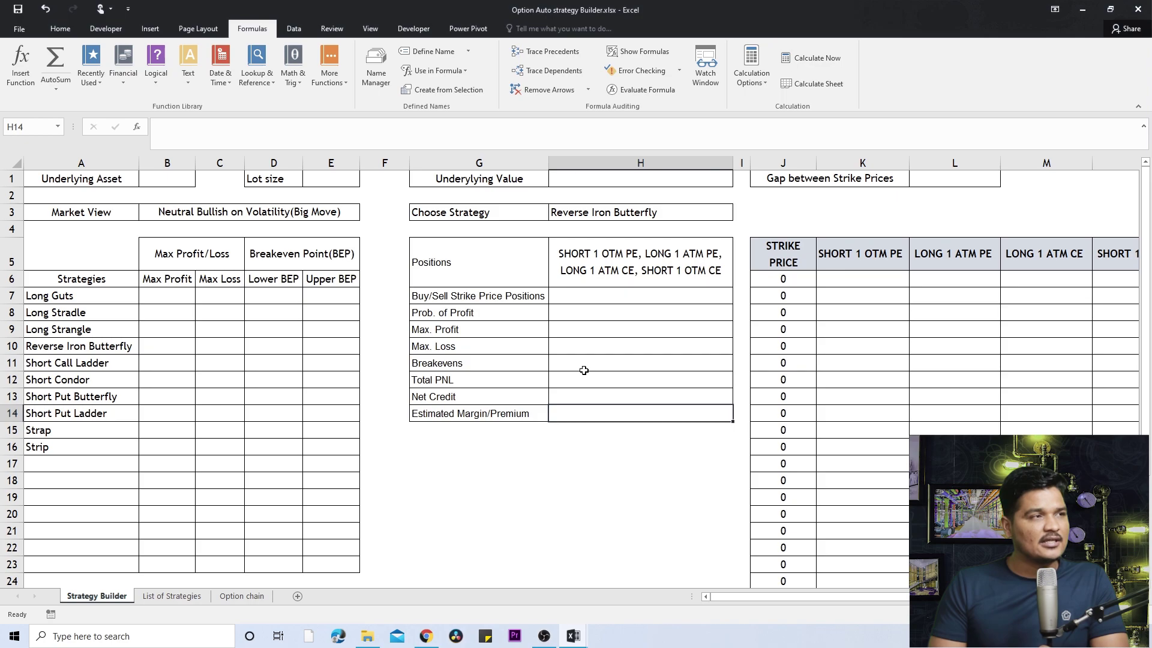
Go back up to the Positions result in H5 and examine its formula
{"action": "key", "text": "Right"}
{"action": "key", "text": "Up"}
{"action": "key", "text": "Up"}
{"action": "key", "text": "Up"}
{"action": "key", "text": "Up"}
{"action": "key", "text": "Up"}
{"action": "key", "text": "Up"}
{"action": "key", "text": "Up"}
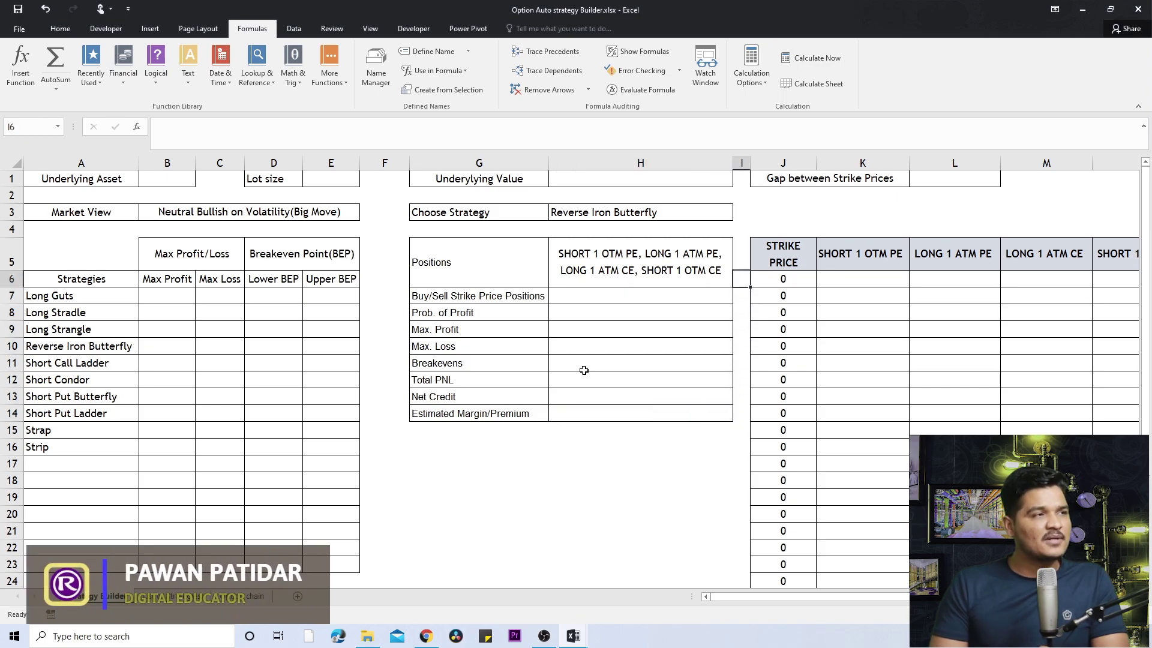
{"action": "key", "text": "Left"}
{"action": "key", "text": "Up"}
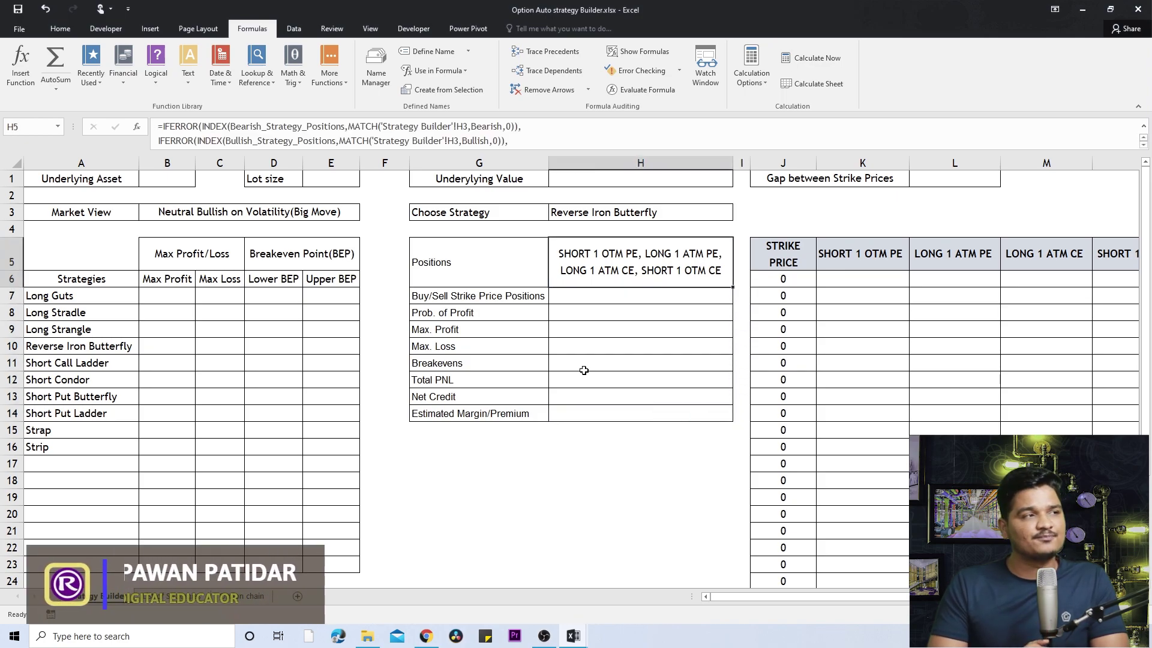
Set the Market View in B3 to Bearish and the Choose Strategy cell H3 to Long Put
{"action": "left_click", "coordinate": [284, 214]}
{"action": "left_click", "coordinate": [365, 216]}
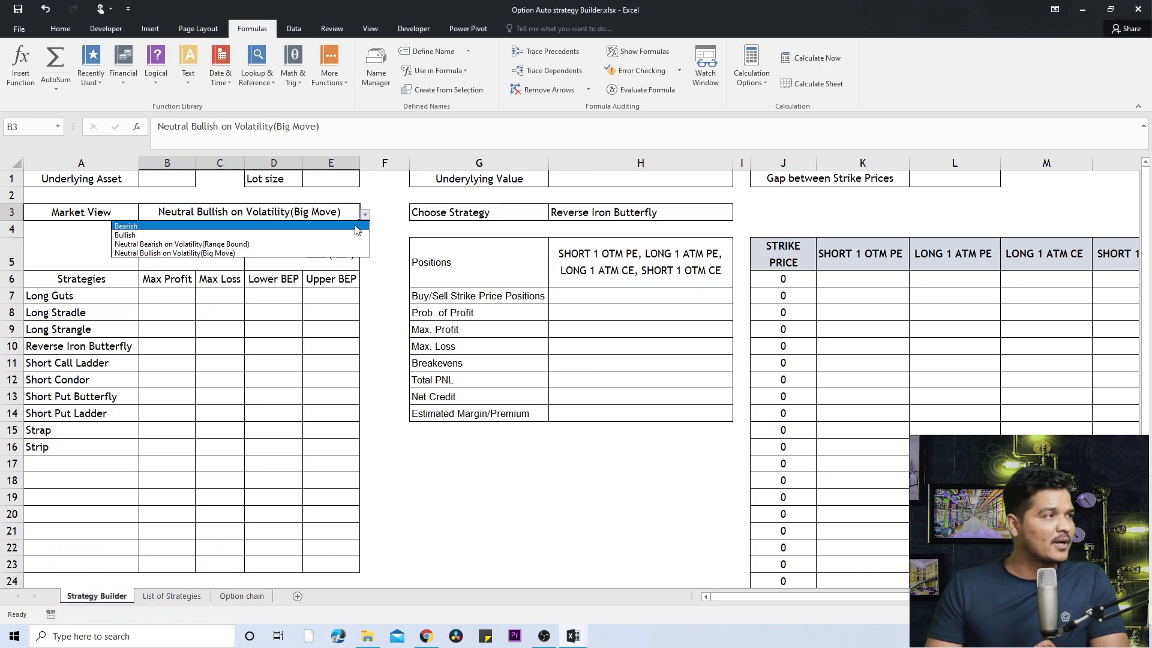
{"action": "left_click", "coordinate": [360, 226]}
{"action": "left_click", "coordinate": [645, 213]}
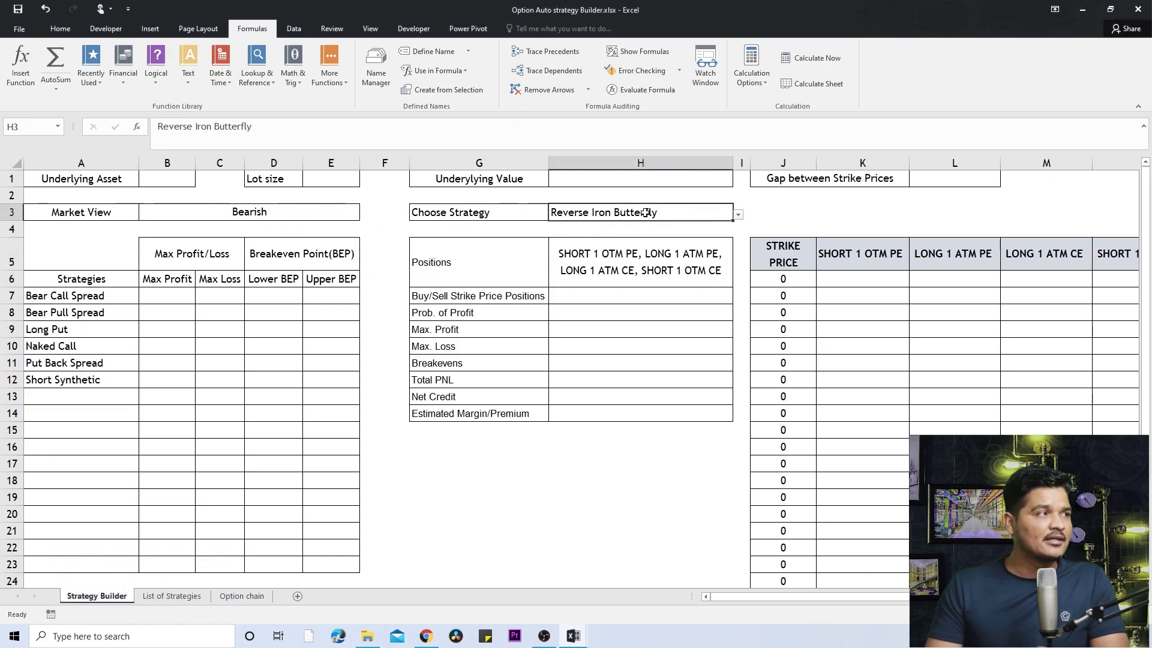
{"action": "left_click", "coordinate": [737, 215]}
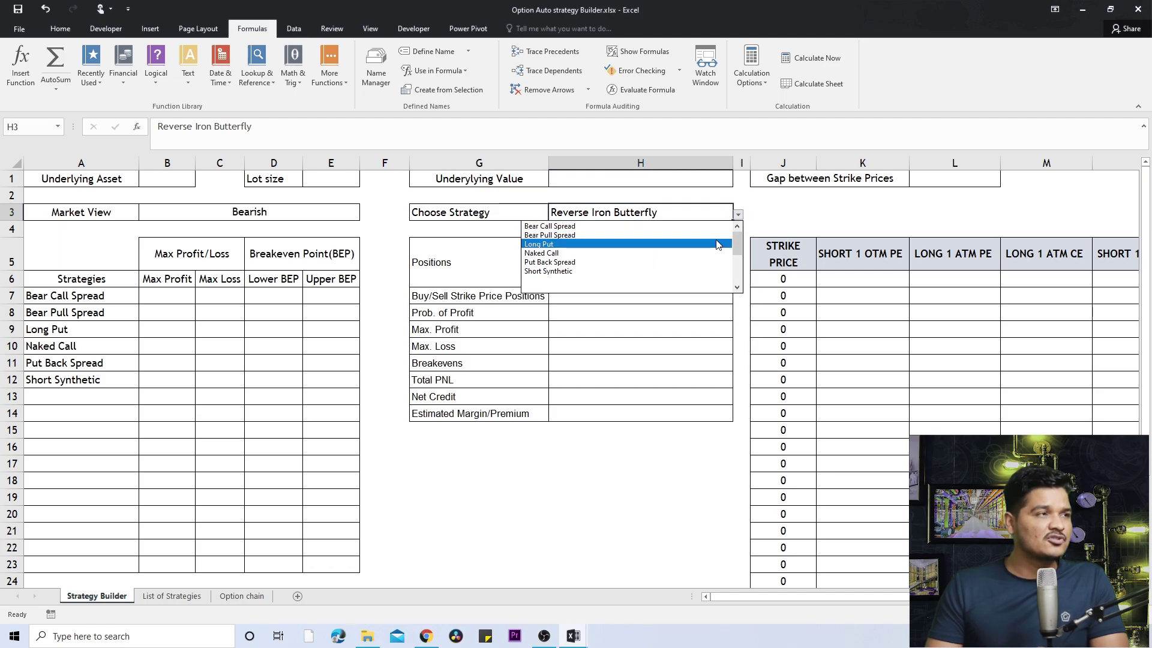
{"action": "left_click", "coordinate": [717, 244]}
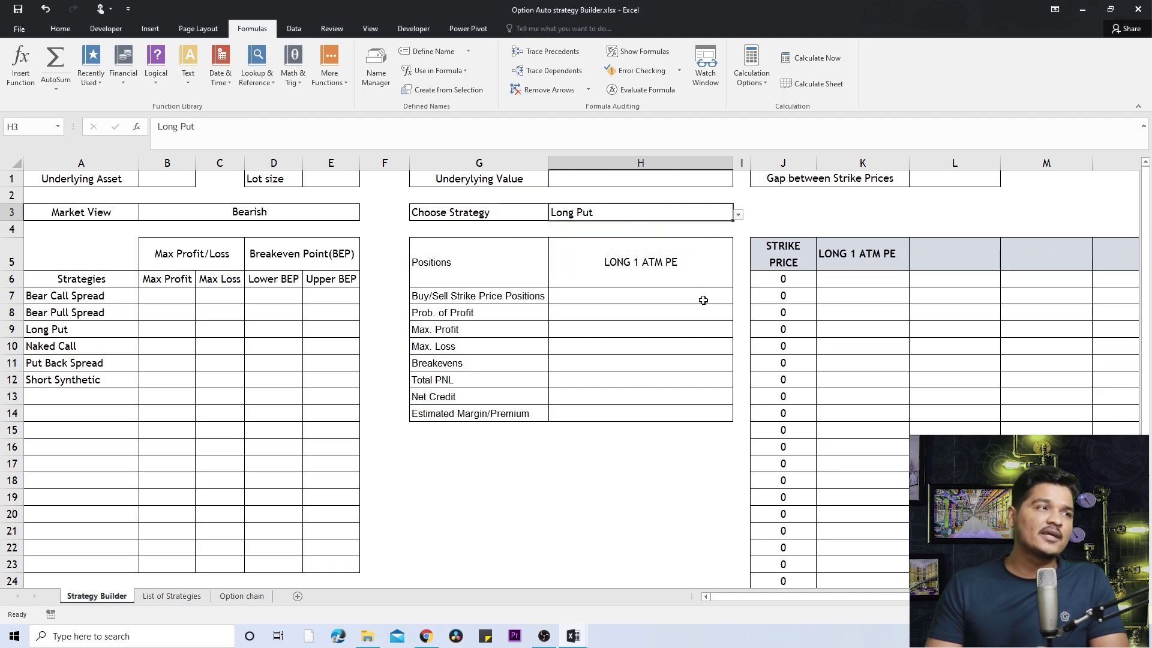
Examine the Positions formula in H5 and the LEFT and MID formulas in the position headings from K5 onward
{"action": "left_click", "coordinate": [684, 265]}
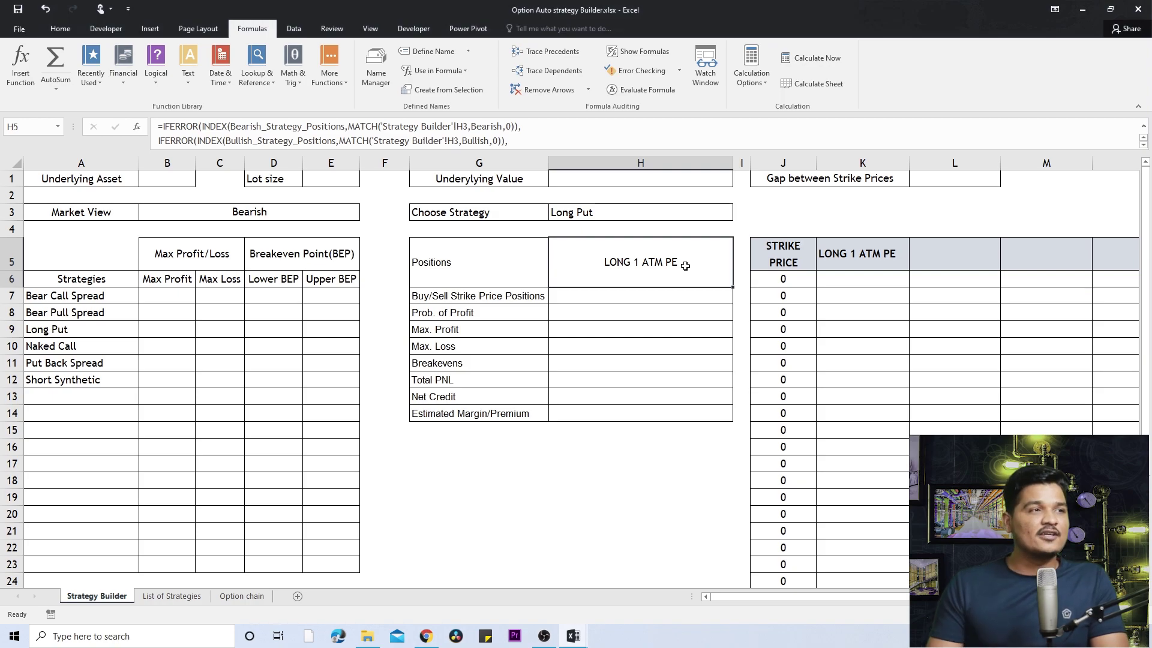
{"action": "left_click", "coordinate": [857, 264]}
{"action": "key", "text": "Right"}
{"action": "key", "text": "Right"}
{"action": "key", "text": "Right"}
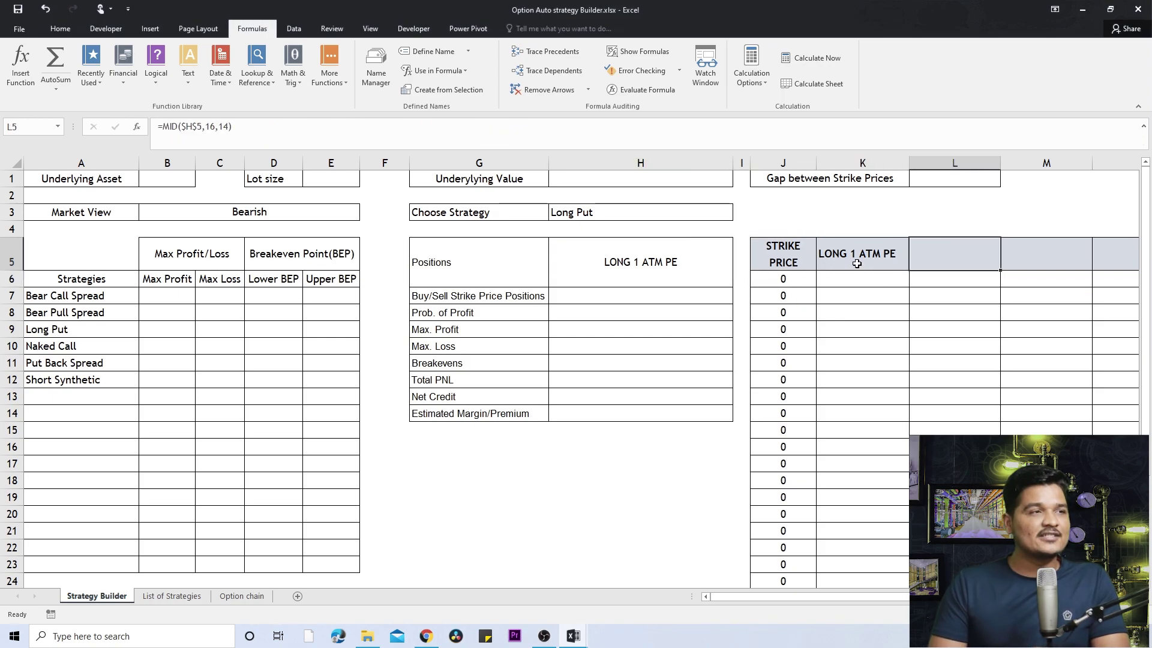
{"action": "key", "text": "Left"}
{"action": "key", "text": "Left"}
{"action": "key", "text": "Left"}
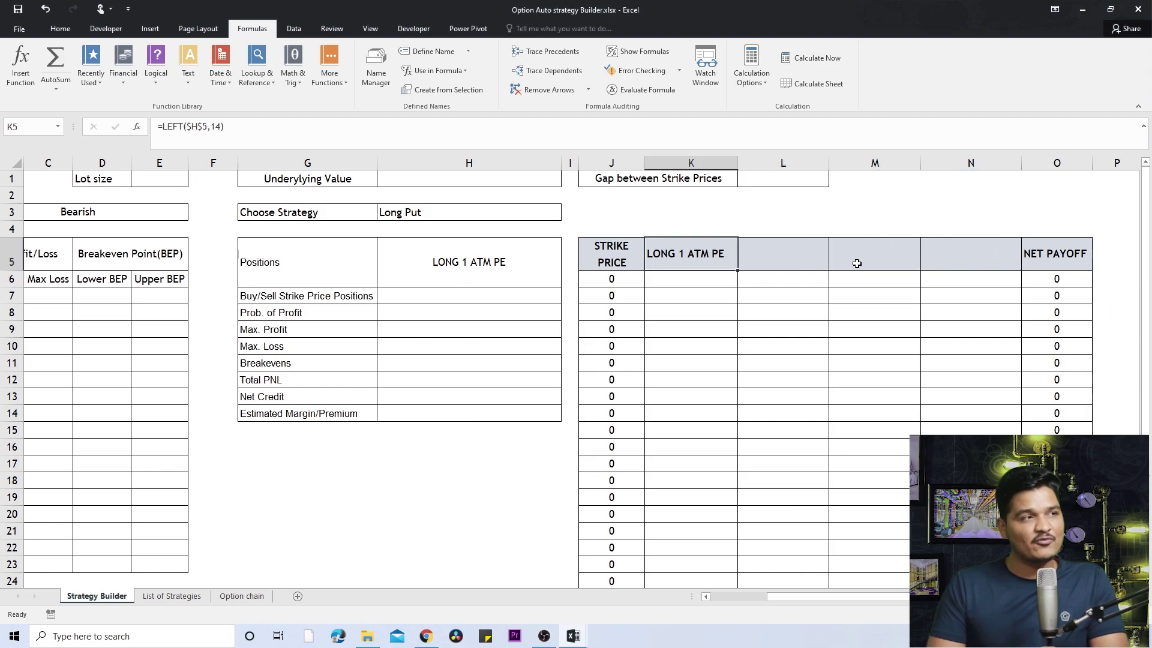
Set the Choose Strategy cell H3 to Short Synthetic
{"action": "left_click", "coordinate": [440, 215]}
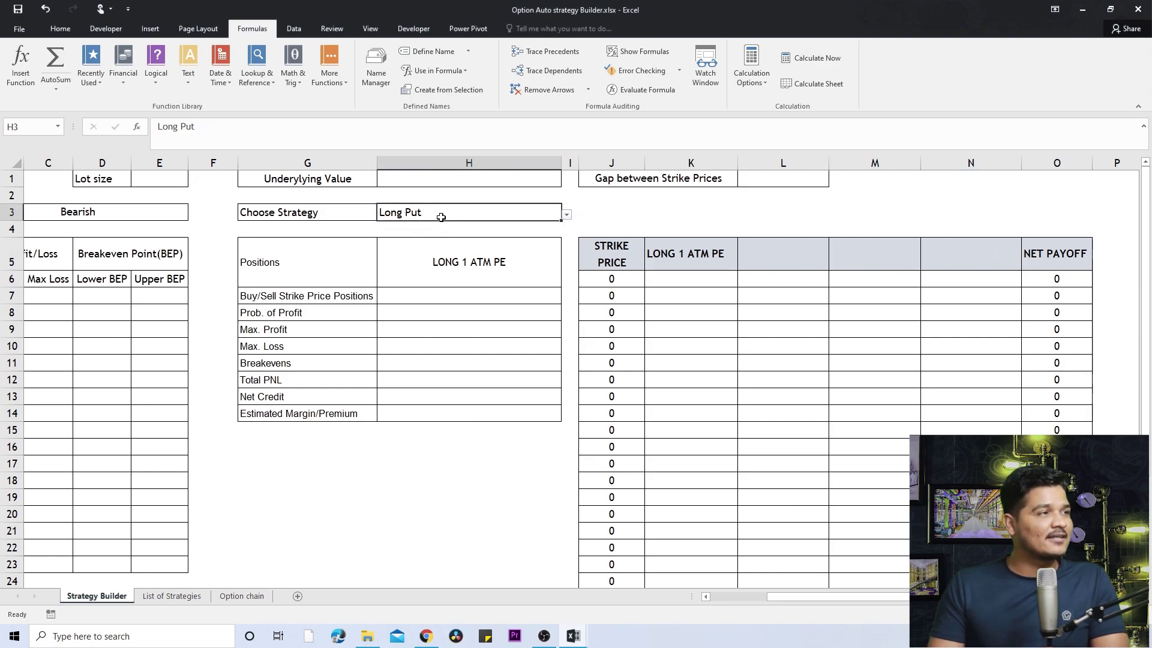
{"action": "left_click", "coordinate": [566, 215]}
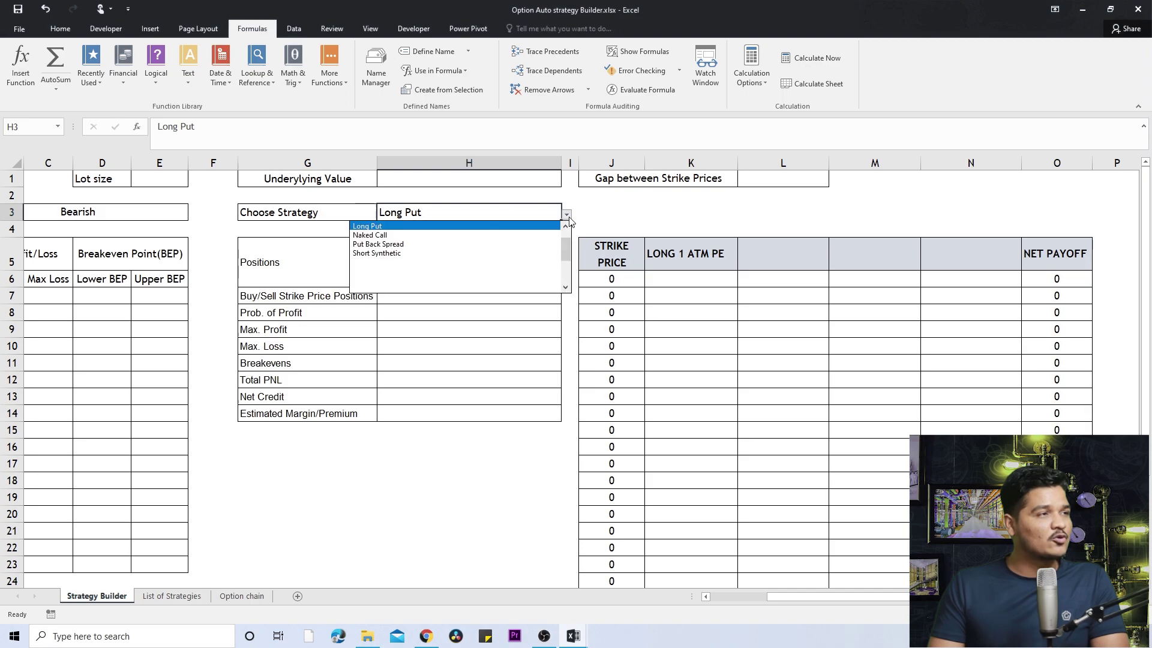
{"action": "left_click", "coordinate": [549, 252]}
Correct the second position heading formula in L5 to =MID($H$5,16,15)
{"action": "left_click", "coordinate": [702, 254]}
{"action": "left_click", "coordinate": [774, 252]}
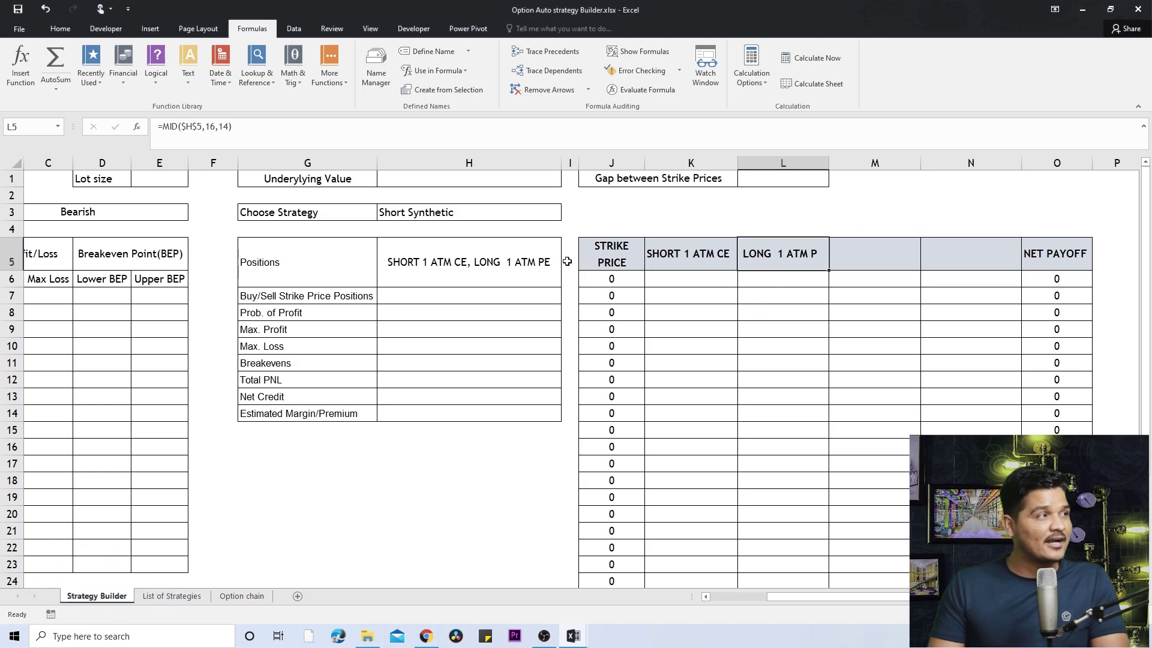
{"action": "left_click", "coordinate": [229, 127]}
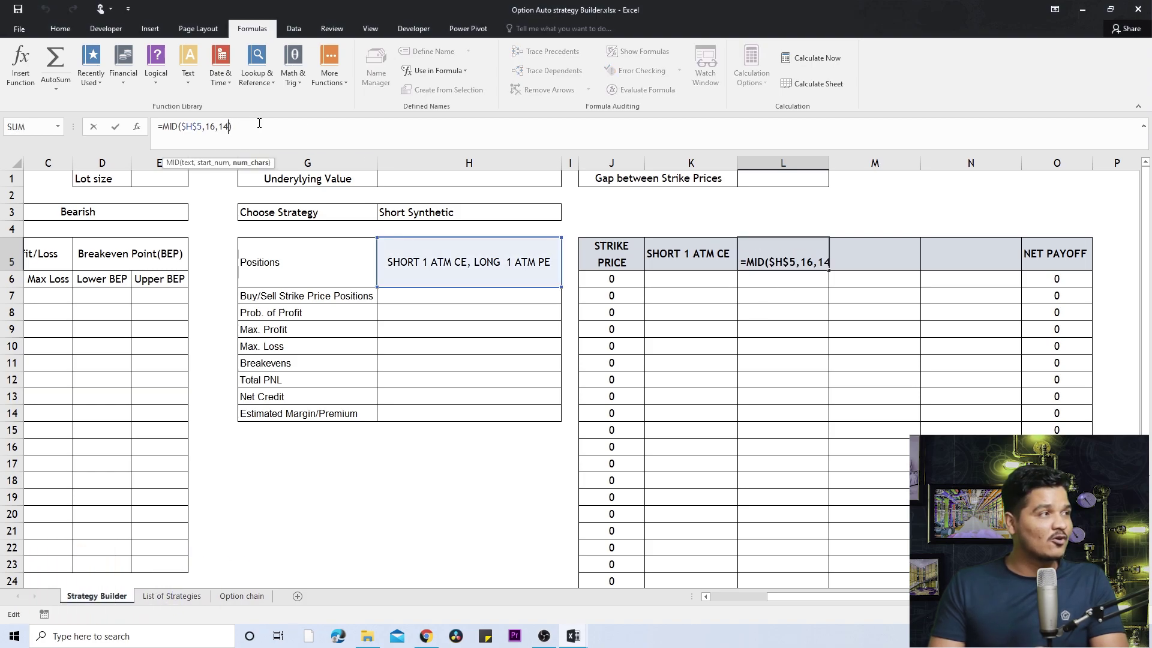
{"action": "key", "text": "BackSpace"}
{"action": "type", "text": "5"}
{"action": "key", "text": "ctrl+Return"}
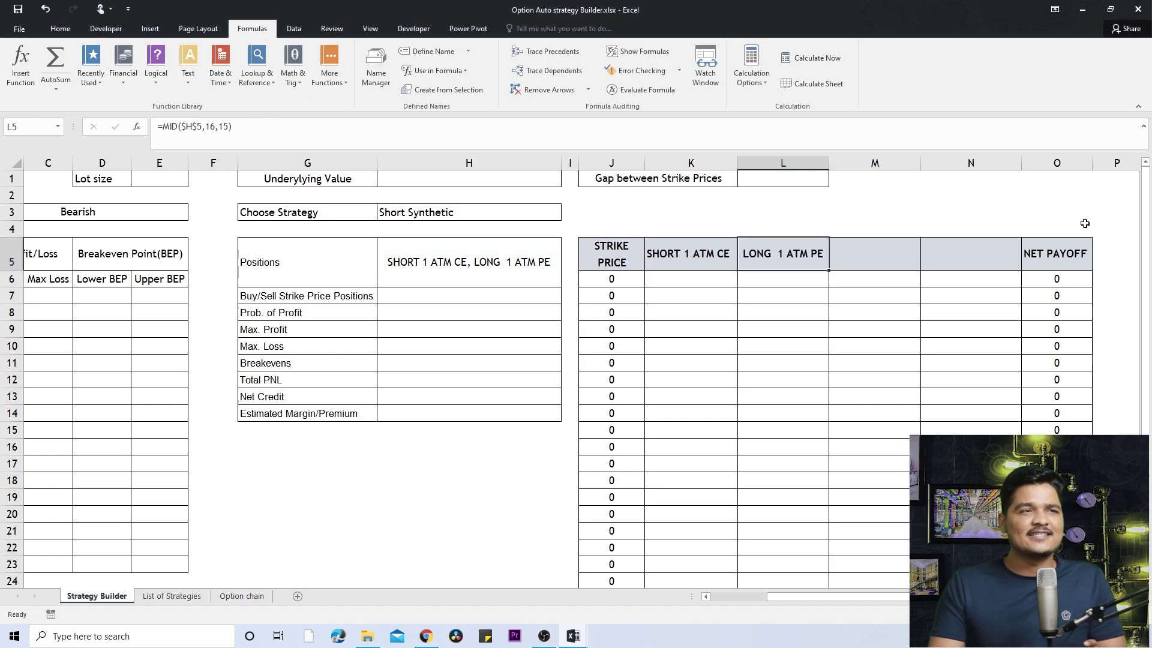
{"action": "left_click", "coordinate": [711, 332]}
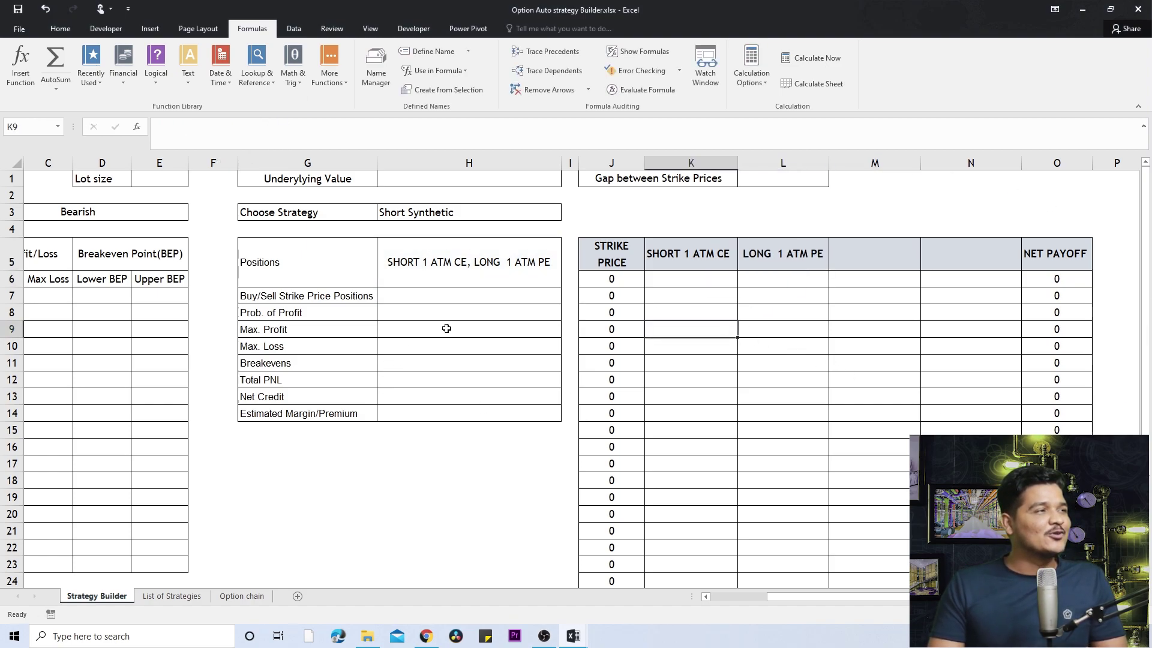
Review the Positions formula in H5, the row labels in G5:G14 and the strike price formula in J6
{"action": "left_click", "coordinate": [471, 272]}
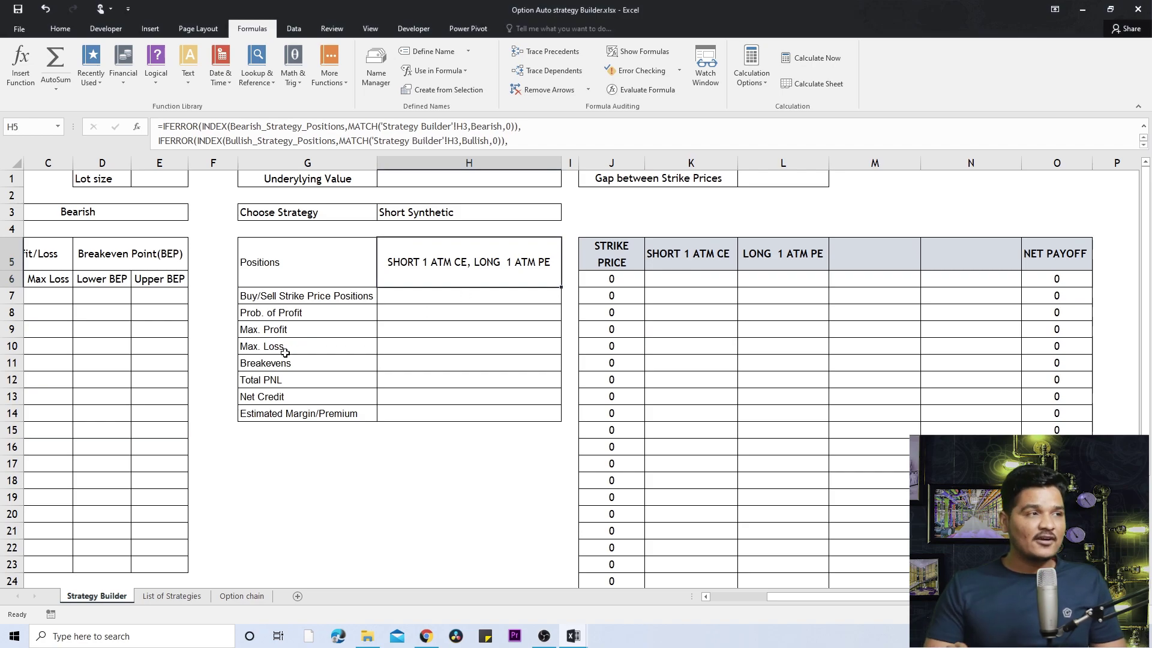
{"action": "left_click", "coordinate": [287, 490]}
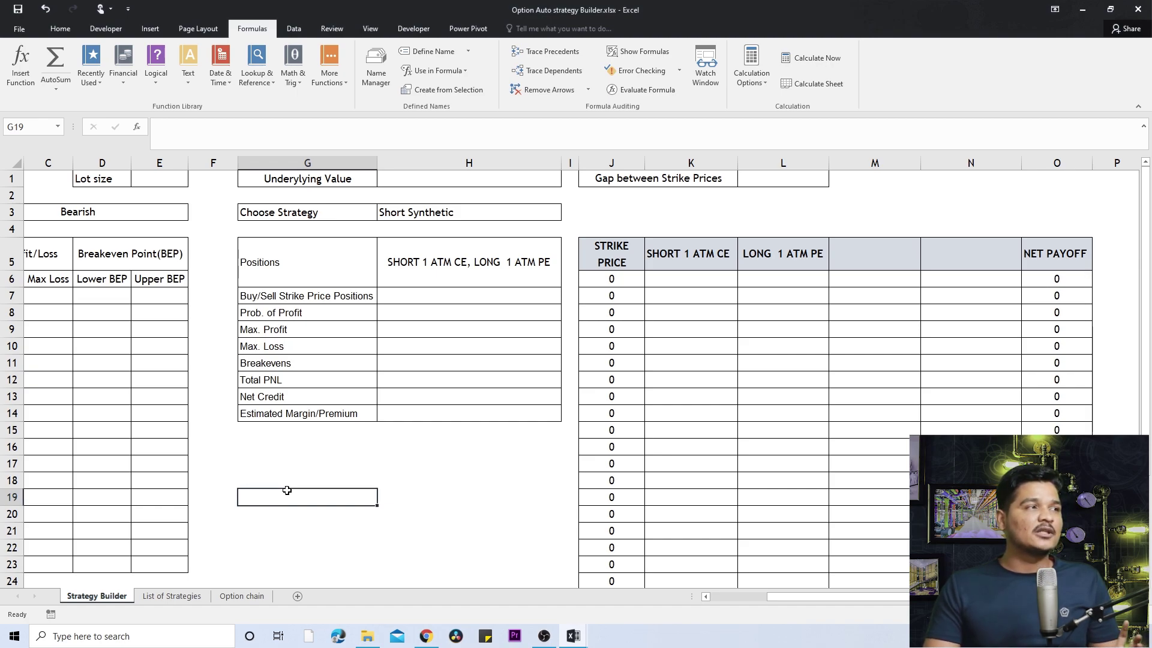
{"action": "left_click_drag", "start_coordinate": [294, 264], "coordinate": [298, 406]}
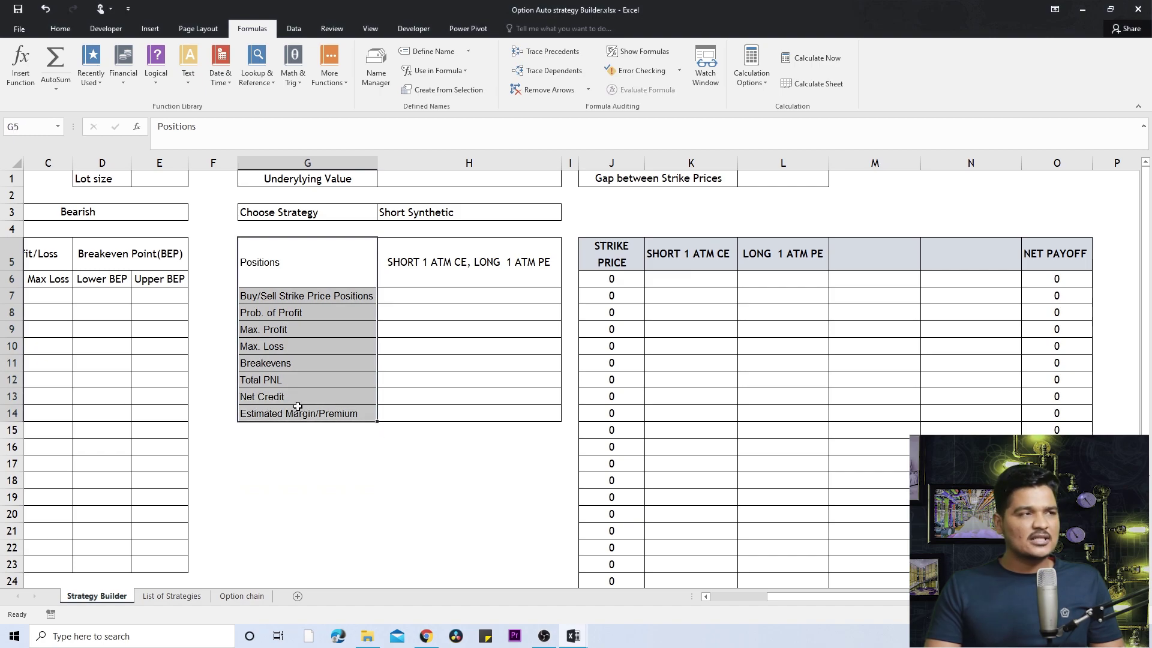
{"action": "left_click", "coordinate": [625, 279]}
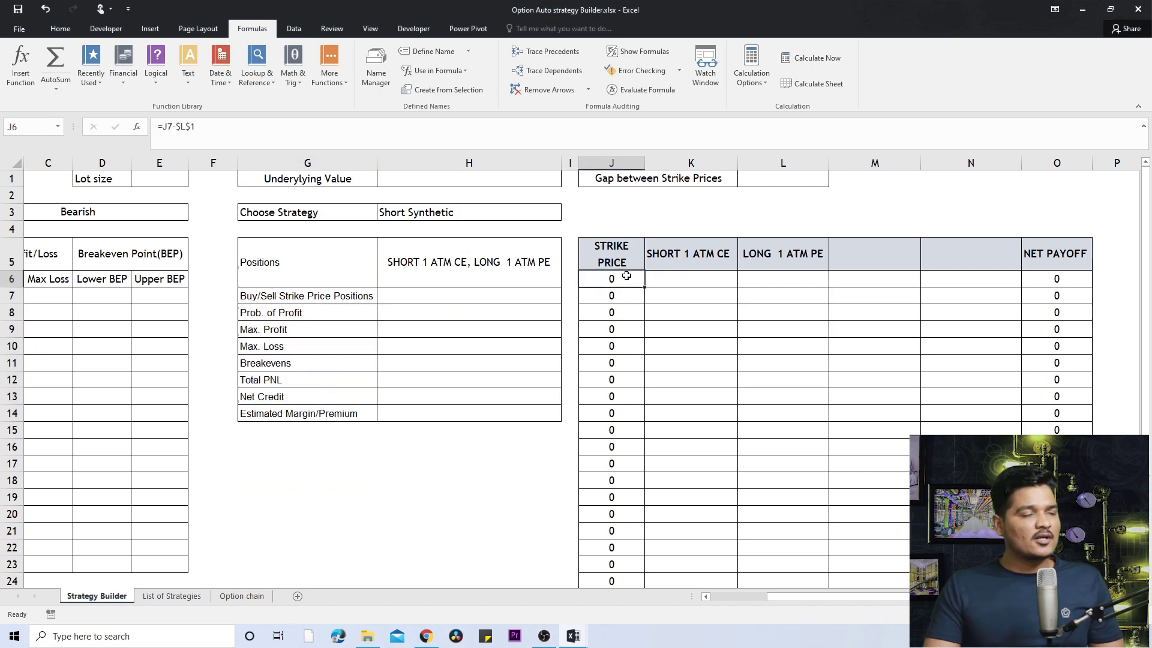
{"action": "scroll", "coordinate": [626, 276], "scroll_direction": "down", "scroll_amount": 1}
{"action": "scroll", "coordinate": [642, 288], "scroll_direction": "up", "scroll_amount": 1}
{"action": "left_click", "coordinate": [512, 274]}
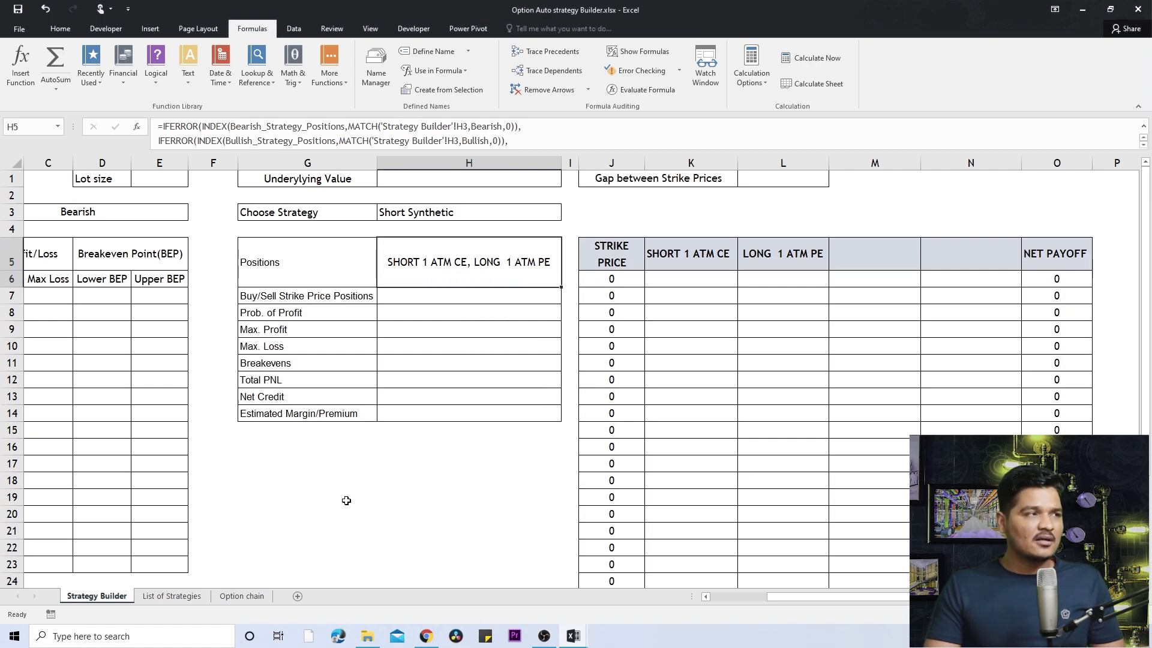
Start an HLOOKUP formula in G19 with the Choose Strategy cell H3 as its lookup value
{"action": "left_click", "coordinate": [328, 492]}
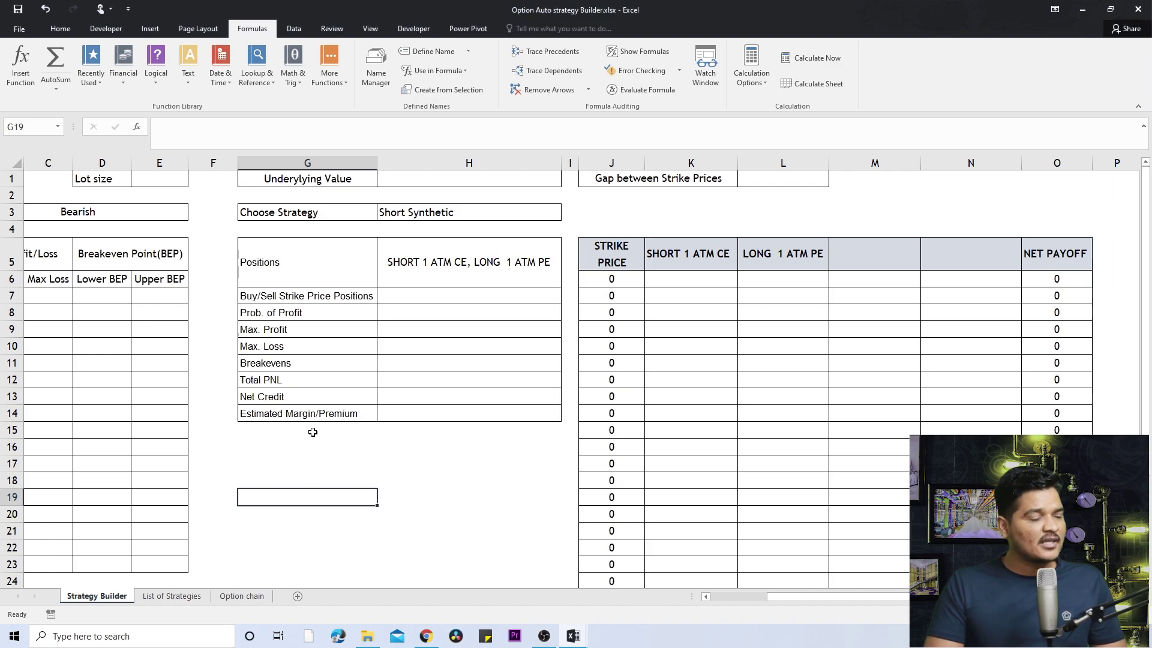
{"action": "type", "text": "="}
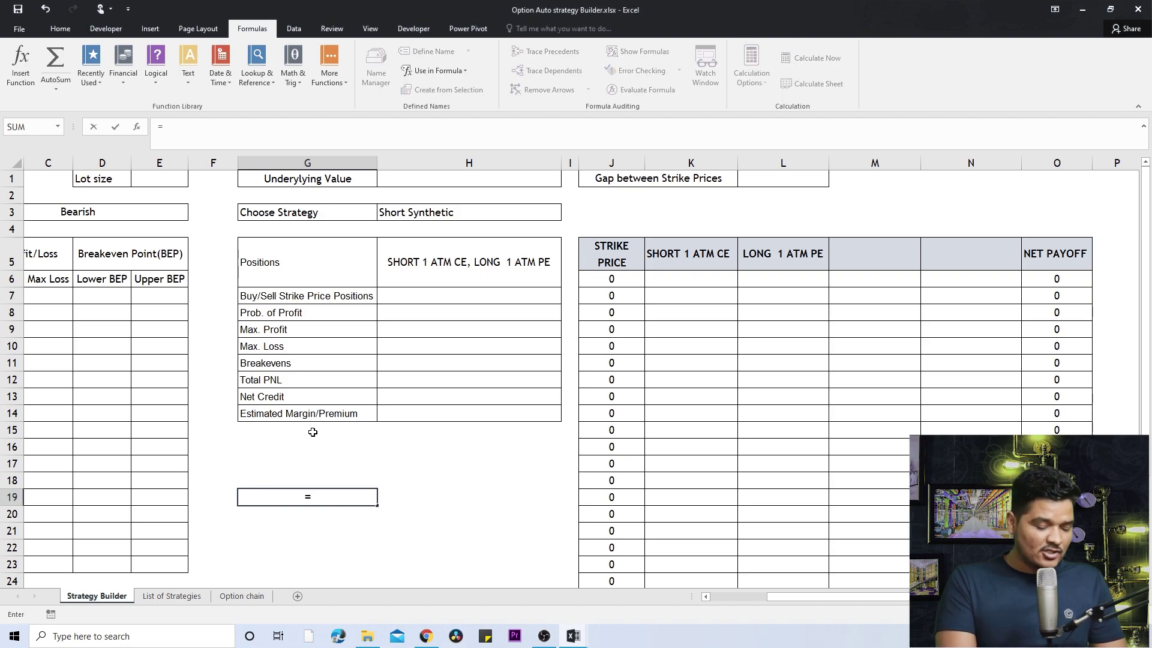
{"action": "type", "text": "hlookup"}
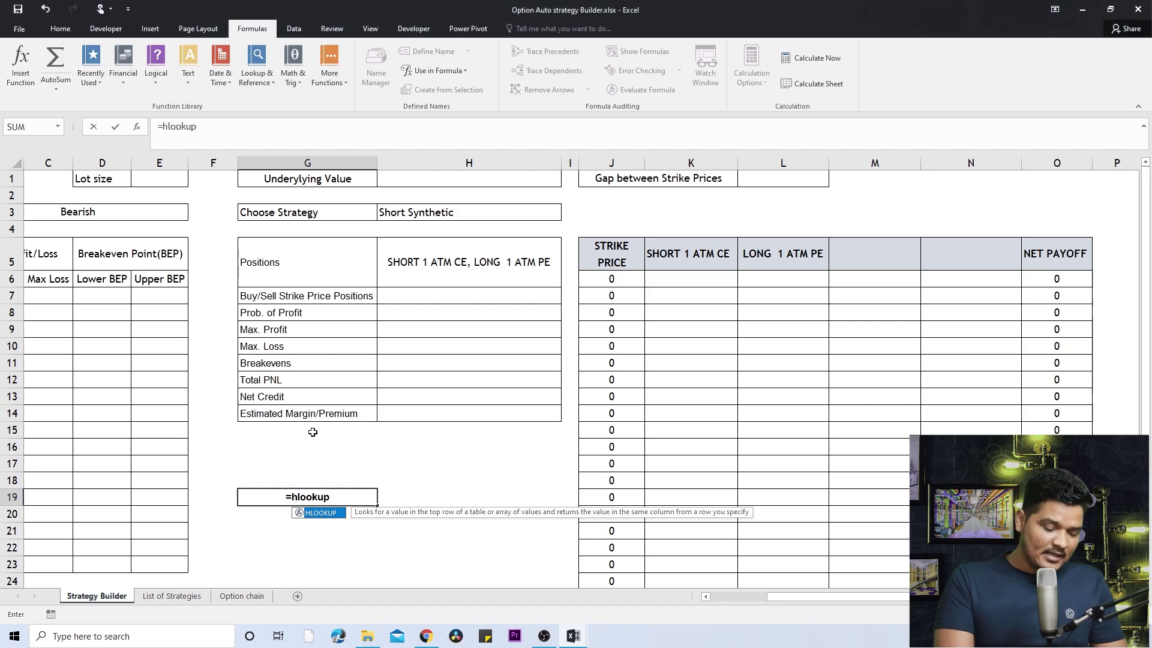
{"action": "type", "text": "("}
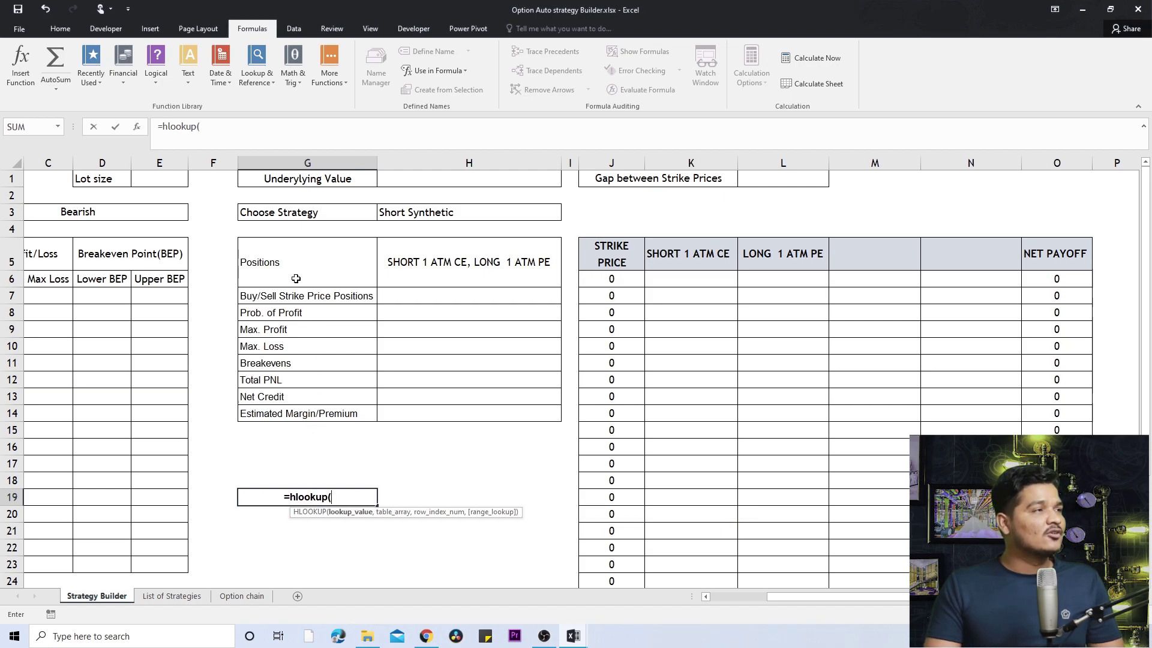
{"action": "left_click", "coordinate": [297, 179]}
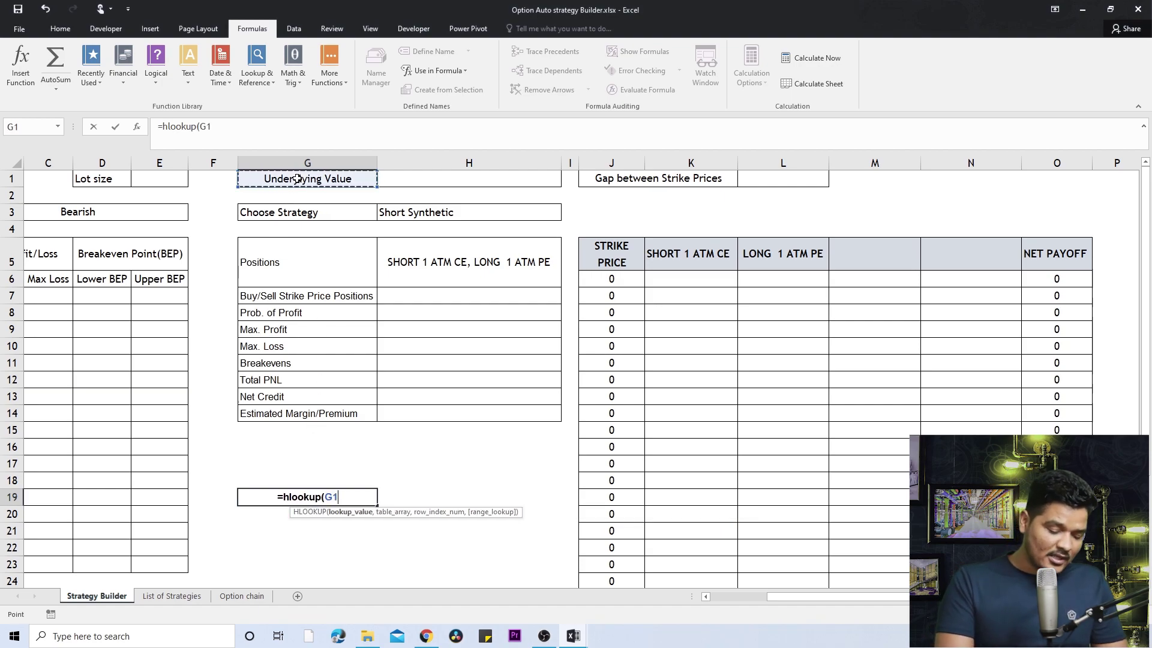
{"action": "type", "text": ","}
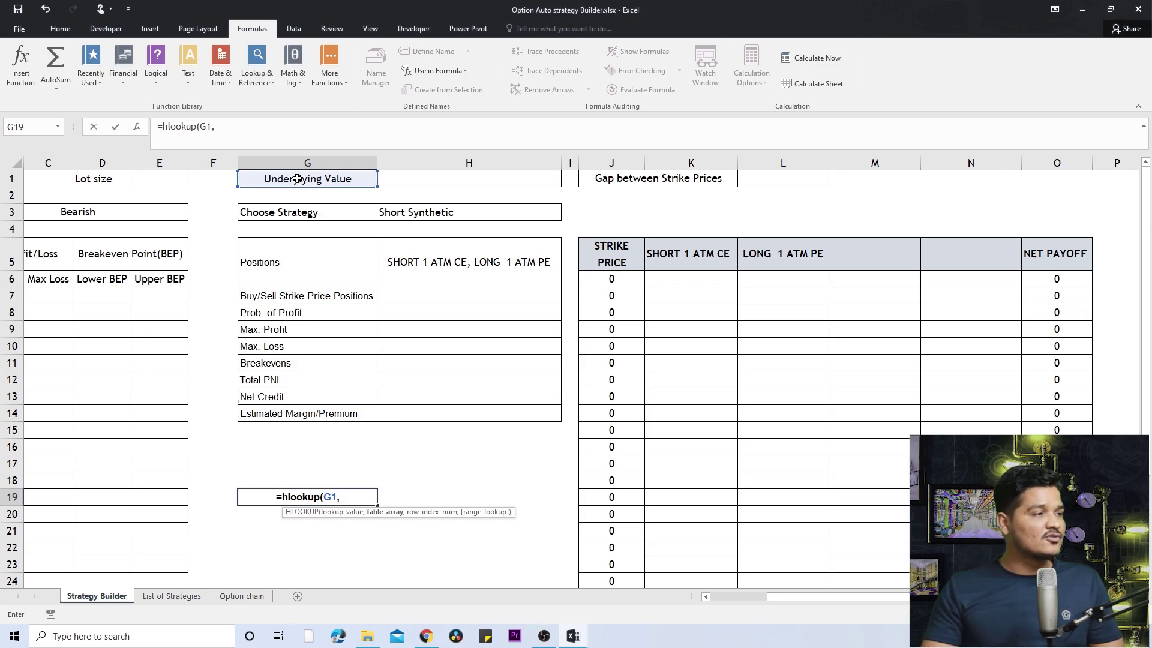
{"action": "left_click", "coordinate": [334, 501]}
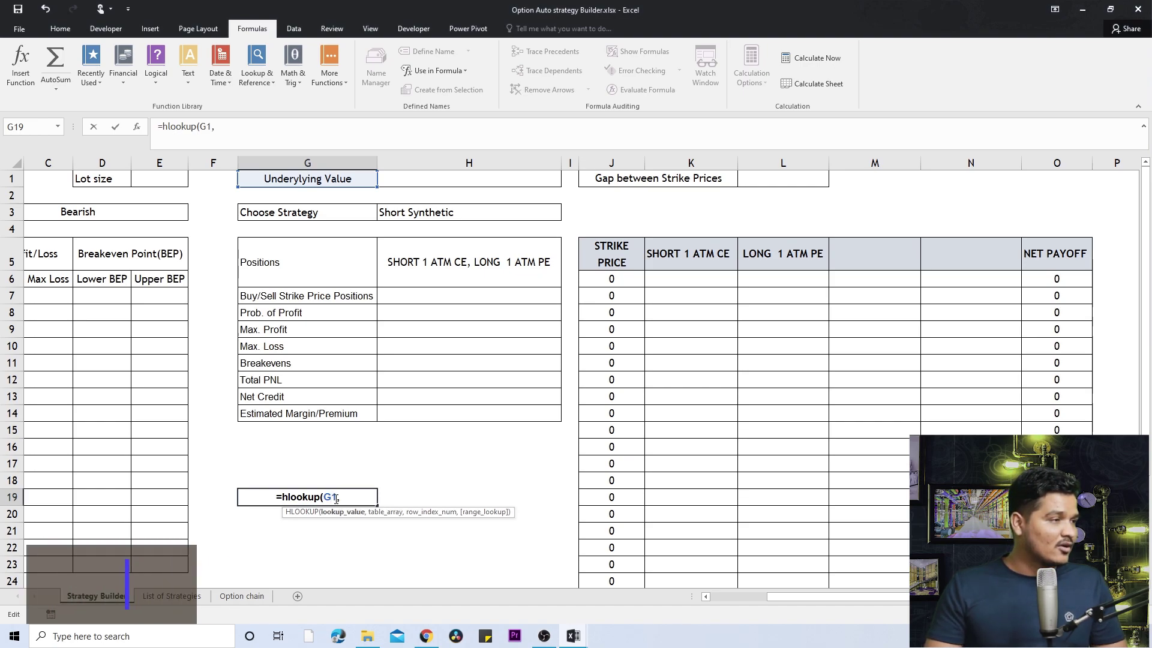
{"action": "double_click", "coordinate": [330, 503]}
{"action": "key", "text": "BackSpace"}
{"action": "left_click", "coordinate": [459, 210]}
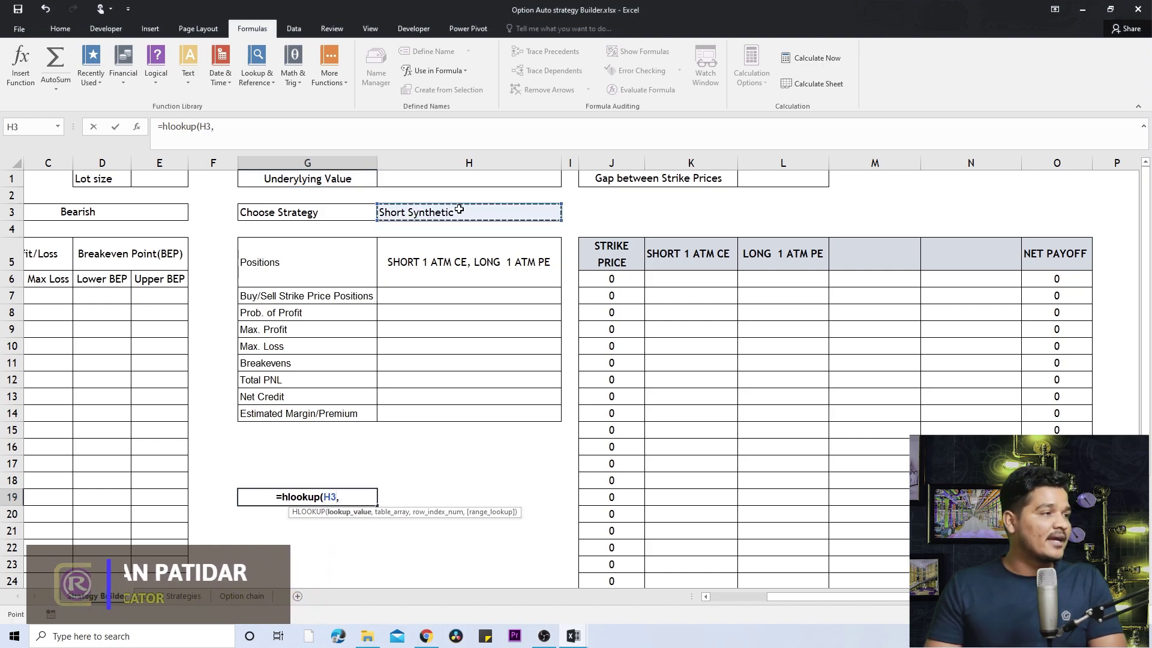
{"action": "left_click", "coordinate": [356, 496]}
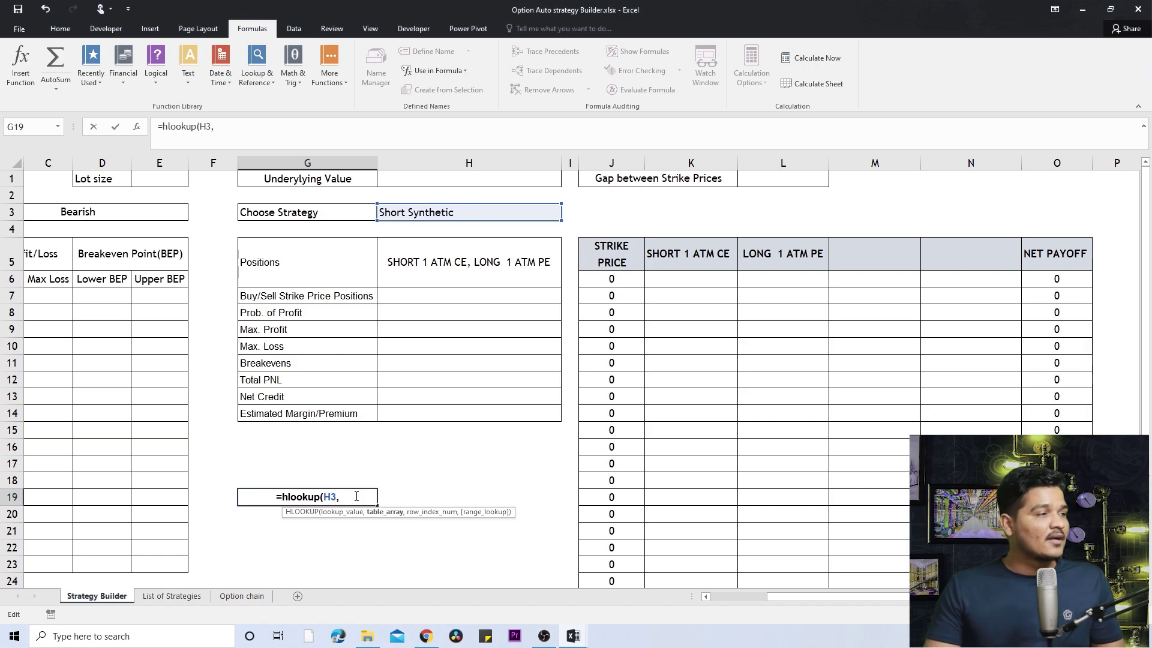
Complete the HLOOKUP with cell A24 of the List of Strategies sheet as the table array, row index 1 and exact match 0
{"action": "left_click", "coordinate": [165, 602]}
{"action": "left_click", "coordinate": [60, 365]}
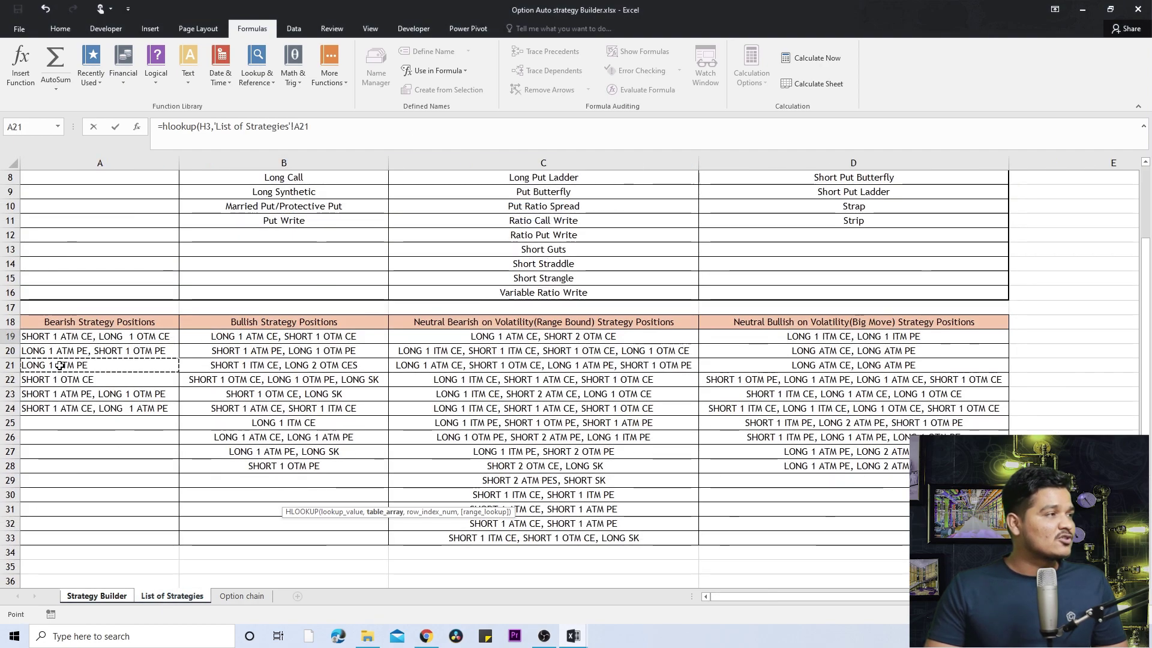
{"action": "key", "text": "Up"}
{"action": "key", "text": "Up"}
{"action": "key", "text": "Up"}
{"action": "key", "text": "Up"}
{"action": "key", "text": "Up"}
{"action": "key", "text": "Up"}
{"action": "key", "text": "Up"}
{"action": "key", "text": "Up"}
{"action": "key", "text": "Up"}
{"action": "key", "text": "Up"}
{"action": "key", "text": "Up"}
{"action": "key", "text": "Up"}
{"action": "key", "text": "Up"}
{"action": "key", "text": "Up"}
{"action": "key", "text": "Up"}
{"action": "key", "text": "Up"}
{"action": "key", "text": "Up"}
{"action": "key", "text": "Up"}
{"action": "key", "text": "Up"}
{"action": "key", "text": "Up"}
{"action": "key", "text": "Down"}
{"action": "key", "text": "Down"}
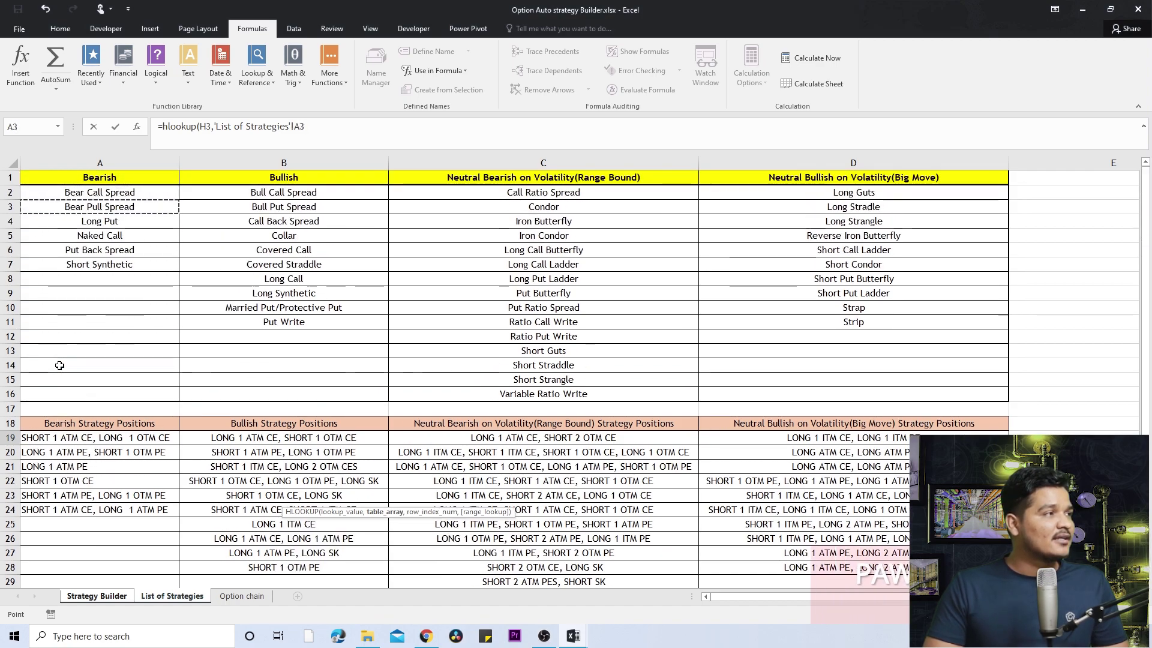
{"action": "key", "text": "Down"}
{"action": "key", "text": "Down"}
{"action": "key", "text": "Down"}
{"action": "key", "text": "Down"}
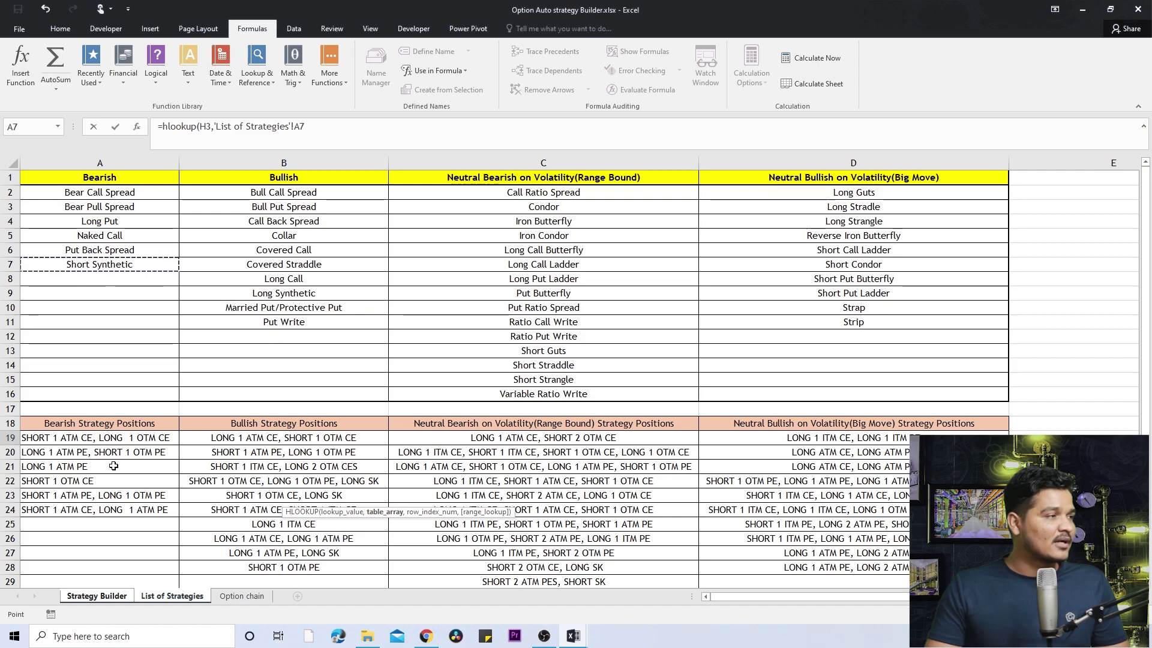
{"action": "left_click", "coordinate": [119, 511]}
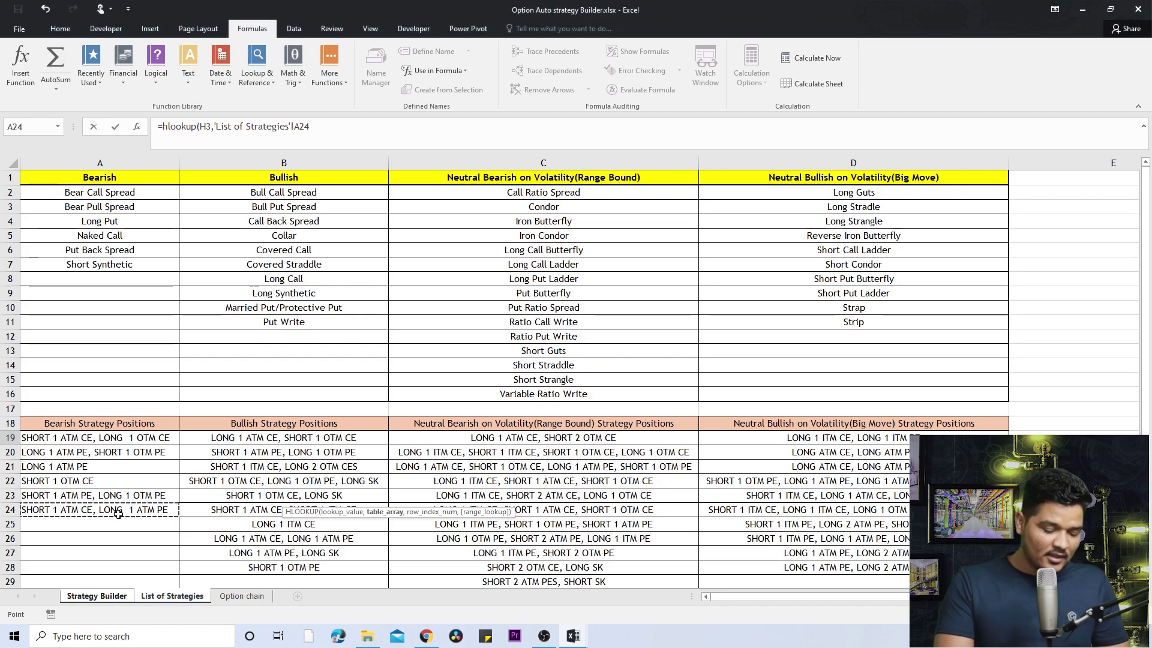
{"action": "type", "text": ",1,"}
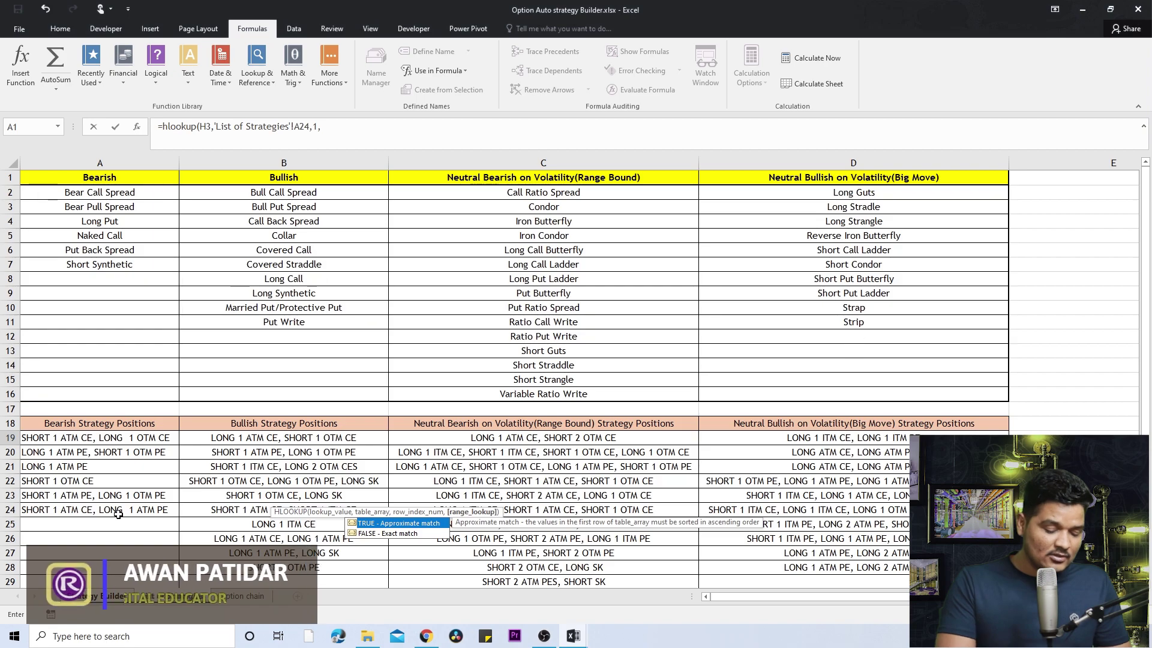
{"action": "type", "text": "0"}
{"action": "key", "text": "Return"}
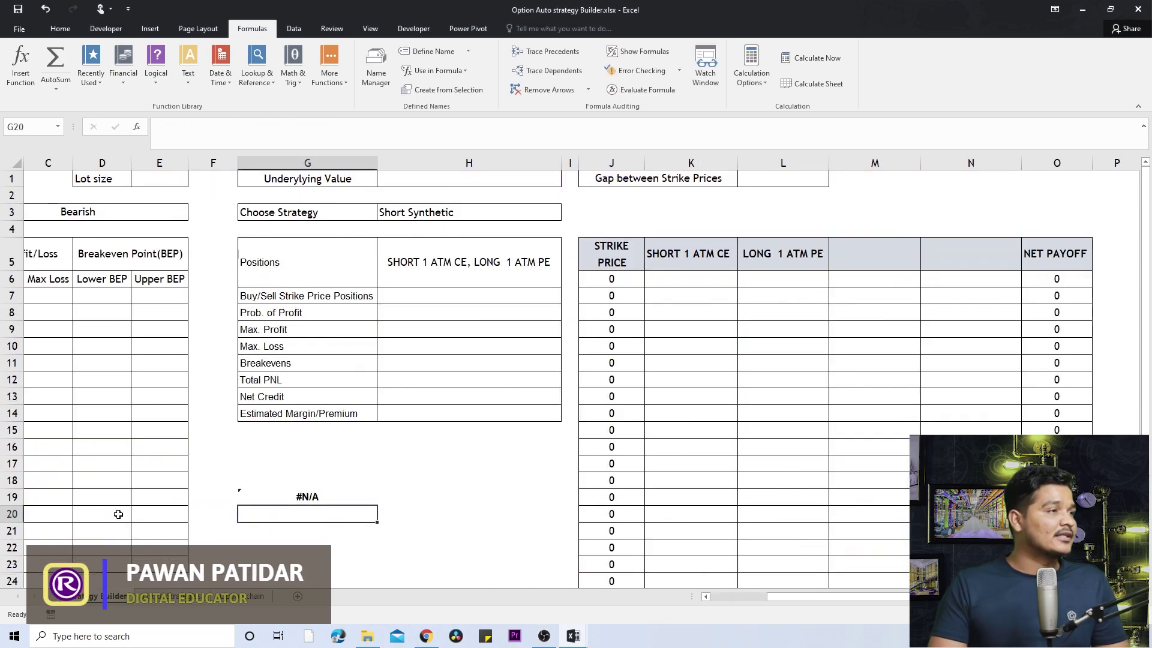
Change the function in G19 from HLOOKUP to VLOOKUP, keeping the same arguments
{"action": "left_click", "coordinate": [246, 497]}
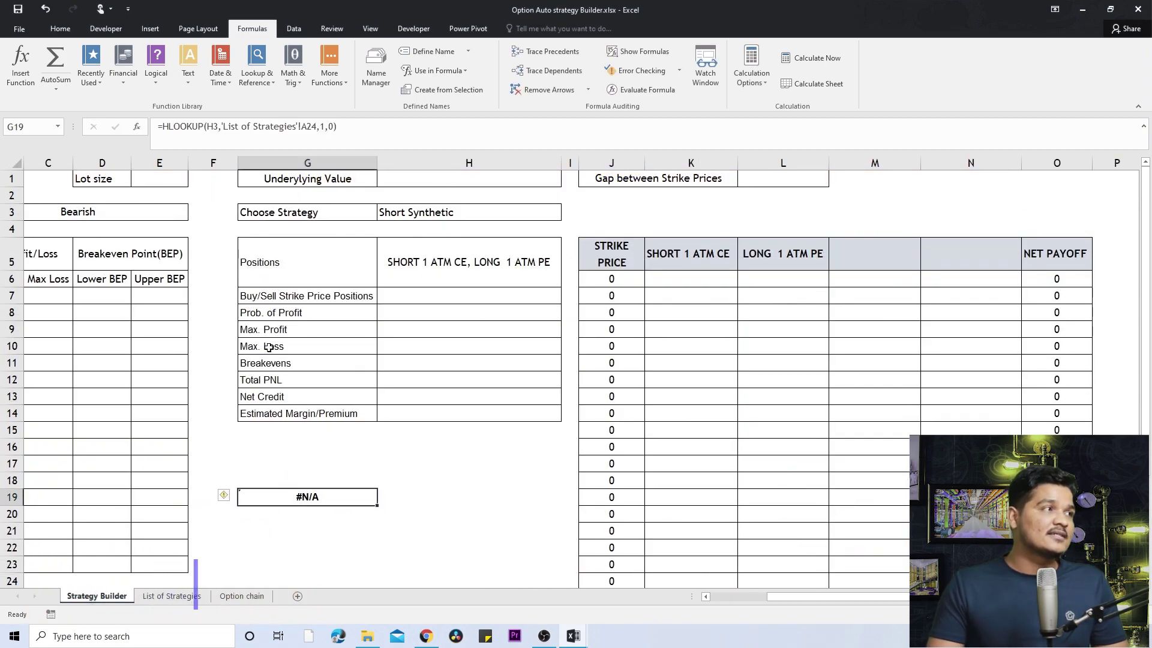
{"action": "left_click", "coordinate": [168, 132]}
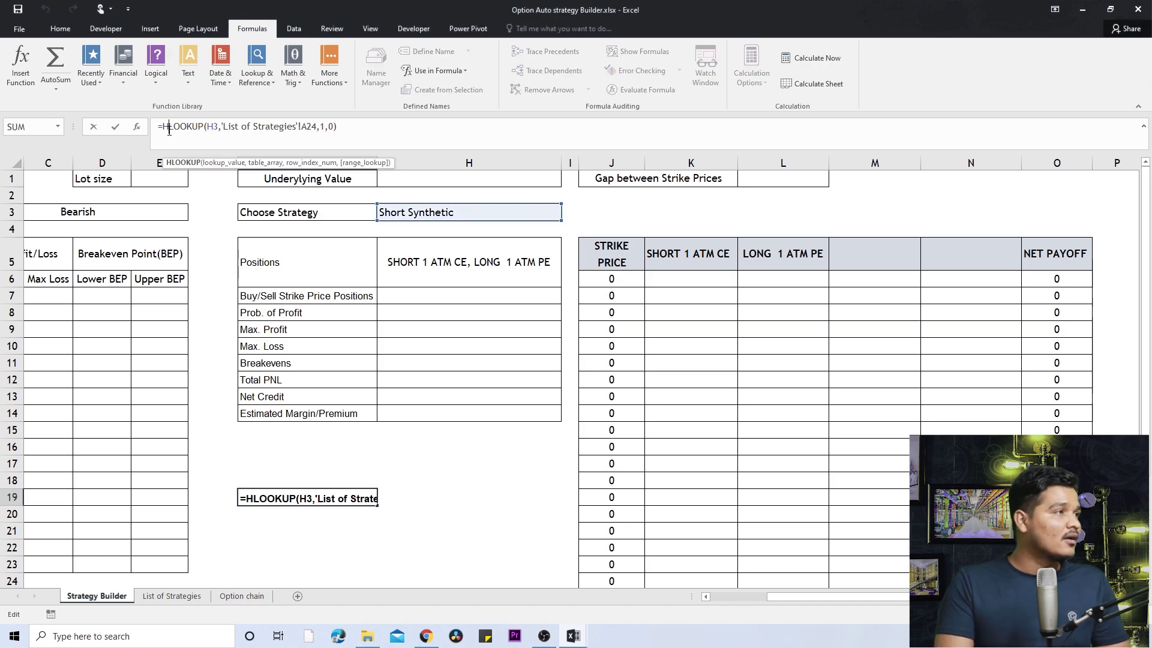
{"action": "key", "text": "BackSpace"}
{"action": "type", "text": "V"}
{"action": "key", "text": "Return"}
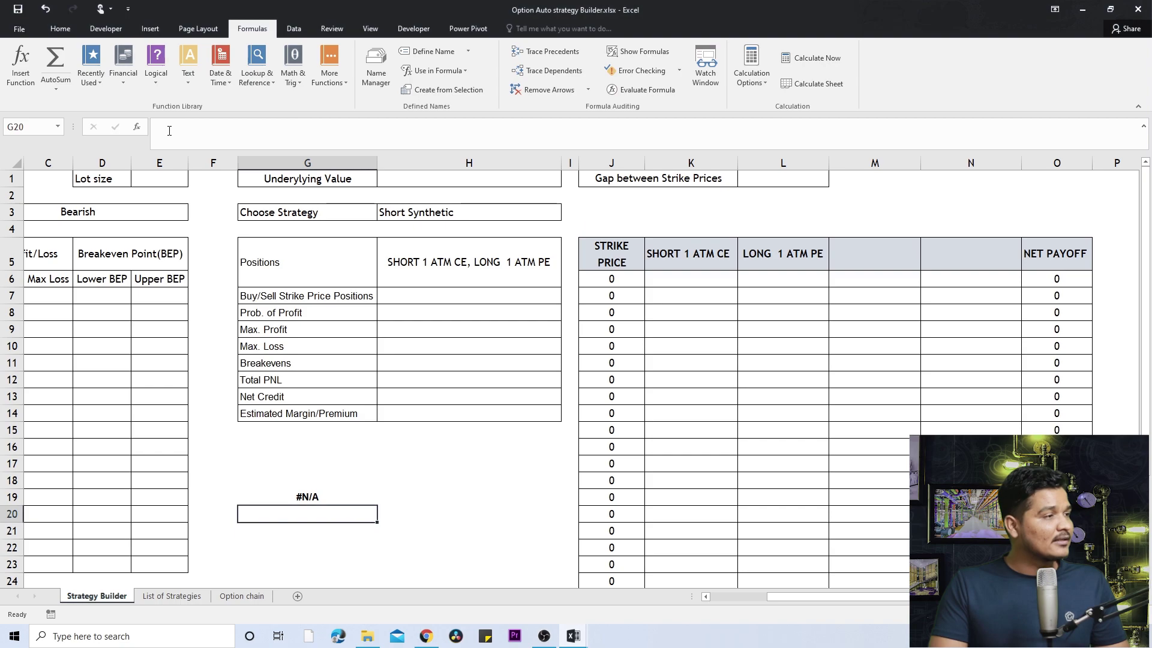
Review the lookup value and table array of the VLOOKUP in G19 and the Positions formula in H5
{"action": "key", "text": "Up"}
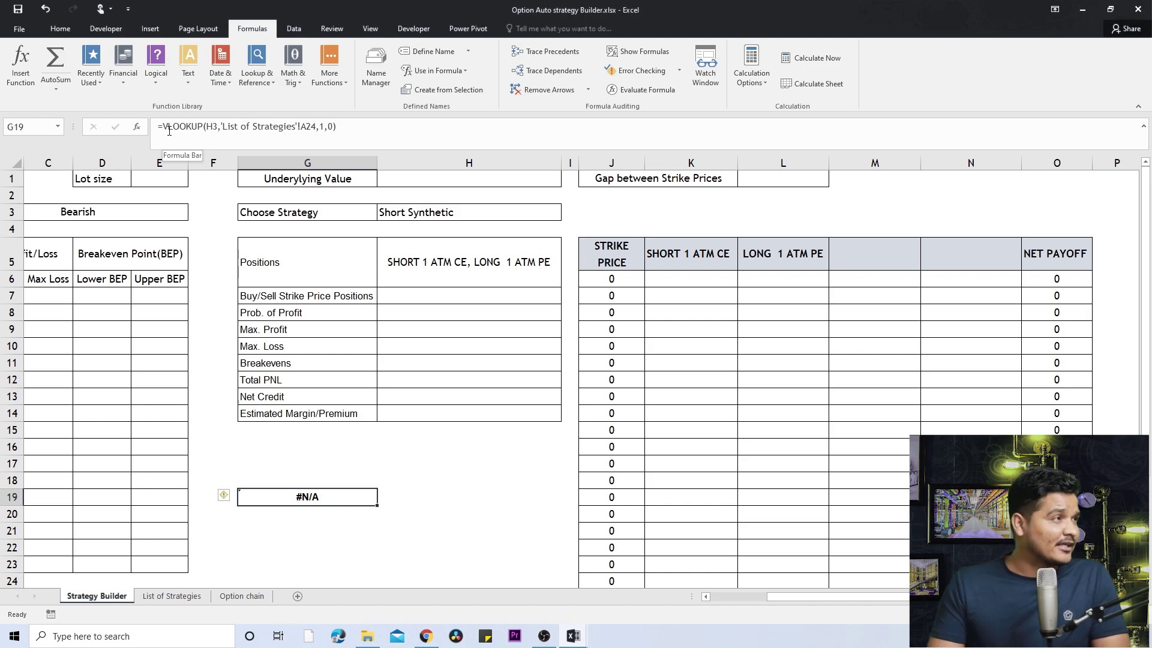
{"action": "left_click", "coordinate": [206, 130]}
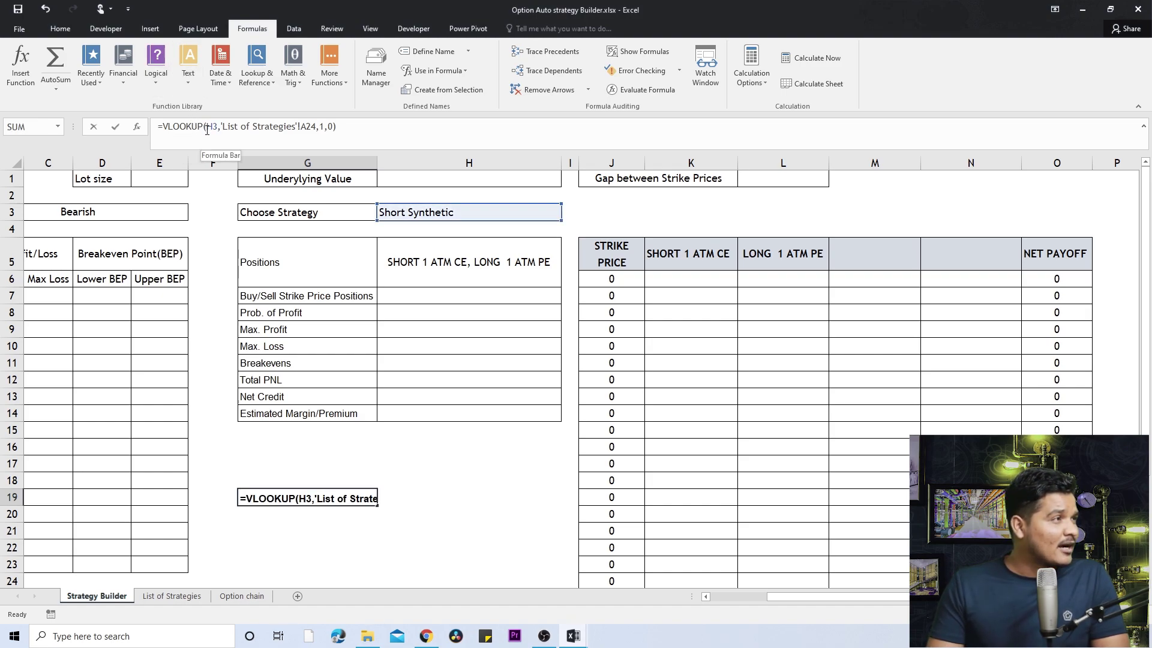
{"action": "left_click", "coordinate": [213, 132]}
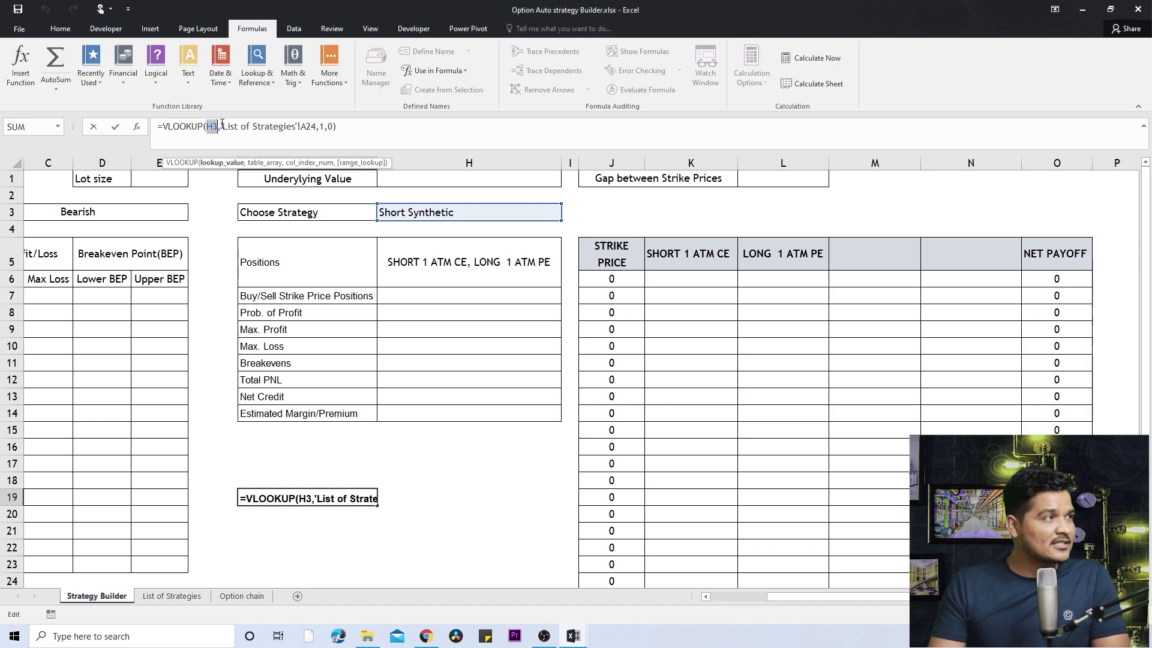
{"action": "left_click_drag", "start_coordinate": [242, 129], "coordinate": [320, 131]}
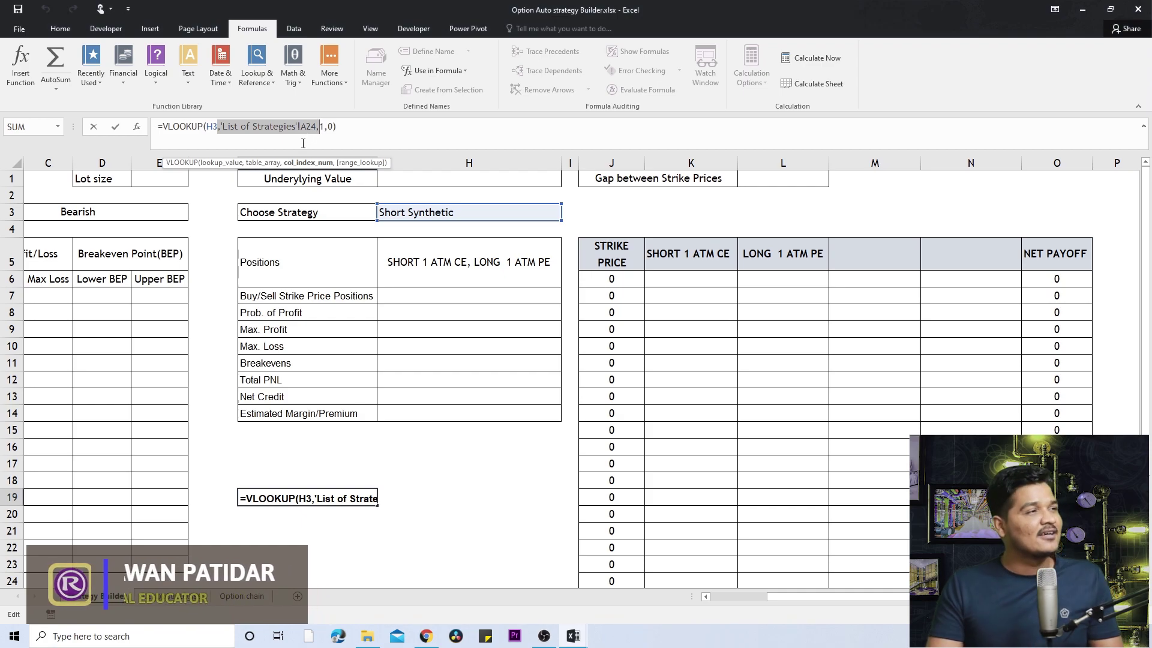
{"action": "key", "text": "ctrl+Return"}
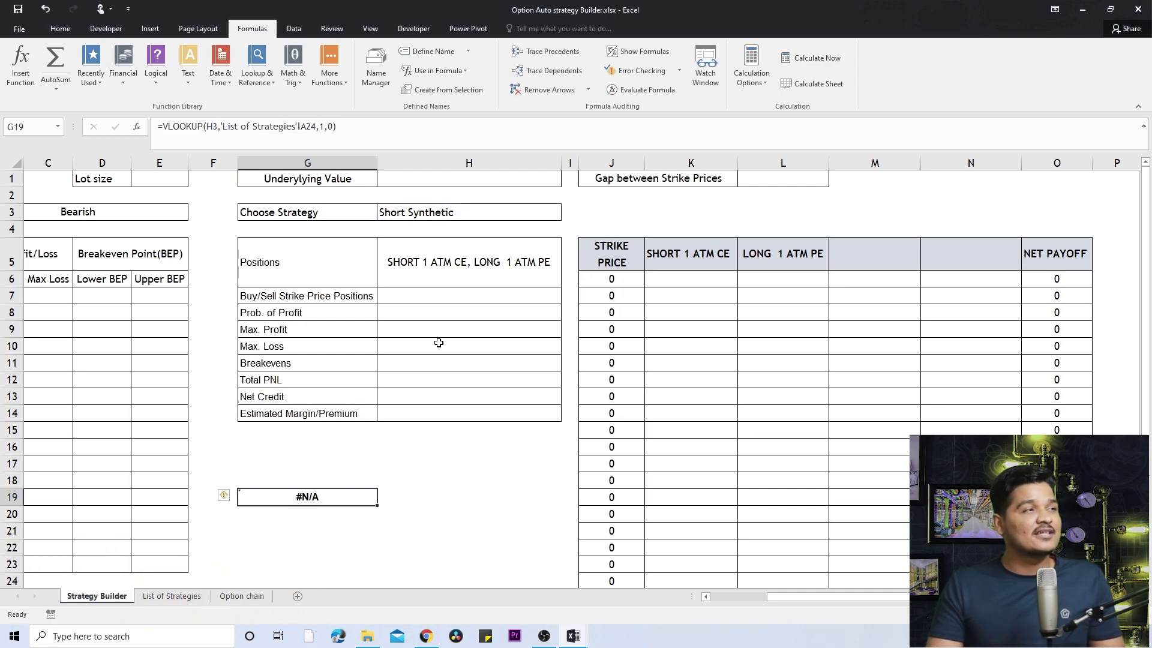
{"action": "left_click", "coordinate": [441, 267]}
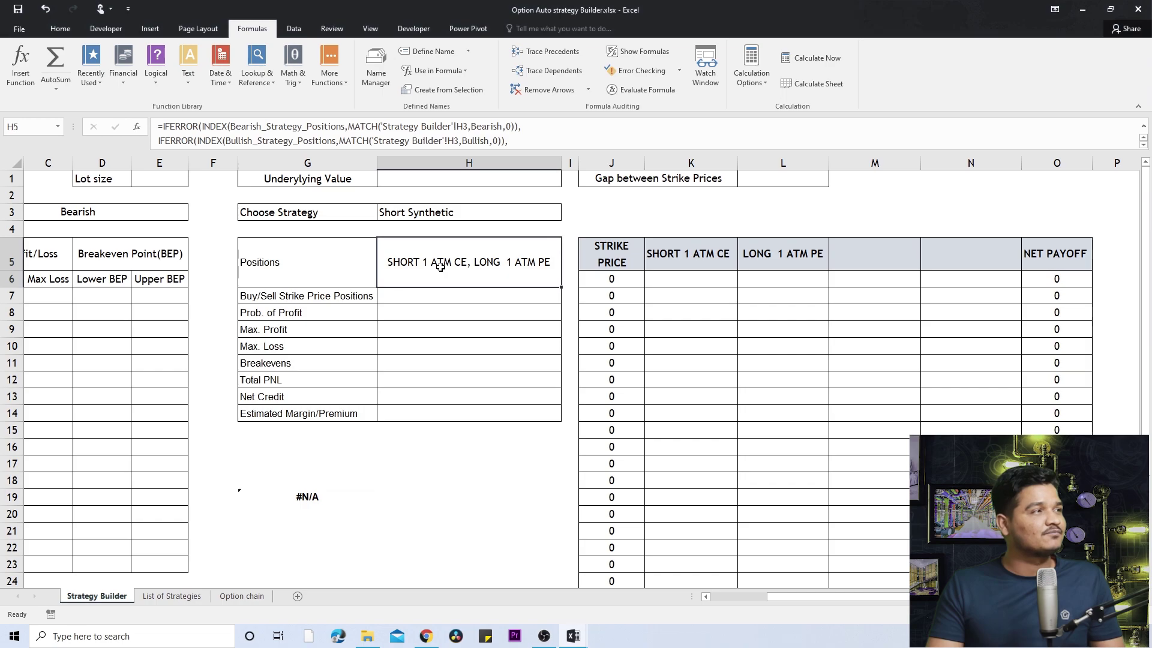
Replace the VLOOKUP table array in G19 with the range A7:A24 of the List of Strategies sheet
{"action": "left_click", "coordinate": [315, 495]}
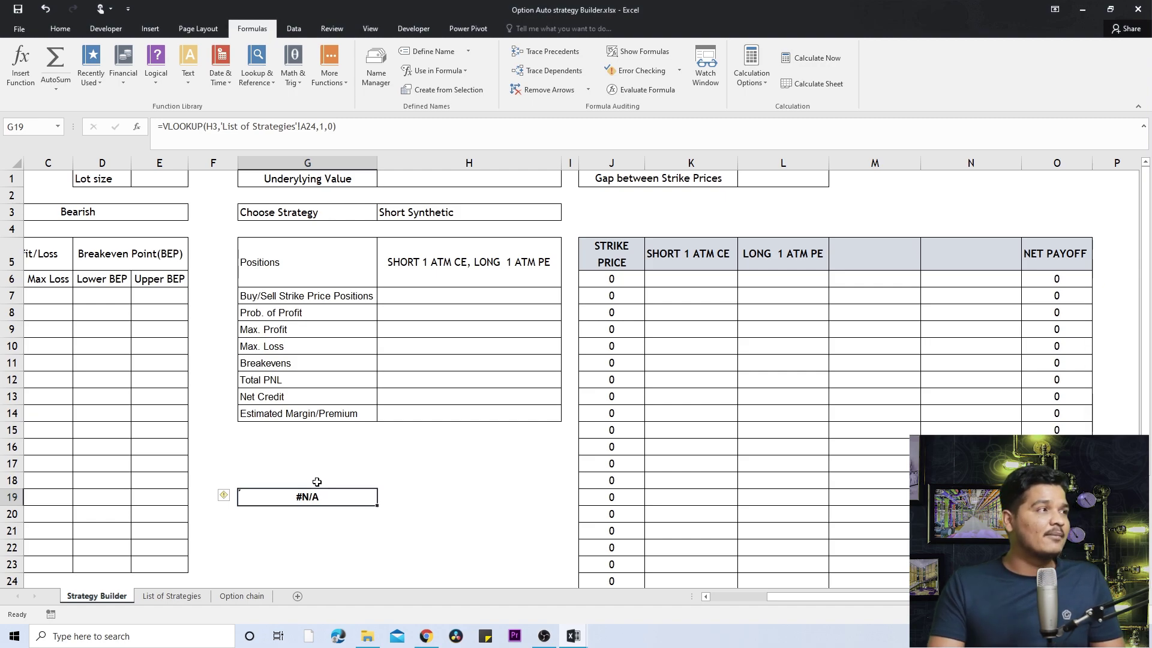
{"action": "mouse_move", "coordinate": [219, 129]}
{"action": "left_mouse_down"}
{"action": "mouse_move", "coordinate": [319, 133]}
{"action": "mouse_move", "coordinate": [220, 129]}
{"action": "left_mouse_up"}
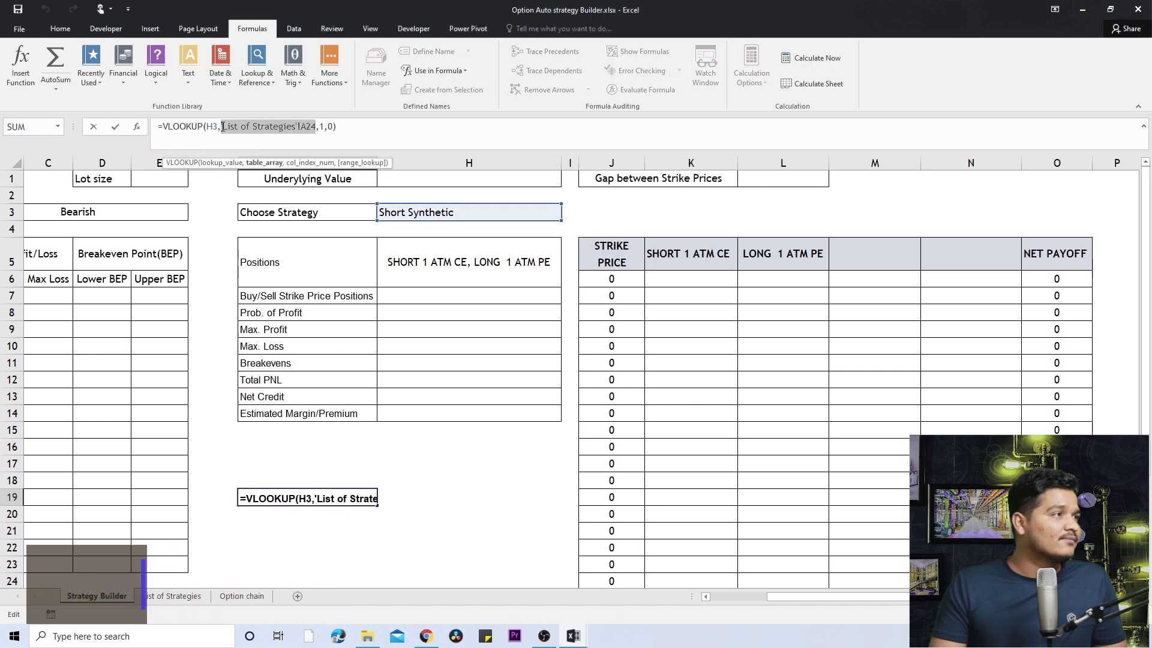
{"action": "key", "text": "Delete"}
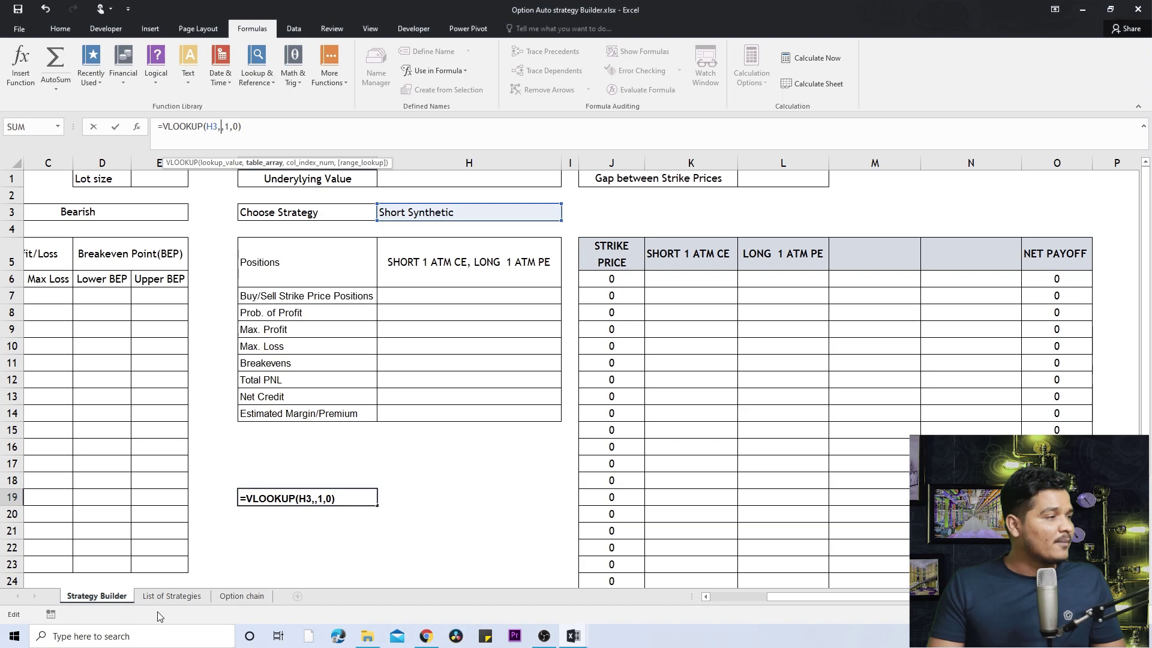
{"action": "left_click", "coordinate": [172, 596]}
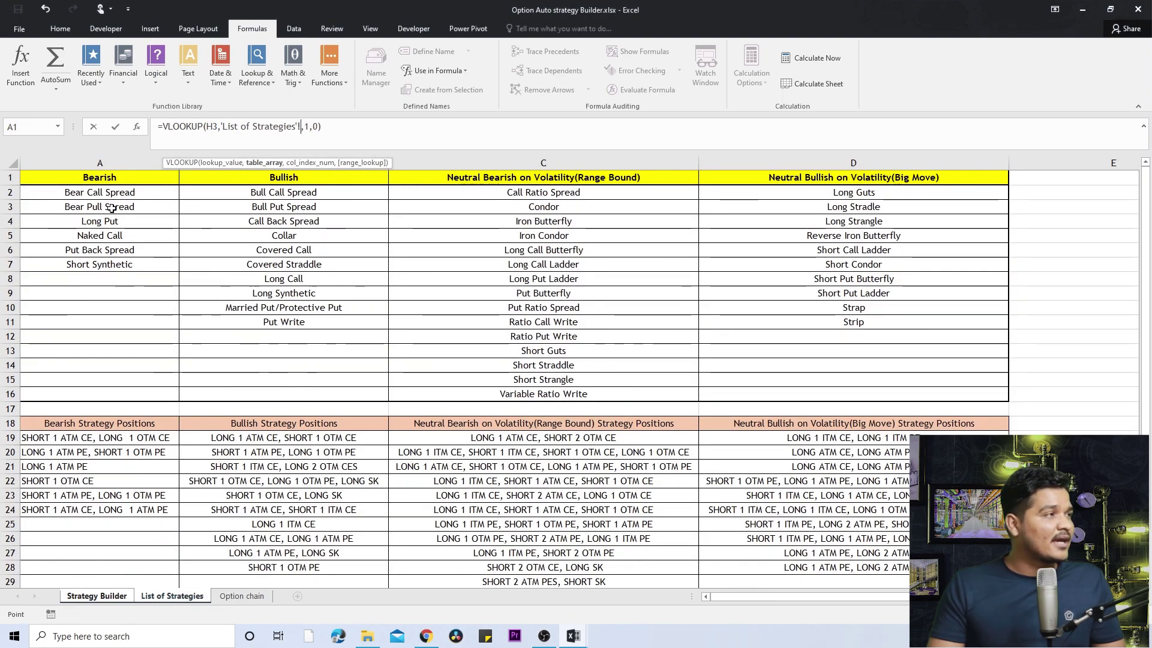
{"action": "left_click", "coordinate": [114, 265]}
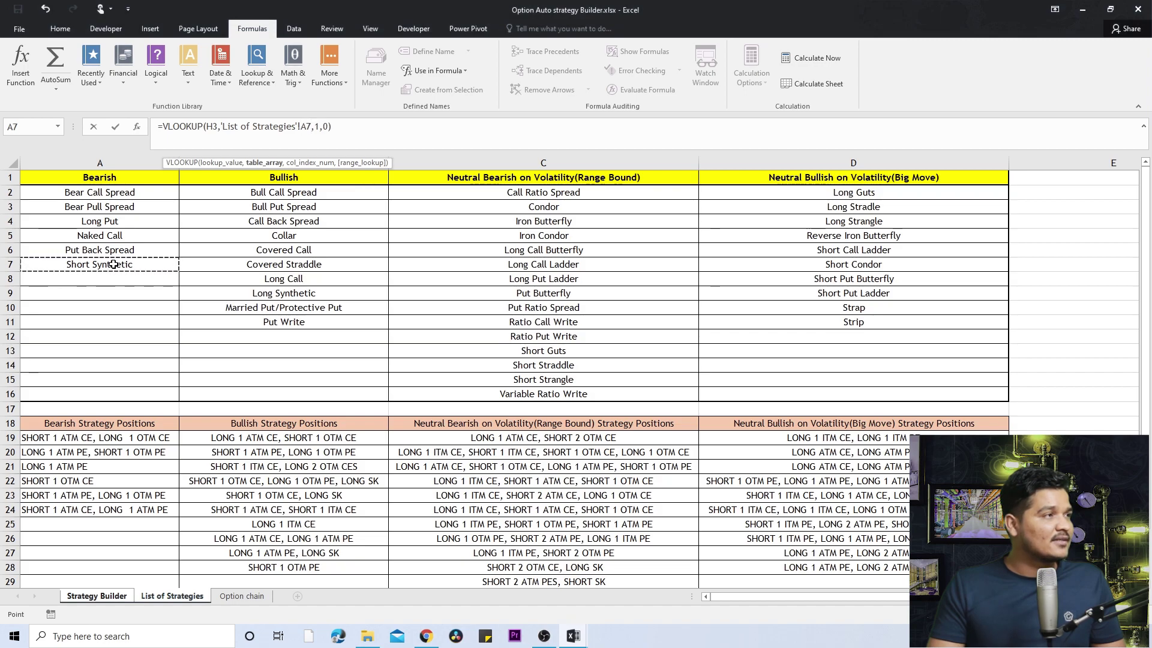
{"action": "left_click_drag", "start_coordinate": [114, 264], "coordinate": [162, 515]}
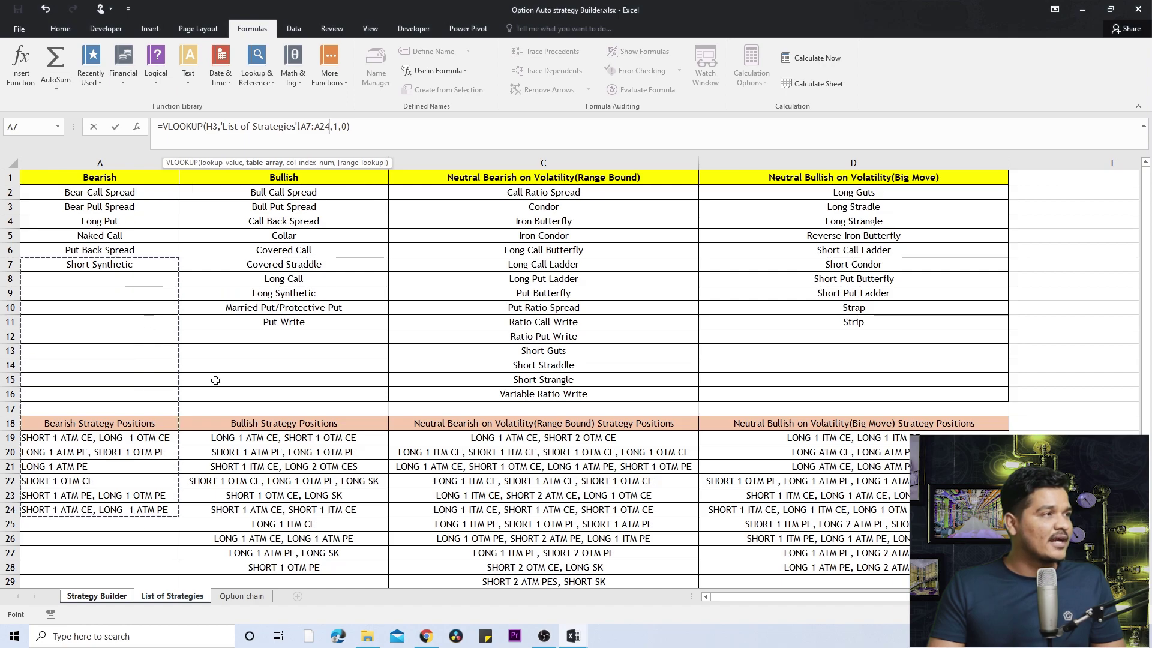
Set the column index of the VLOOKUP in G19 to 18 and enter the formula
{"action": "left_click", "coordinate": [336, 127]}
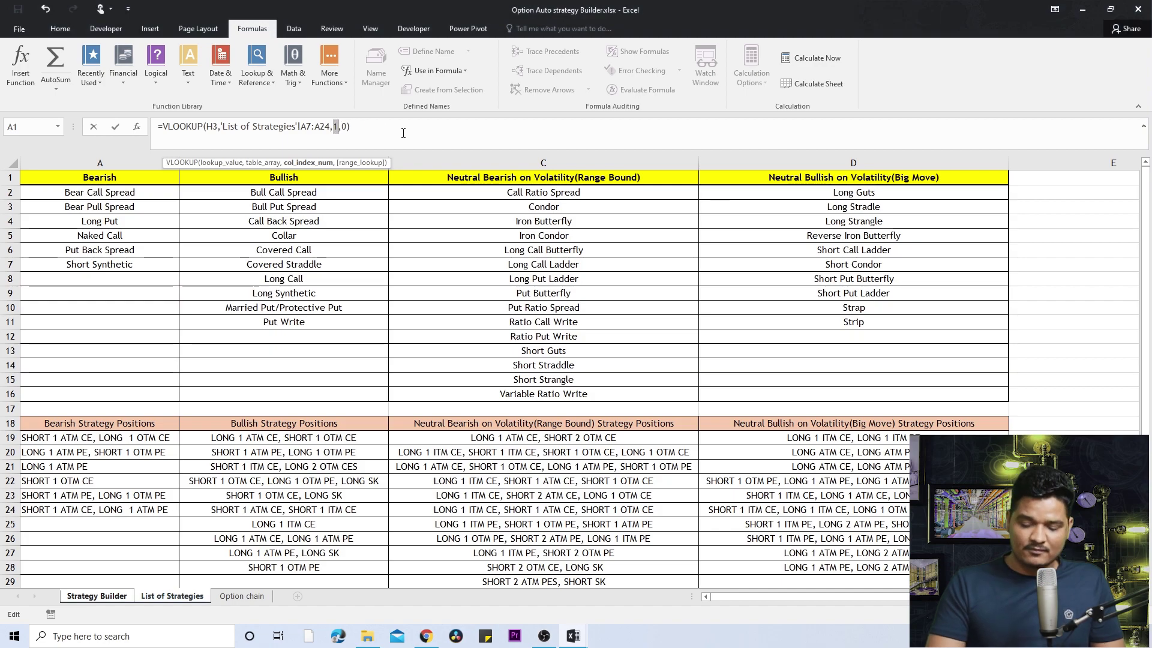
{"action": "type", "text": "18"}
{"action": "key", "text": "Return"}
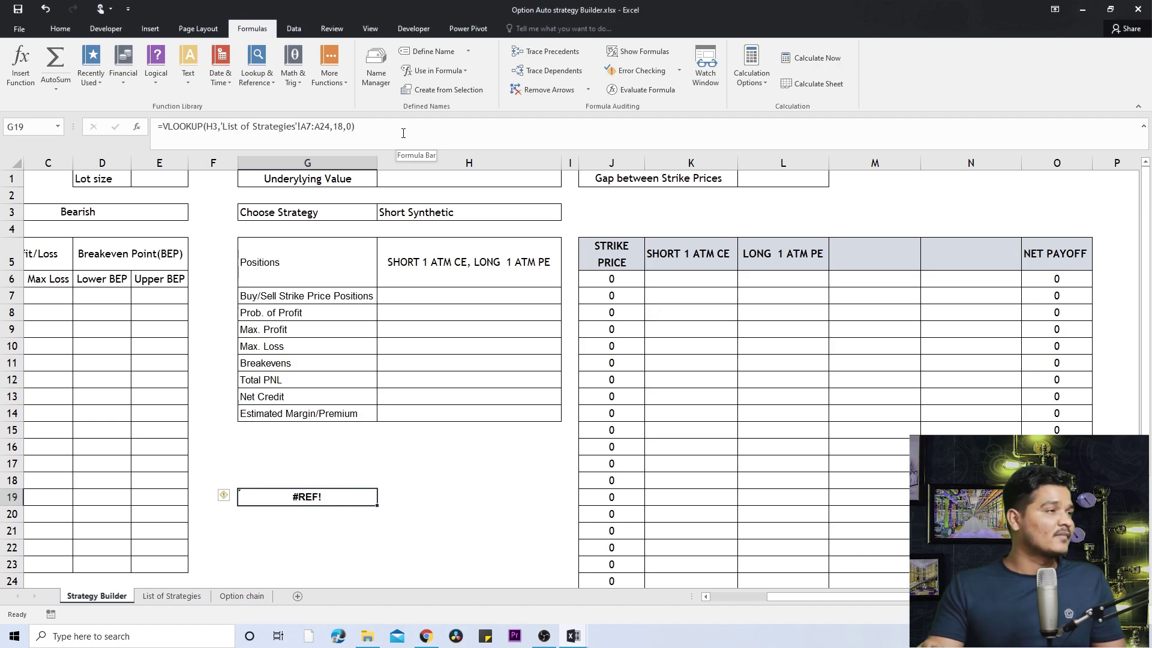
Change the function in G19 from VLOOKUP to HLOOKUP and make row 19 tall enough to show its full text
{"action": "left_click", "coordinate": [170, 129]}
{"action": "key", "text": "BackSpace"}
{"action": "type", "text": "h"}
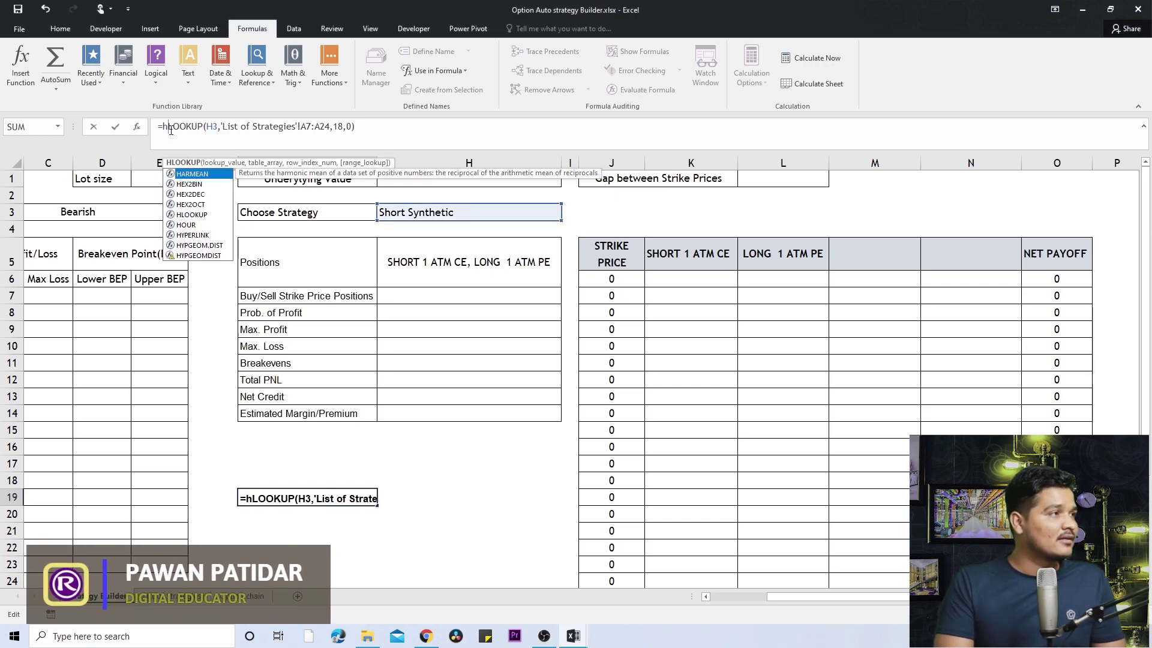
{"action": "key", "text": "Return"}
{"action": "key", "text": "Up"}
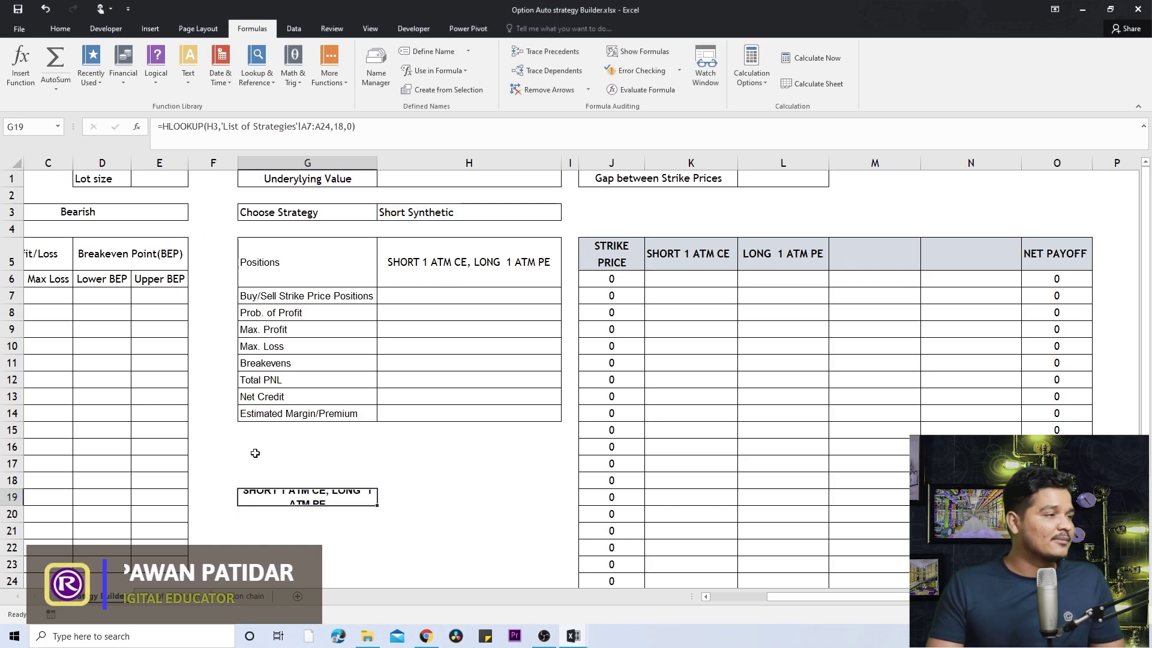
{"action": "left_click_drag", "start_coordinate": [12, 506], "coordinate": [12, 554]}
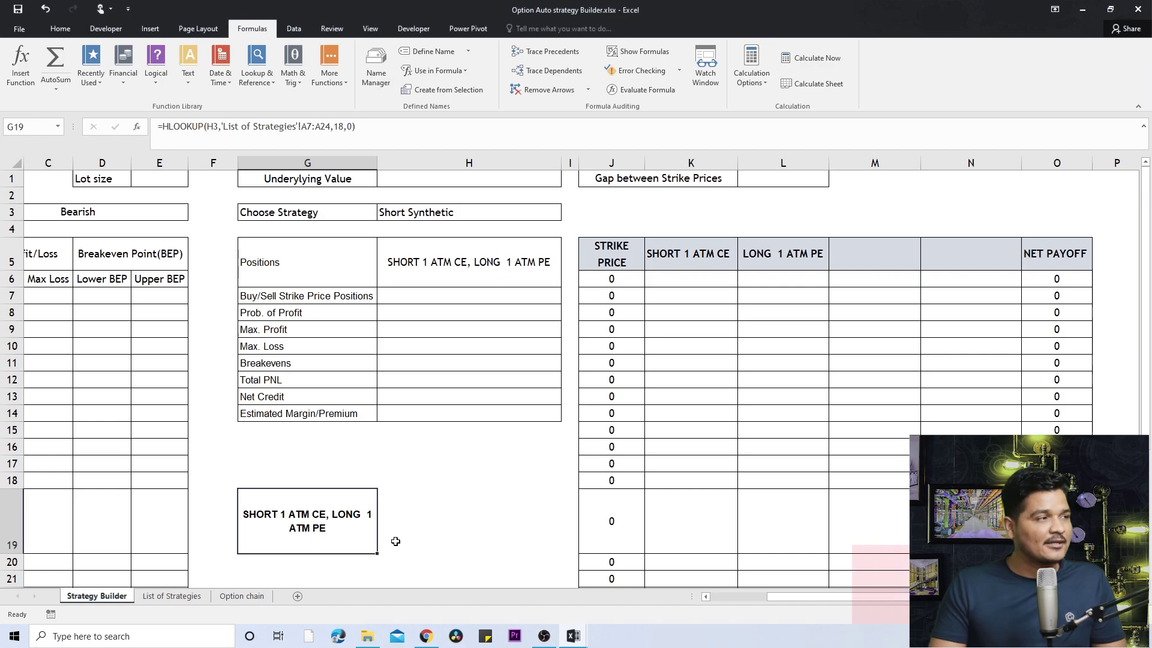
Examine the Bearish strategies and their positions in column A of the List of Strategies sheet, ending back on Strategy Builder
{"action": "scroll", "coordinate": [395, 541], "scroll_direction": "down", "scroll_amount": 1}
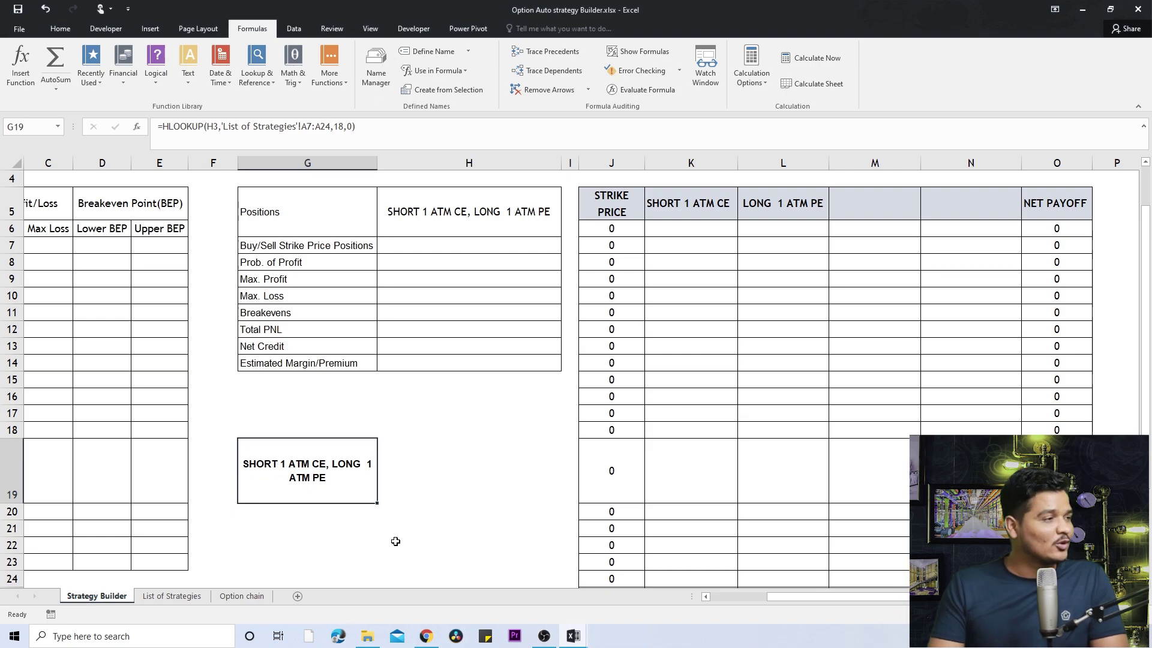
{"action": "left_click", "coordinate": [172, 595]}
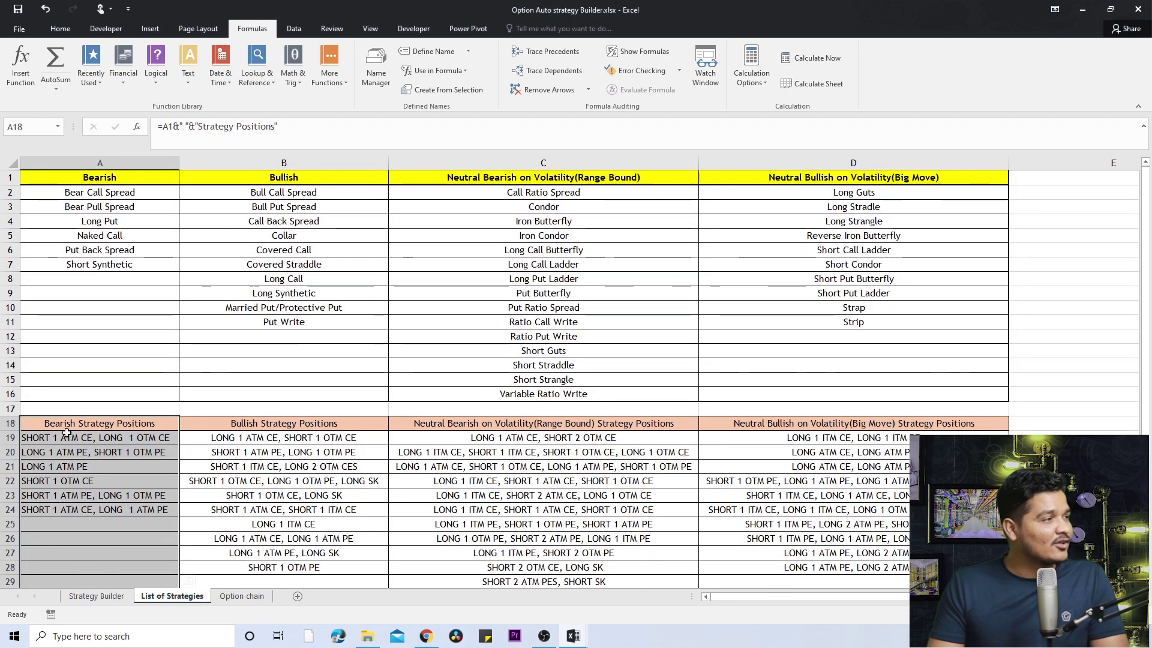
{"action": "left_click", "coordinate": [90, 427]}
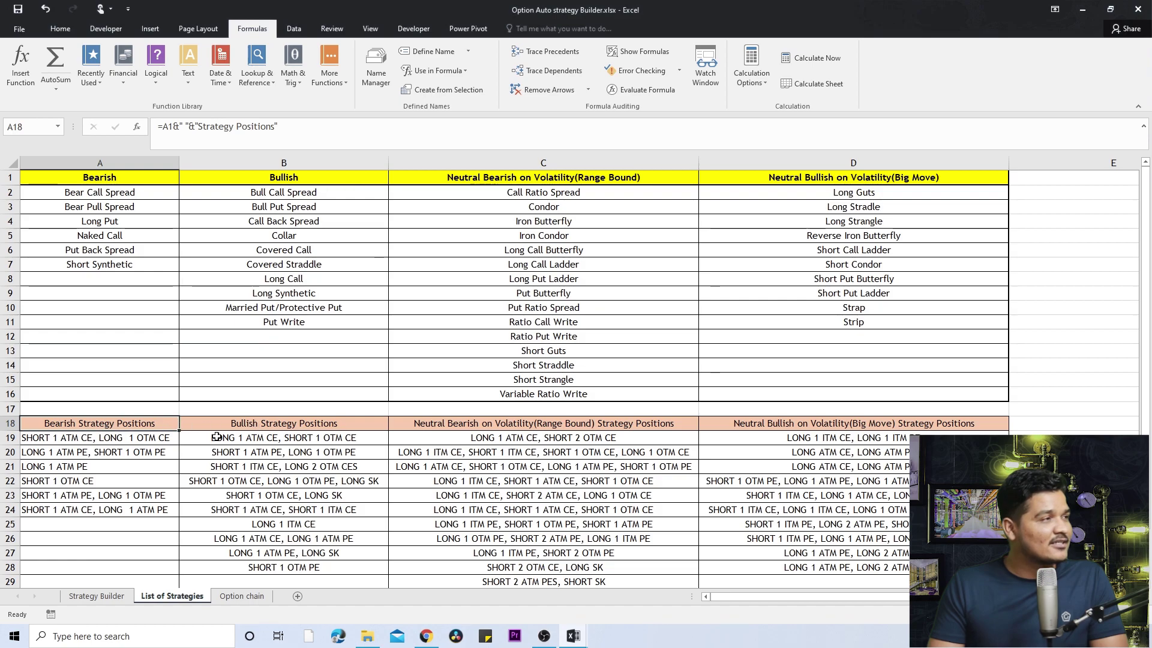
{"action": "left_click_drag", "start_coordinate": [120, 163], "coordinate": [109, 540]}
{"action": "left_click", "coordinate": [95, 595]}
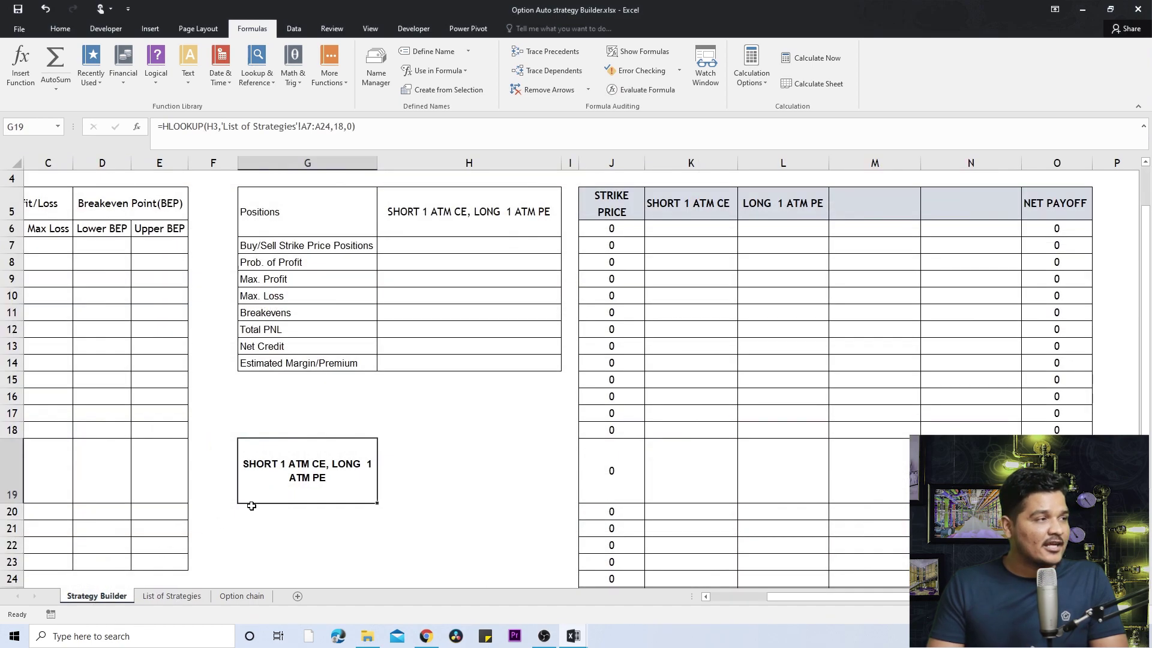
Clear the HLOOKUP formula from G19 and auto-fit the height of row 19
{"action": "key", "text": "Delete"}
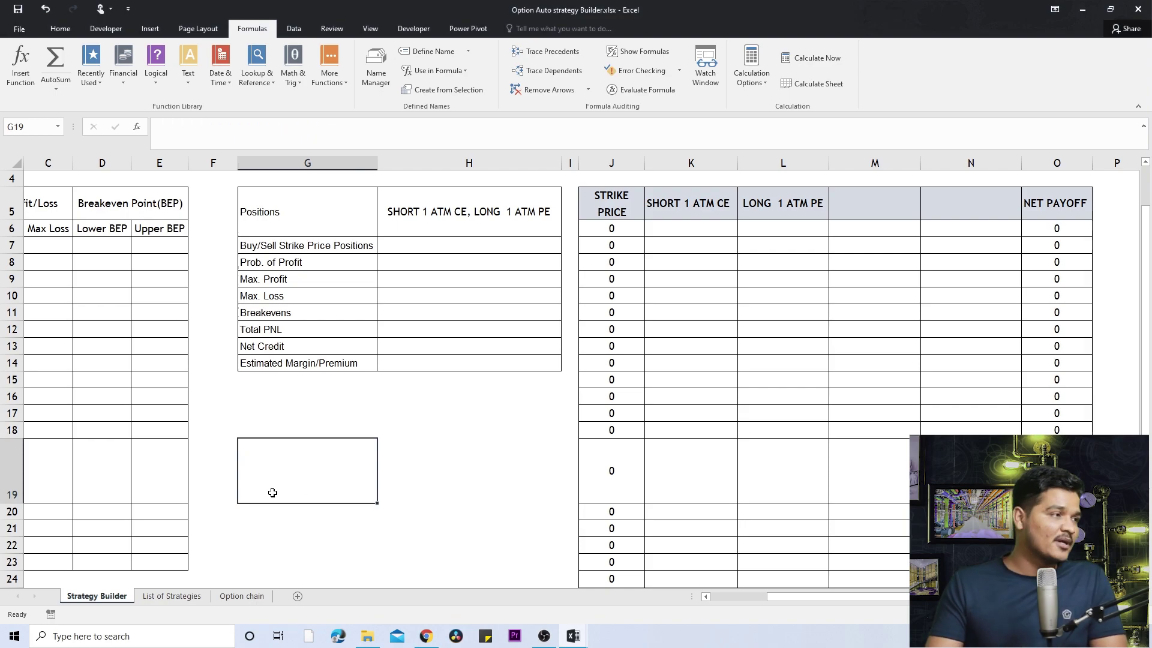
{"action": "double_click", "coordinate": [12, 503]}
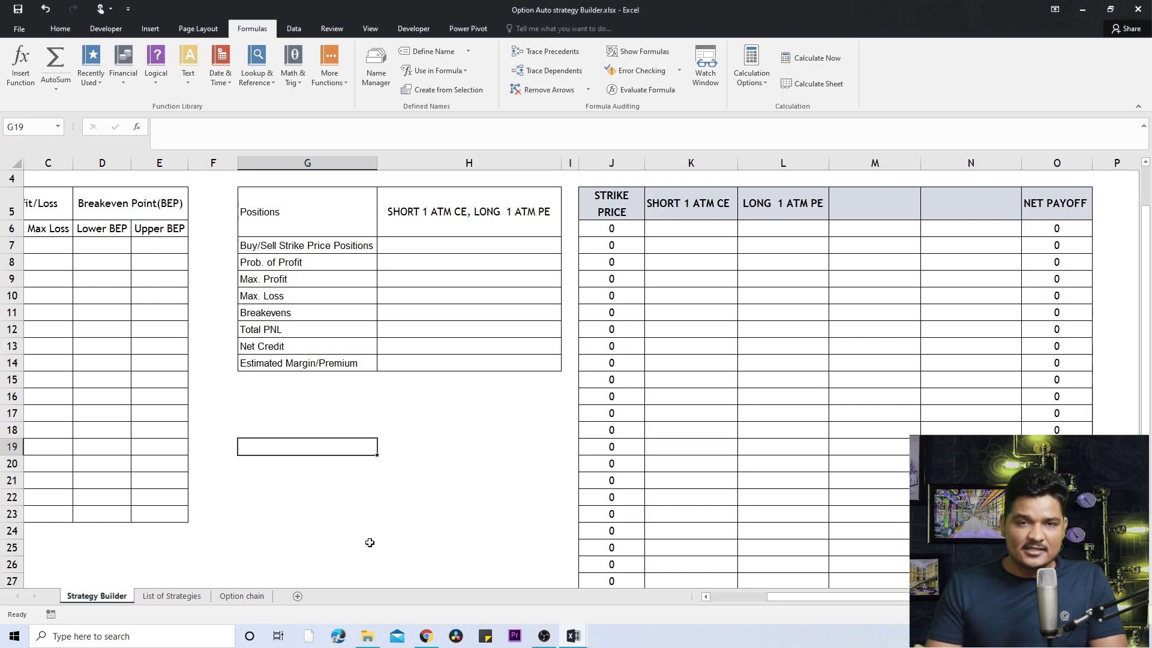
Start an INDEX formula in G19 with A1:A24 of the List of Strategies sheet as its array
{"action": "type", "text": "=index"}
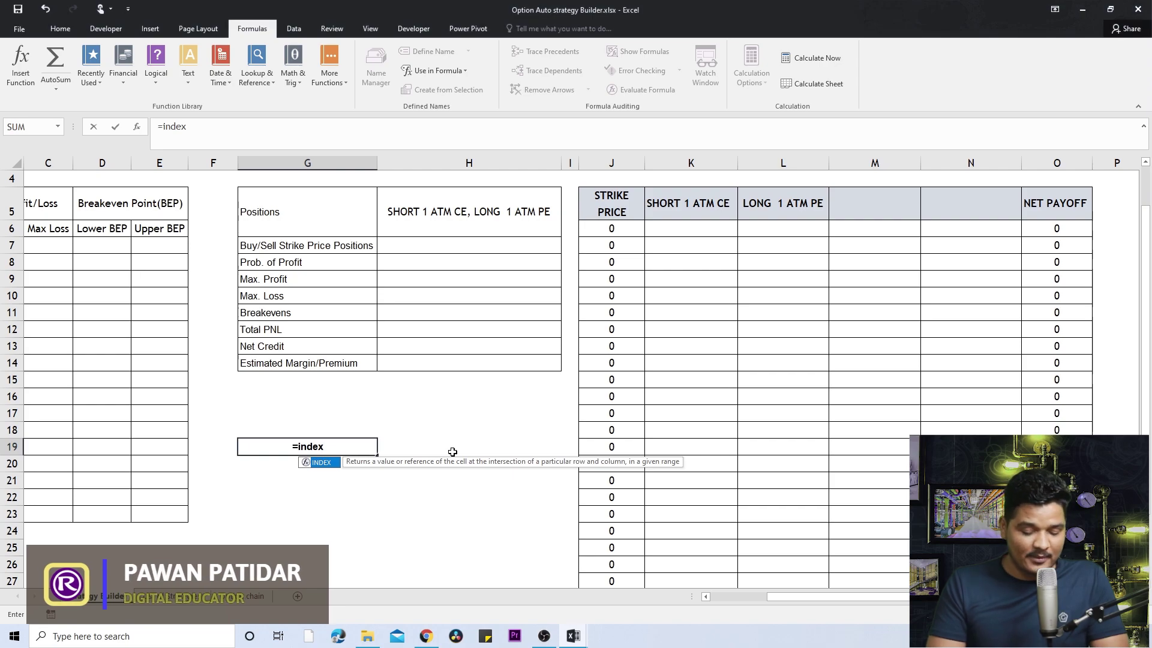
{"action": "type", "text": "()"}
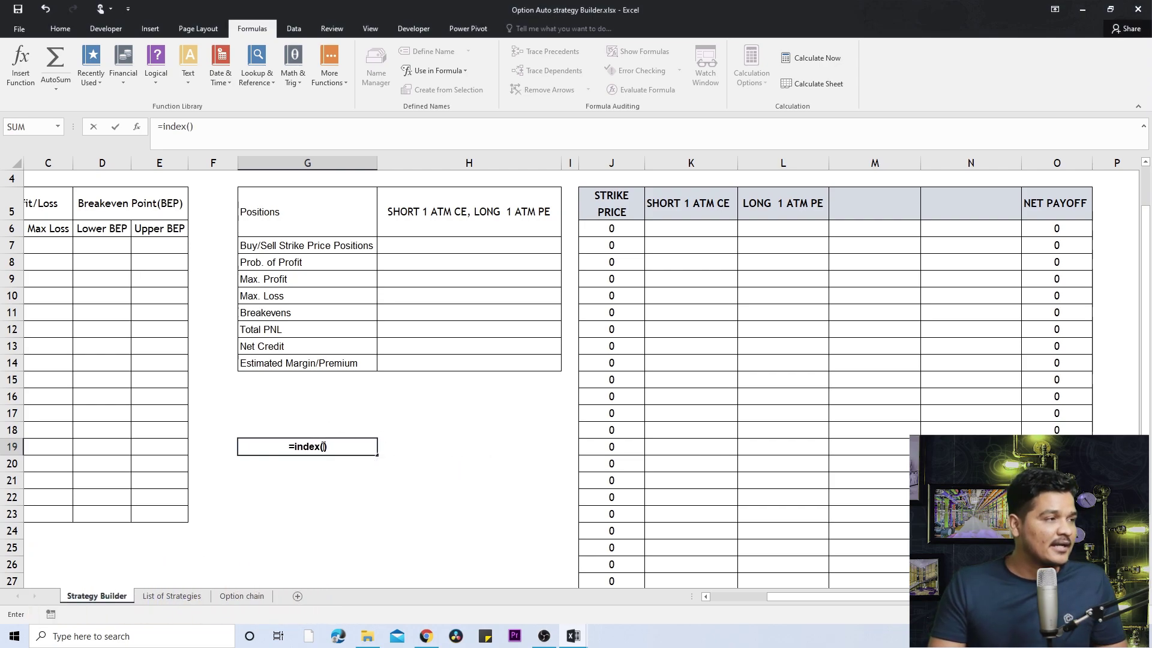
{"action": "left_click", "coordinate": [324, 447]}
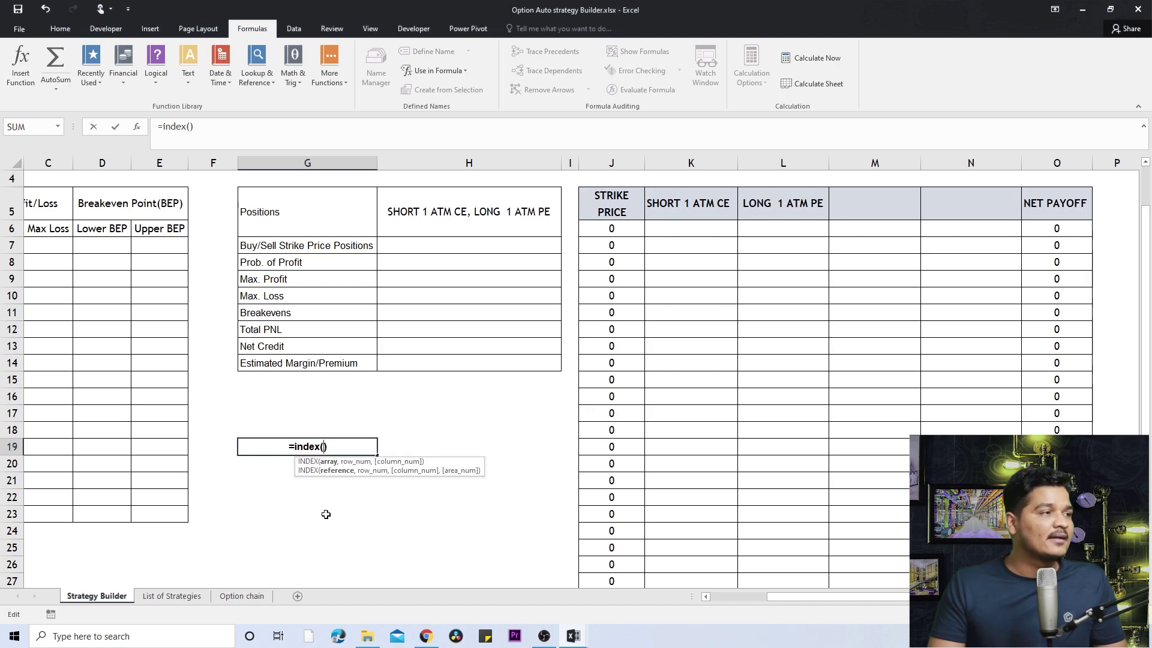
{"action": "left_click", "coordinate": [177, 598]}
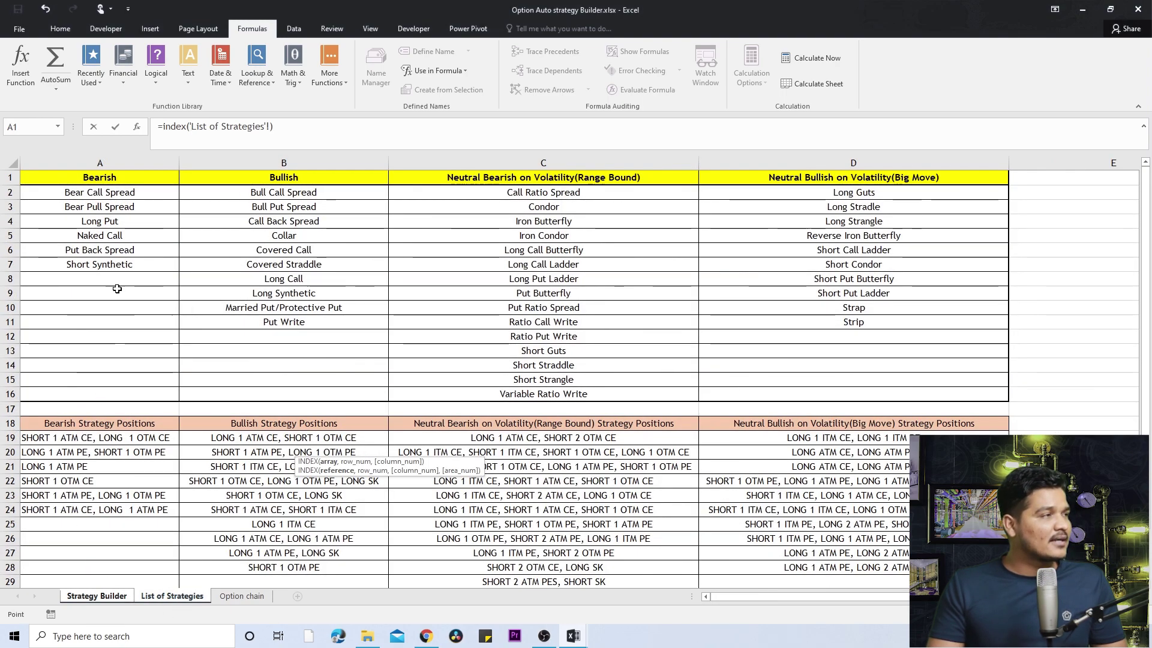
{"action": "left_click_drag", "start_coordinate": [126, 182], "coordinate": [128, 517]}
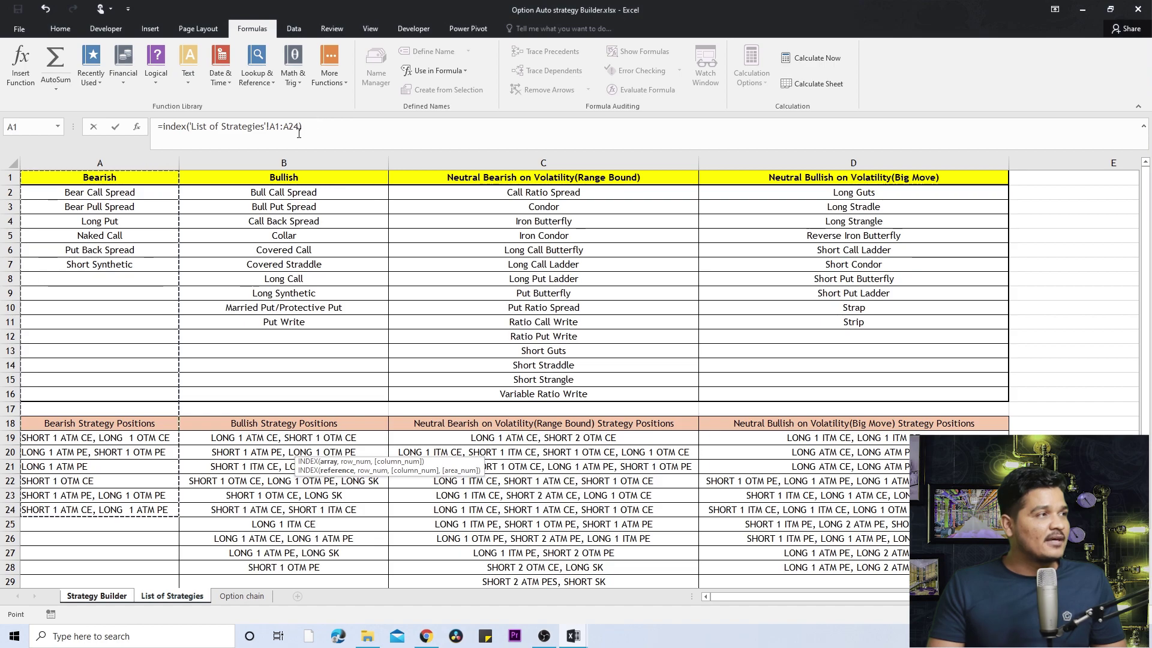
Complete the INDEX formula in G19 with row number 19 and column number 1, and auto-fit the height of row 19
{"action": "left_click", "coordinate": [317, 125]}
{"action": "type", "text": ","}
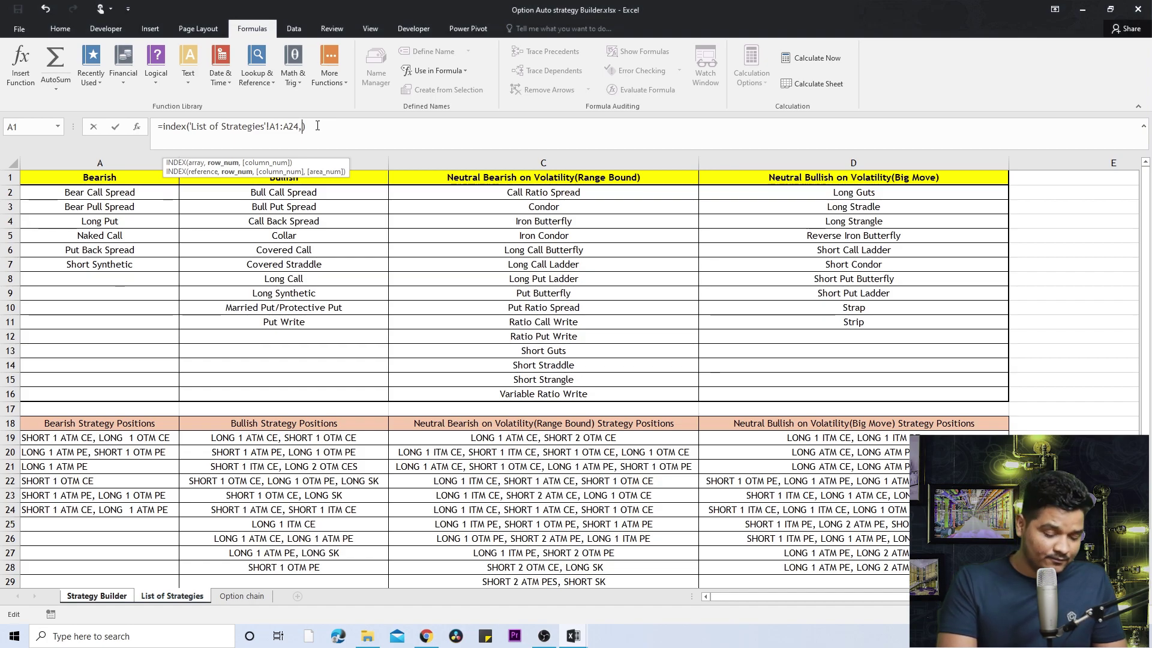
{"action": "type", "text": "19"}
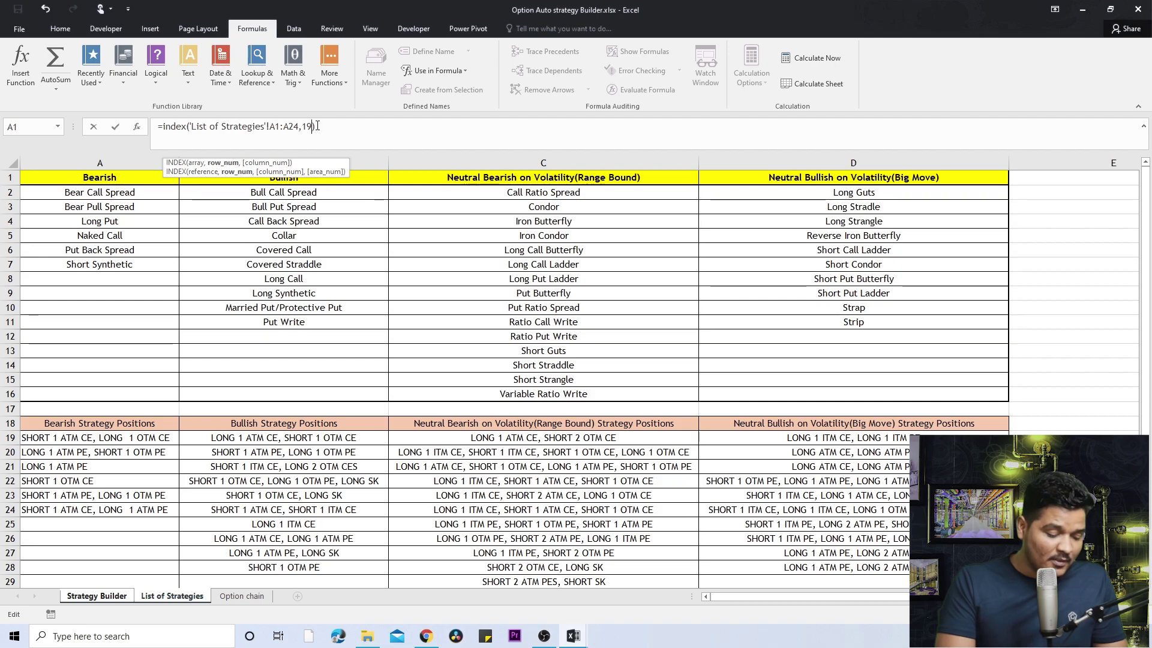
{"action": "type", "text": ",1"}
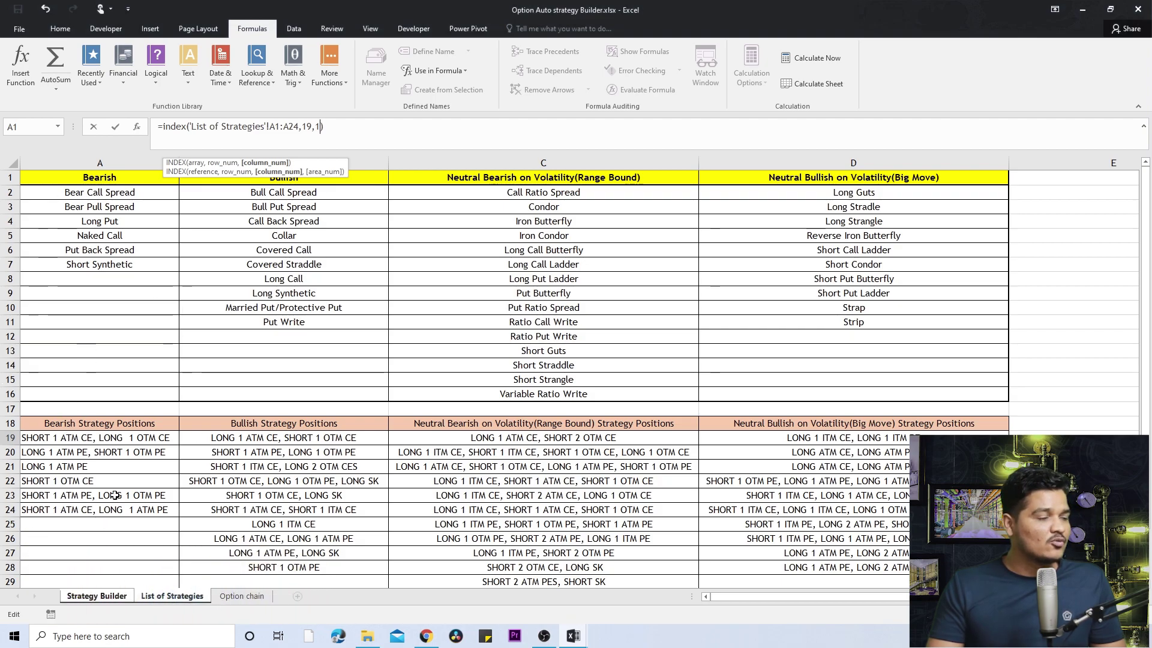
{"action": "key", "text": "Return"}
{"action": "key", "text": "Up"}
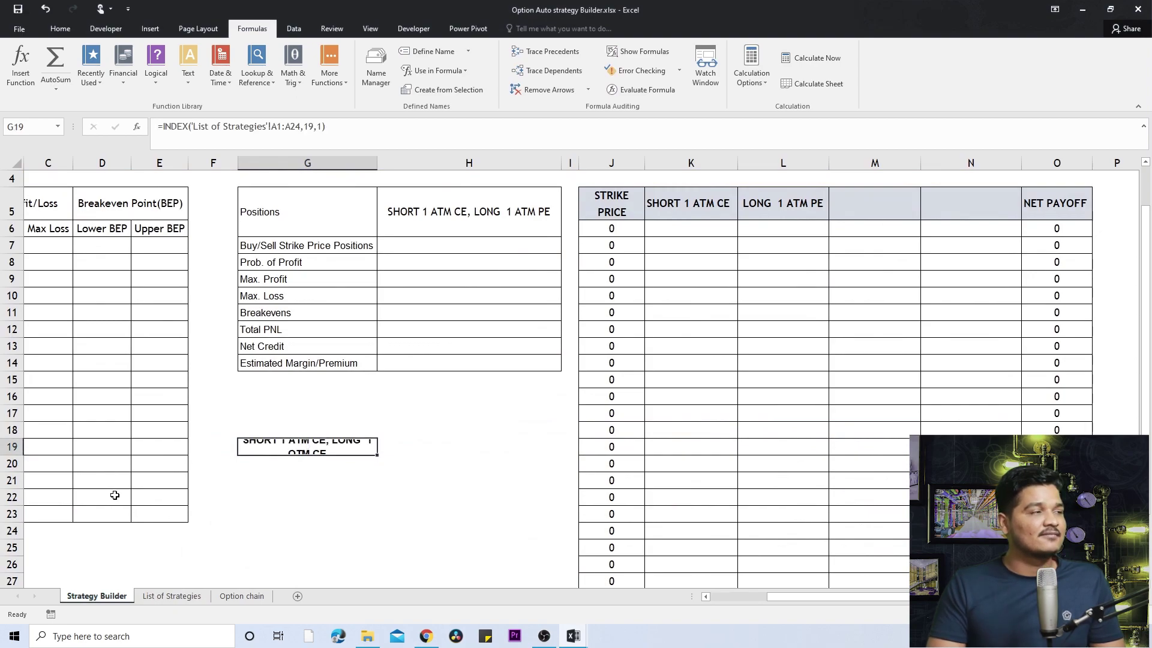
{"action": "double_click", "coordinate": [13, 455]}
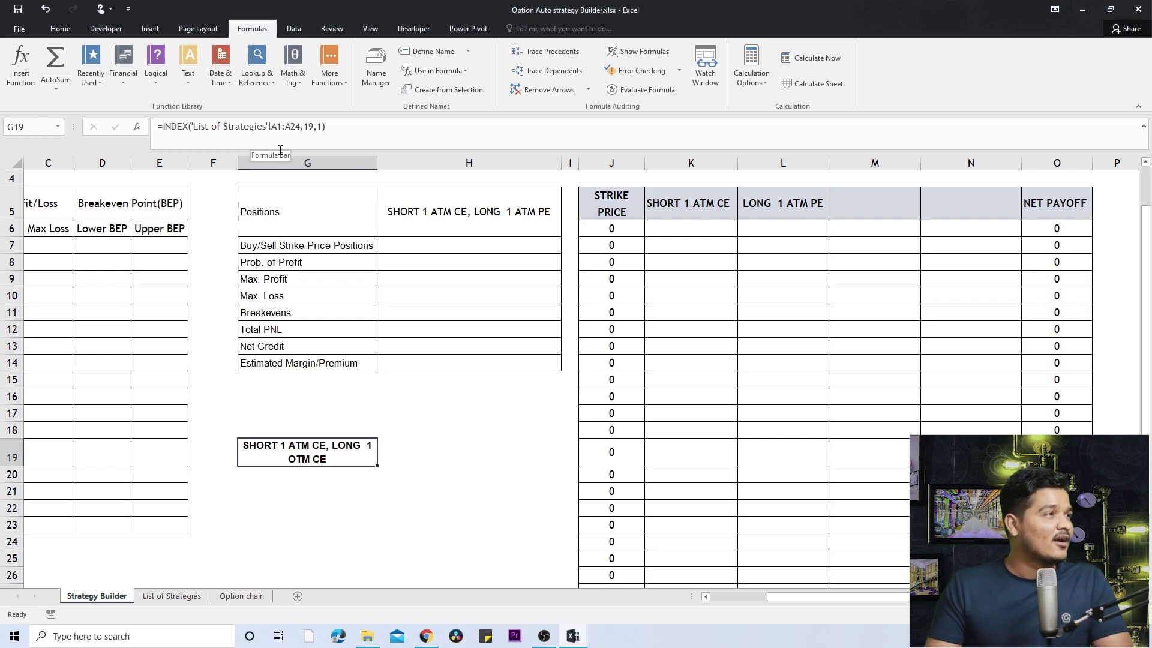
Review the array, row number and column number arguments of the INDEX formula in G19
{"action": "left_click_drag", "start_coordinate": [304, 128], "coordinate": [193, 129]}
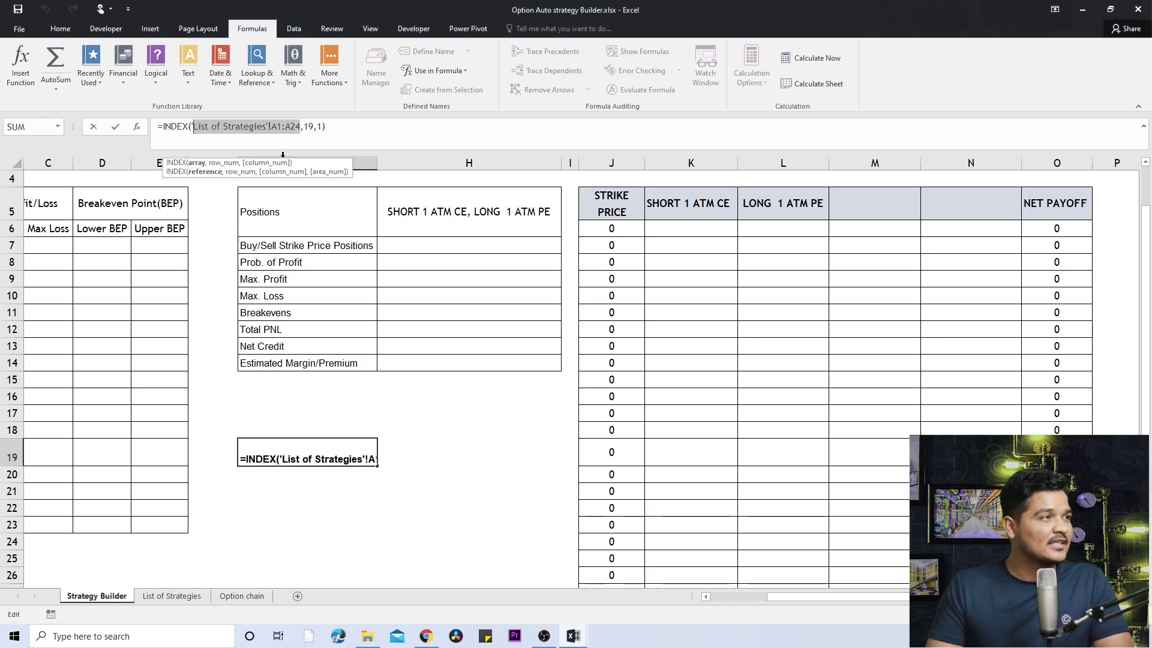
{"action": "double_click", "coordinate": [306, 127]}
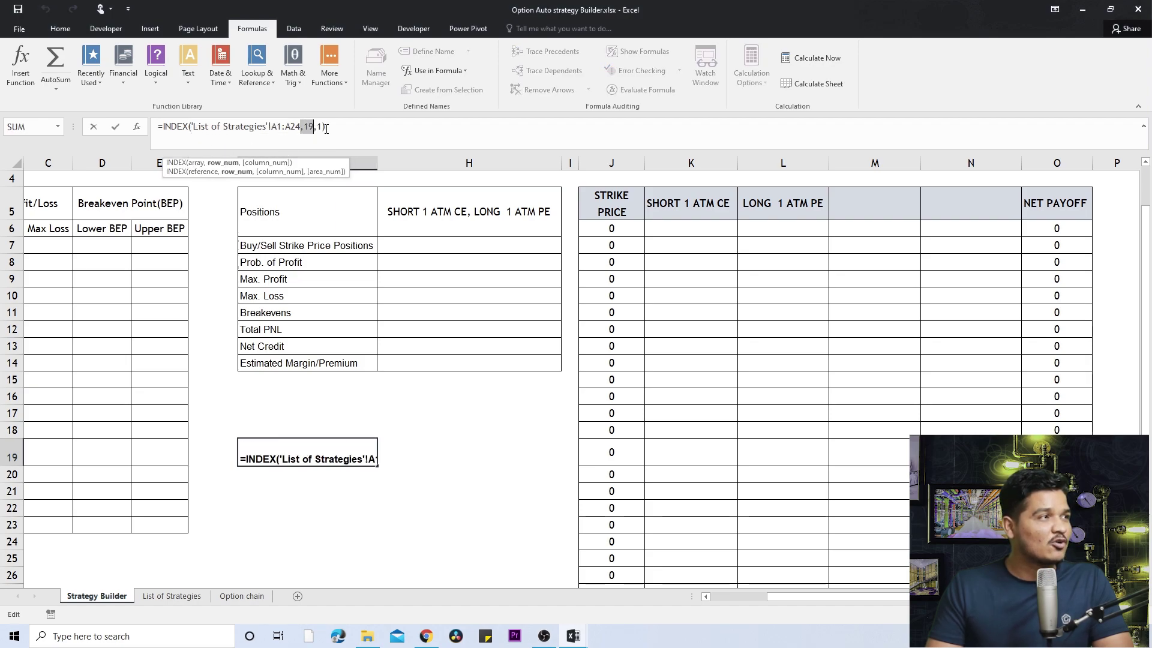
{"action": "left_click", "coordinate": [318, 127]}
{"action": "left_click", "coordinate": [321, 128]}
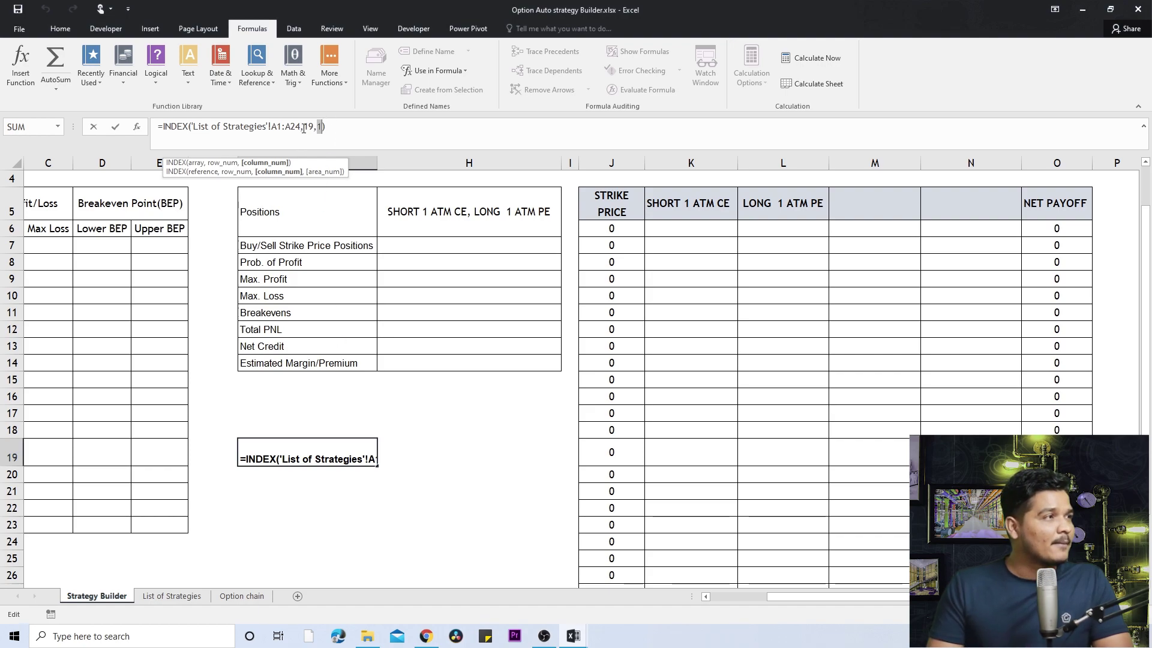
{"action": "key", "text": "Return"}
Start a MATCH formula in G23 with the chosen strategy in H3 as its lookup value
{"action": "left_click", "coordinate": [301, 519]}
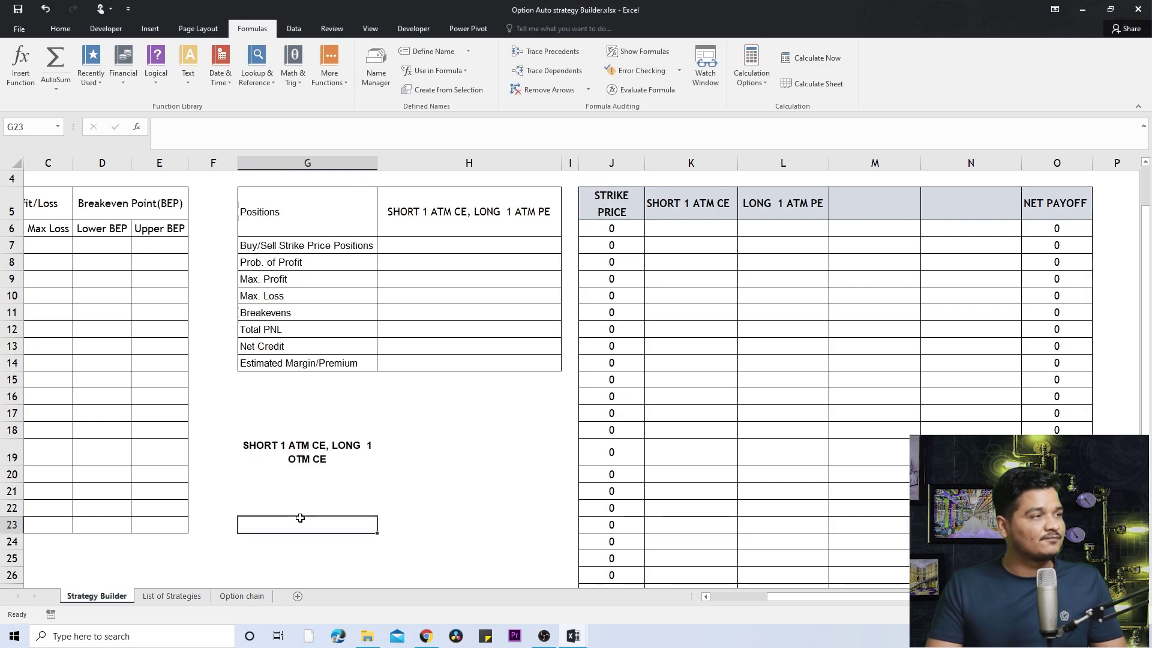
{"action": "type", "text": "="}
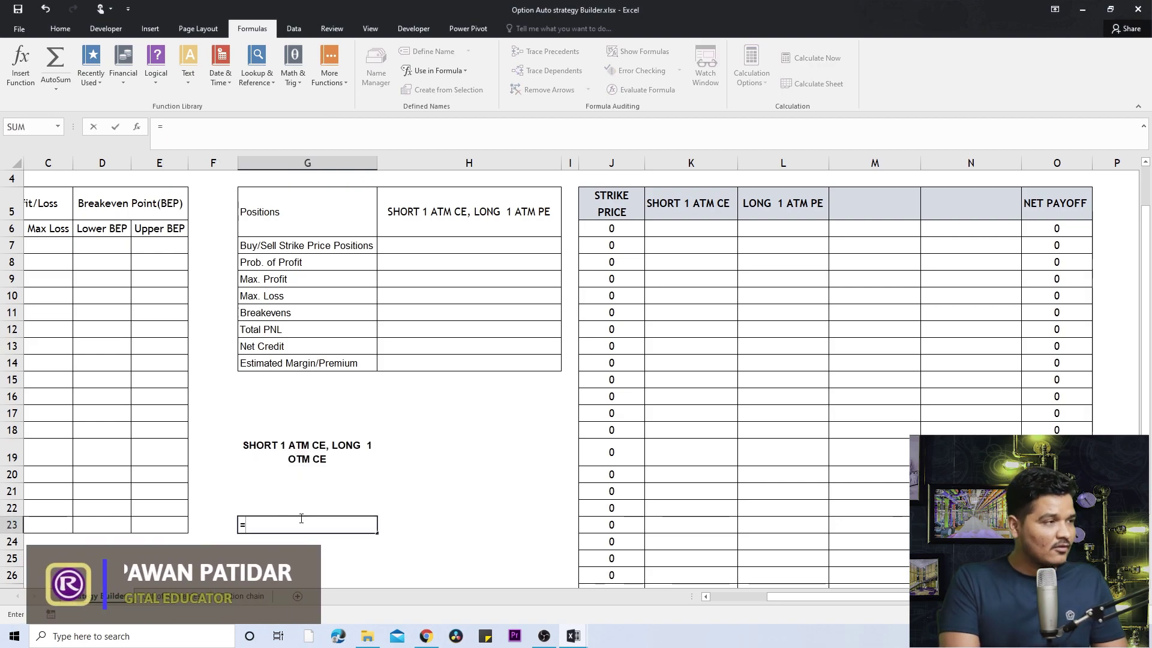
{"action": "type", "text": "match"}
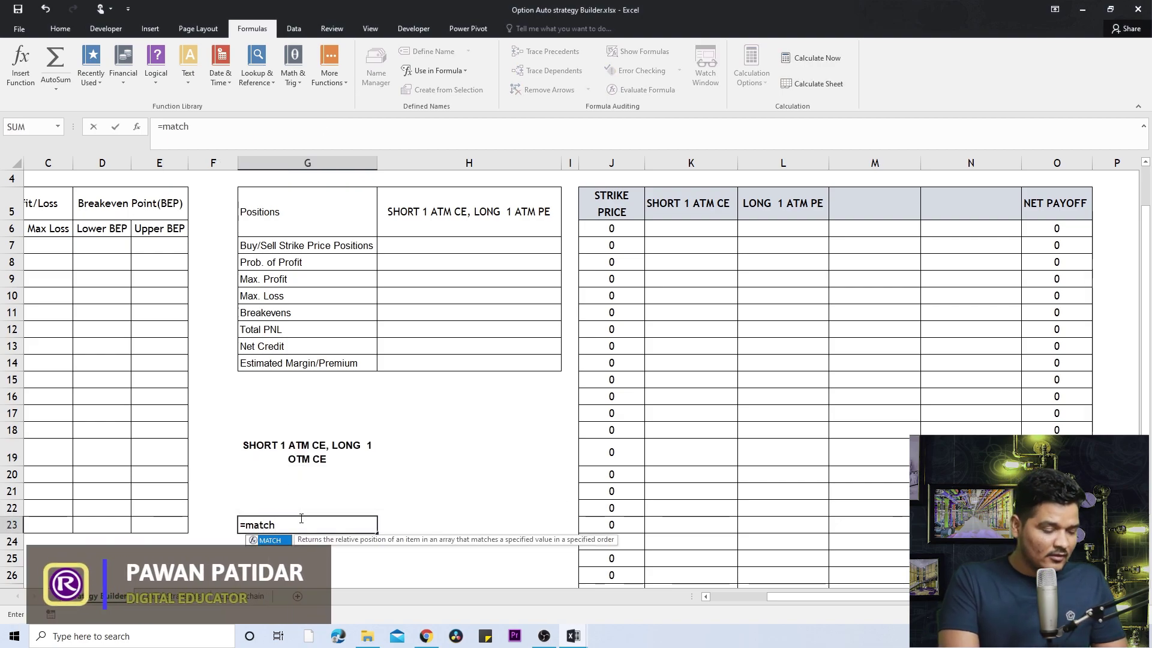
{"action": "type", "text": "("}
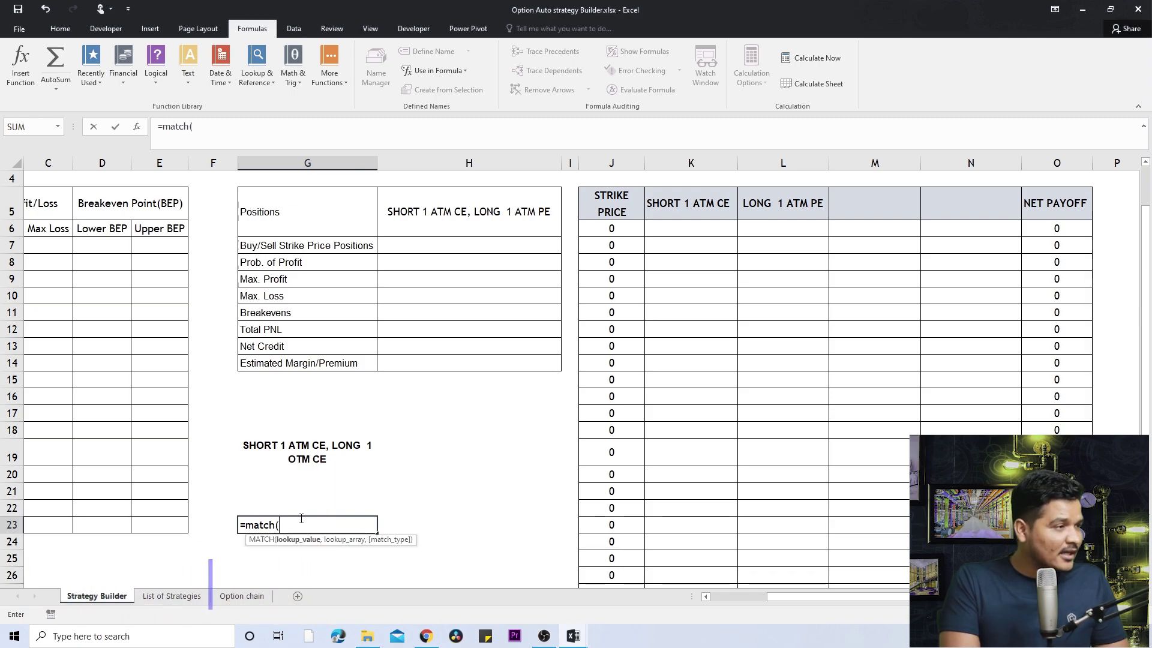
{"action": "key", "text": "BackSpace"}
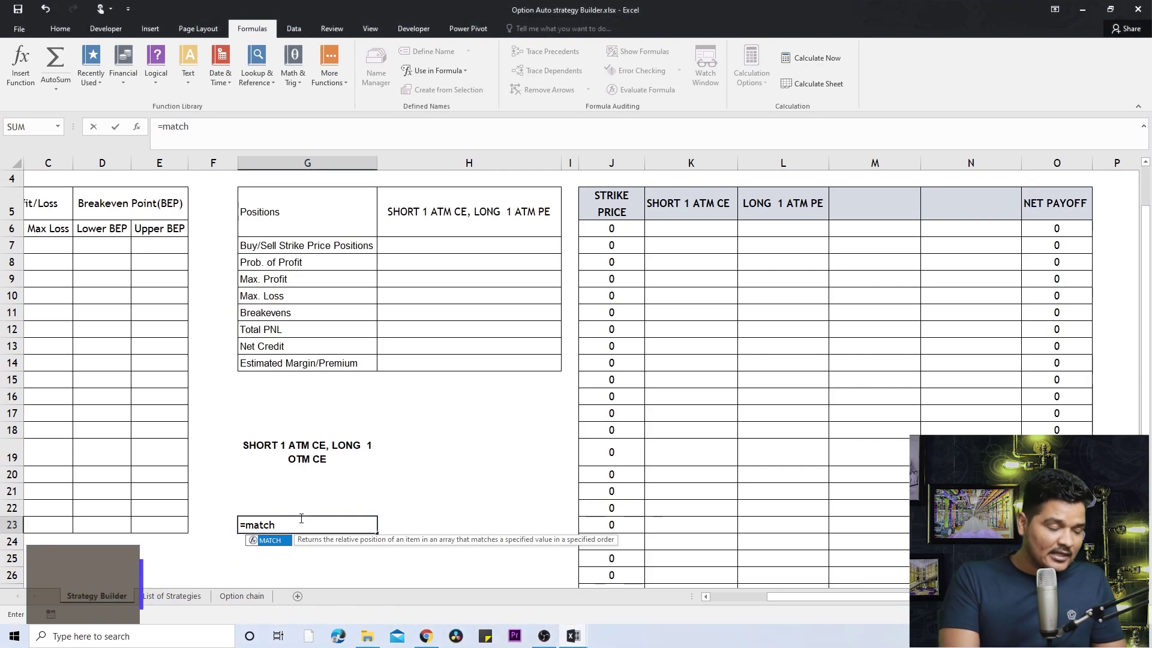
{"action": "type", "text": "("}
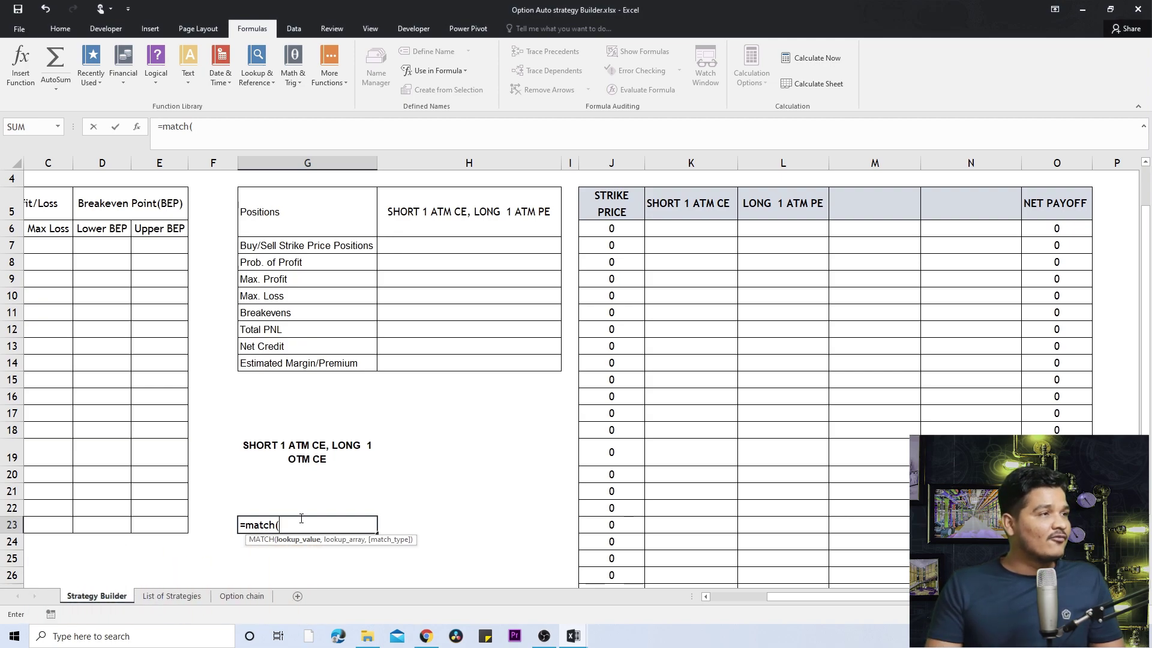
{"action": "scroll", "coordinate": [302, 518], "scroll_direction": "up", "scroll_amount": 1}
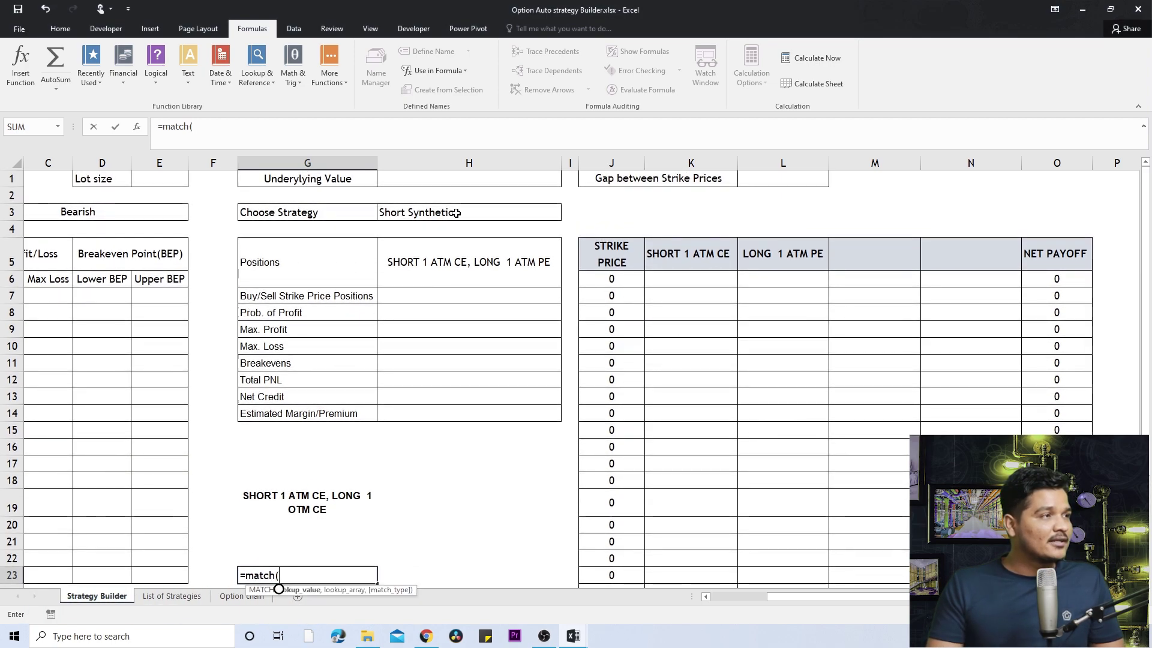
{"action": "left_click", "coordinate": [456, 213]}
{"action": "type", "text": ","}
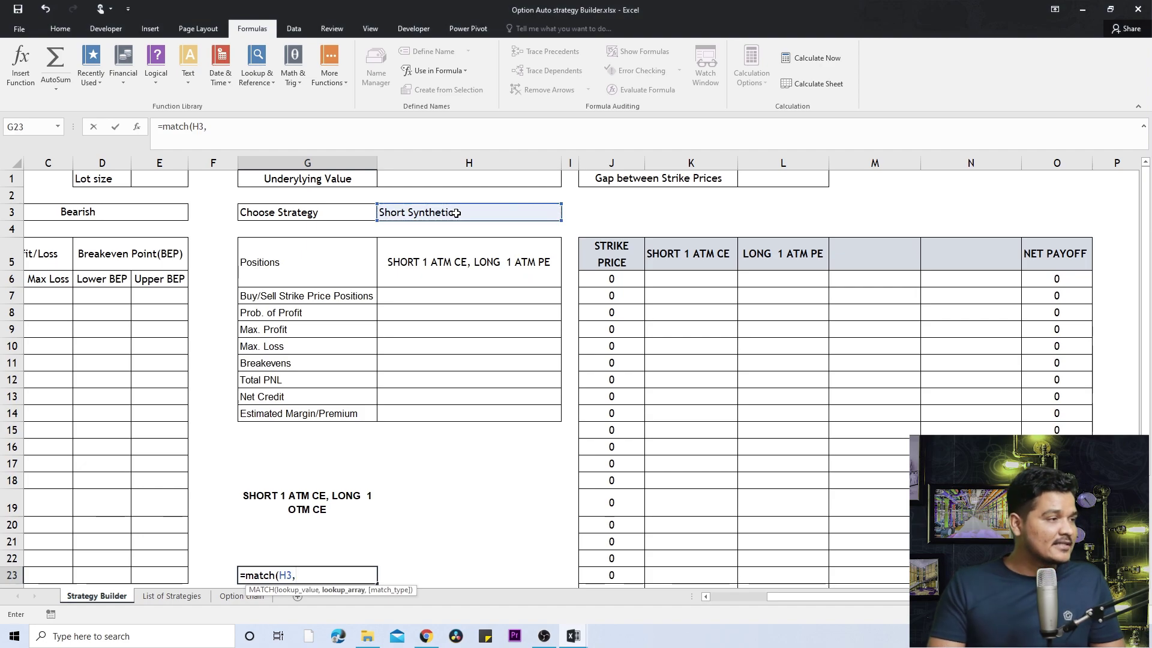
Complete the MATCH formula in G23 with A2:A27 of the List of Strategies sheet as lookup array and match type 0
{"action": "left_click", "coordinate": [171, 596]}
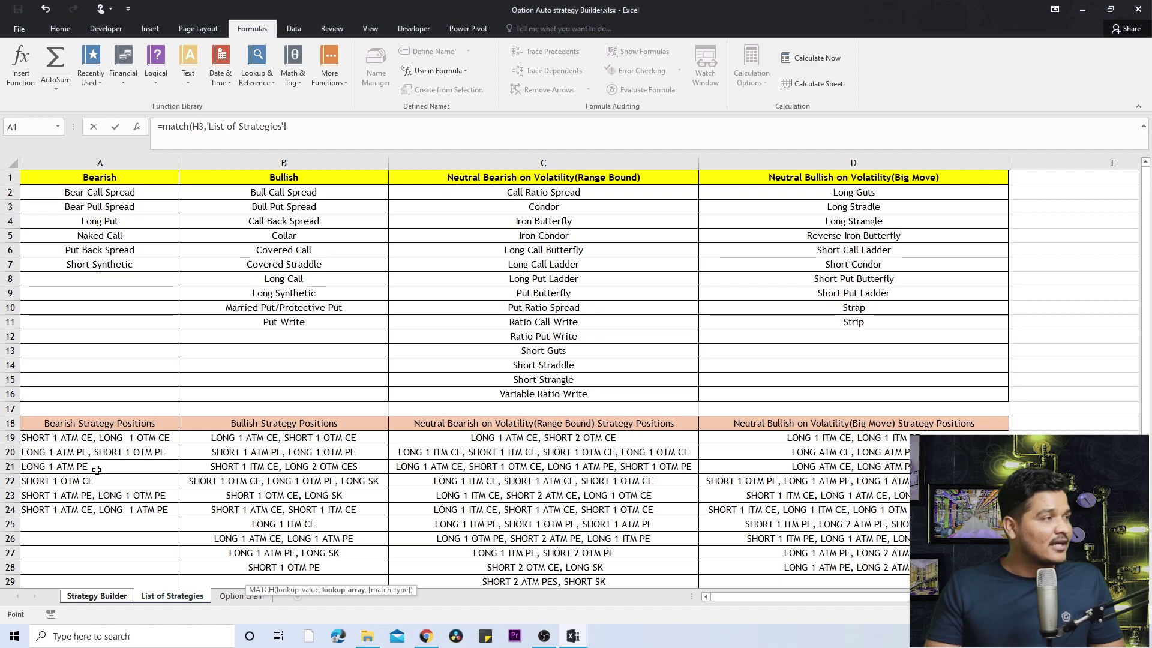
{"action": "left_click_drag", "start_coordinate": [133, 191], "coordinate": [94, 552]}
{"action": "left_click", "coordinate": [343, 127]}
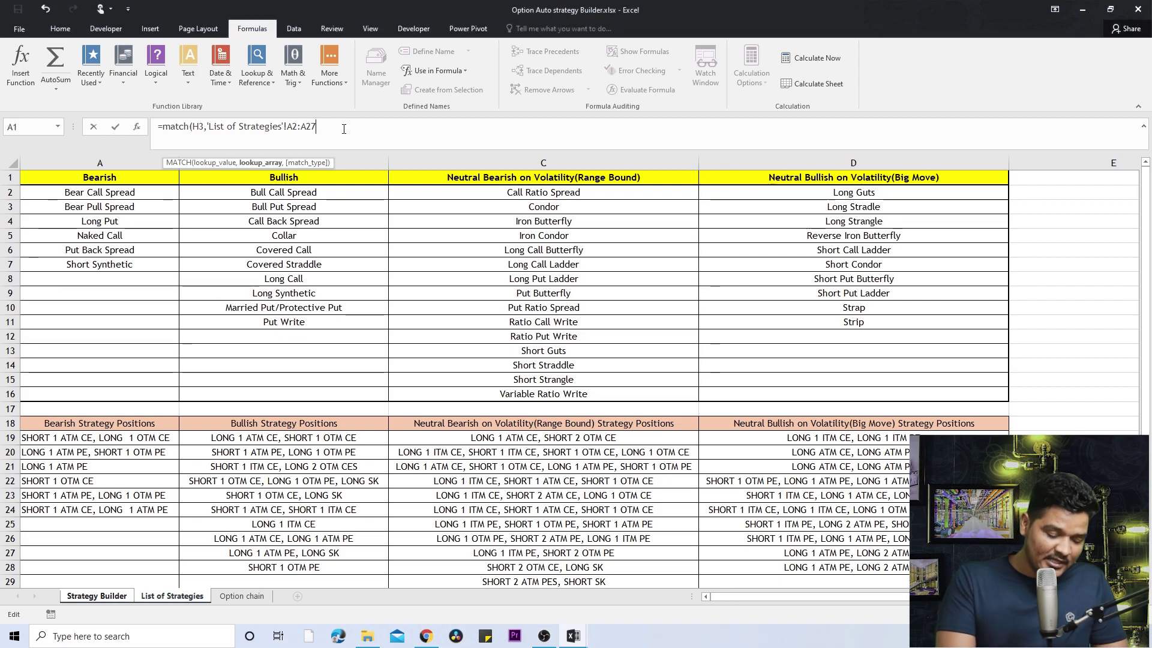
{"action": "type", "text": ",0"}
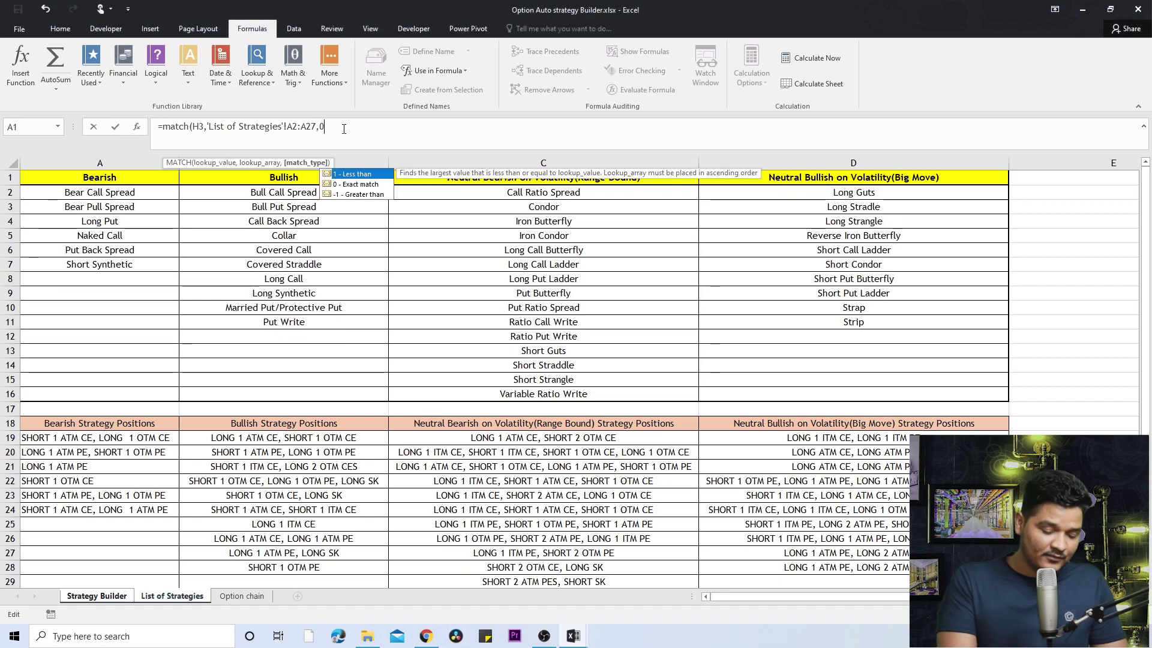
{"action": "type", "text": ")"}
{"action": "key", "text": "Return"}
{"action": "key", "text": "Up"}
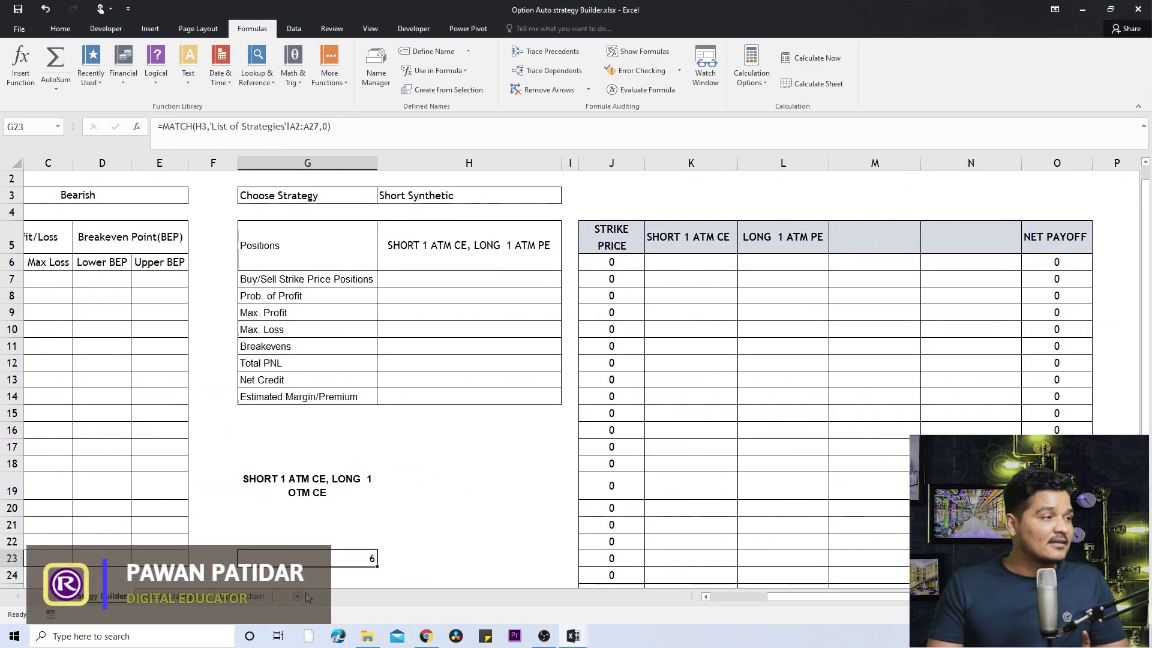
Count through the Bearish strategies from Bear Call Spread to Short Synthetic on the List of Strategies sheet, ending back on Strategy Builder
{"action": "left_click", "coordinate": [145, 600]}
{"action": "left_click", "coordinate": [84, 192]}
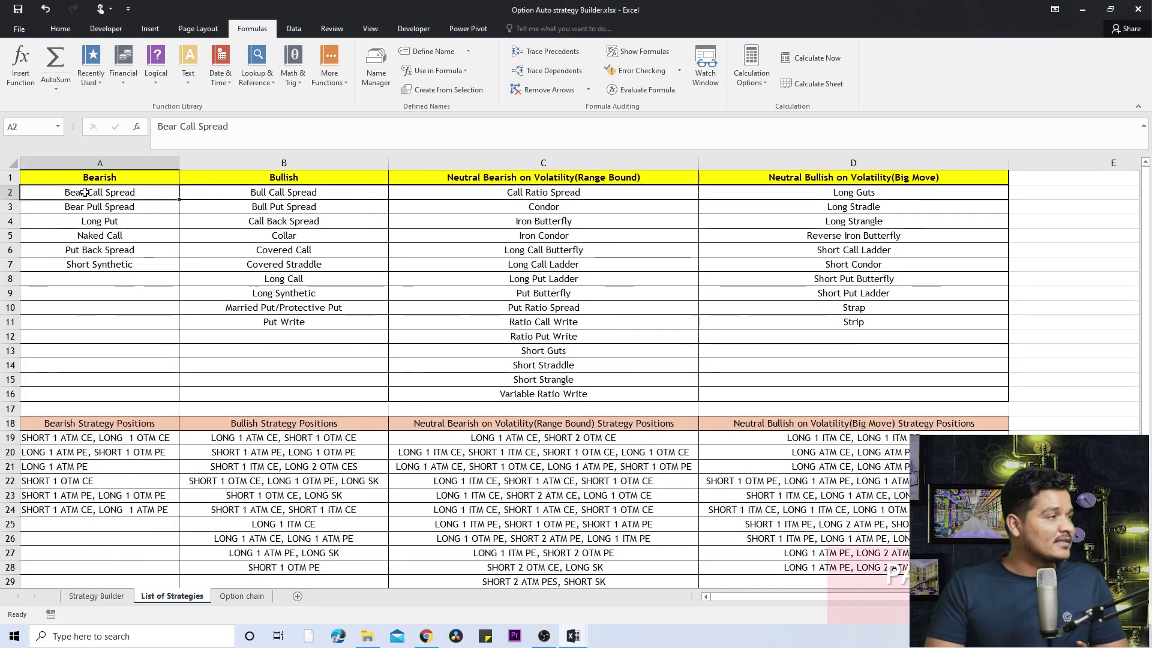
{"action": "key", "text": "Down"}
{"action": "key", "text": "Down"}
{"action": "key", "text": "Down"}
{"action": "key", "text": "Down"}
{"action": "key", "text": "Down"}
{"action": "key", "text": "Up"}
{"action": "key", "text": "Up"}
{"action": "key", "text": "Up"}
{"action": "key", "text": "Up"}
{"action": "key", "text": "Up"}
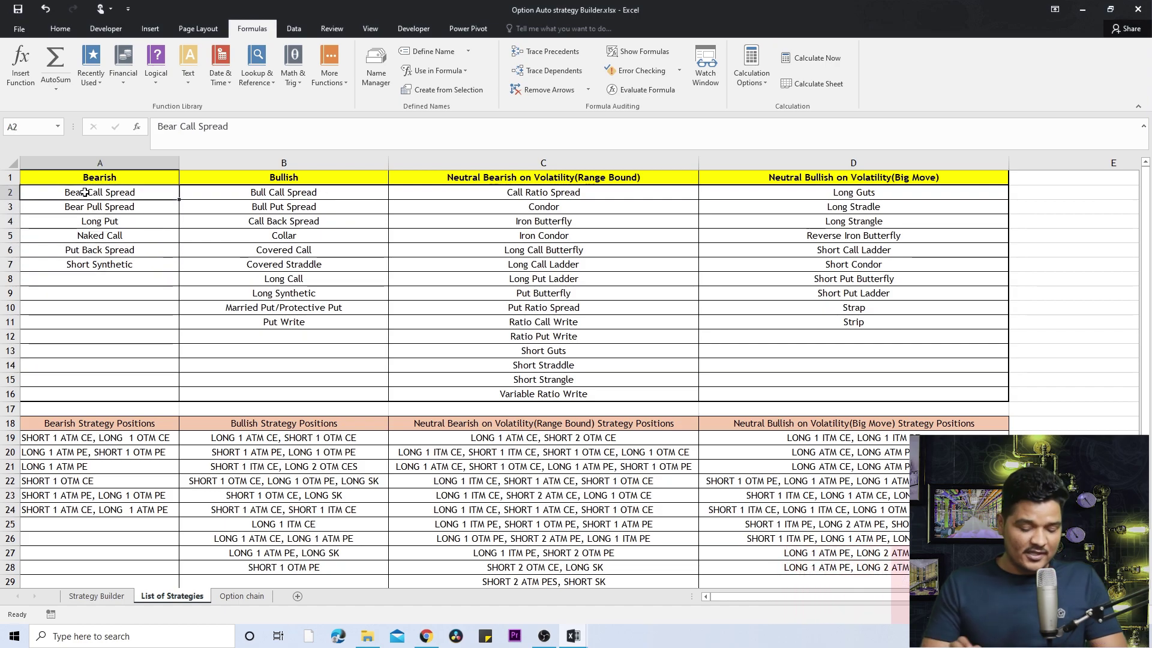
{"action": "key", "text": "Down"}
{"action": "key", "text": "Down"}
{"action": "key", "text": "Down"}
{"action": "key", "text": "Down"}
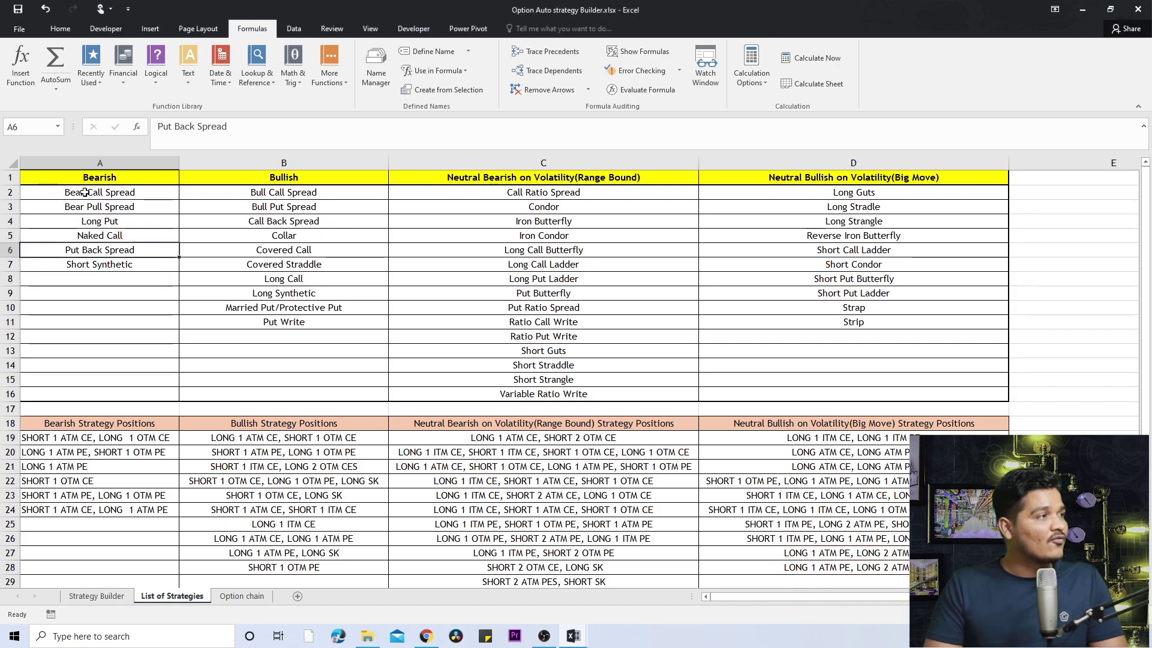
{"action": "key", "text": "Down"}
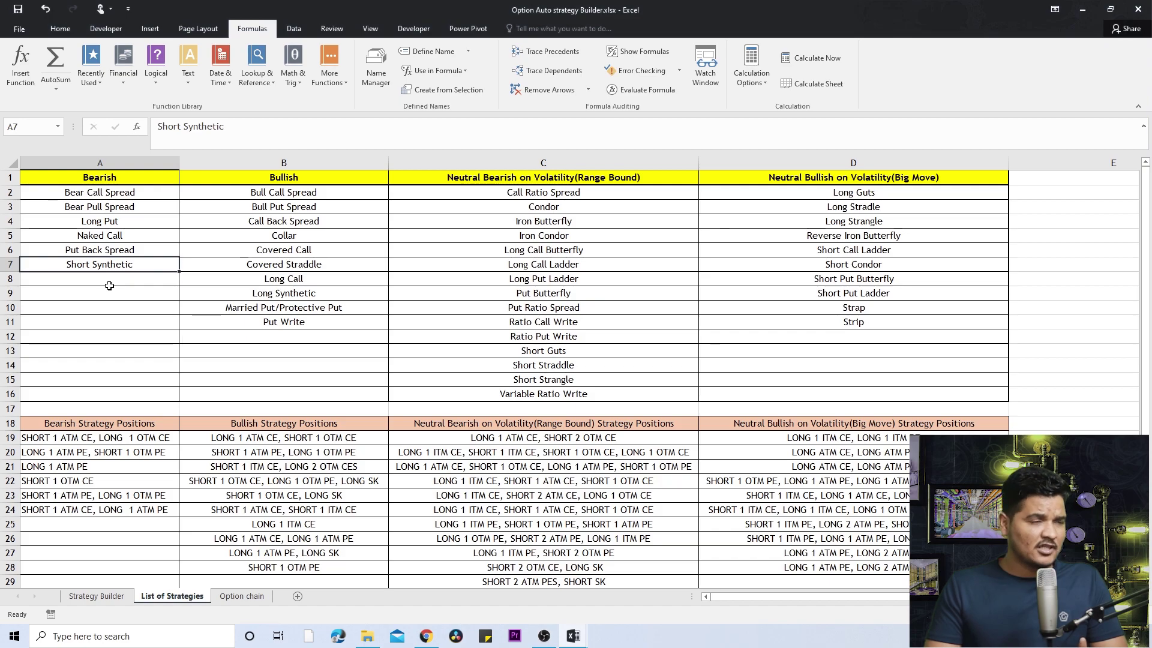
{"action": "left_click", "coordinate": [104, 598]}
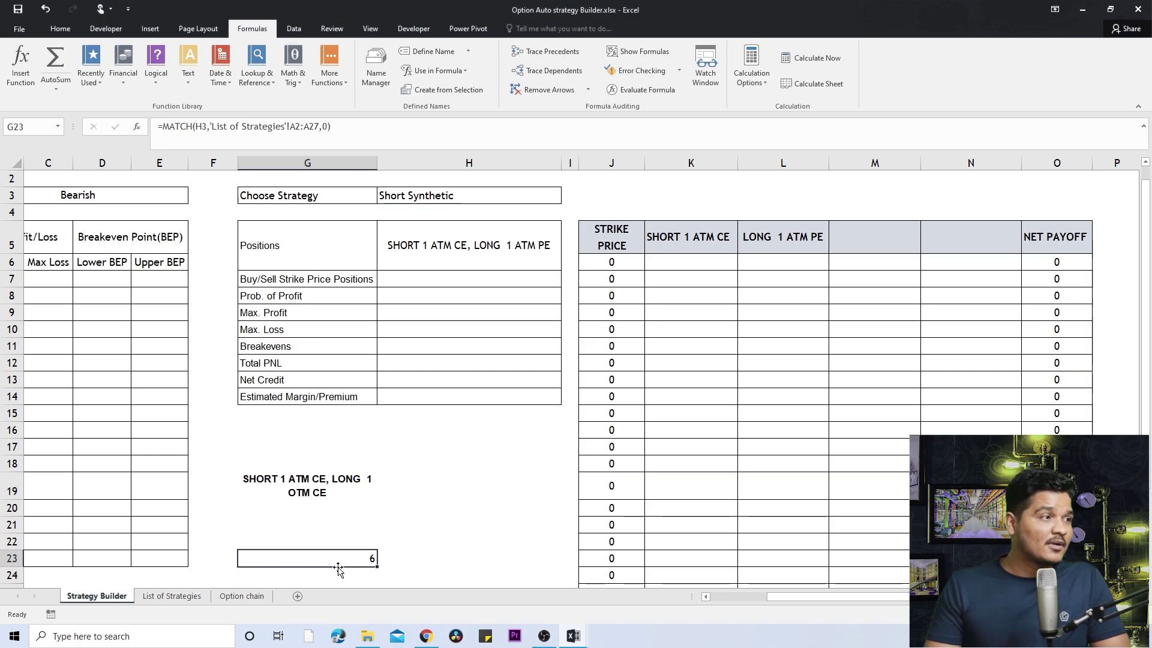
Compare the row and column arguments of INDEX in G19 with the MATCH formula in G23 and the Positions formula in H5
{"action": "left_click", "coordinate": [313, 487]}
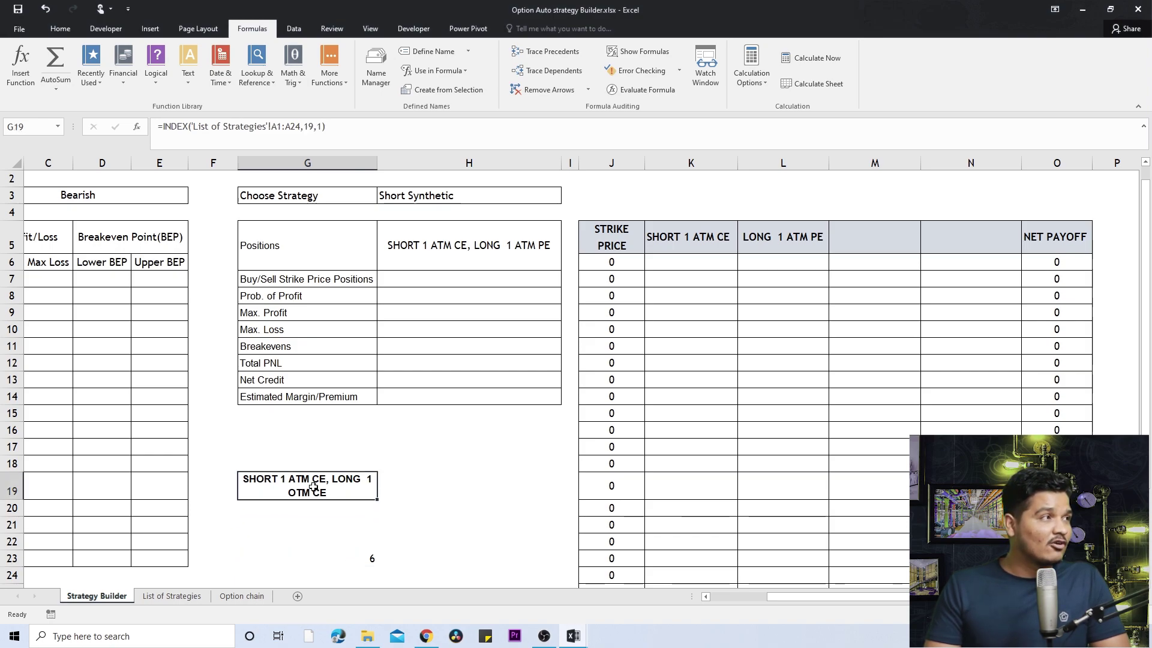
{"action": "double_click", "coordinate": [310, 126]}
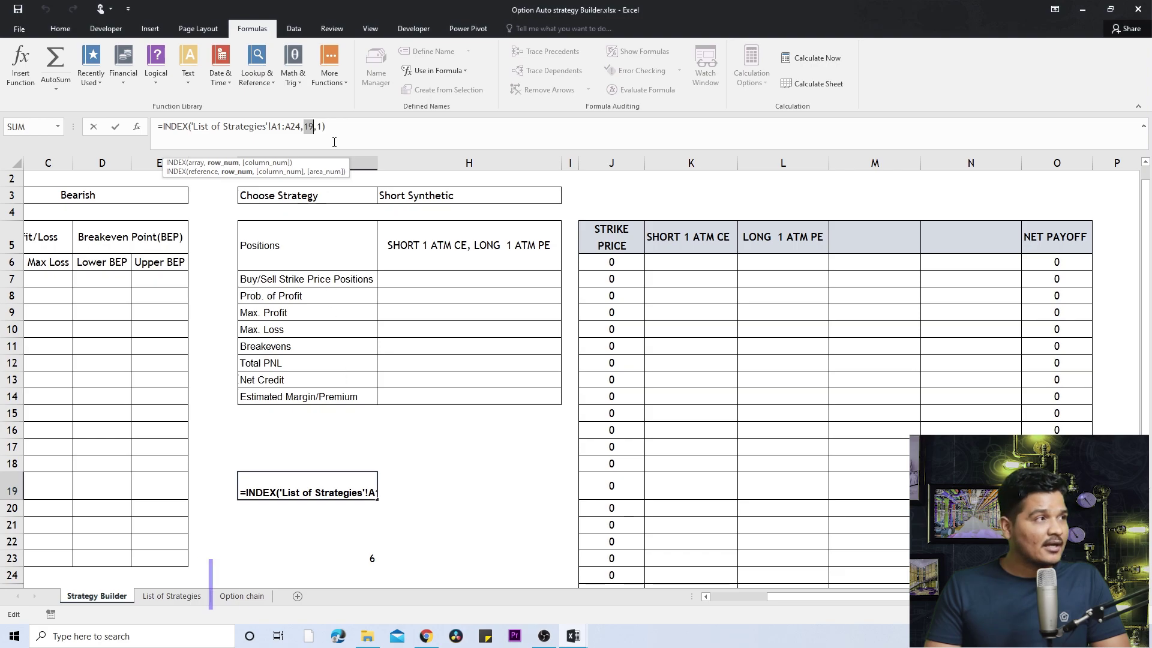
{"action": "double_click", "coordinate": [319, 126]}
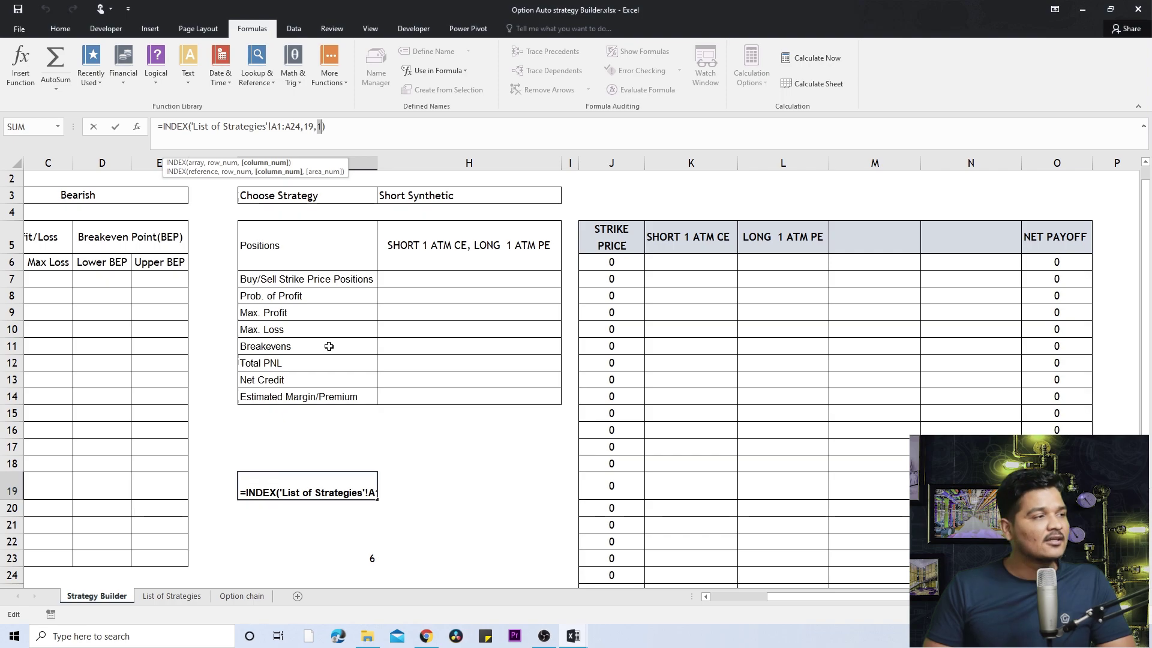
{"action": "key", "text": "Return"}
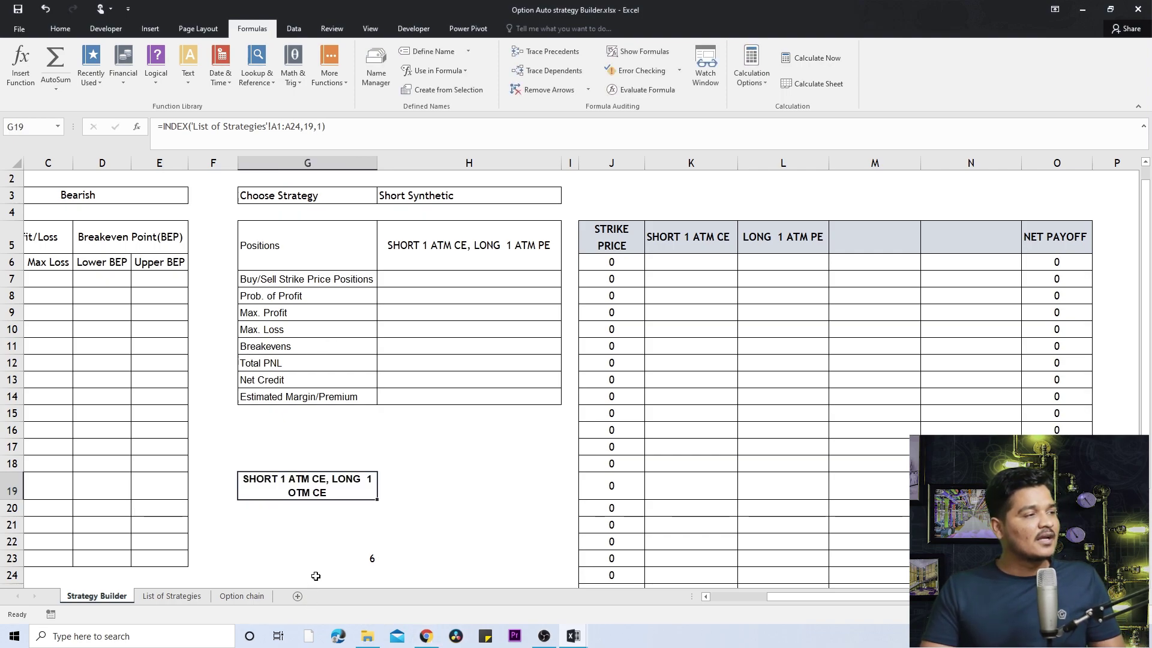
{"action": "left_click", "coordinate": [340, 556]}
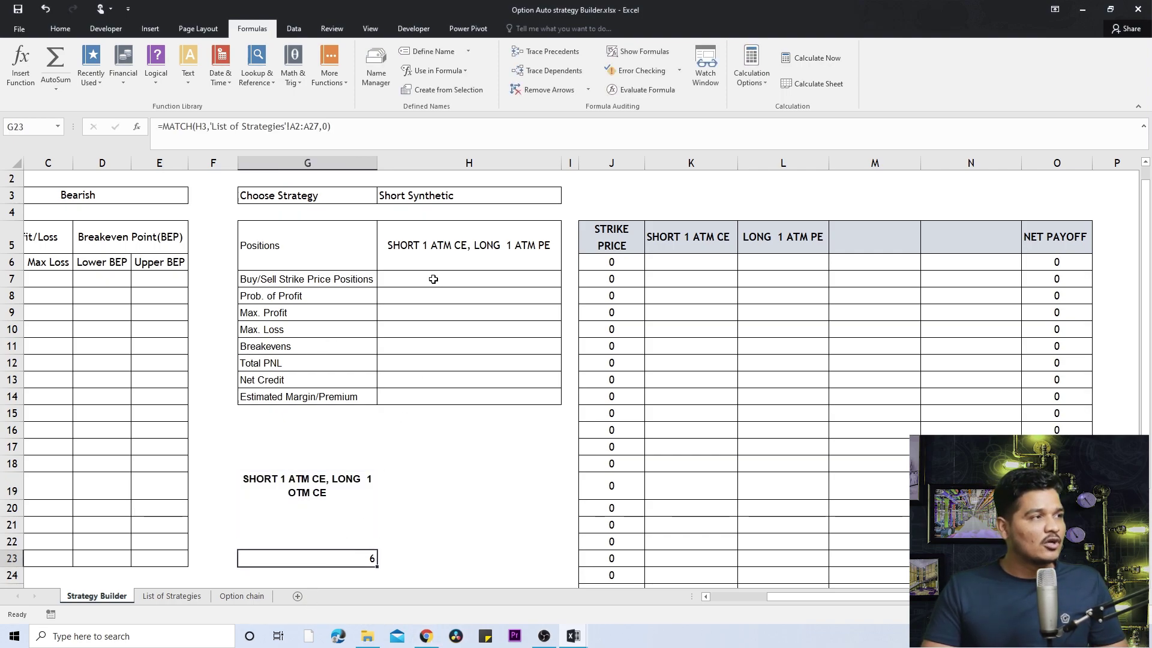
{"action": "left_click", "coordinate": [427, 246]}
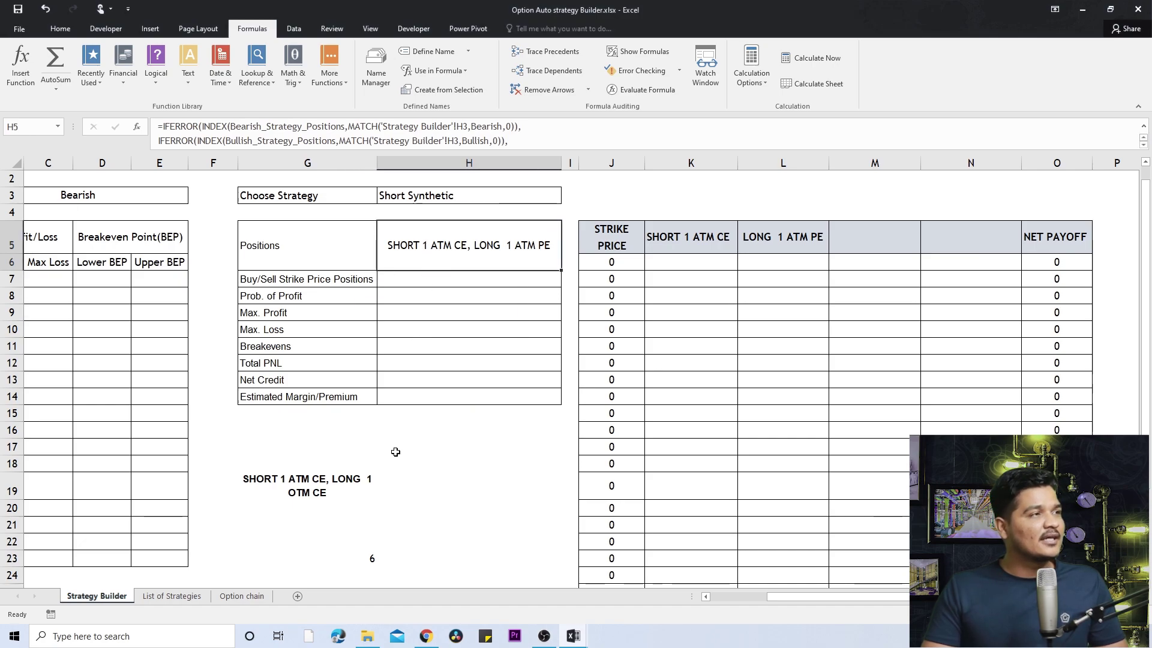
Enter the column number 1 in G24, below the MATCH formula
{"action": "scroll", "coordinate": [395, 452], "scroll_direction": "down", "scroll_amount": 1}
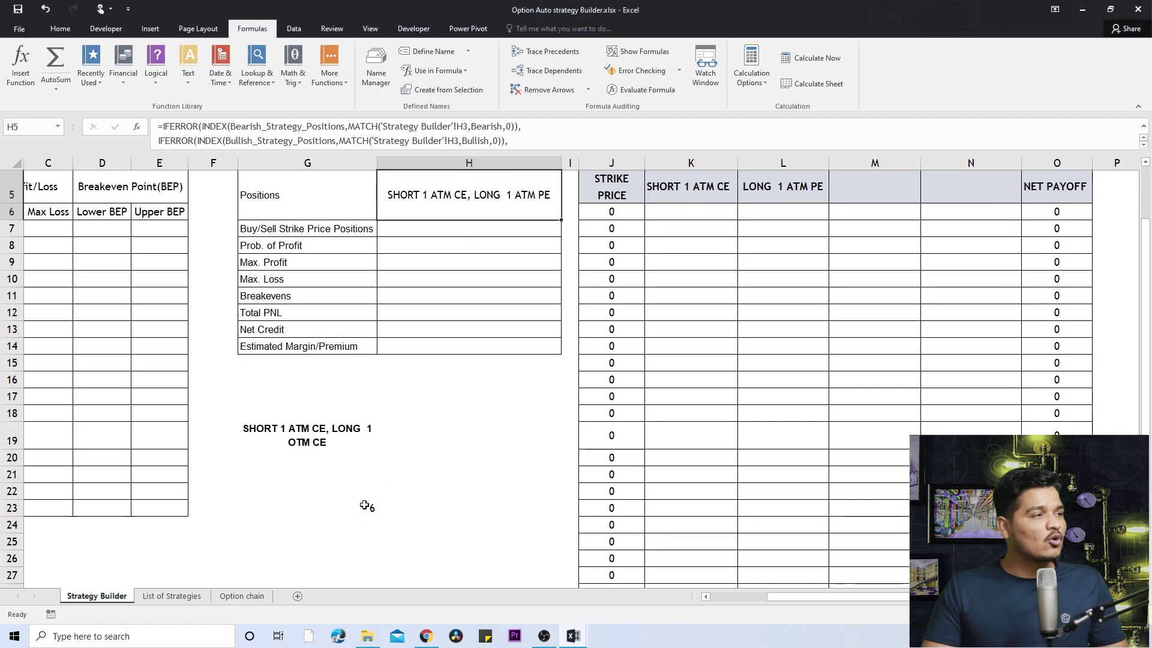
{"action": "left_click", "coordinate": [357, 509]}
{"action": "left_click", "coordinate": [363, 528]}
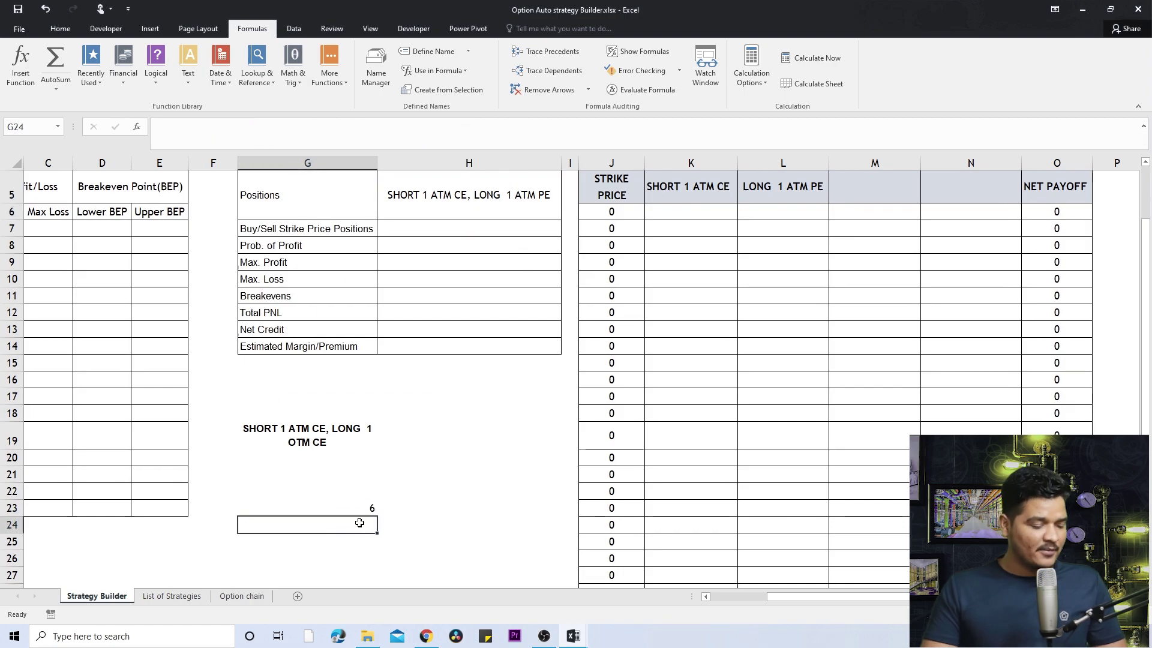
{"action": "scroll", "coordinate": [357, 518], "scroll_direction": "up", "scroll_amount": 1}
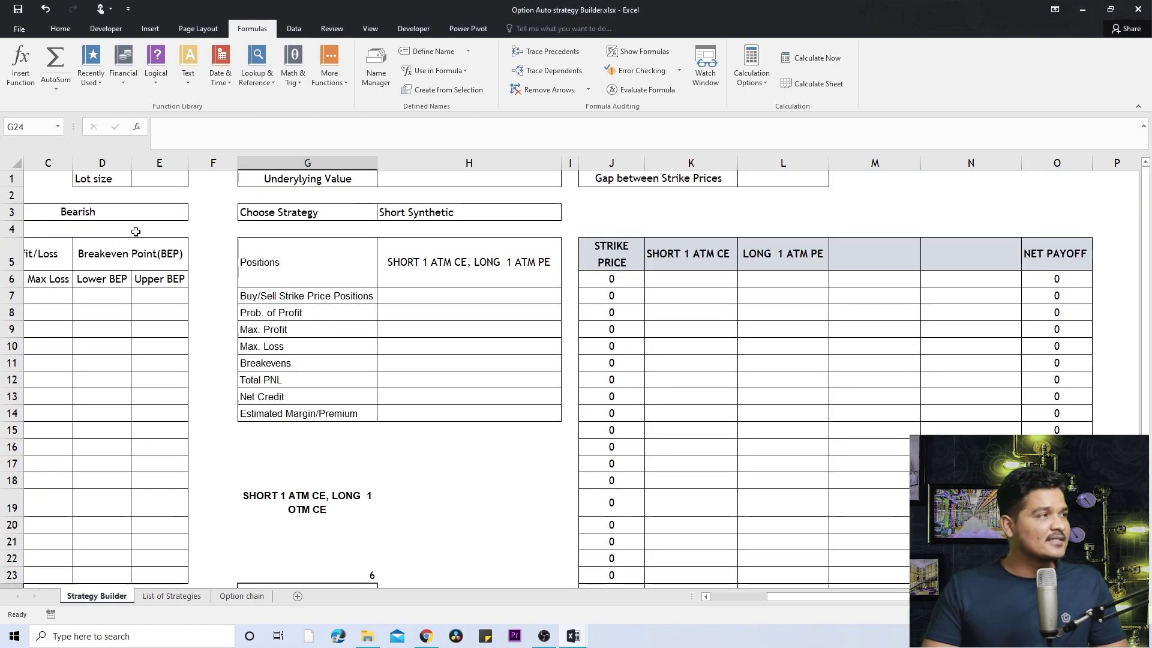
{"action": "scroll", "coordinate": [275, 450], "scroll_direction": "down", "scroll_amount": 4}
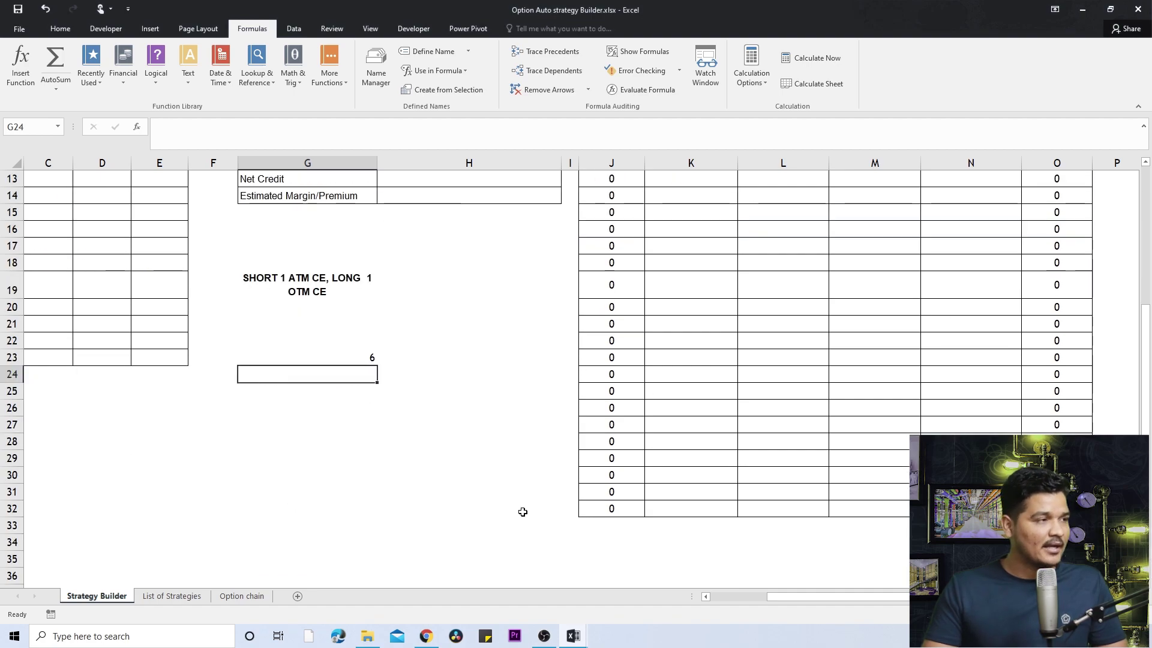
{"action": "type", "text": "1"}
{"action": "key", "text": "Return"}
Label the two helper values by entering "match" in F23 and "column no" in F24
{"action": "key", "text": "Up"}
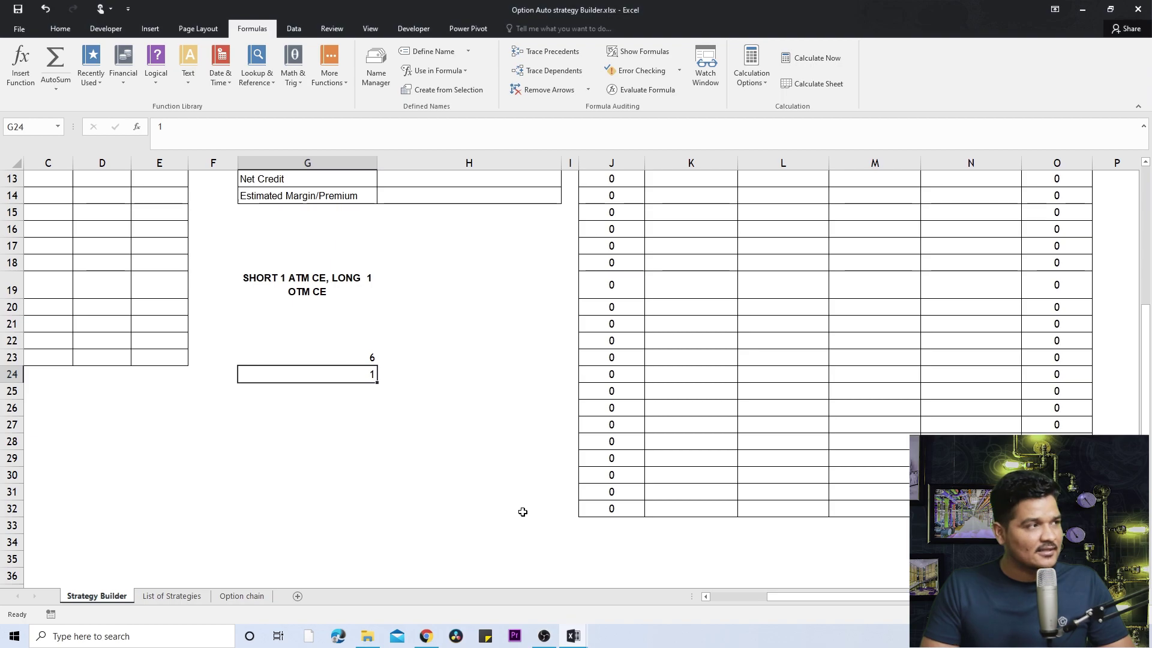
{"action": "key", "text": "Up"}
{"action": "key", "text": "Left"}
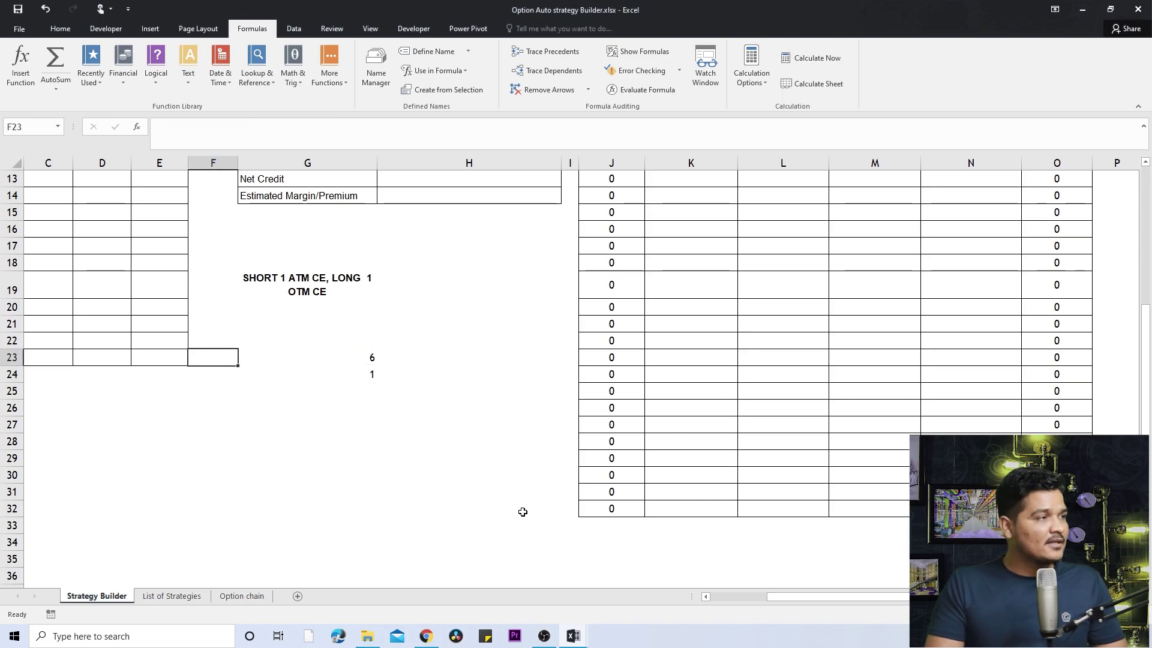
{"action": "type", "text": "match"}
{"action": "key", "text": "Return"}
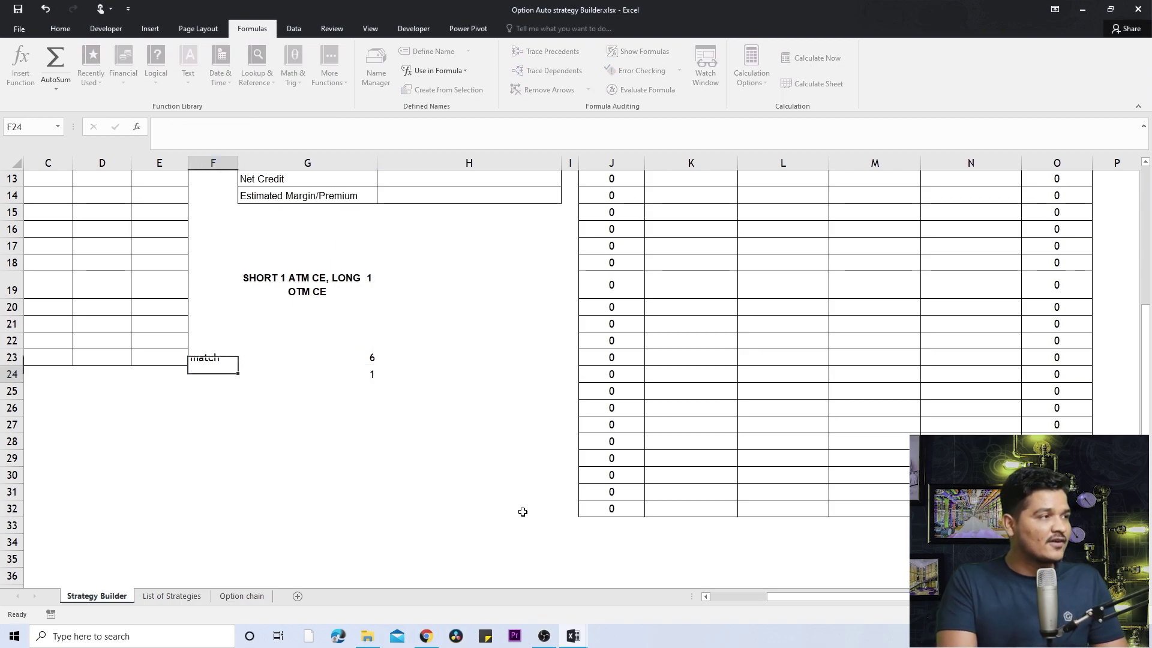
{"action": "type", "text": "col"}
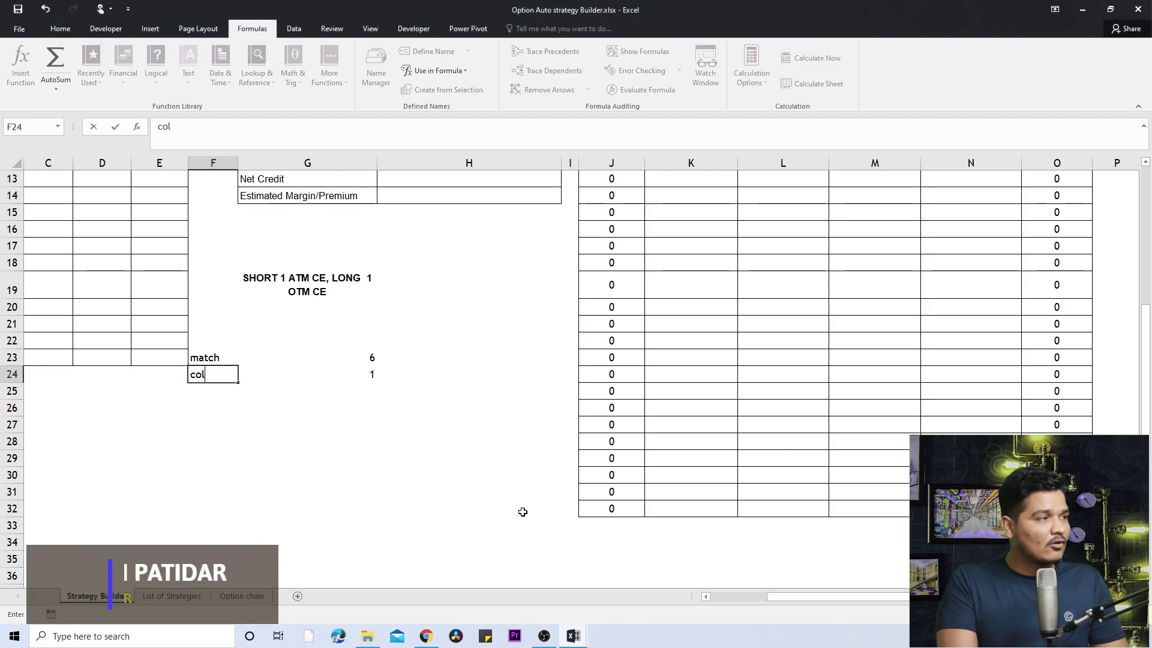
{"action": "type", "text": "umn no"}
{"action": "key", "text": "Return"}
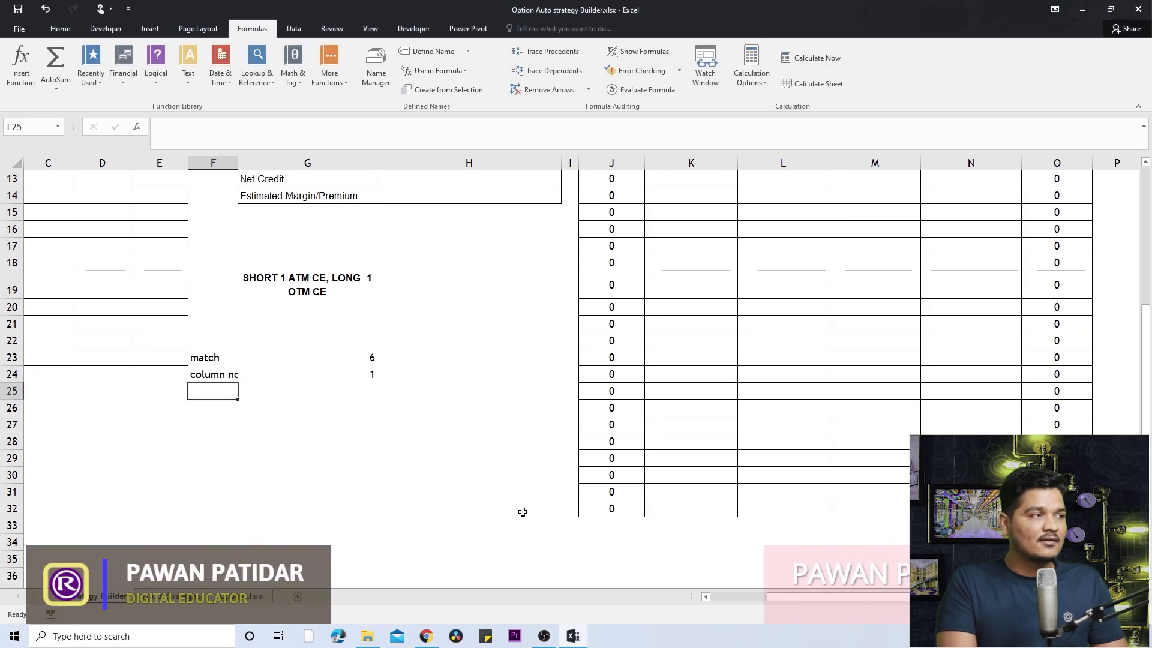
Label the INDEX result by entering "index" in F19
{"action": "key", "text": "Up"}
{"action": "key", "text": "Up"}
{"action": "key", "text": "Up"}
{"action": "key", "text": "Up"}
{"action": "key", "text": "Up"}
{"action": "key", "text": "Up"}
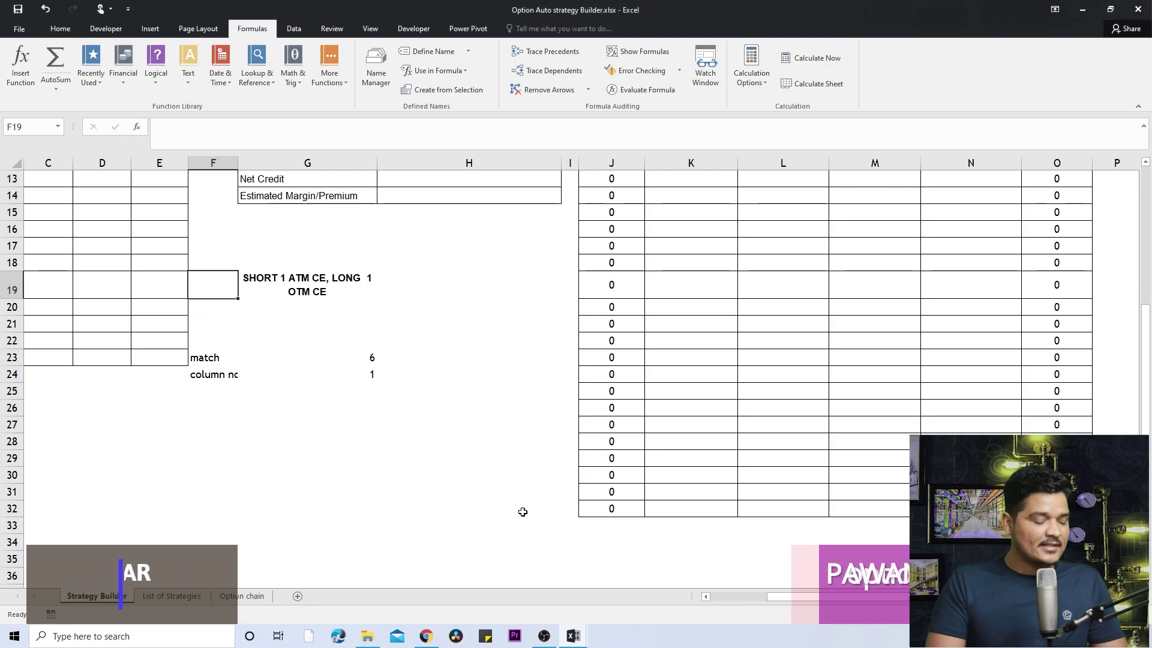
{"action": "type", "text": "index"}
{"action": "key", "text": "Return"}
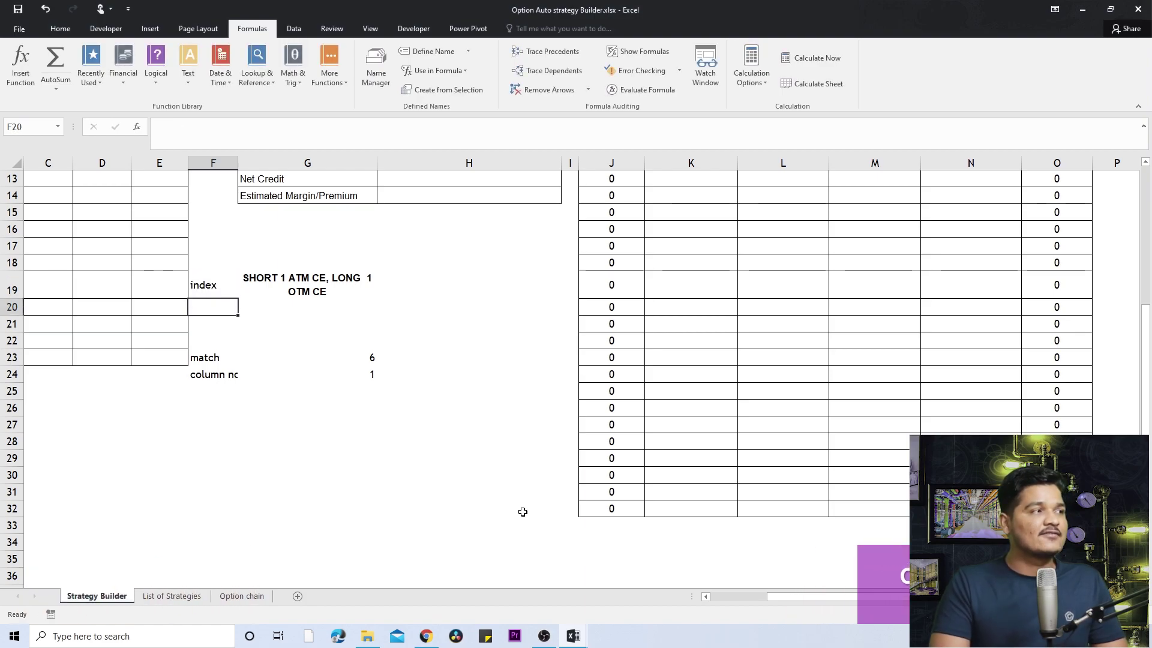
Autofit column F so its helper labels fit within the column width
{"action": "key", "text": "Down"}
{"action": "key", "text": "Down"}
{"action": "key", "text": "Down"}
{"action": "key", "text": "Down"}
{"action": "key", "text": "Down"}
{"action": "key", "text": "Down"}
{"action": "key", "text": "Down"}
{"action": "key", "text": "Up"}
{"action": "key", "text": "Up"}
{"action": "key", "text": "Up"}
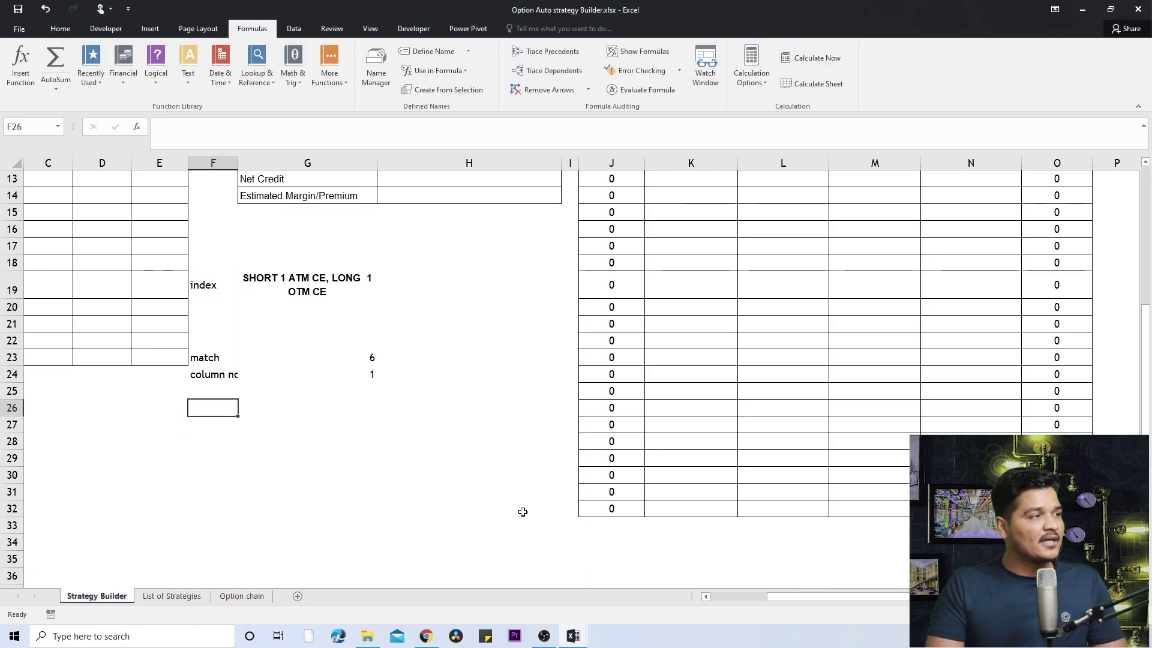
{"action": "double_click", "coordinate": [237, 163]}
Start an INDEX formula in G29 with A1:A33 of the List of Strategies sheet as its array
{"action": "left_click", "coordinate": [302, 450]}
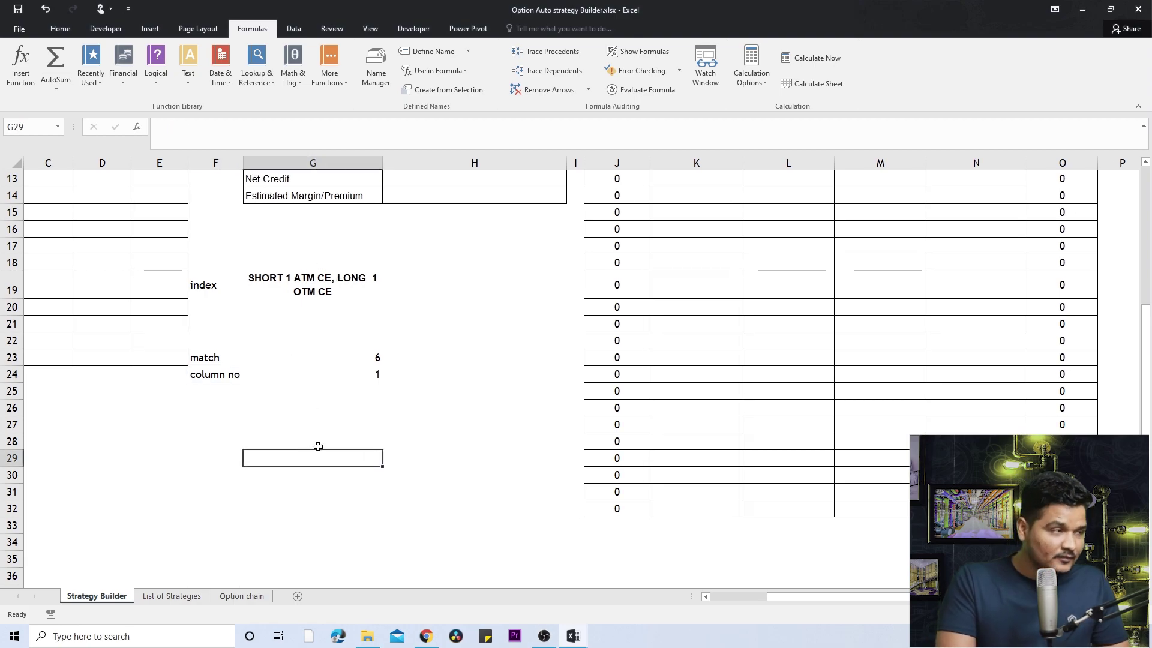
{"action": "type", "text": "=index"}
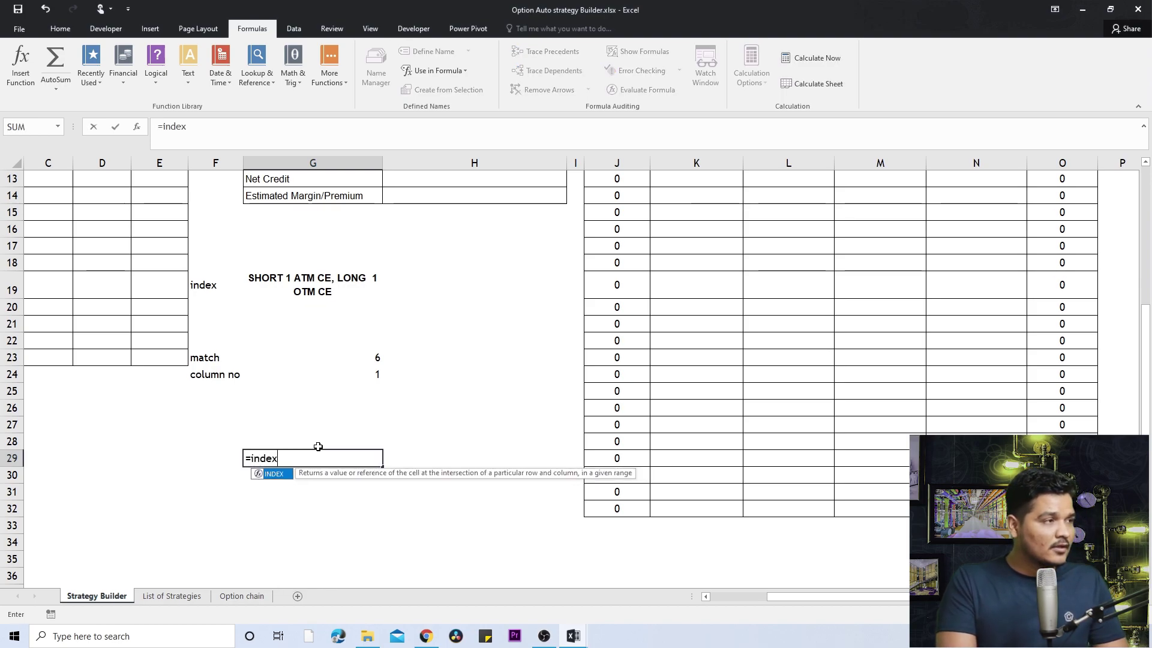
{"action": "type", "text": "("}
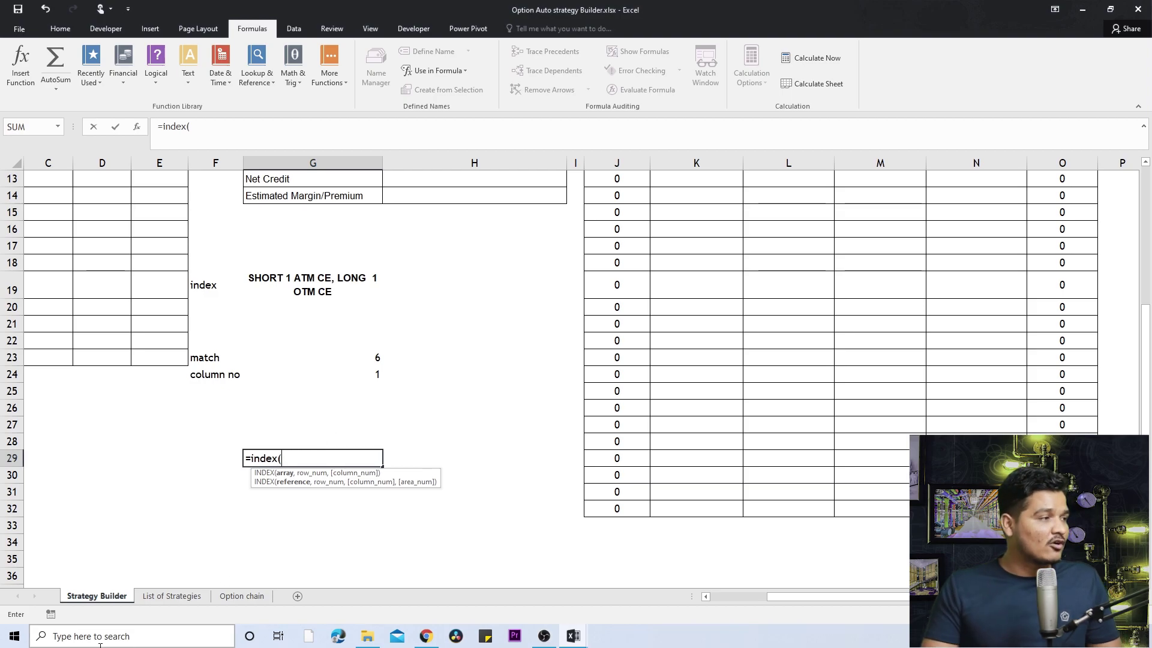
{"action": "left_click", "coordinate": [150, 597]}
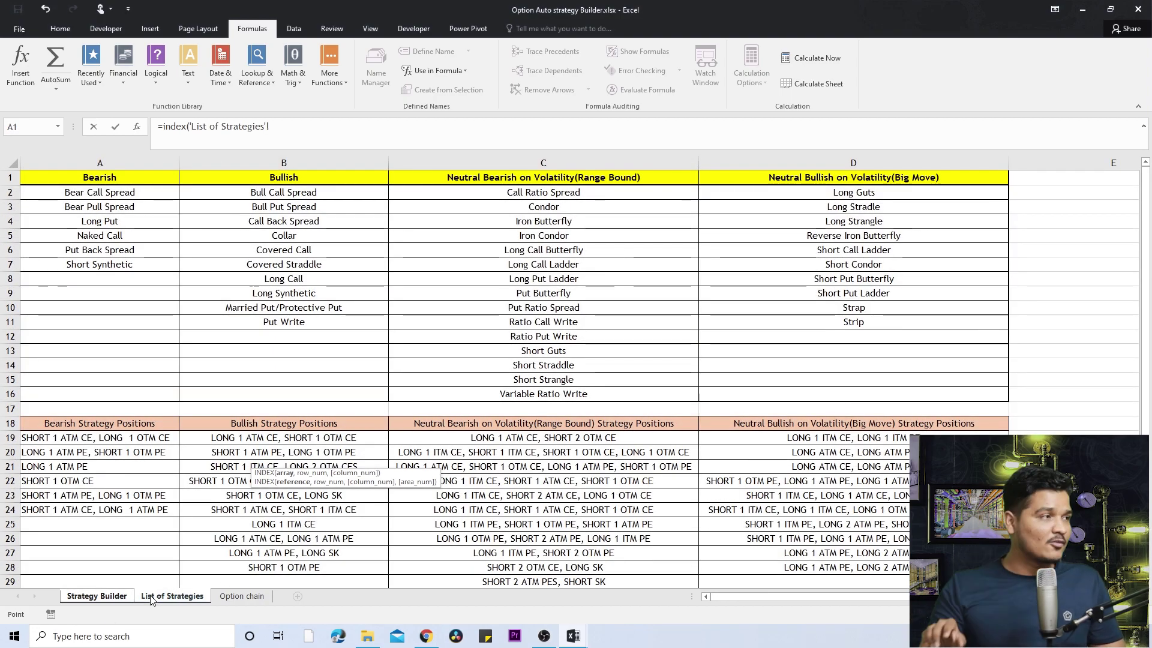
{"action": "left_click_drag", "start_coordinate": [125, 177], "coordinate": [114, 582]}
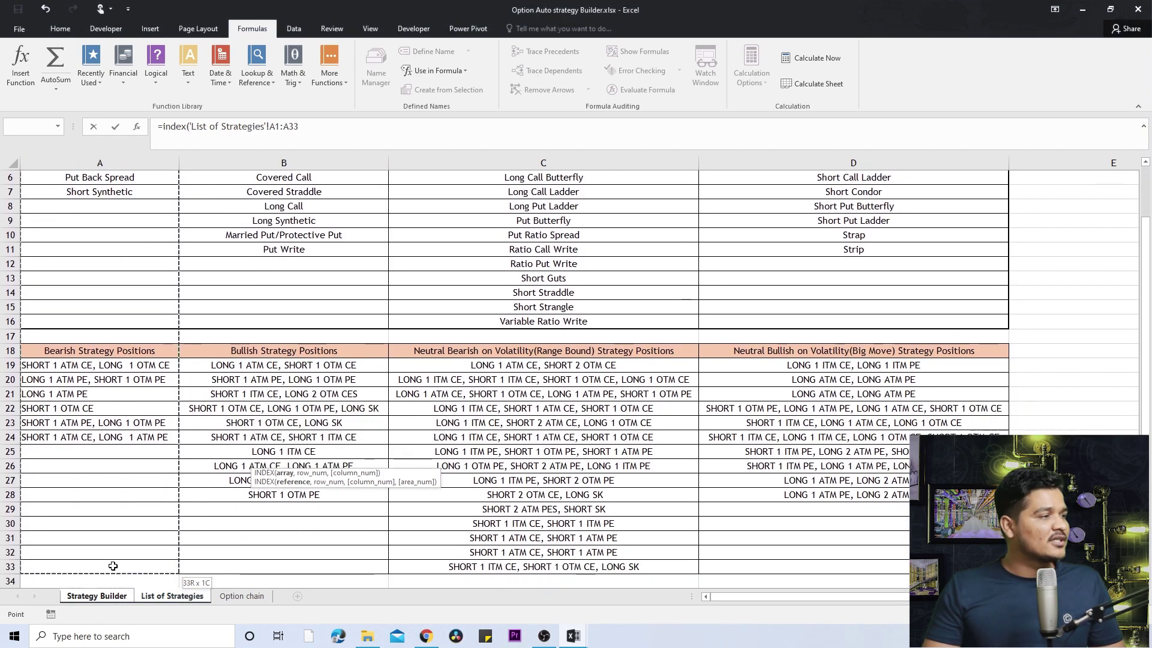
{"action": "scroll", "coordinate": [113, 566], "scroll_direction": "down", "scroll_amount": 1}
{"action": "scroll", "coordinate": [113, 564], "scroll_direction": "up", "scroll_amount": 3}
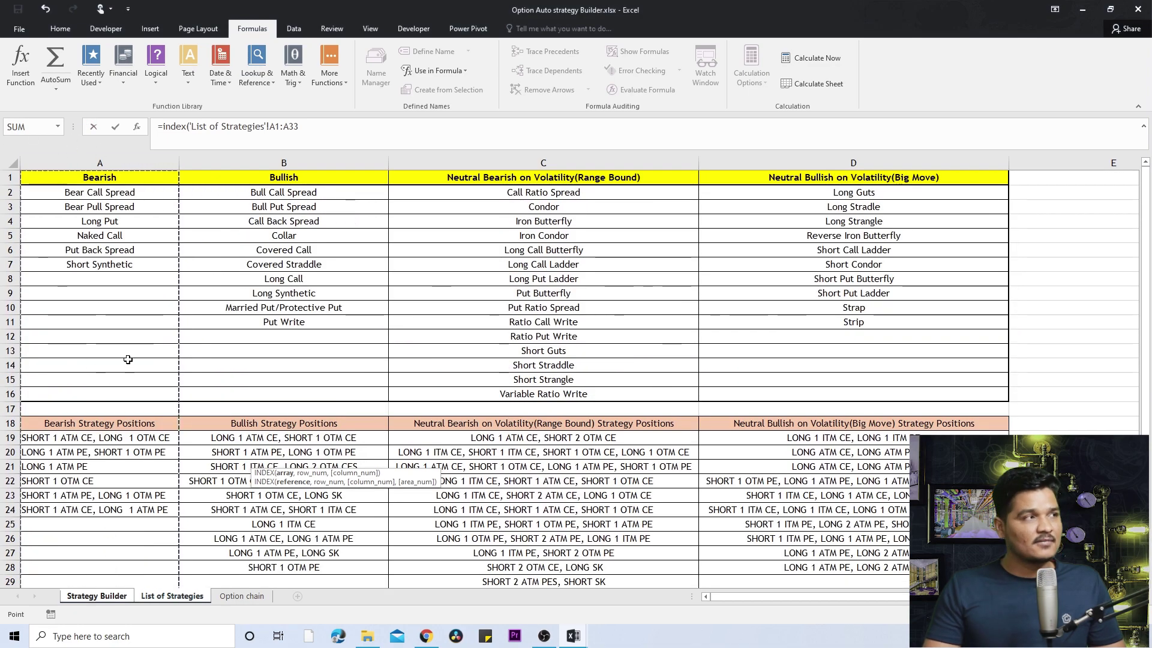
Make the INDEX array reference fully absolute as $A$1:$A$33 in the G29 formula
{"action": "left_click", "coordinate": [318, 126]}
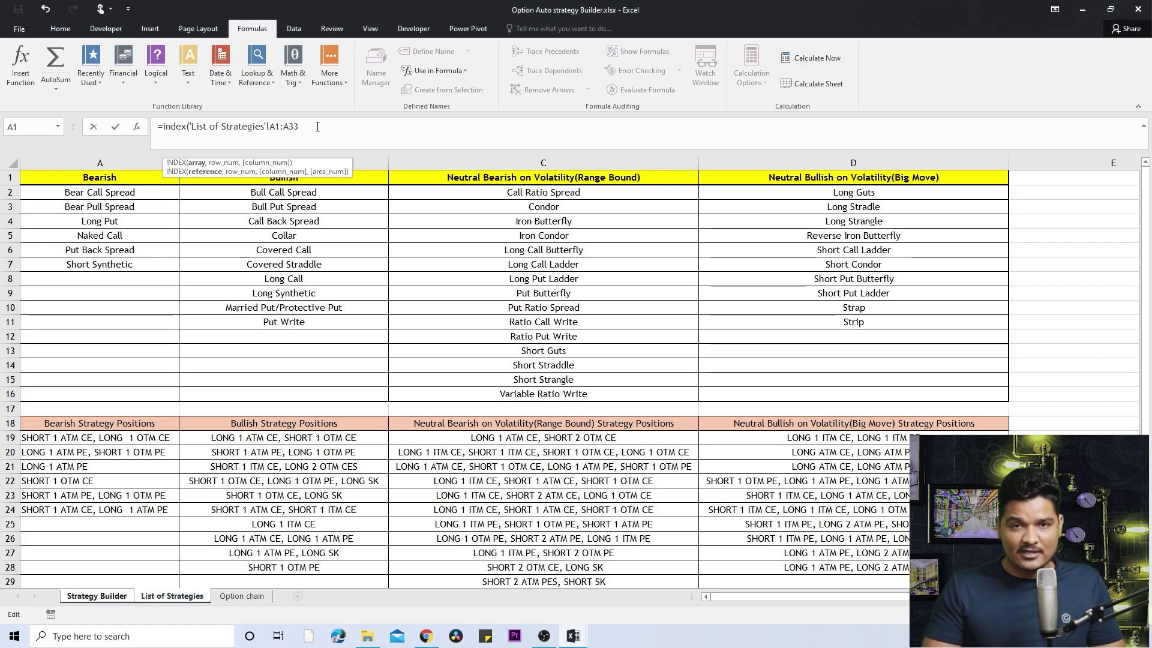
{"action": "key", "text": "F4"}
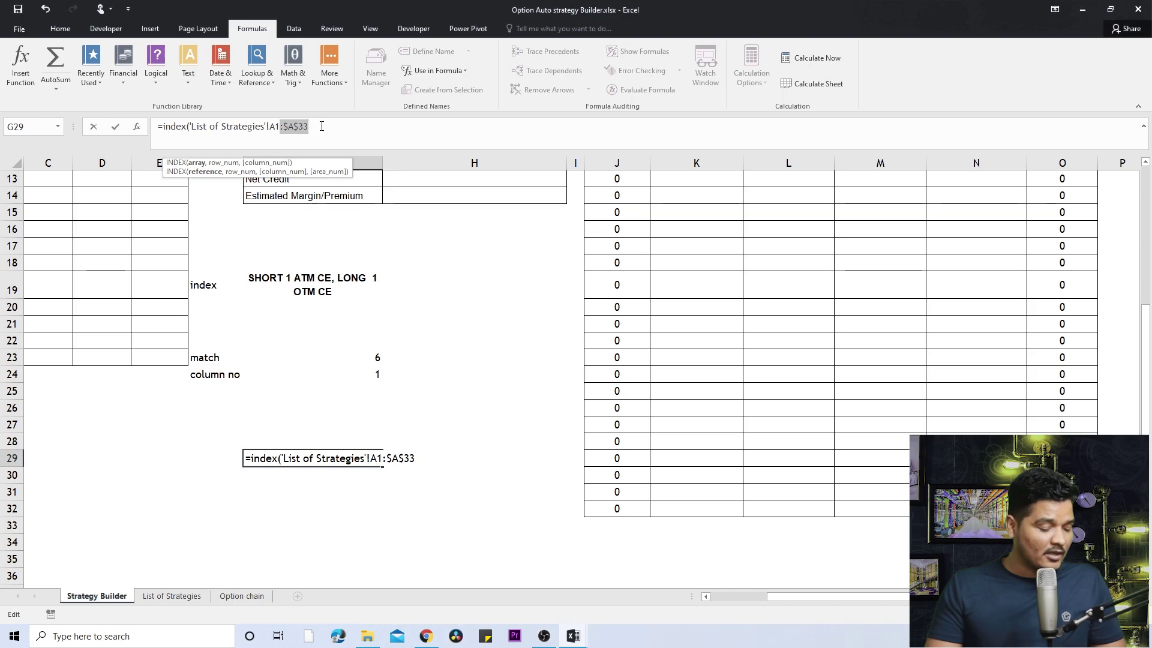
{"action": "key", "text": "ctrl+z"}
{"action": "left_click_drag", "start_coordinate": [327, 130], "coordinate": [191, 127]}
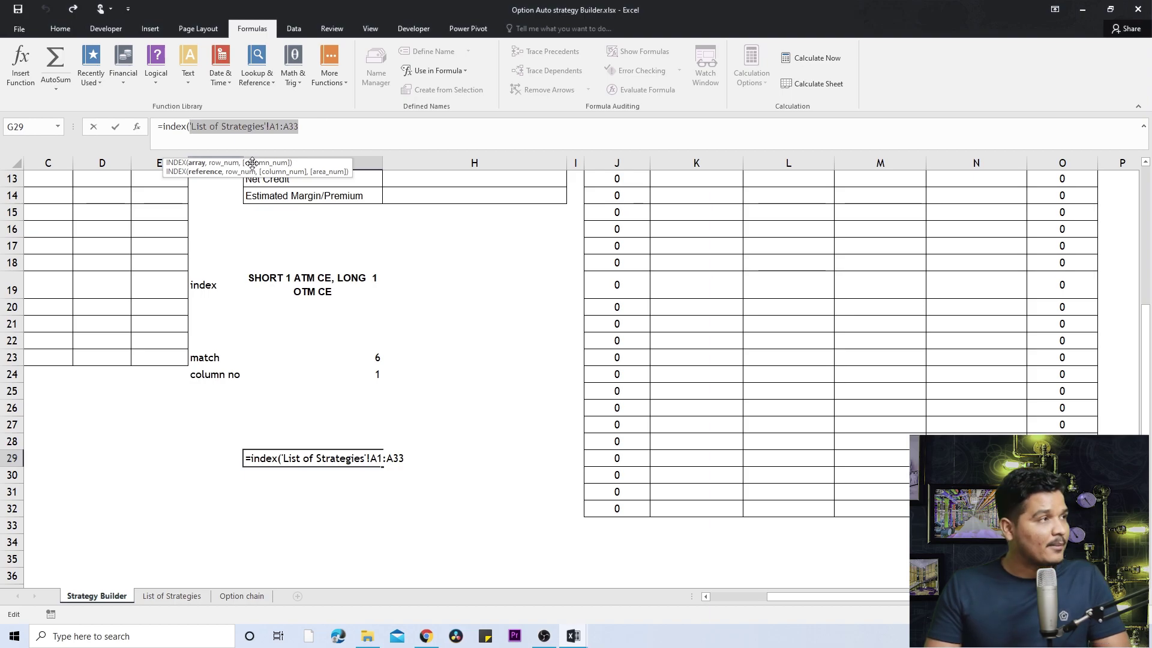
{"action": "key", "text": "F4"}
{"action": "left_click", "coordinate": [340, 129]}
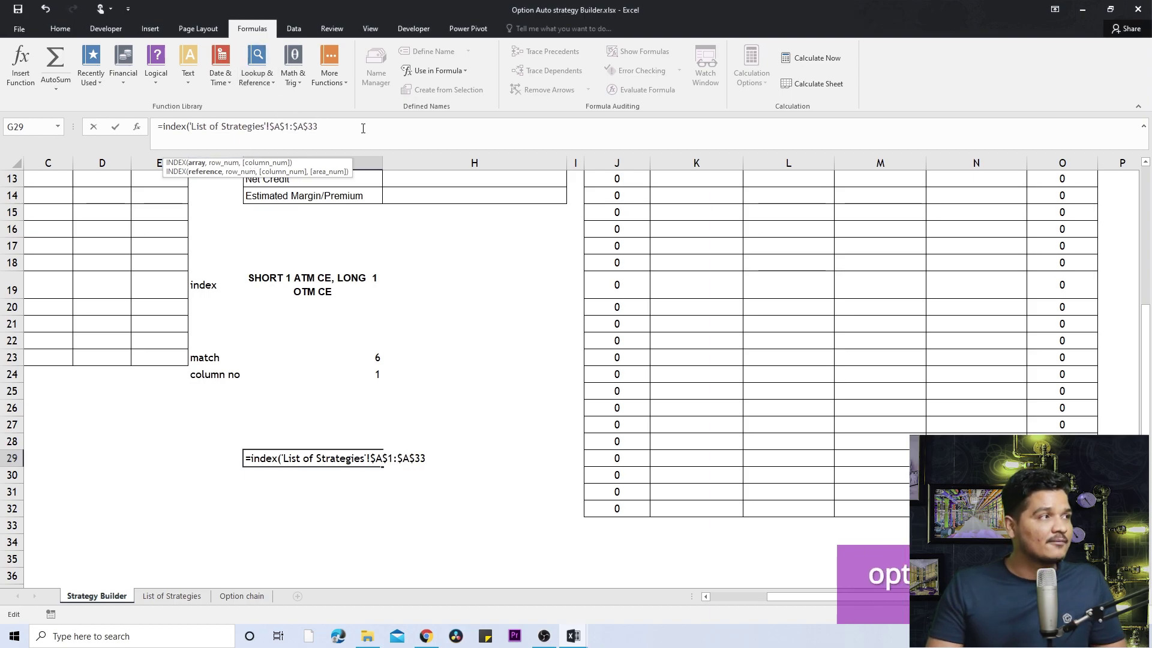
Nest a MATCH function as the INDEX row argument, with the chosen strategy in H3 as its lookup value
{"action": "type", "text": ","}
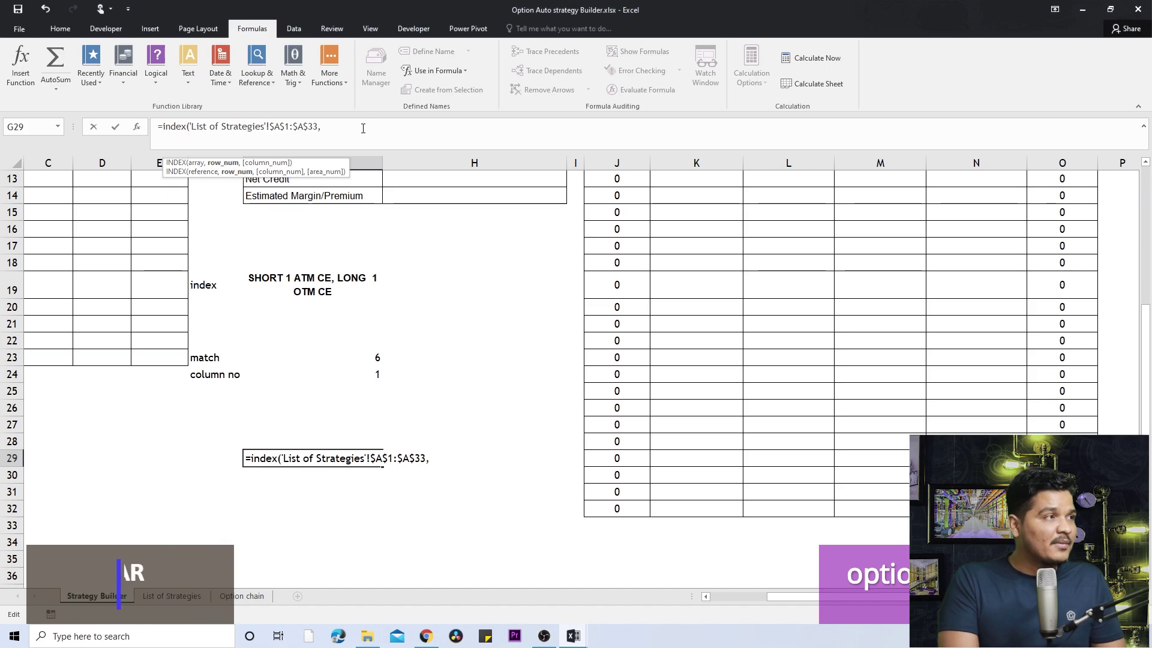
{"action": "type", "text": "match"}
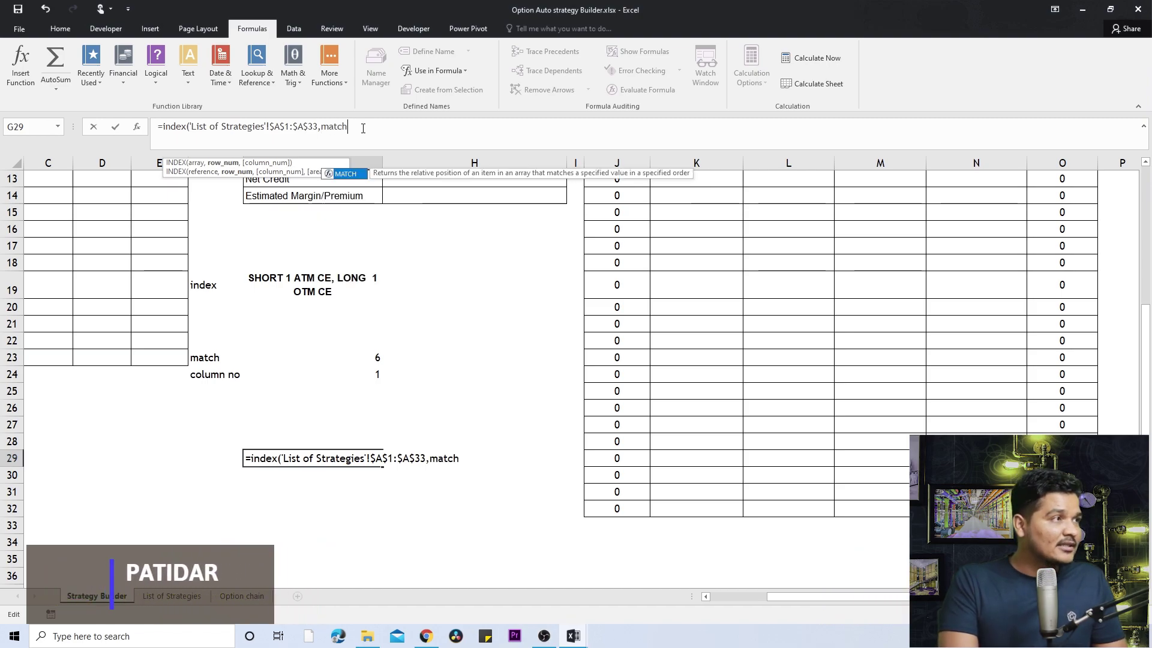
{"action": "type", "text": "("}
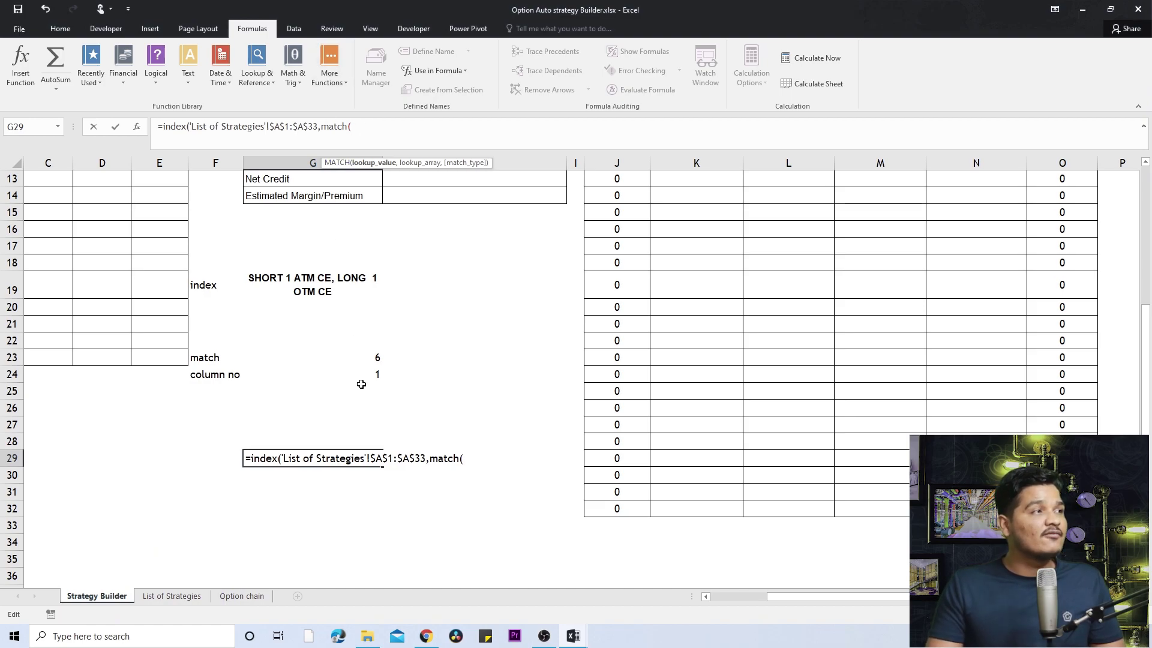
{"action": "scroll", "coordinate": [361, 384], "scroll_direction": "up", "scroll_amount": 1}
{"action": "scroll", "coordinate": [362, 384], "scroll_direction": "up", "scroll_amount": 3}
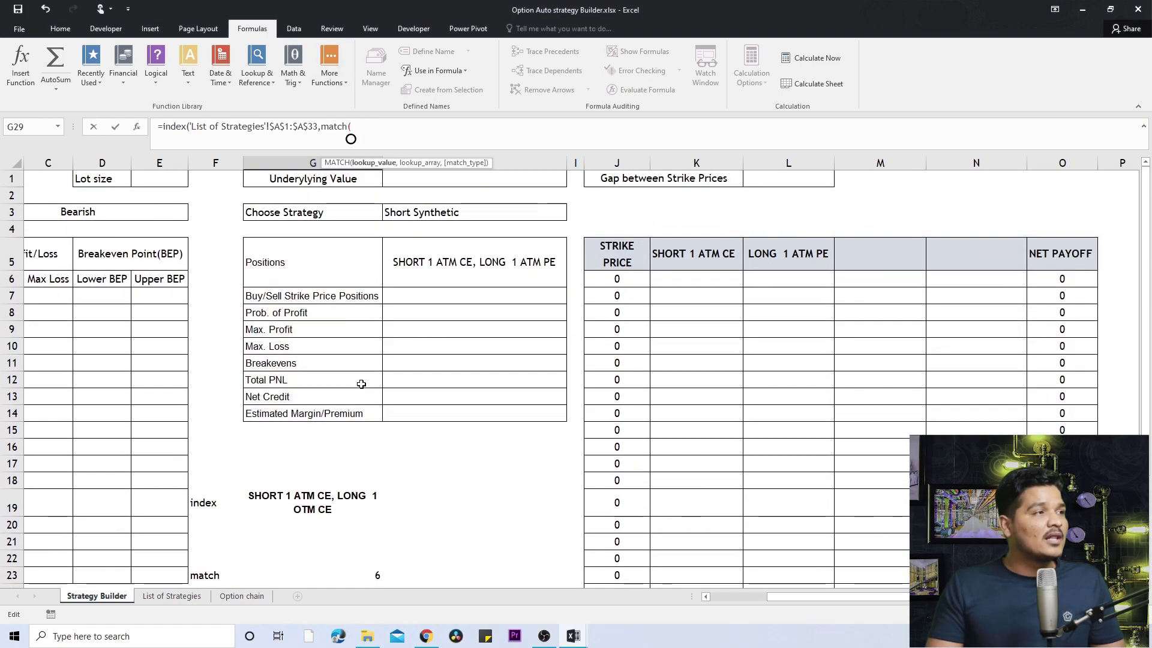
{"action": "left_click", "coordinate": [474, 213]}
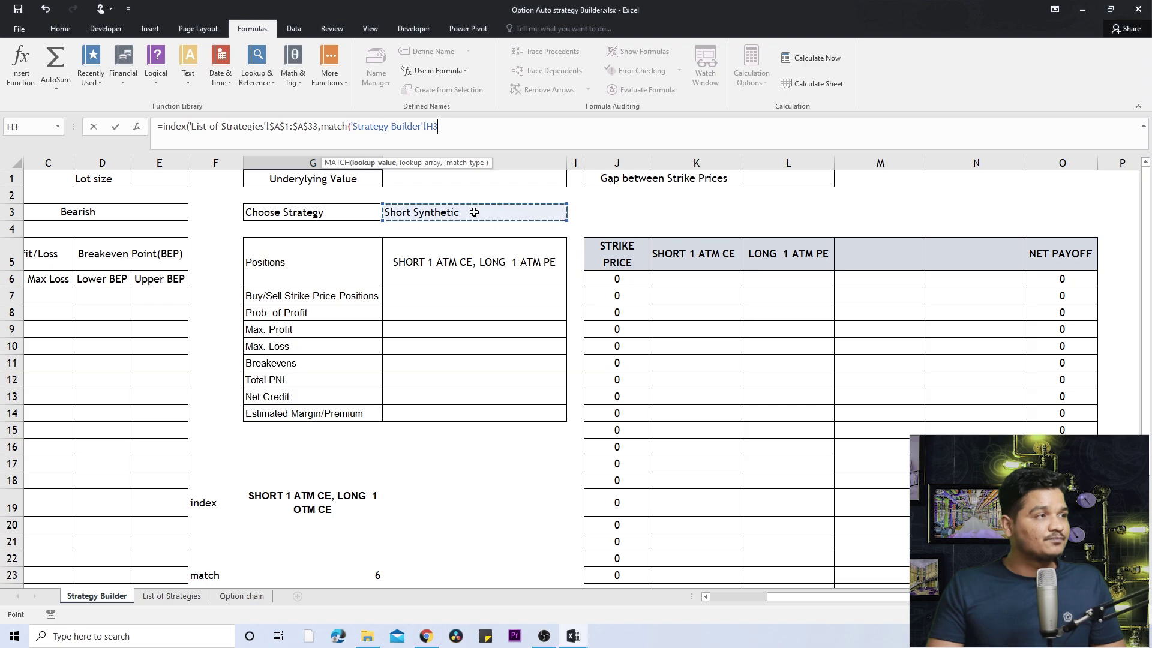
{"action": "type", "text": ","}
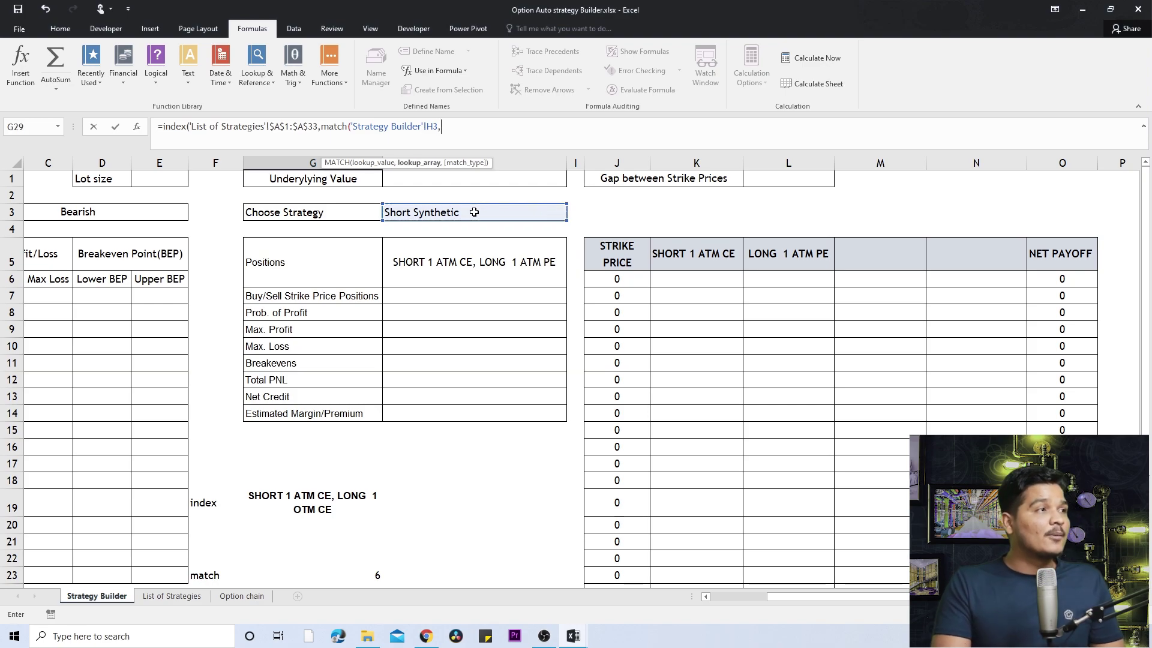
Set the MATCH lookup array to A1:A33 of List of Strategies and enter the formula, accepting the proposed bracket correction
{"action": "left_click", "coordinate": [171, 597]}
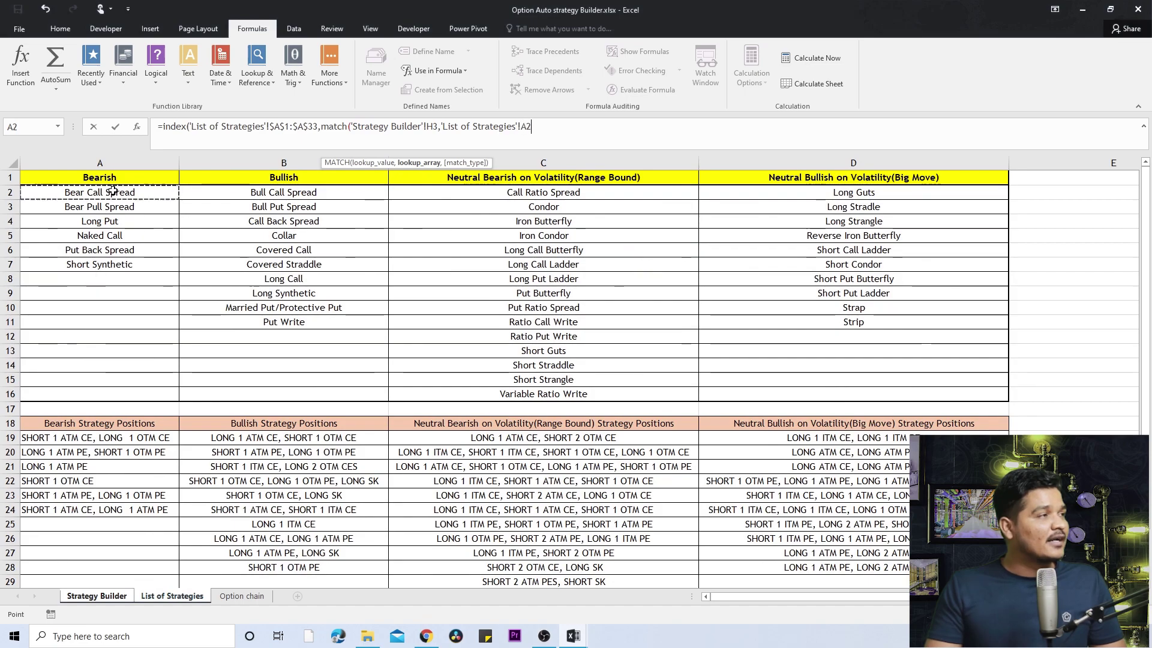
{"action": "left_click_drag", "start_coordinate": [120, 176], "coordinate": [122, 560]}
{"action": "type", "text": ")"}
{"action": "key", "text": "Return"}
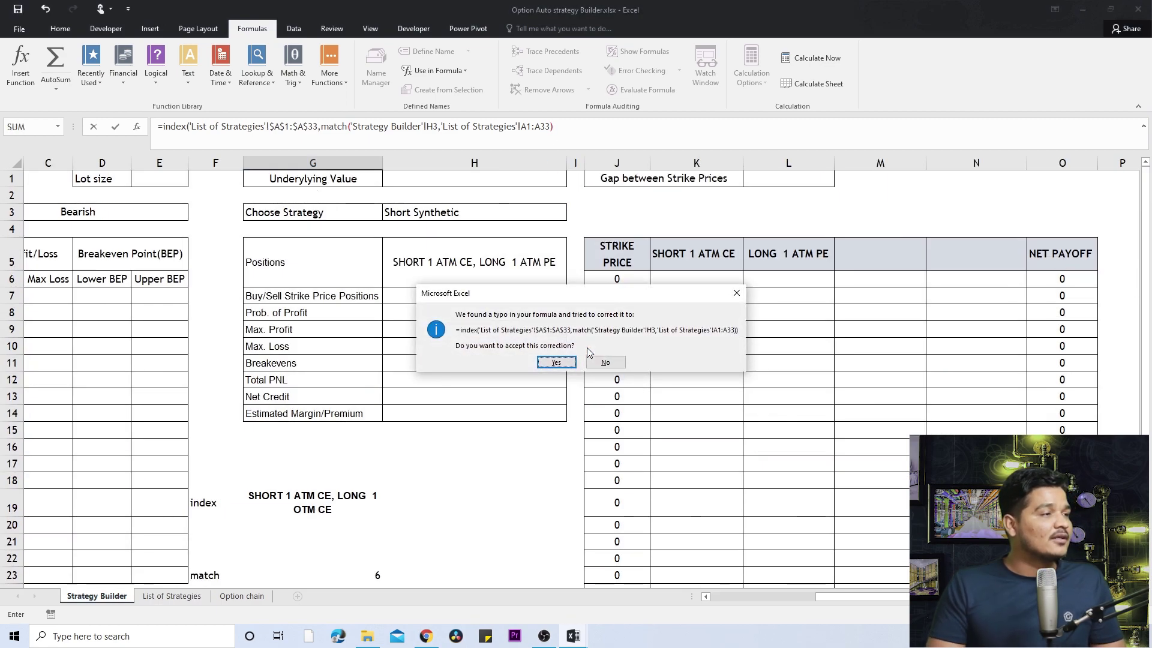
{"action": "key", "text": "Return"}
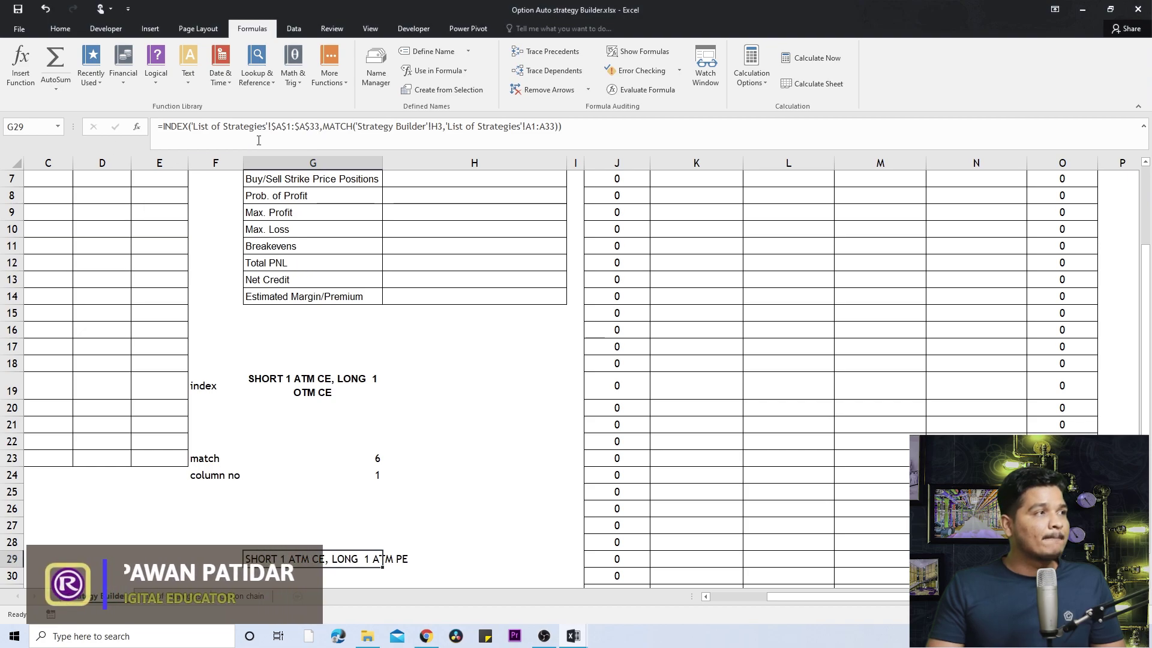
Trace the H3 lookup value of the G29 formula to the Bearish strategies and their positions on List of Strategies
{"action": "left_click", "coordinate": [399, 127]}
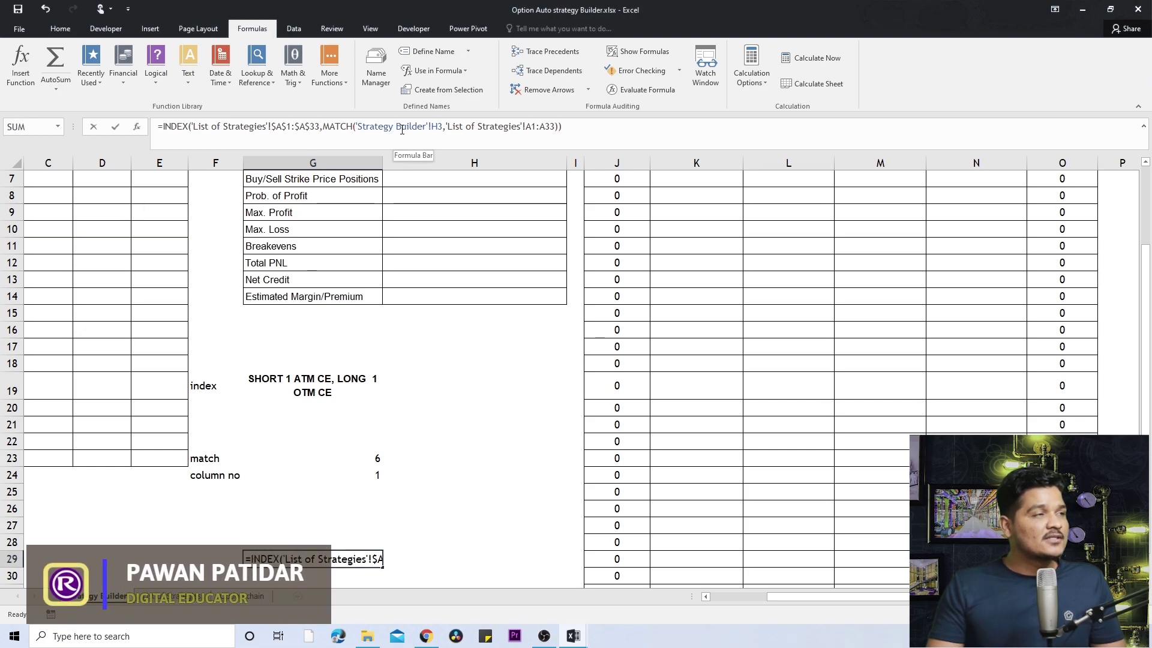
{"action": "left_click", "coordinate": [439, 128]}
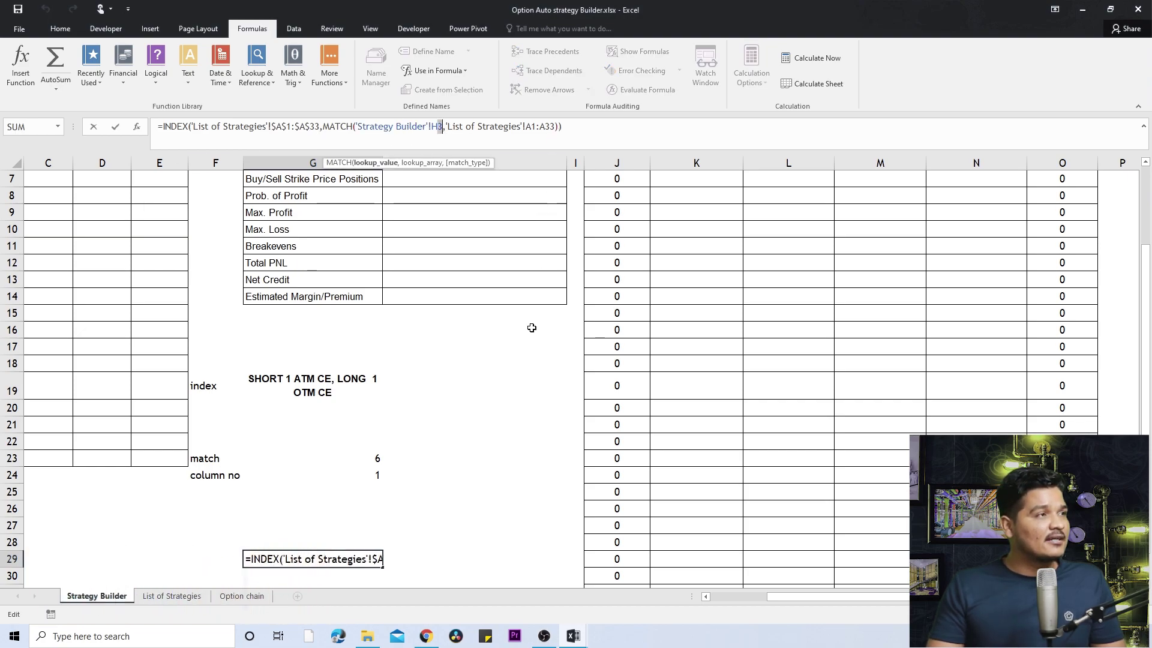
{"action": "scroll", "coordinate": [334, 339], "scroll_direction": "up", "scroll_amount": 2}
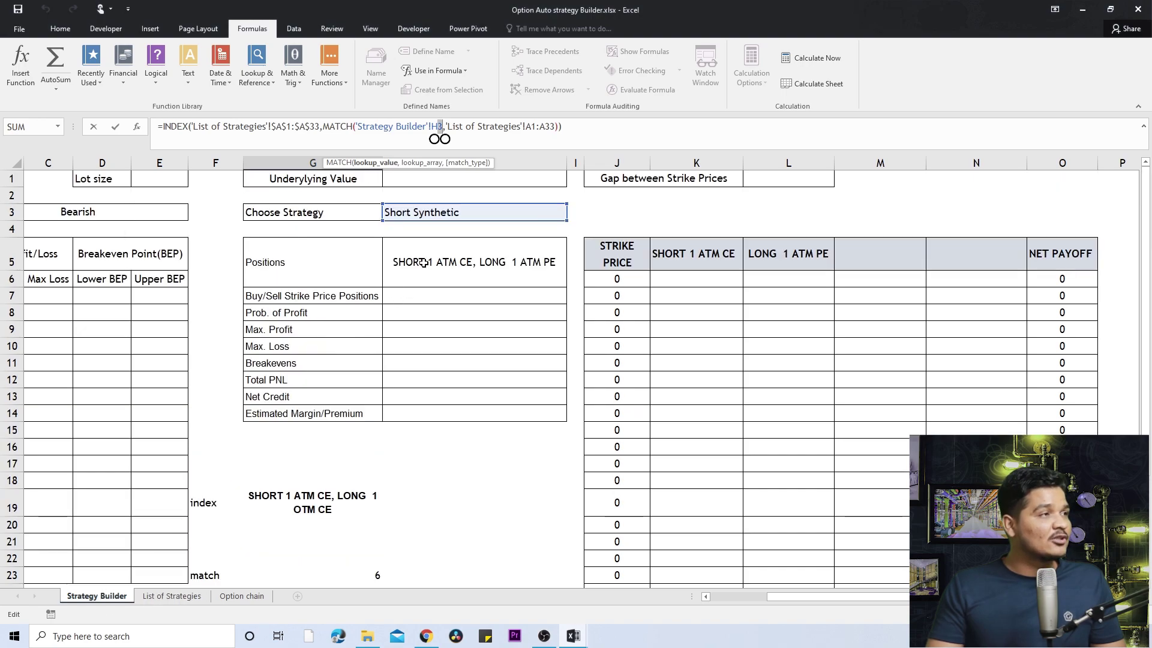
{"action": "left_click", "coordinate": [172, 596]}
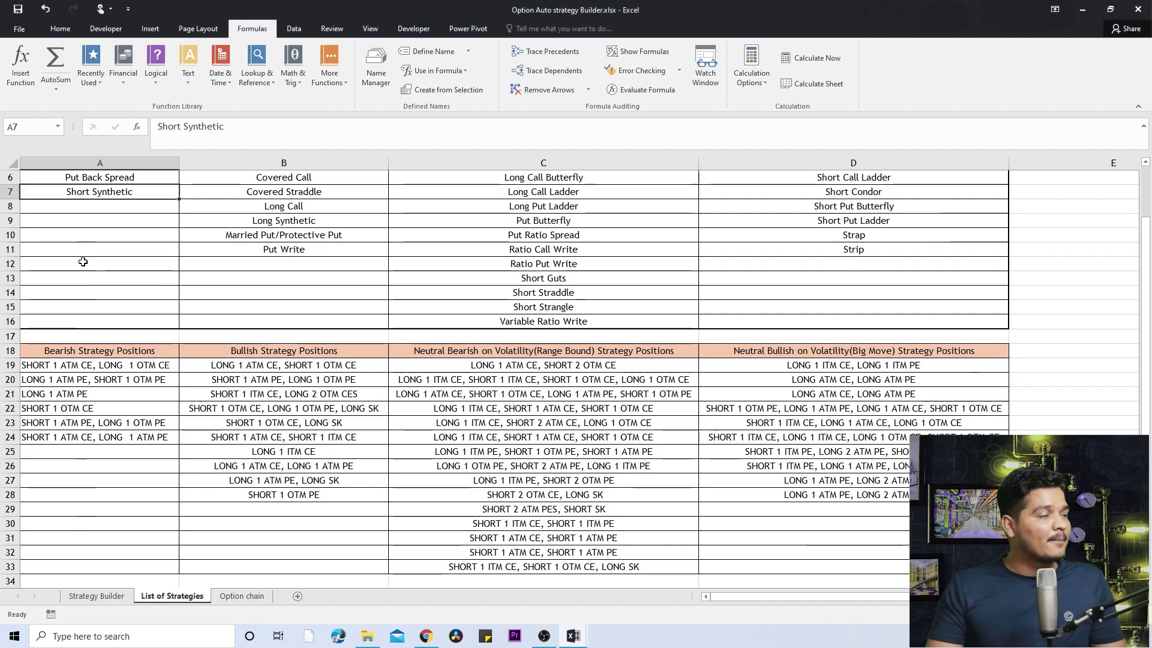
{"action": "scroll", "coordinate": [102, 457], "scroll_direction": "up", "scroll_amount": 2}
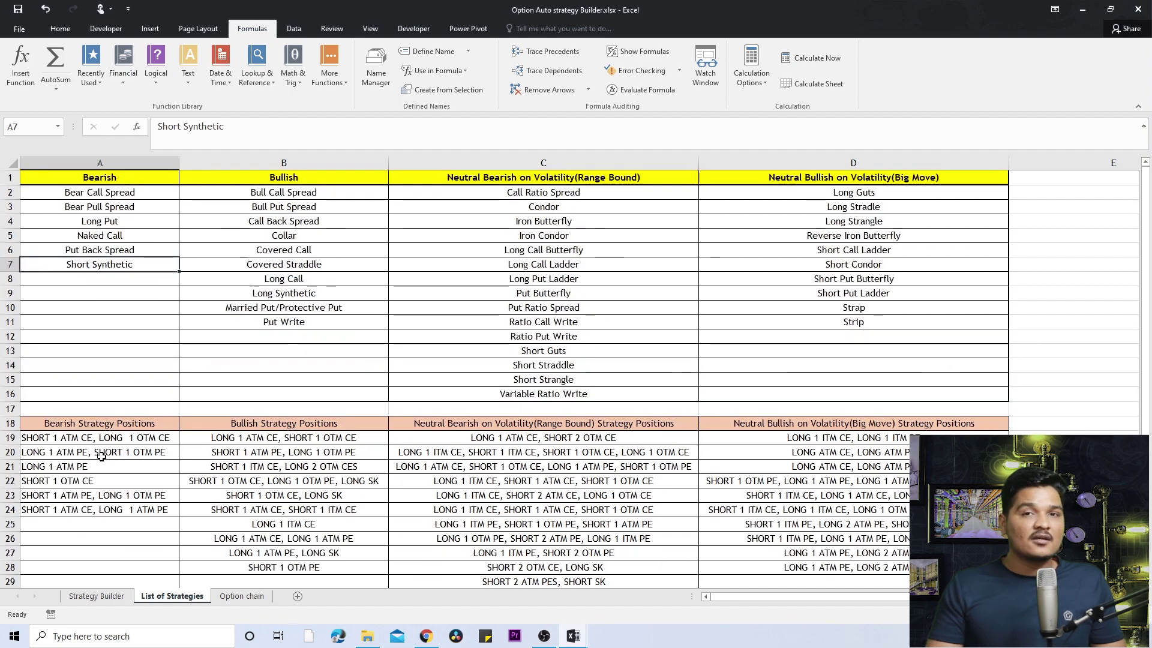
{"action": "left_click", "coordinate": [96, 597]}
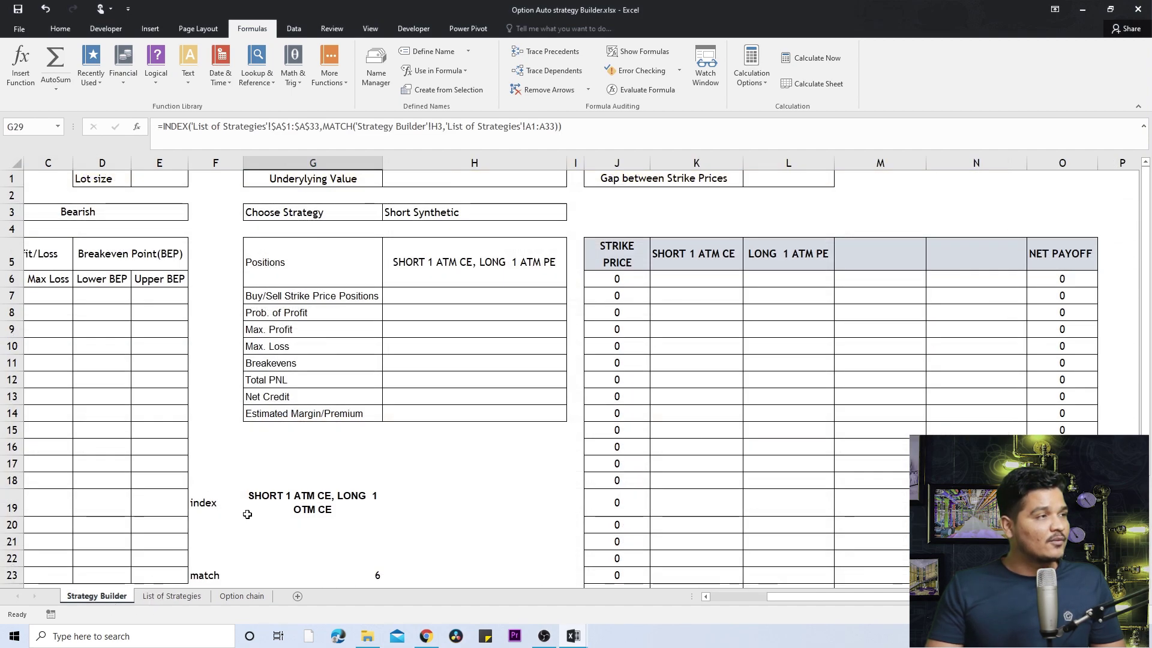
{"action": "scroll", "coordinate": [359, 531], "scroll_direction": "down", "scroll_amount": 4}
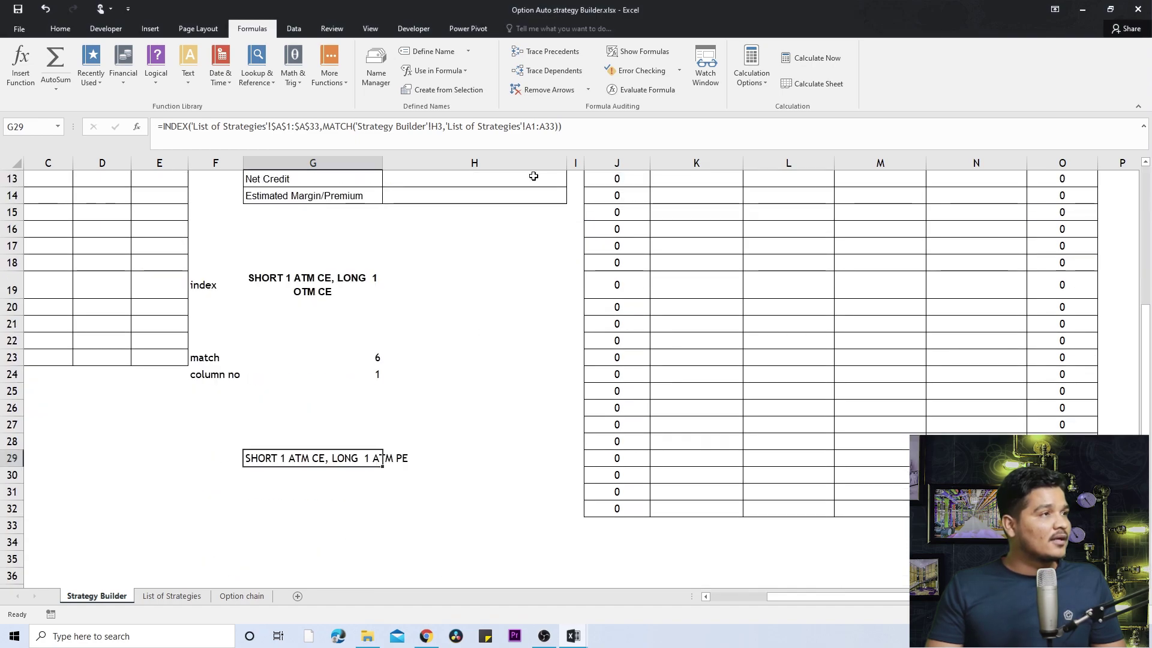
Add the exact-match type 0 to the MATCH function in the G29 formula
{"action": "left_click", "coordinate": [557, 131]}
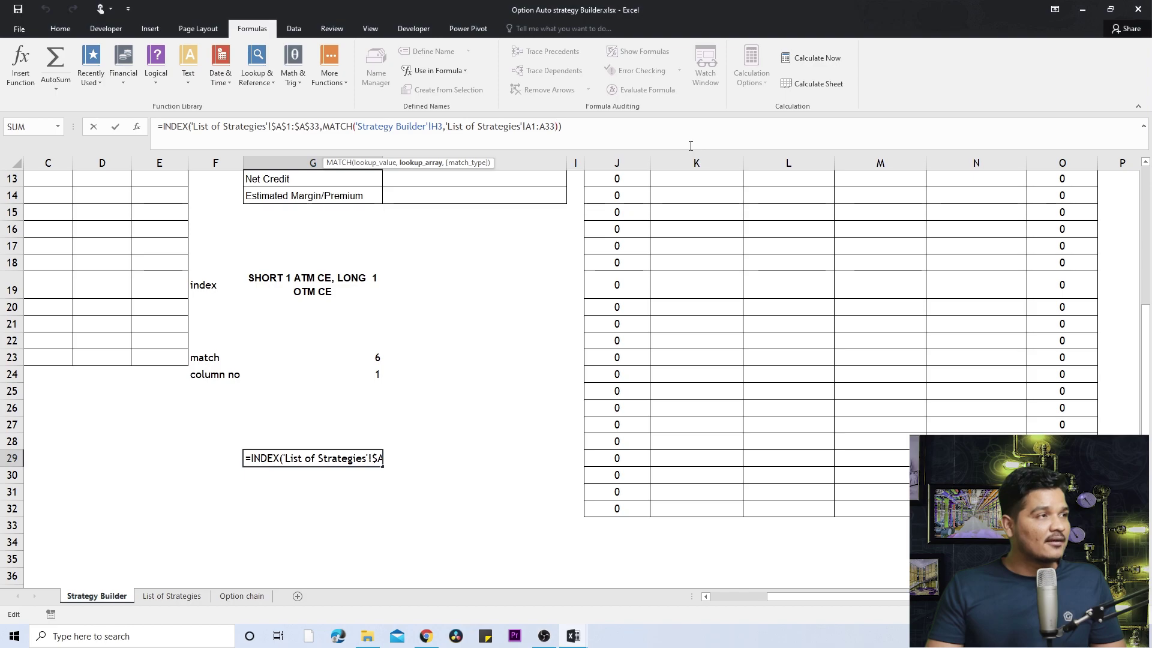
{"action": "type", "text": ","}
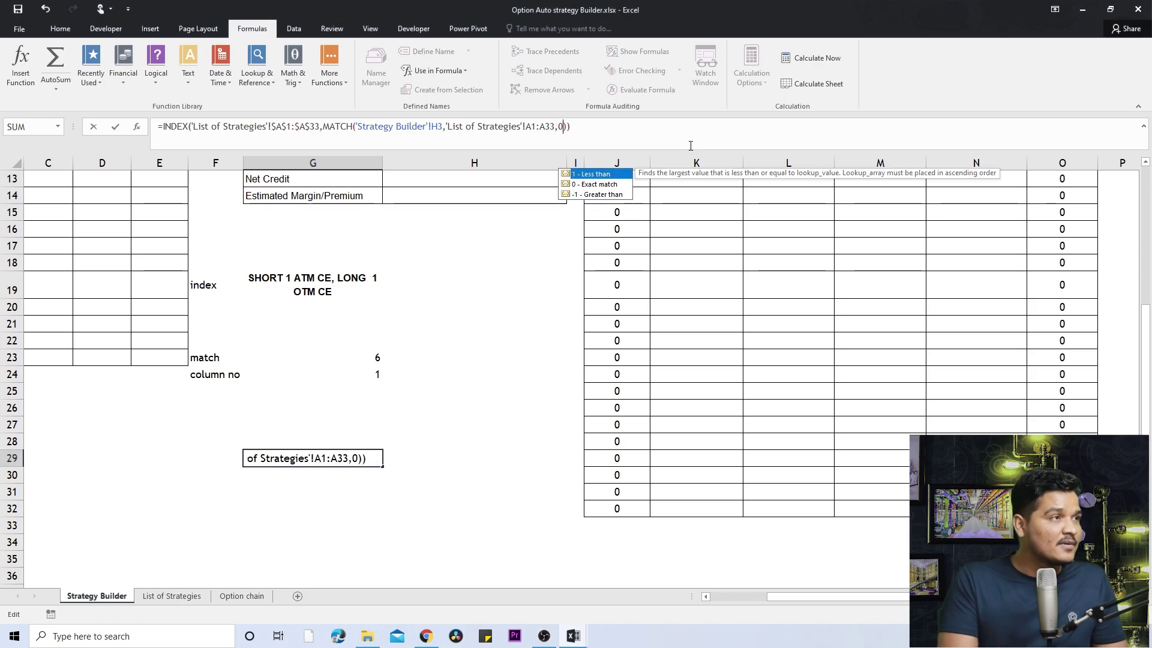
{"action": "type", "text": "0"}
{"action": "key", "text": "Return"}
{"action": "key", "text": "Up"}
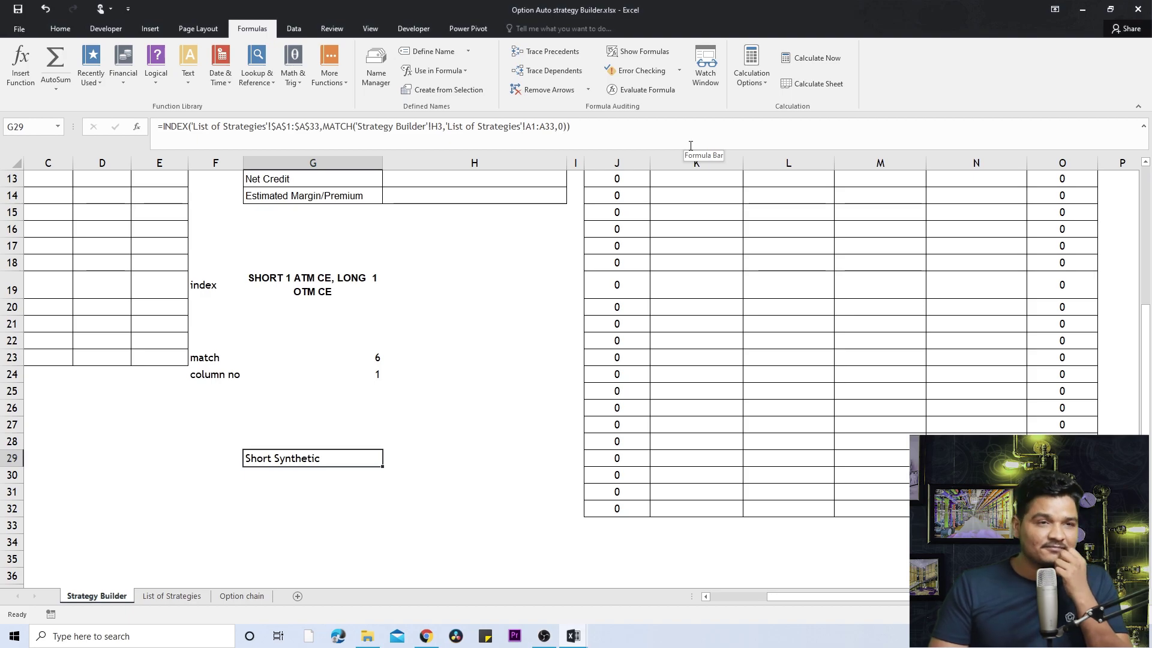
Match the first Bearish strategies, Bear Call Spread and Bear Pull Spread, to their position entries on List of Strategies
{"action": "scroll", "coordinate": [352, 304], "scroll_direction": "up", "scroll_amount": 4}
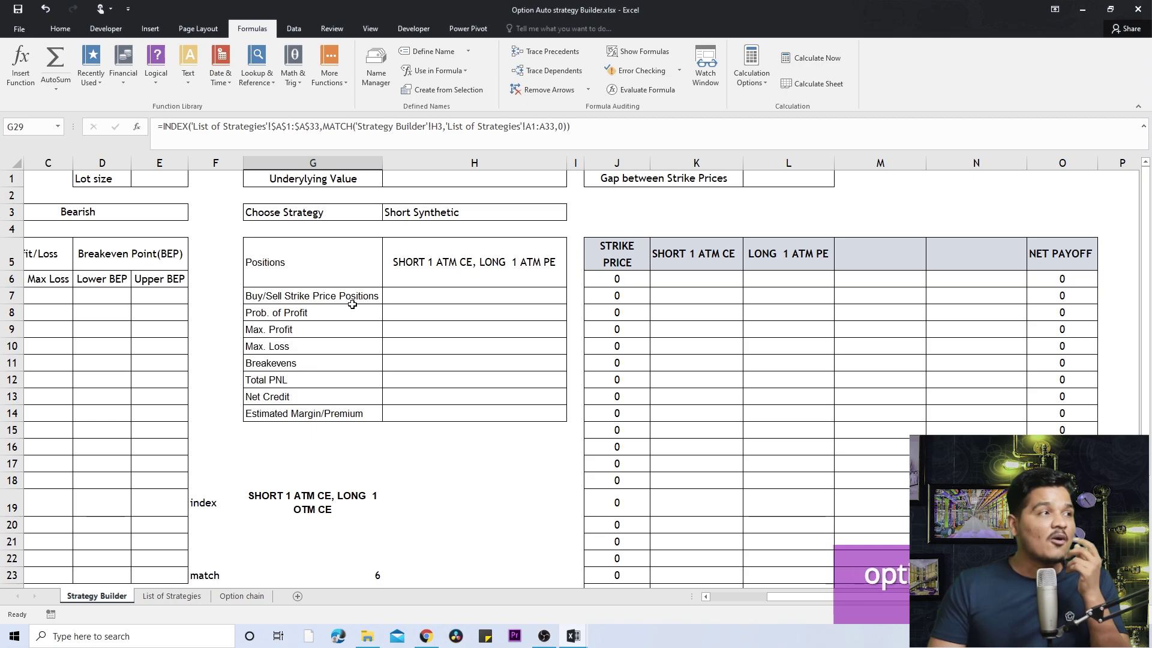
{"action": "left_click", "coordinate": [181, 596]}
{"action": "left_click", "coordinate": [105, 452]}
{"action": "left_click", "coordinate": [109, 462]}
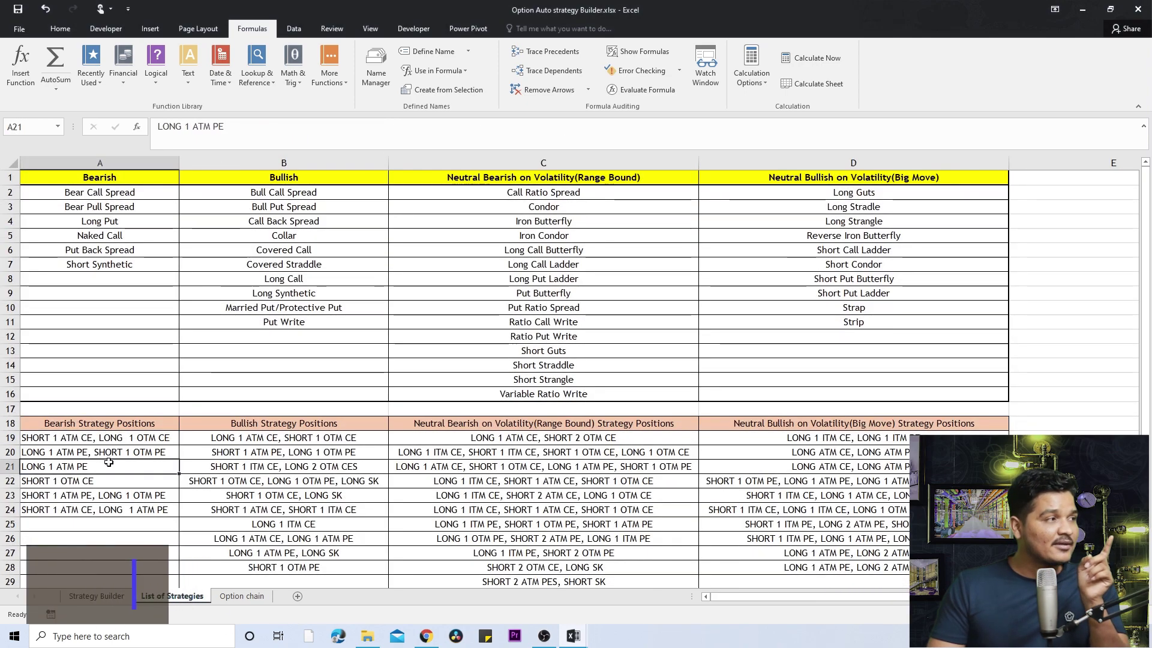
{"action": "left_click", "coordinate": [88, 191]}
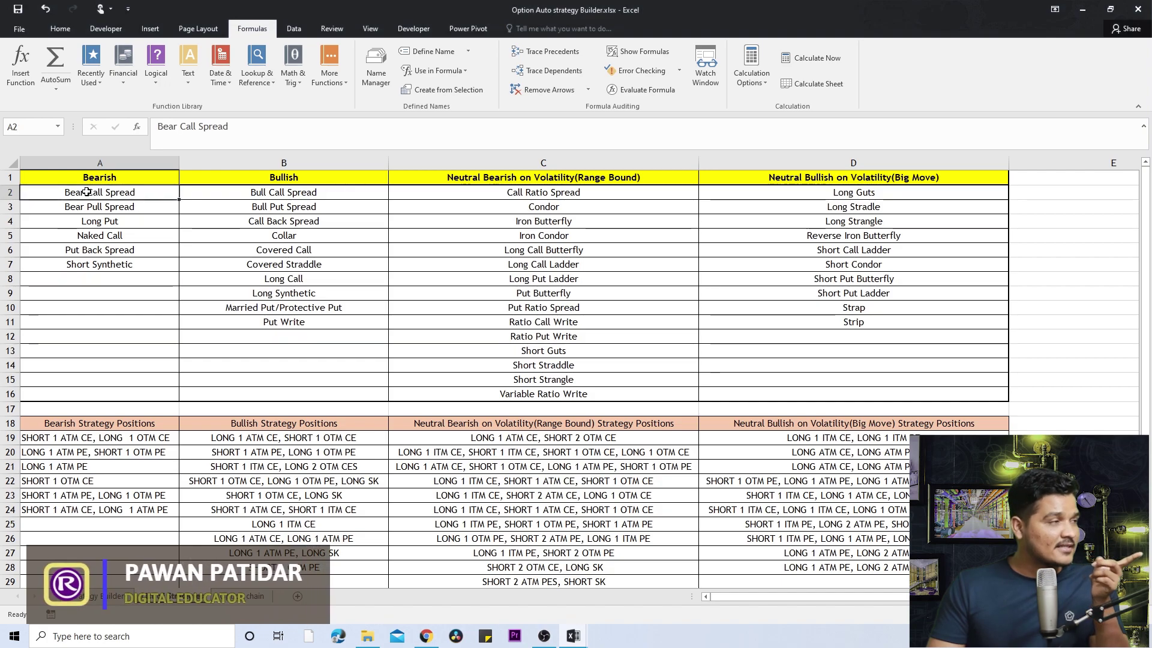
{"action": "left_click", "coordinate": [27, 436]}
{"action": "left_click", "coordinate": [125, 204]}
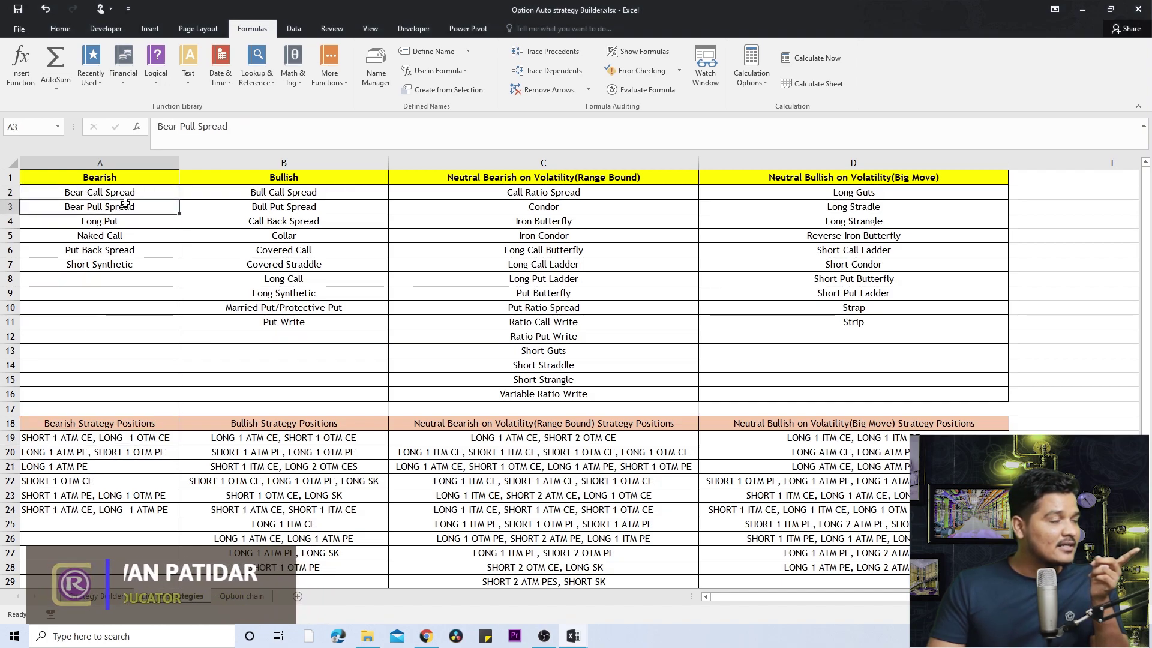
{"action": "left_click", "coordinate": [80, 449]}
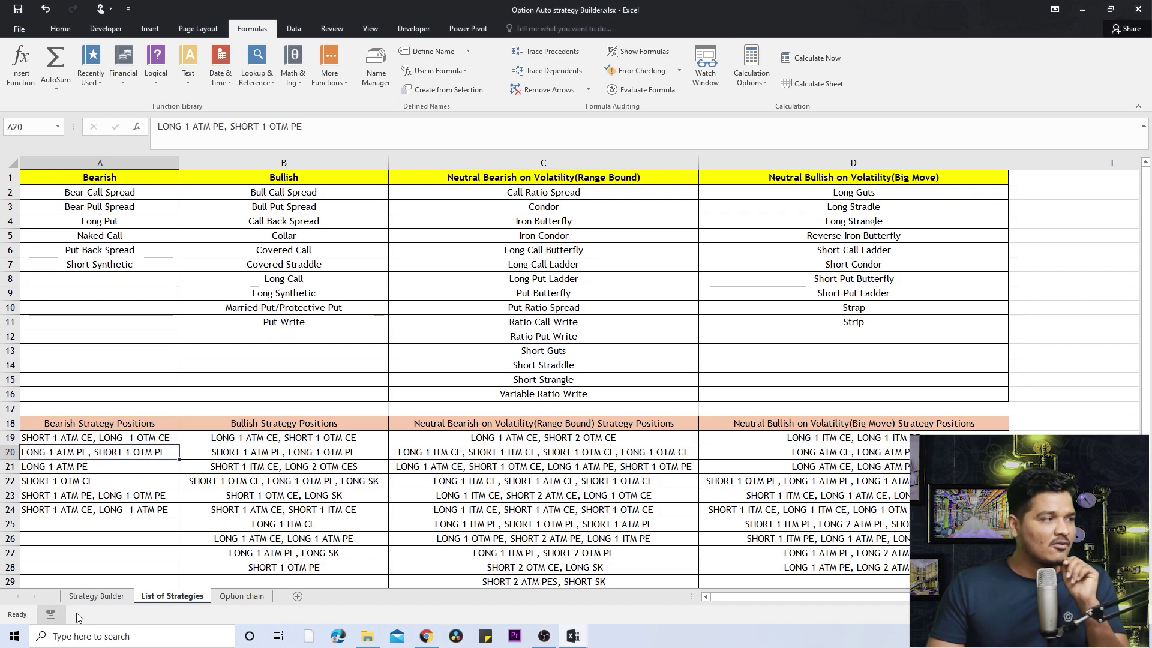
Enlarge the formula display to show the whole nested Positions formula of cell H5 on Strategy Builder
{"action": "left_click", "coordinate": [89, 598]}
{"action": "left_click", "coordinate": [459, 301]}
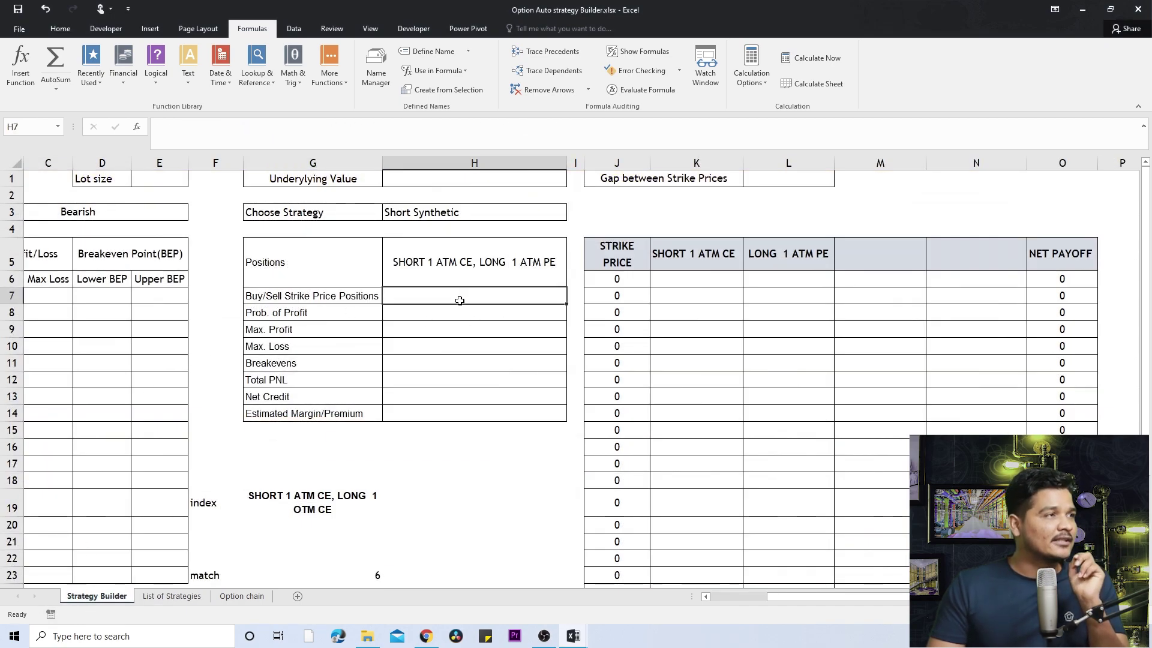
{"action": "key", "text": "Up"}
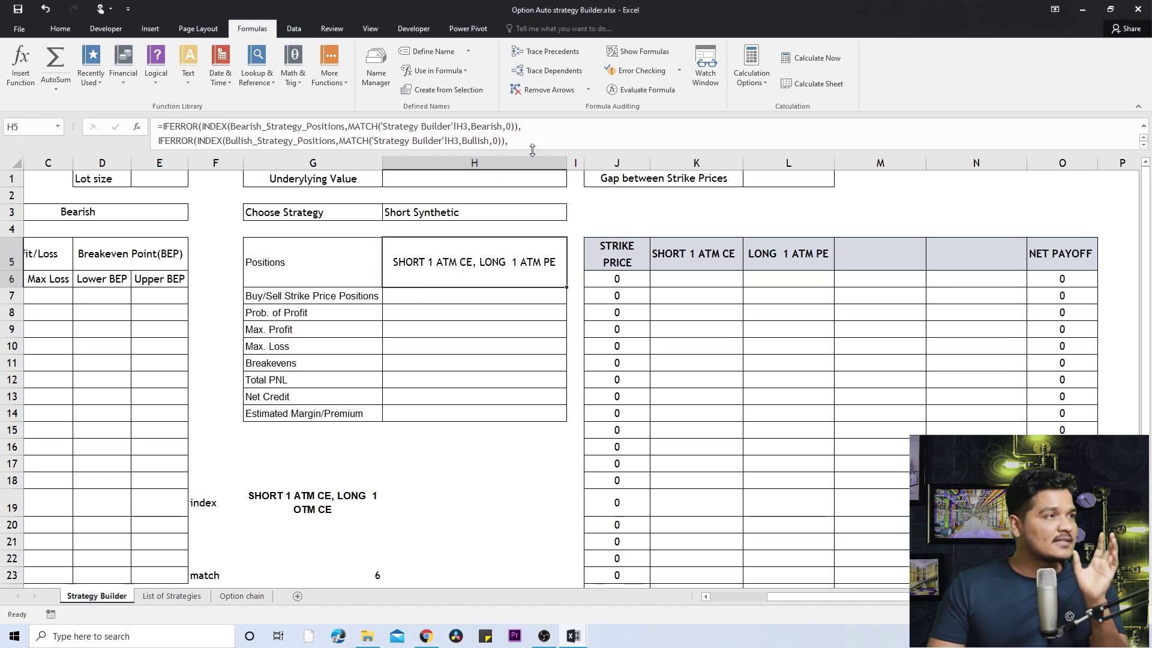
{"action": "left_click_drag", "start_coordinate": [532, 150], "coordinate": [540, 178]}
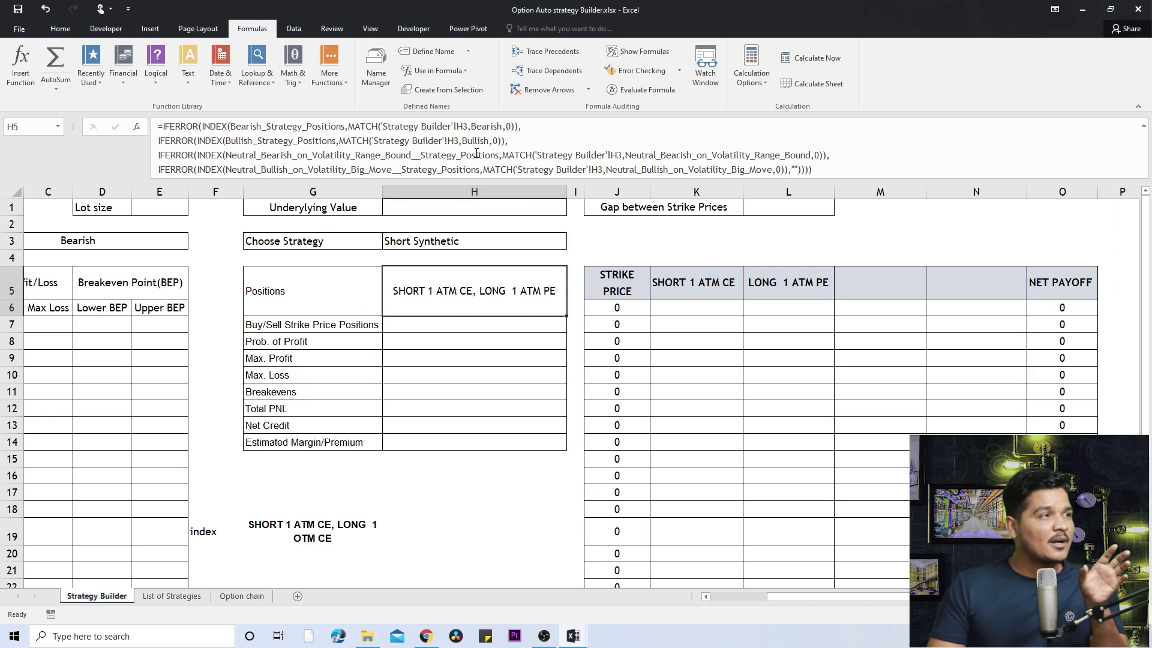
Review the INDEX array and the MATCH type argument of the combined formula in G29
{"action": "scroll", "coordinate": [403, 489], "scroll_direction": "down", "scroll_amount": 3}
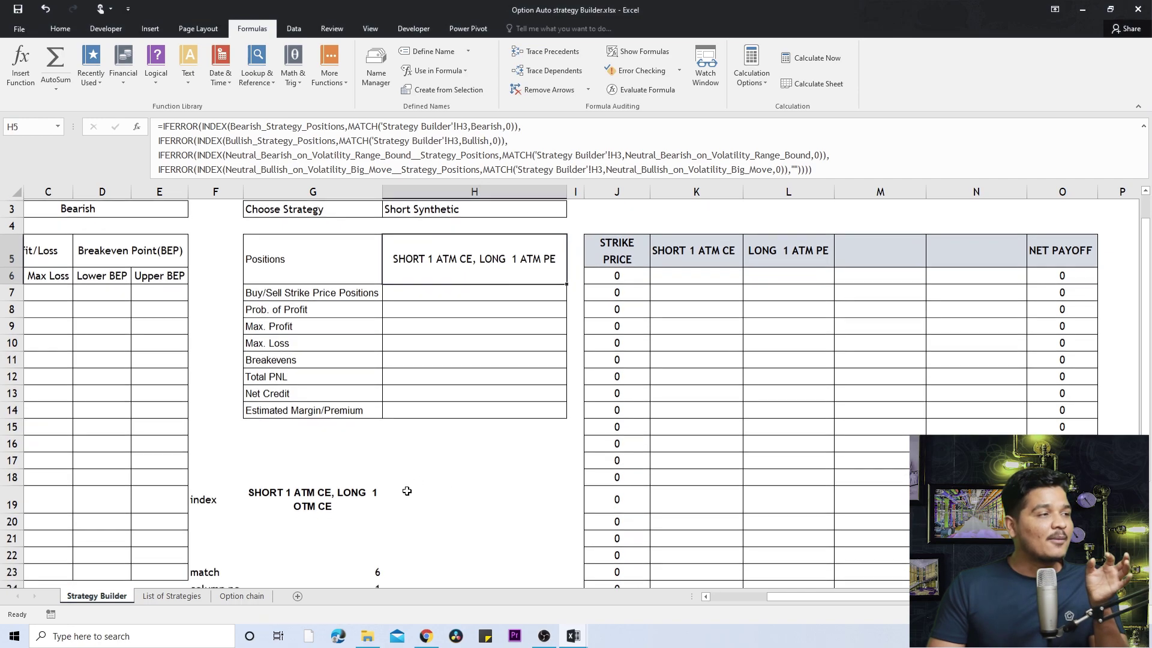
{"action": "left_click", "coordinate": [287, 538]}
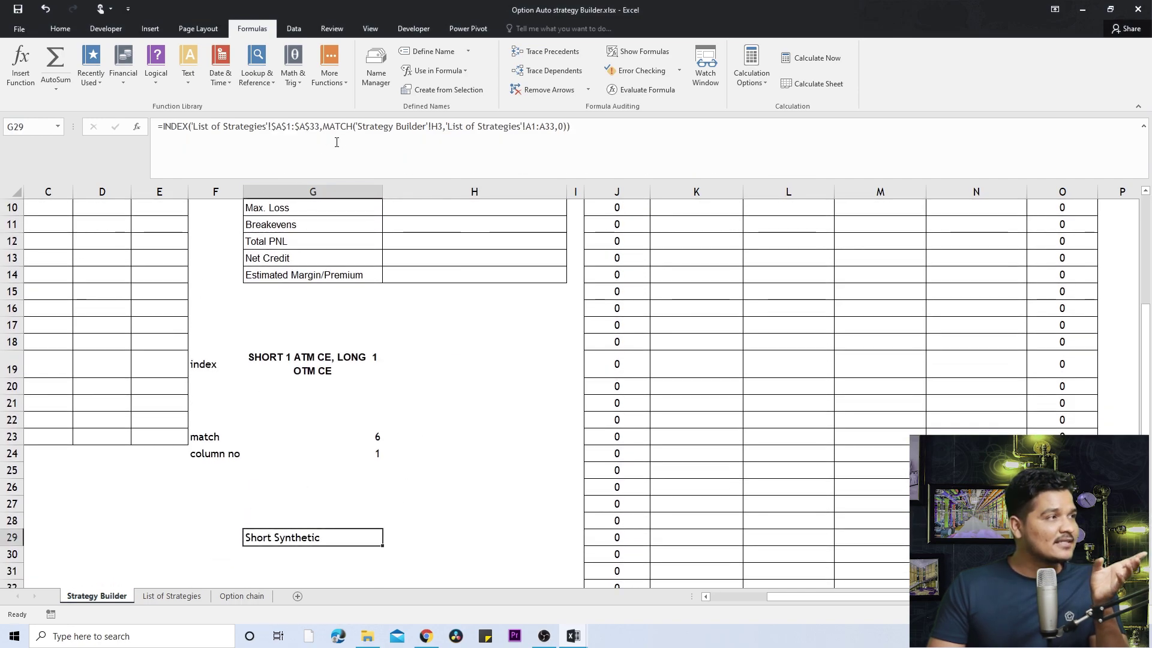
{"action": "left_click_drag", "start_coordinate": [190, 127], "coordinate": [320, 132]}
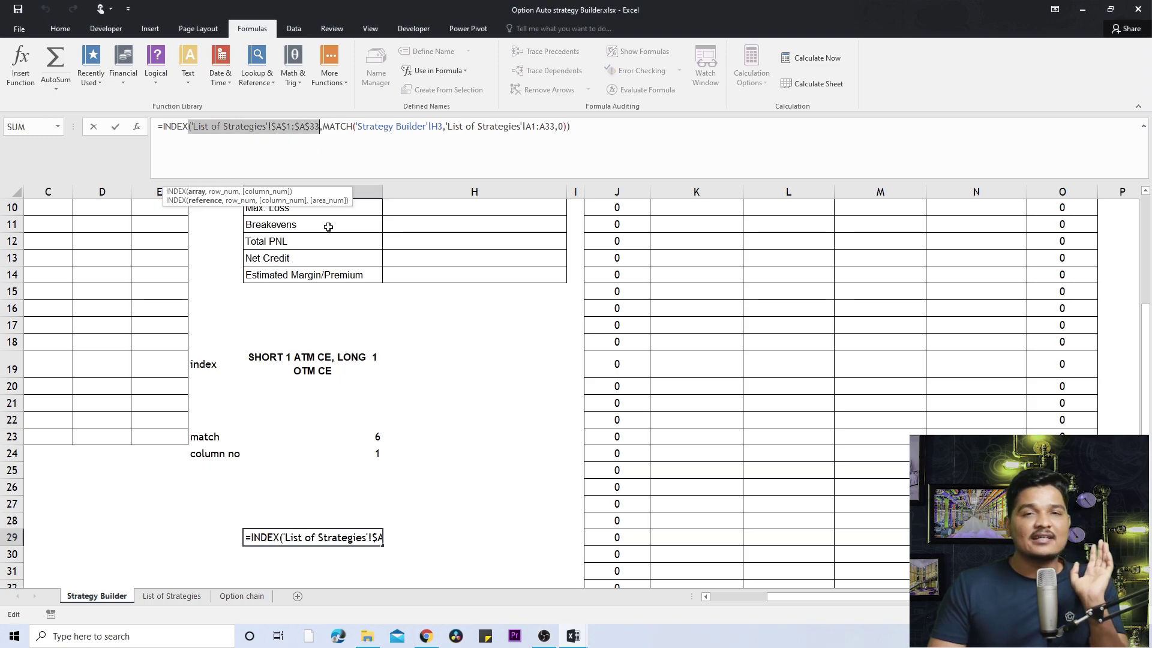
{"action": "left_click", "coordinate": [562, 127]}
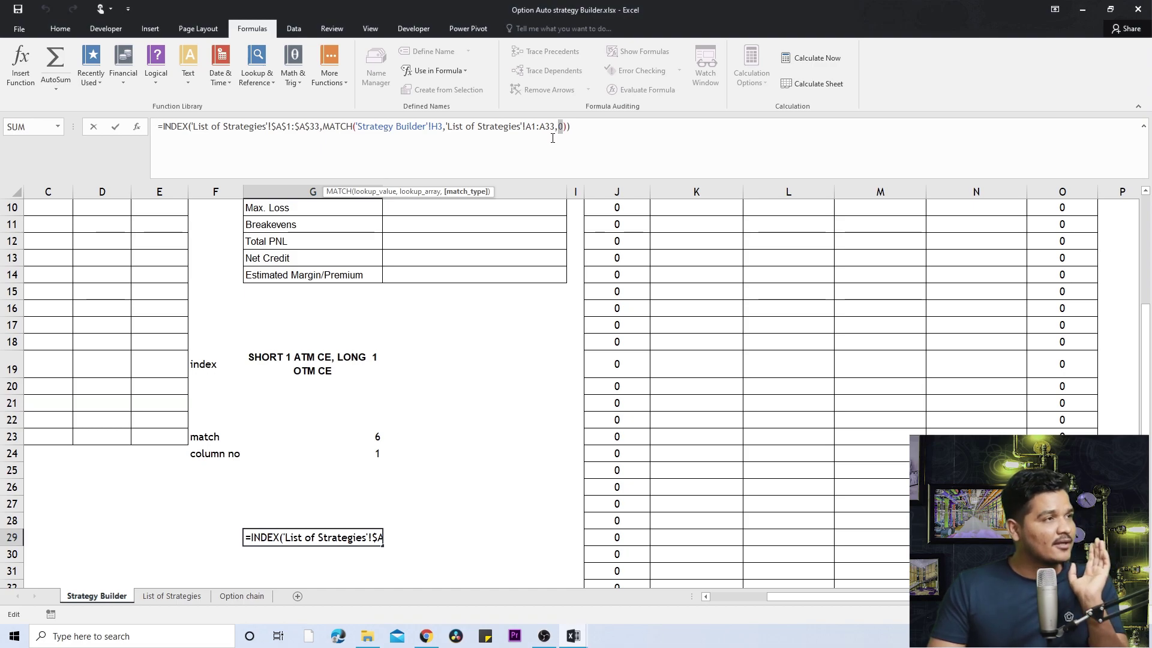
{"action": "key", "text": "ctrl+Return"}
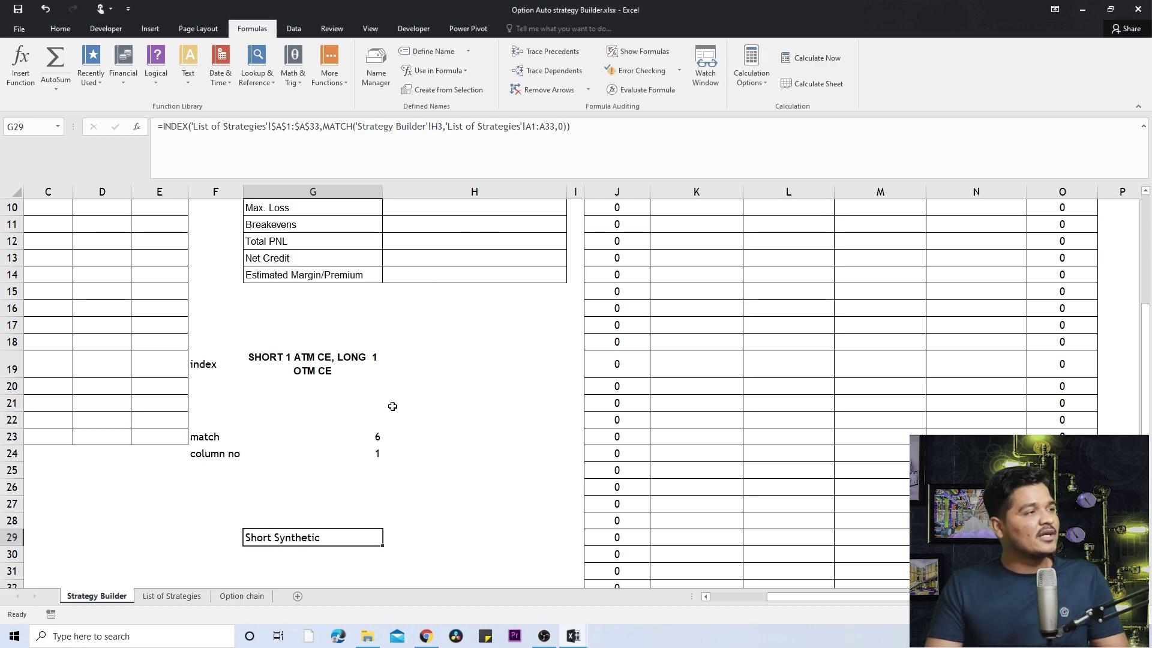
Examine the IFERROR function and the Bearish_Strategy_Positions array at the start of the H5 formula
{"action": "scroll", "coordinate": [391, 405], "scroll_direction": "up", "scroll_amount": 3}
{"action": "left_click", "coordinate": [496, 283]}
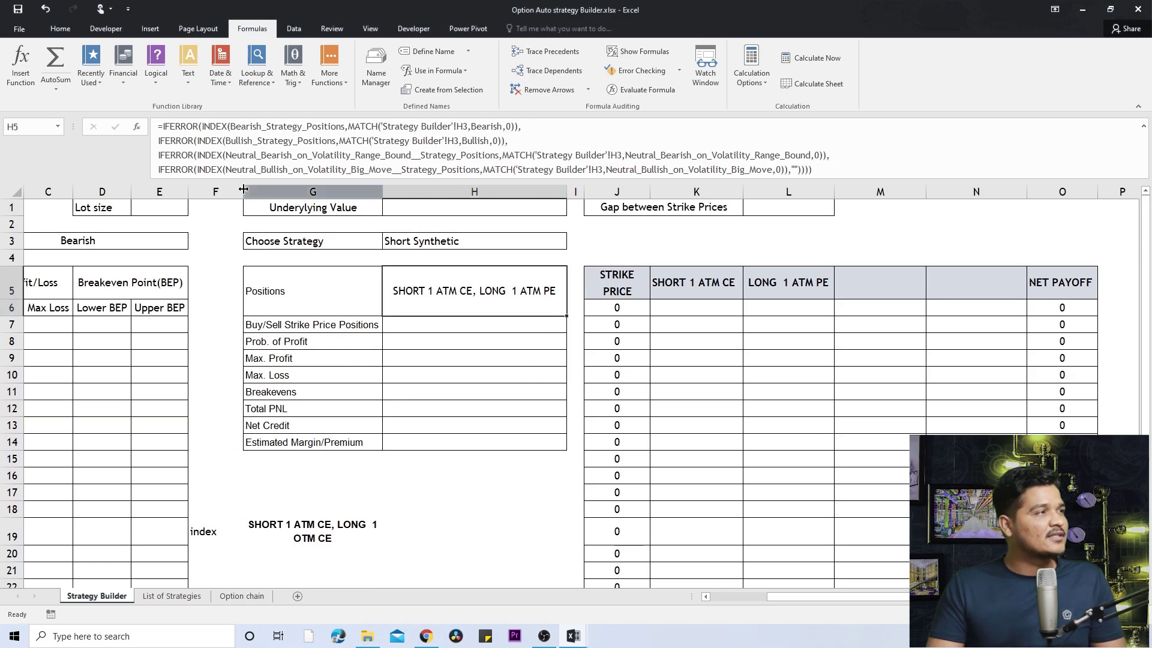
{"action": "left_click", "coordinate": [214, 133]}
{"action": "left_click", "coordinate": [215, 134]}
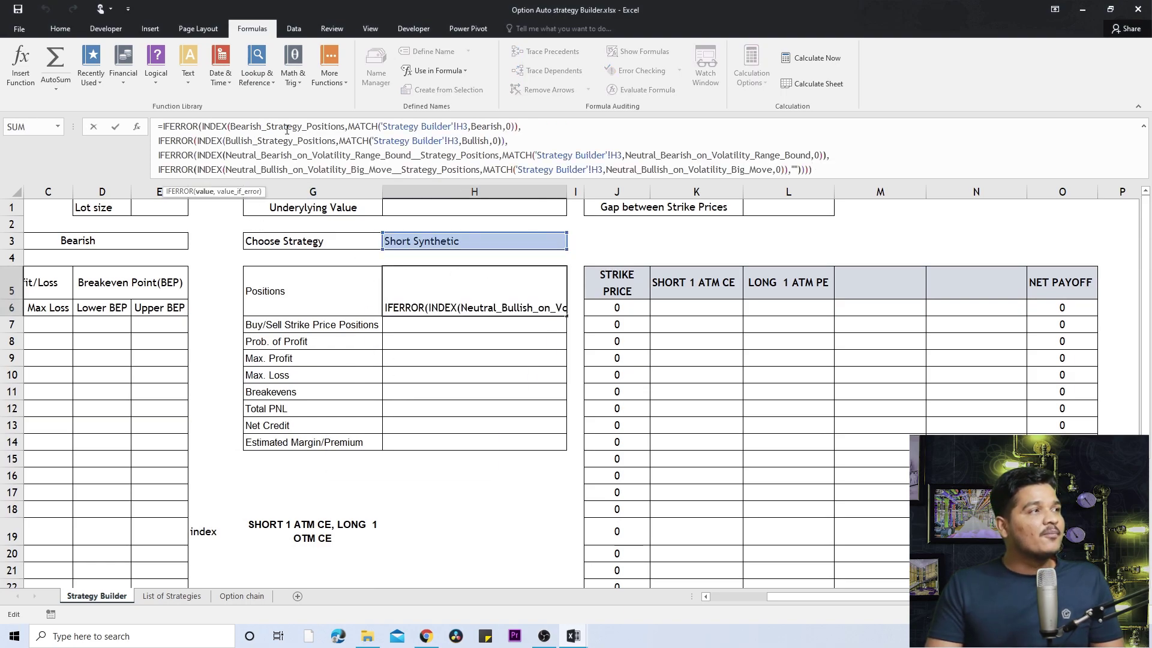
{"action": "left_click", "coordinate": [287, 130]}
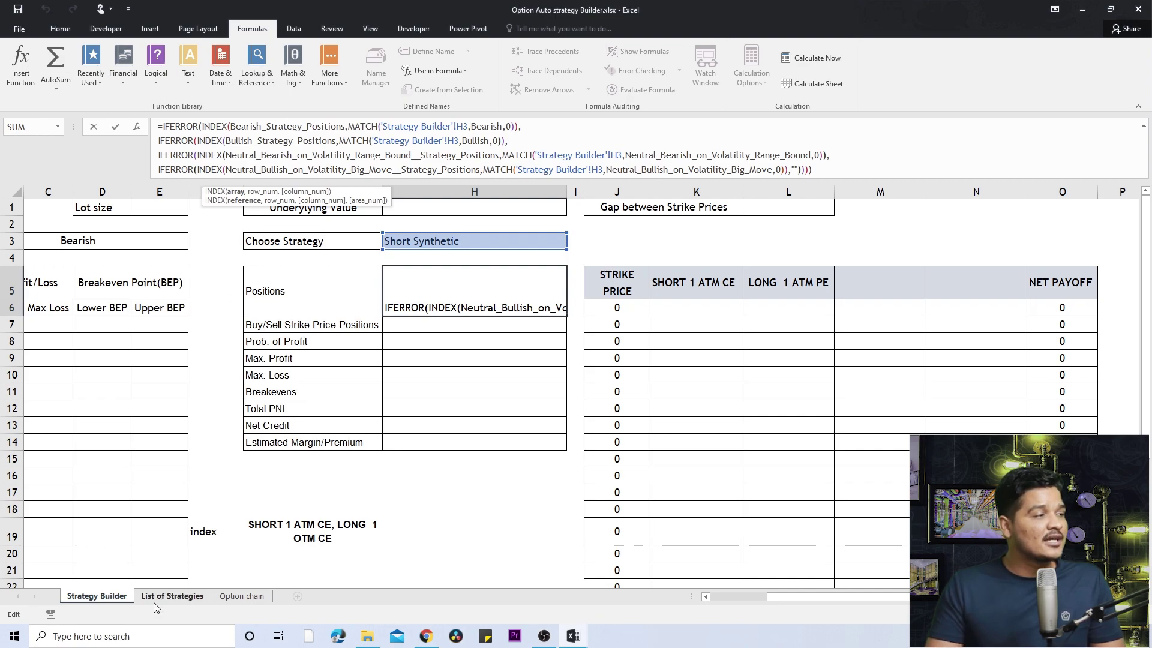
Inspect which cells on List of Strategies the named ranges cover, including Bullish and the Neutral Bearish strategy positions
{"action": "left_click", "coordinate": [171, 596]}
{"action": "left_click", "coordinate": [94, 467]}
{"action": "left_click_drag", "start_coordinate": [94, 467], "coordinate": [152, 282]}
{"action": "scroll", "coordinate": [158, 372], "scroll_direction": "up", "scroll_amount": 5}
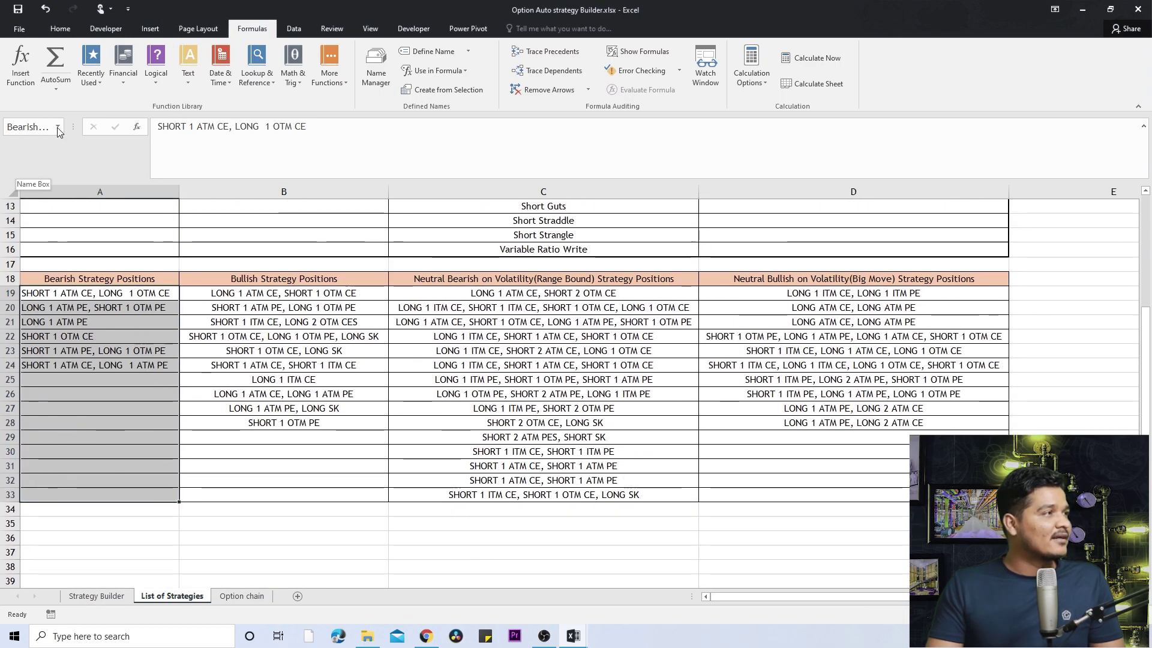
{"action": "left_click", "coordinate": [57, 129]}
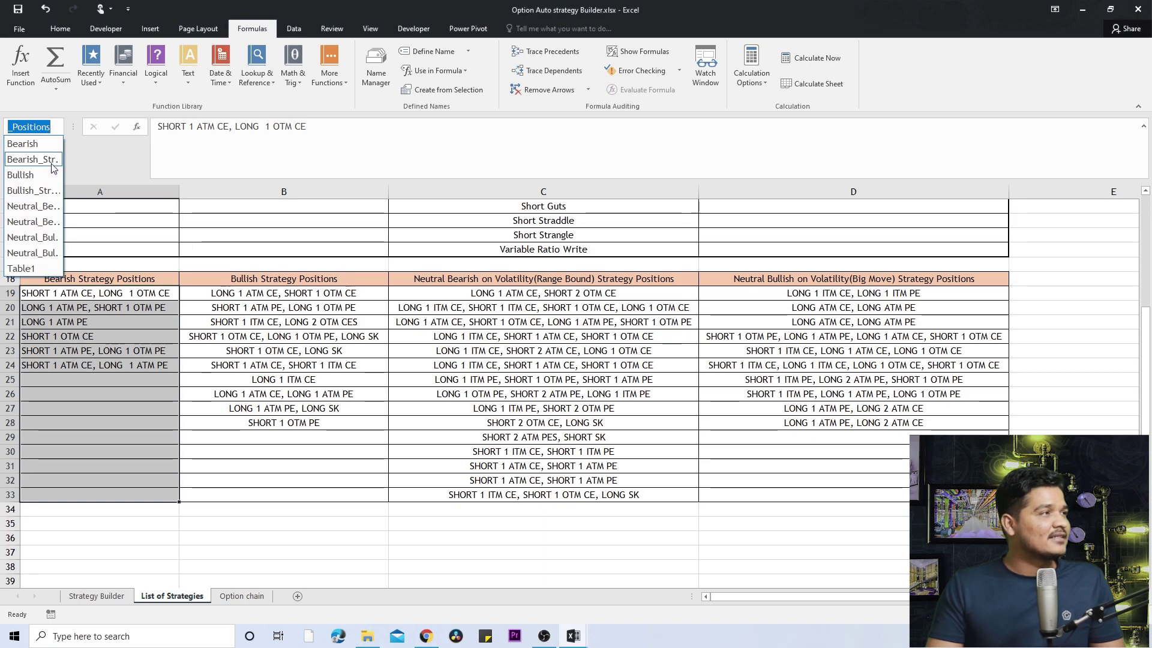
{"action": "left_click", "coordinate": [24, 175]}
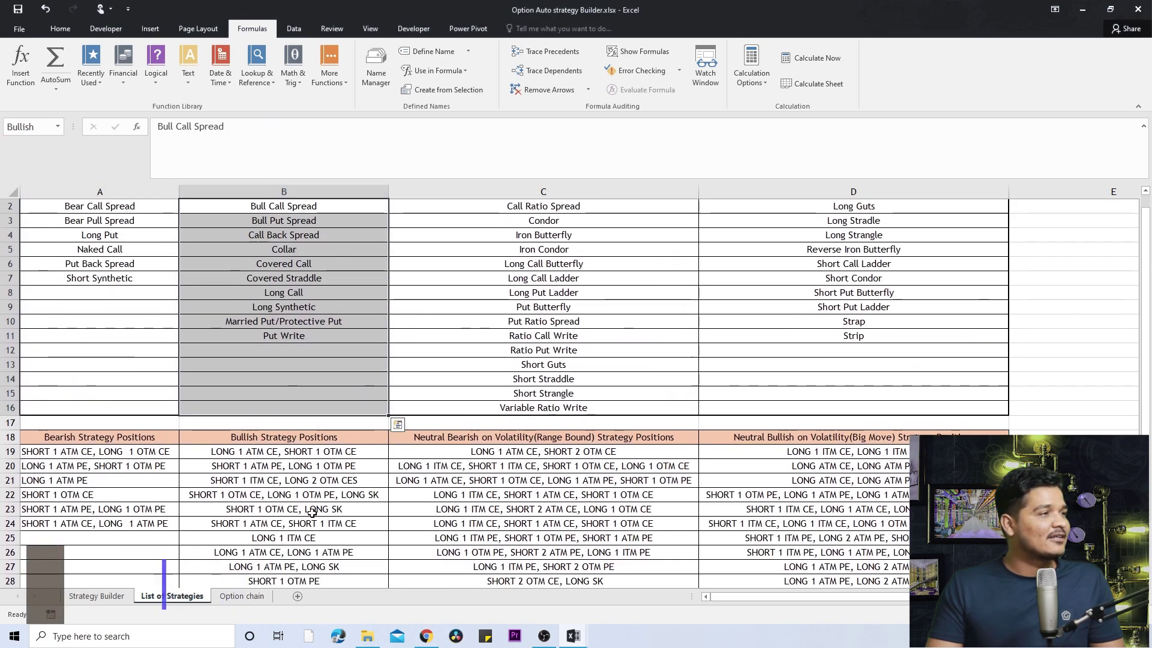
{"action": "left_click", "coordinate": [57, 127]}
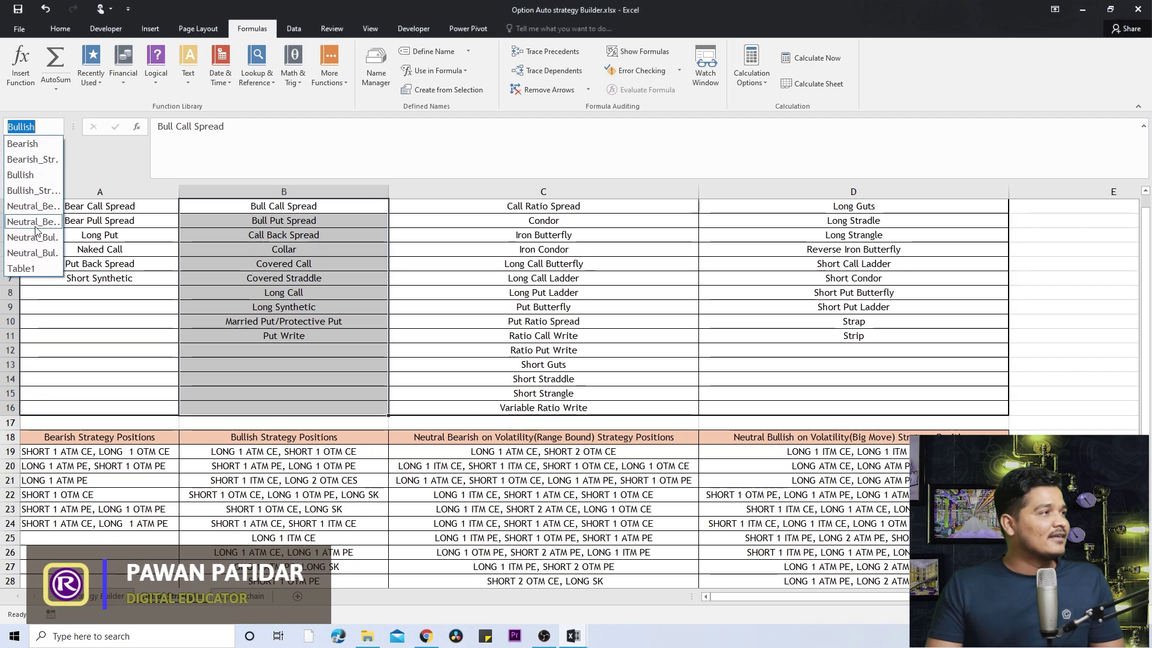
{"action": "left_click", "coordinate": [35, 227]}
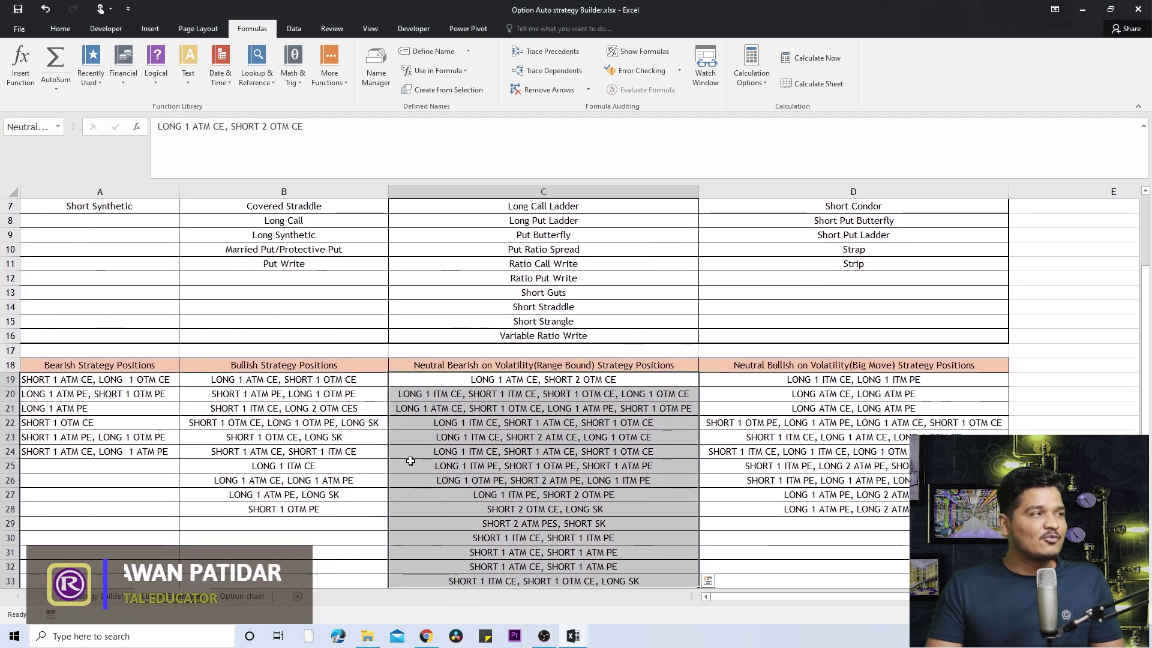
Trace the Bearish_Strategy_Positions array of the H5 formula to its source column and examine the nested MATCH arguments
{"action": "left_click", "coordinate": [88, 599]}
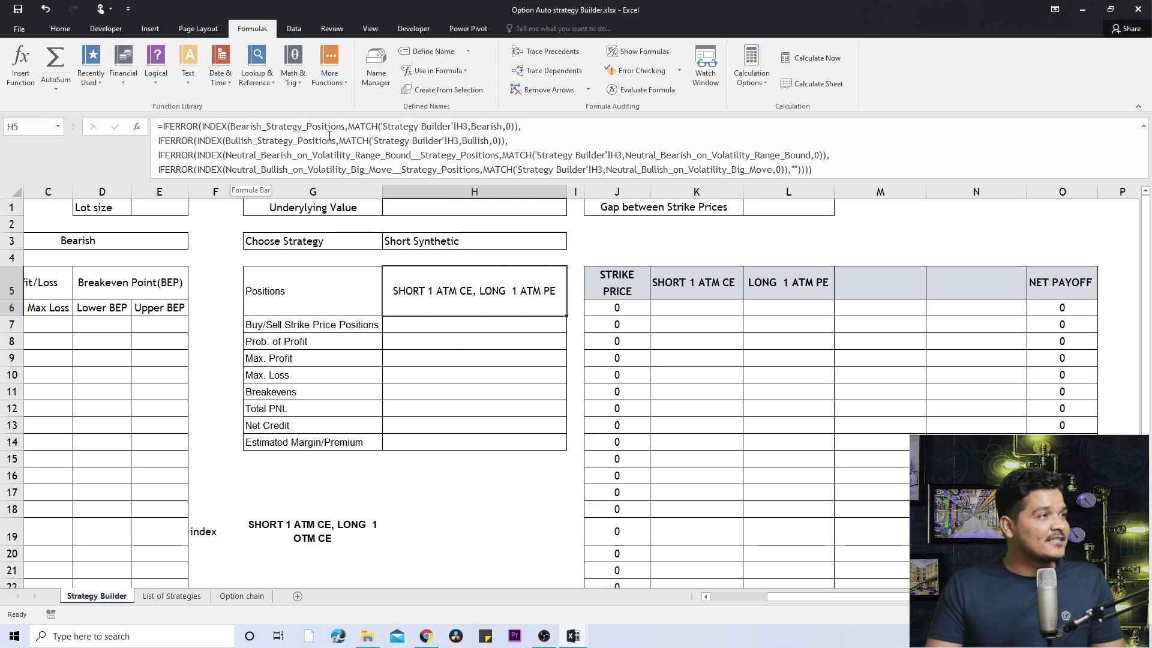
{"action": "left_click", "coordinate": [171, 595]}
{"action": "left_click_drag", "start_coordinate": [90, 364], "coordinate": [93, 552]}
{"action": "left_click", "coordinate": [96, 596]}
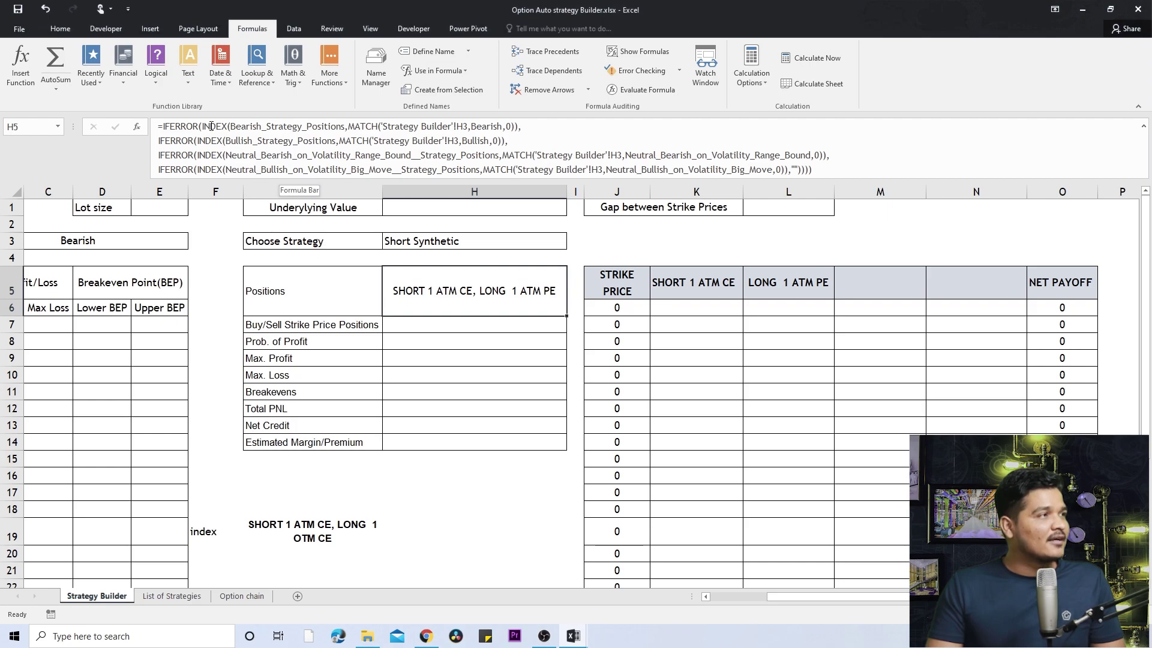
{"action": "left_click", "coordinate": [246, 126]}
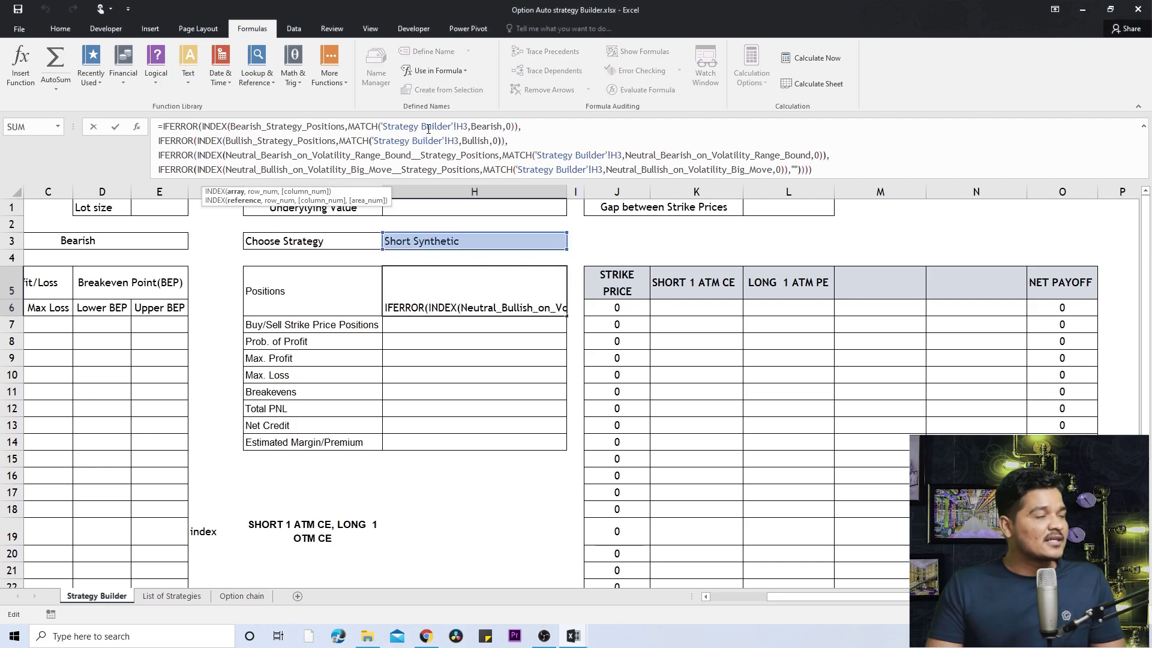
{"action": "left_click", "coordinate": [428, 127]}
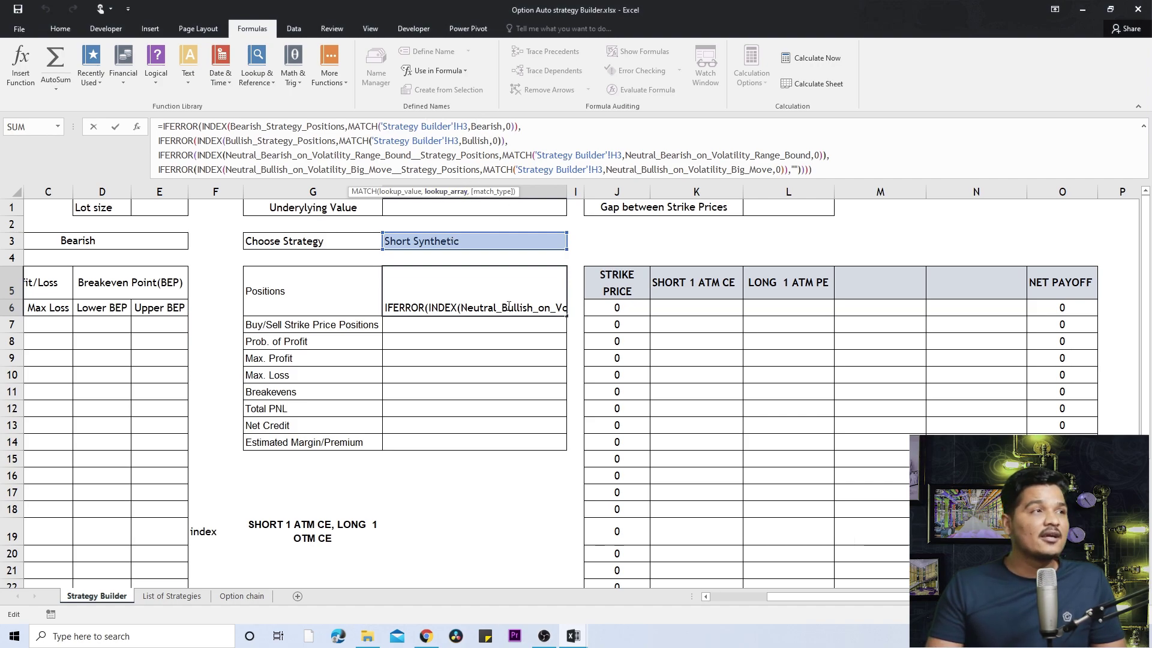
Compare the Bearish strategy names used by MATCH with the Bearish Strategy Positions cells used by INDEX
{"action": "left_click", "coordinate": [165, 599]}
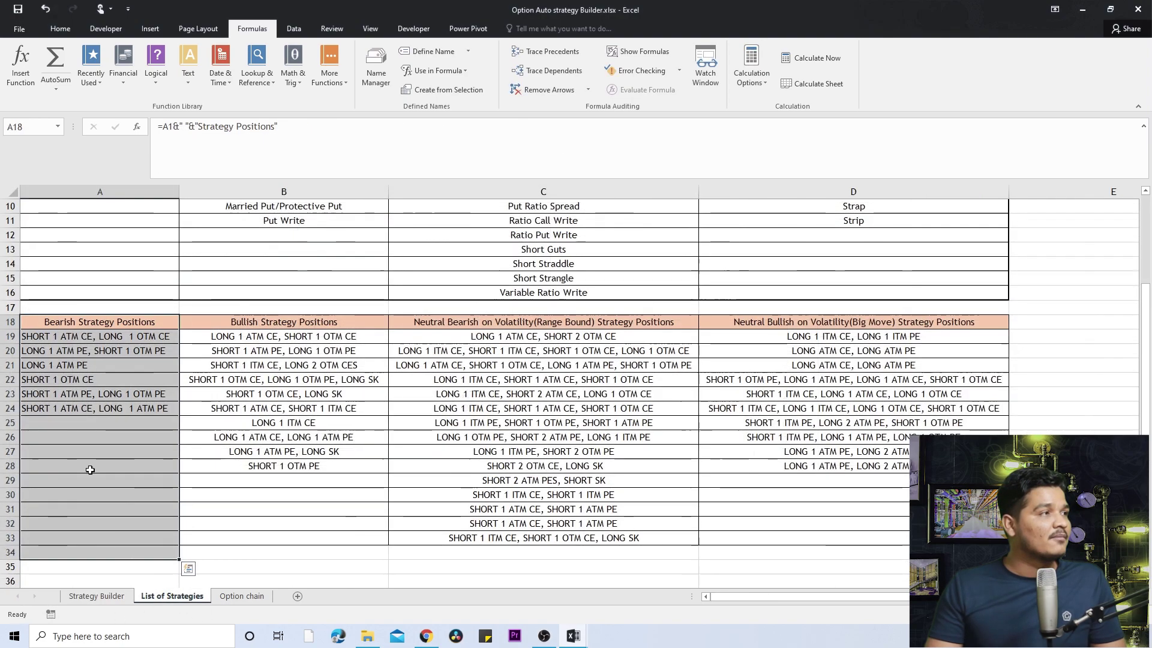
{"action": "scroll", "coordinate": [120, 334], "scroll_direction": "up", "scroll_amount": 3}
{"action": "left_click_drag", "start_coordinate": [112, 224], "coordinate": [117, 308]}
{"action": "left_click_drag", "start_coordinate": [115, 223], "coordinate": [119, 327]}
{"action": "scroll", "coordinate": [102, 407], "scroll_direction": "down", "scroll_amount": 2}
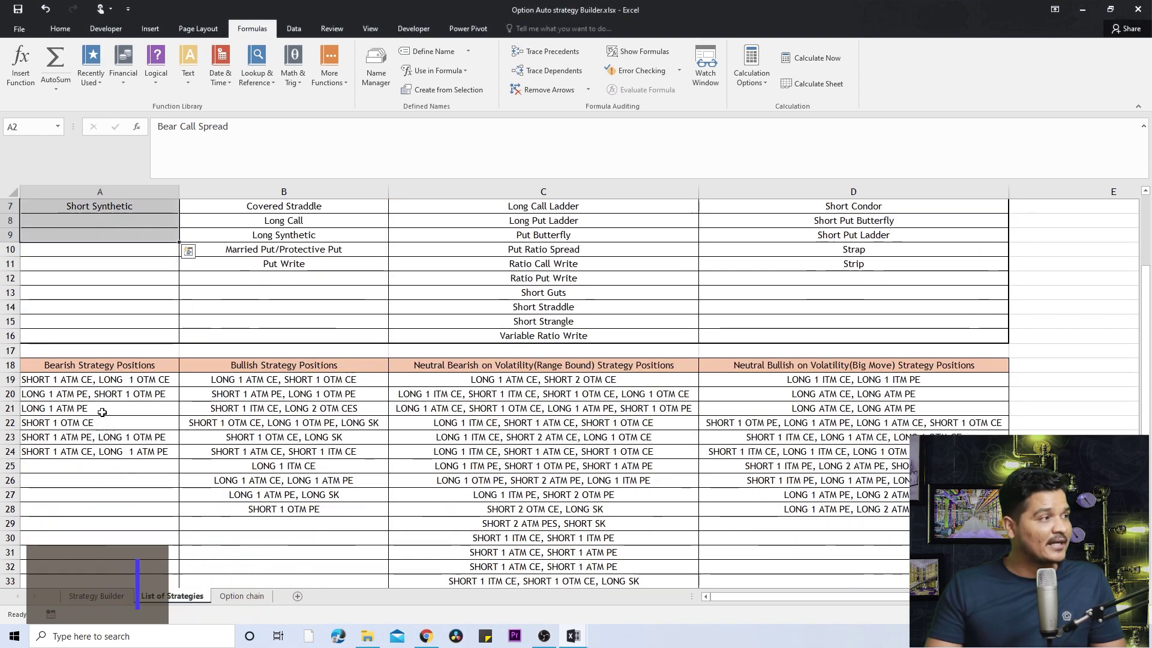
{"action": "left_click_drag", "start_coordinate": [105, 380], "coordinate": [116, 478]}
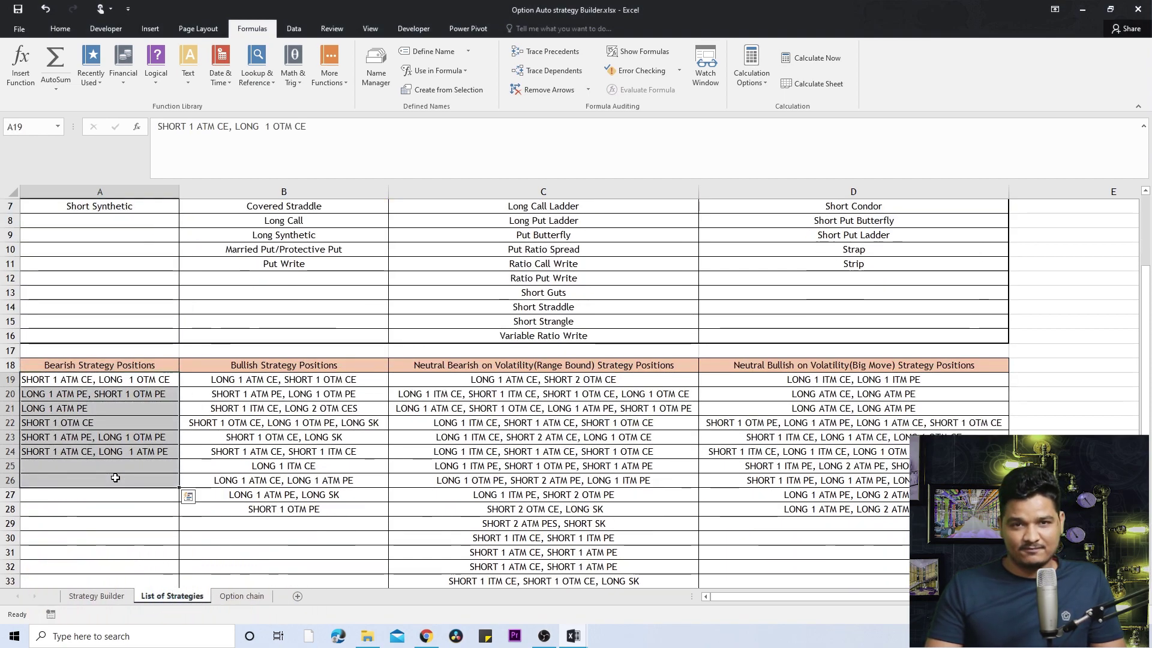
Copy the first IFERROR line of the H5 Positions formula and paste it into a new Notepad document
{"action": "left_click", "coordinate": [75, 597]}
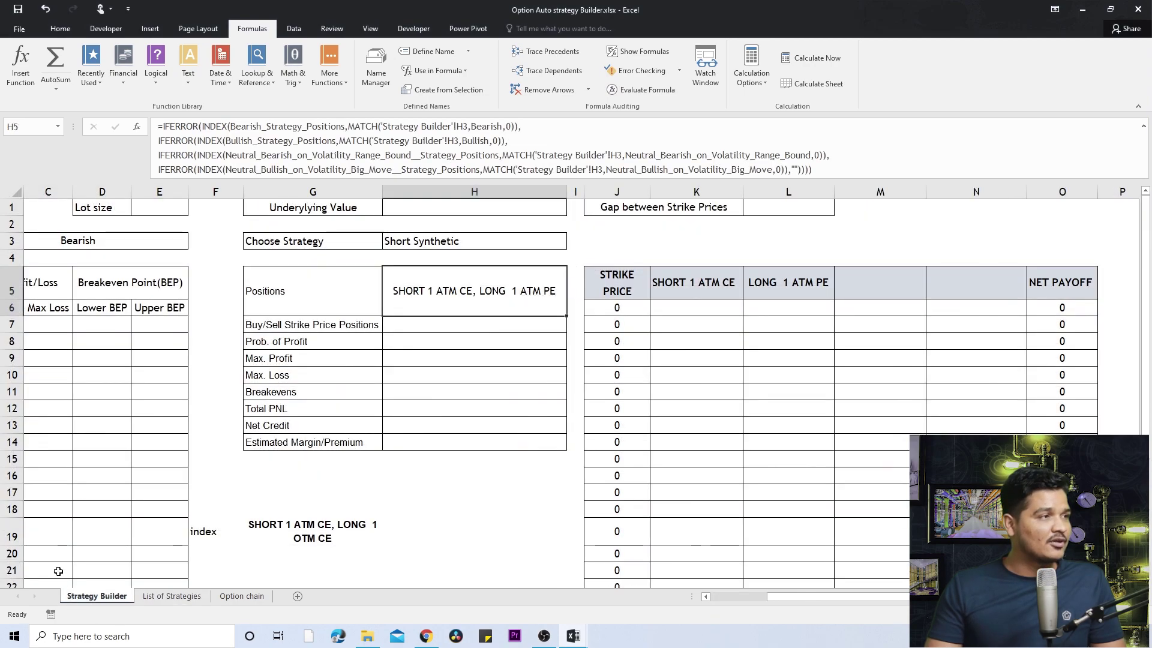
{"action": "left_click_drag", "start_coordinate": [538, 128], "coordinate": [158, 126]}
{"action": "key", "text": "ctrl+c"}
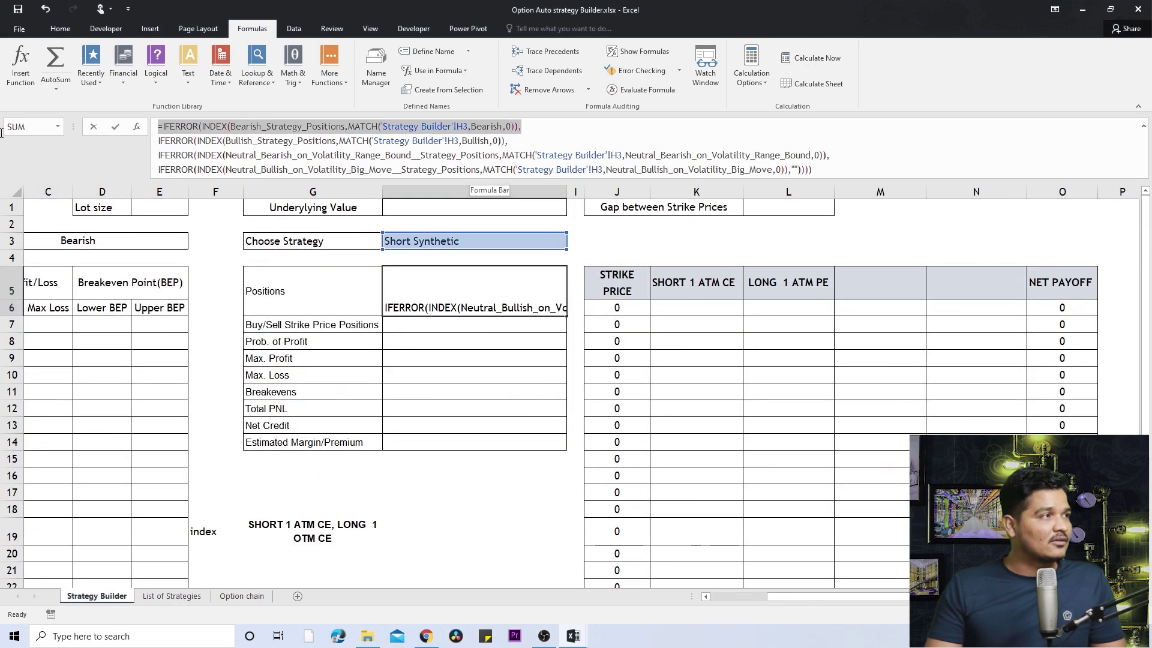
{"action": "left_click", "coordinate": [135, 639]}
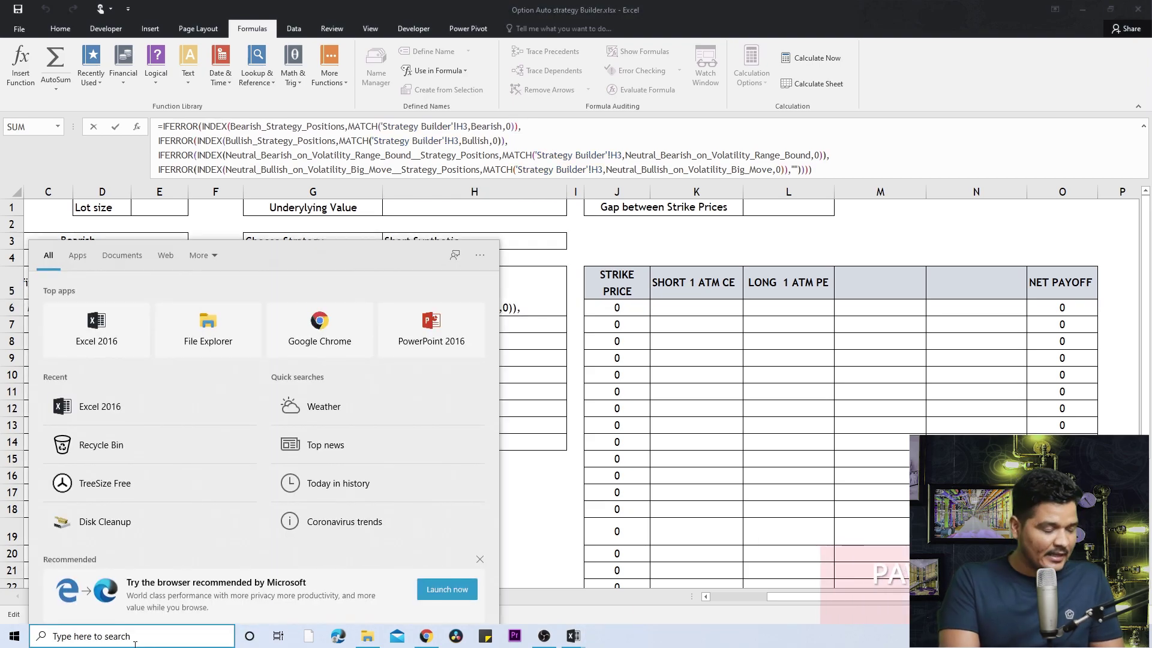
{"action": "type", "text": "notepad"}
{"action": "key", "text": "Return"}
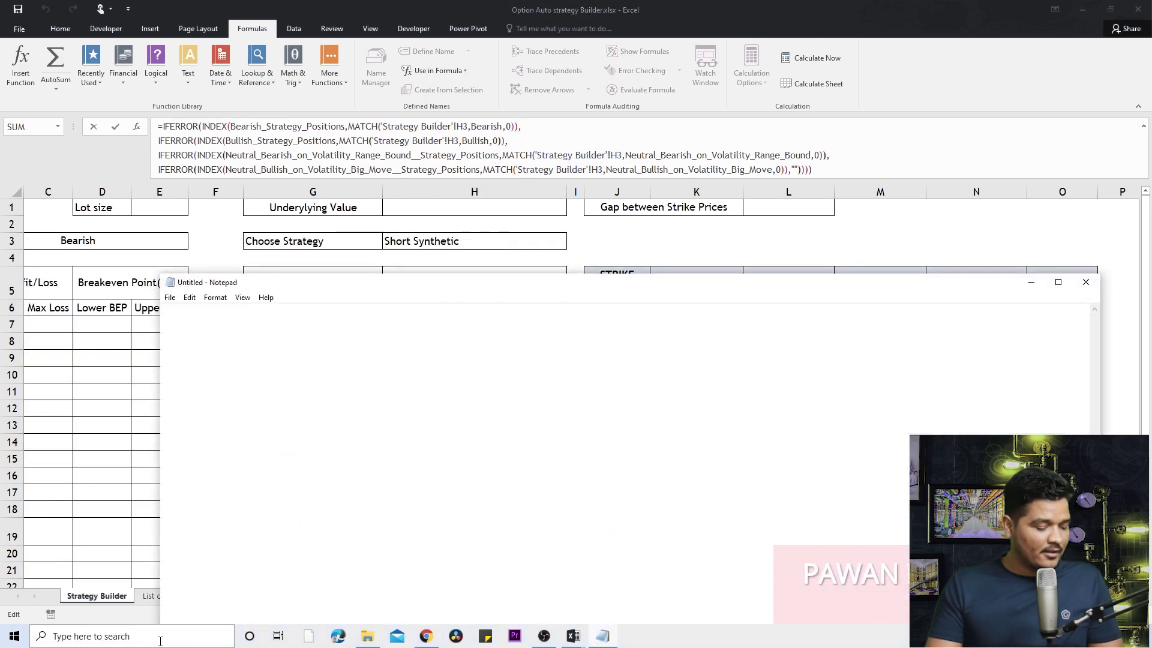
{"action": "key", "text": "ctrl+v"}
Reposition the Notepad window, enlarge its text and highlight the Bearish_Strategy_Positions argument of the pasted formula
{"action": "left_click_drag", "start_coordinate": [391, 286], "coordinate": [418, 175]}
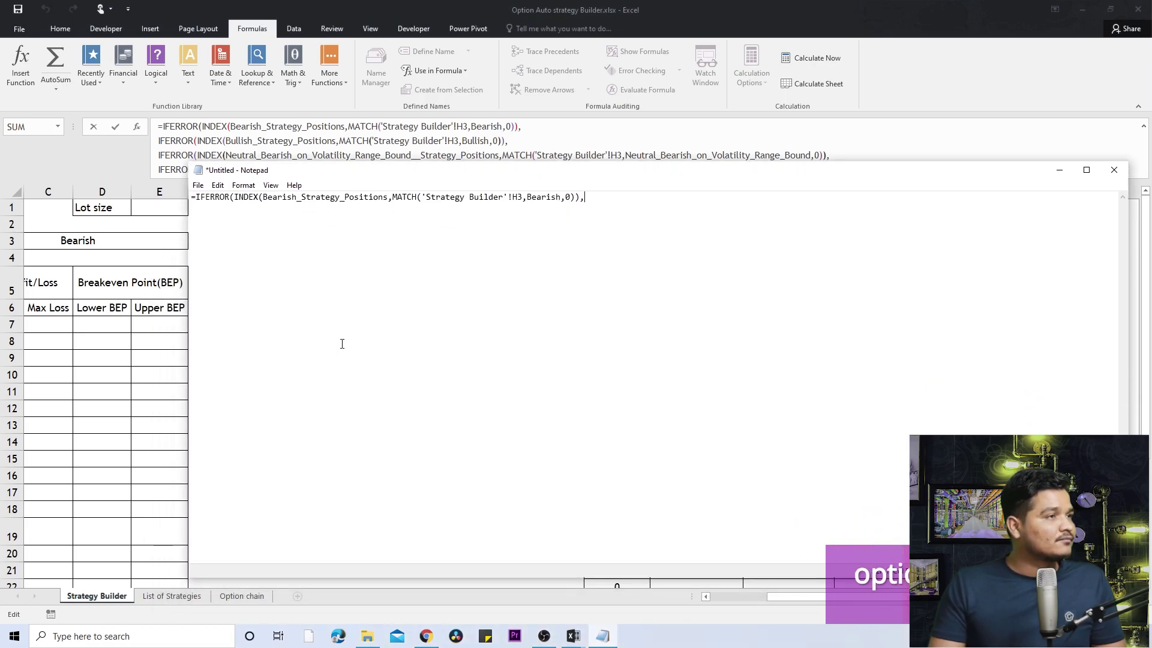
{"action": "scroll", "coordinate": [342, 343], "scroll_direction": "up", "scroll_amount": 6}
{"action": "scroll", "coordinate": [342, 344], "scroll_direction": "up", "scroll_amount": 3}
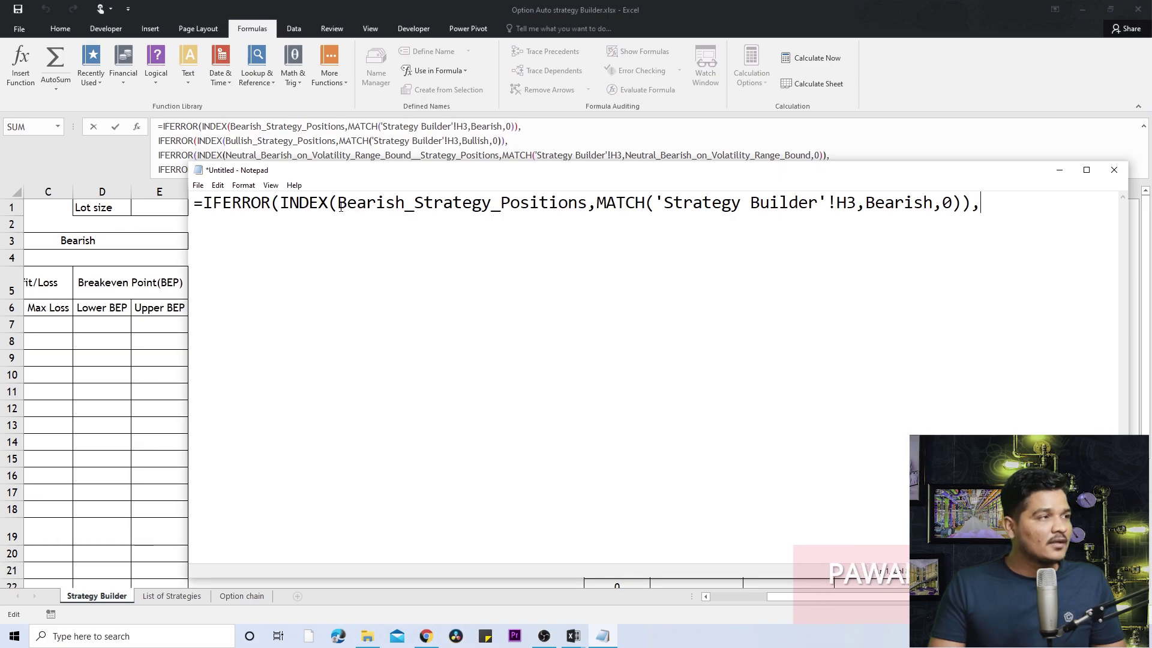
{"action": "left_click_drag", "start_coordinate": [337, 204], "coordinate": [586, 206]}
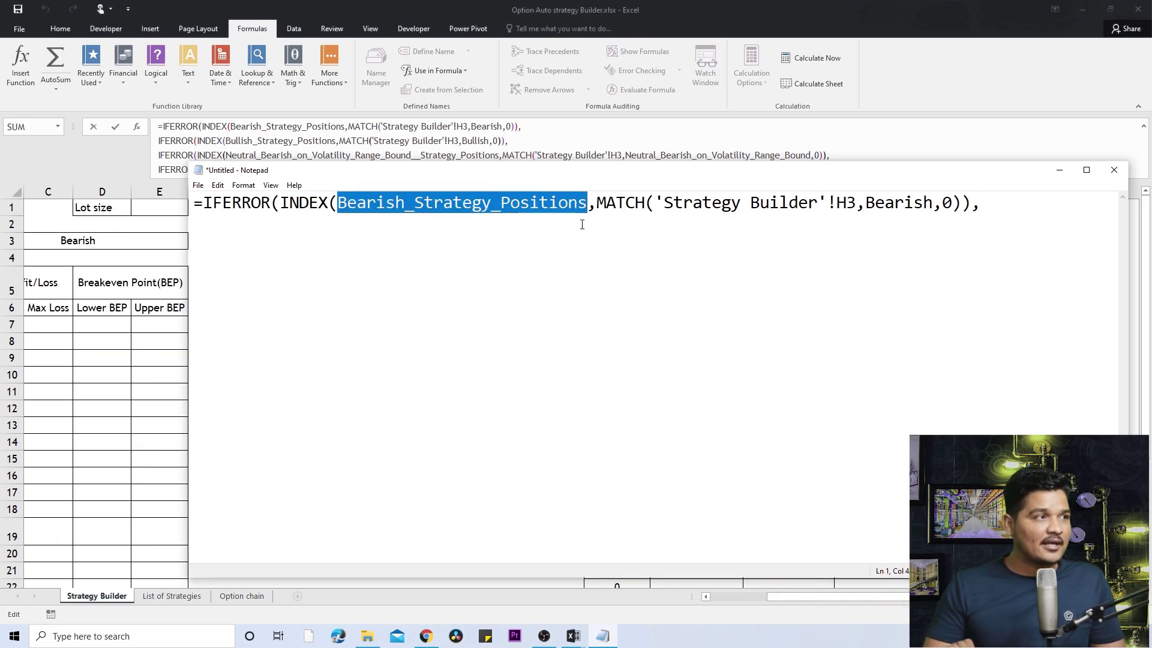
Examine the Bearish_Strategy_Positions array and each MATCH argument in the Notepad formula, repositioning Notepad so the Choose Strategy cell is visible
{"action": "left_click", "coordinate": [502, 206]}
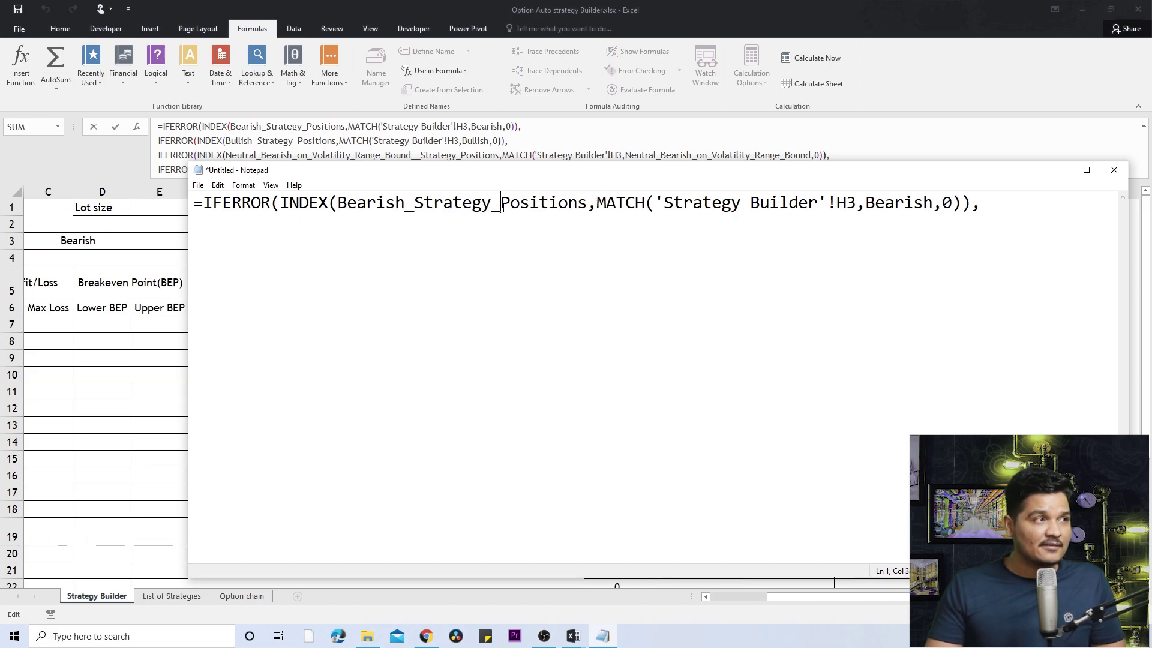
{"action": "left_click_drag", "start_coordinate": [534, 206], "coordinate": [592, 201]}
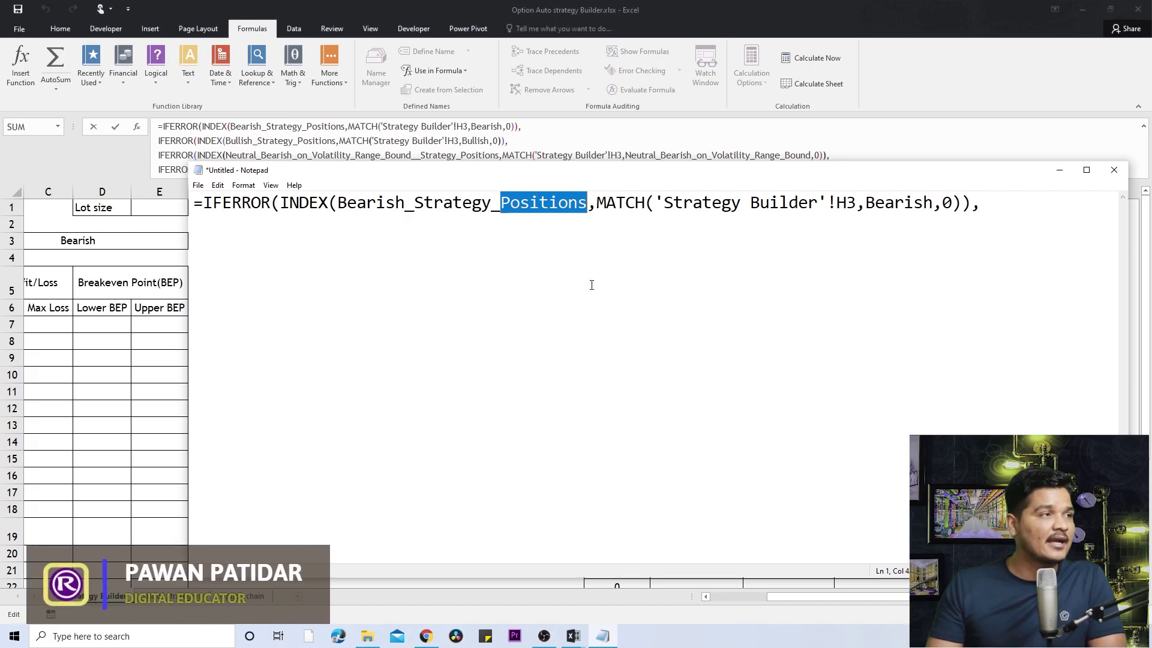
{"action": "left_click_drag", "start_coordinate": [337, 204], "coordinate": [586, 213]}
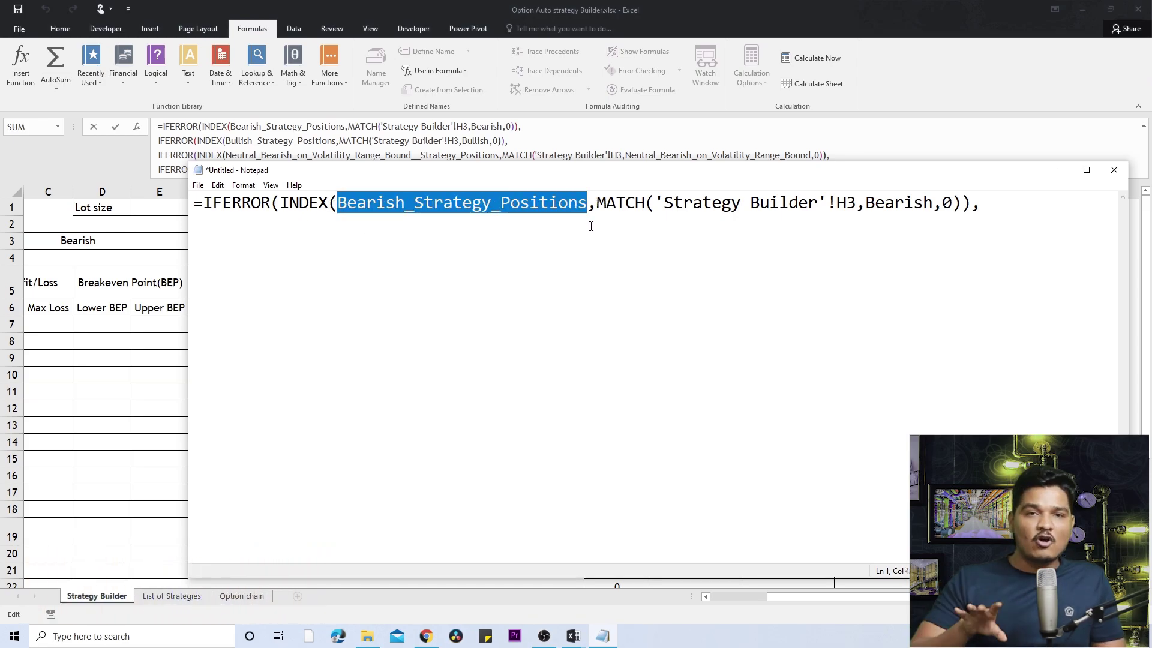
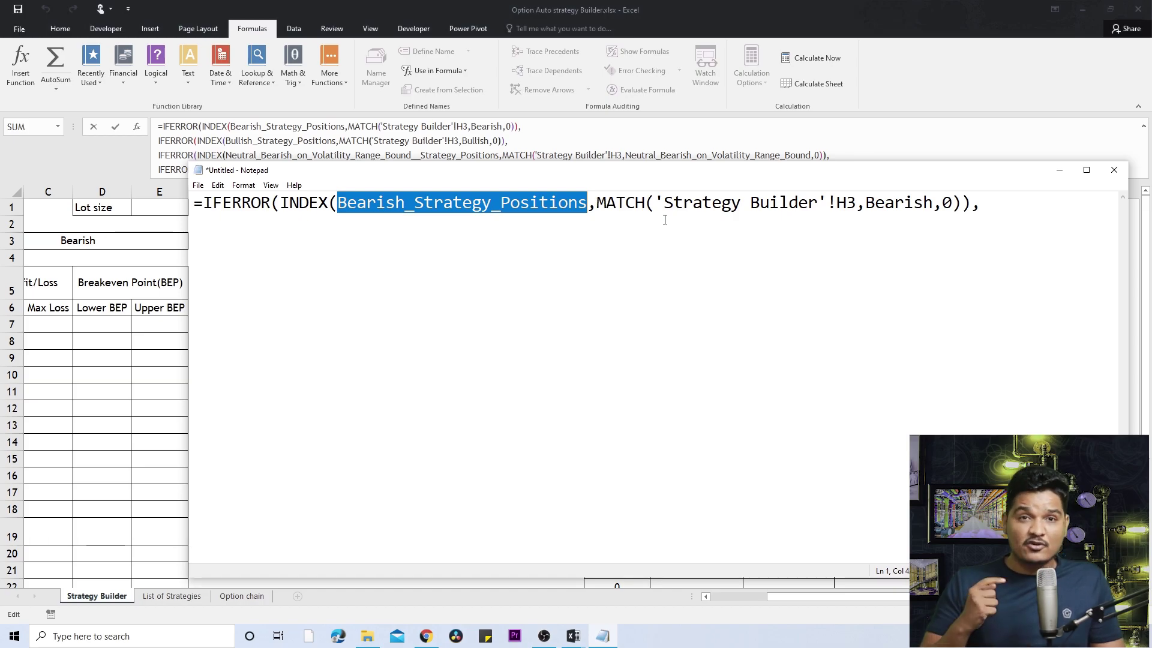
{"action": "left_click_drag", "start_coordinate": [654, 181], "coordinate": [545, 322]}
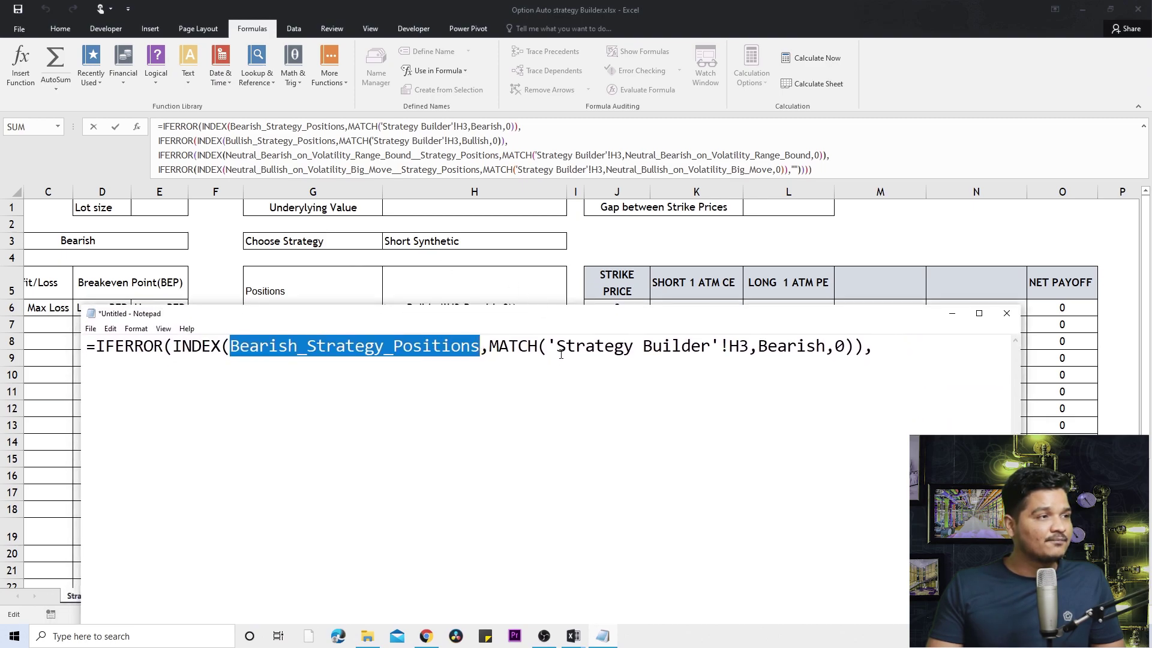
{"action": "left_click_drag", "start_coordinate": [548, 348], "coordinate": [745, 354]}
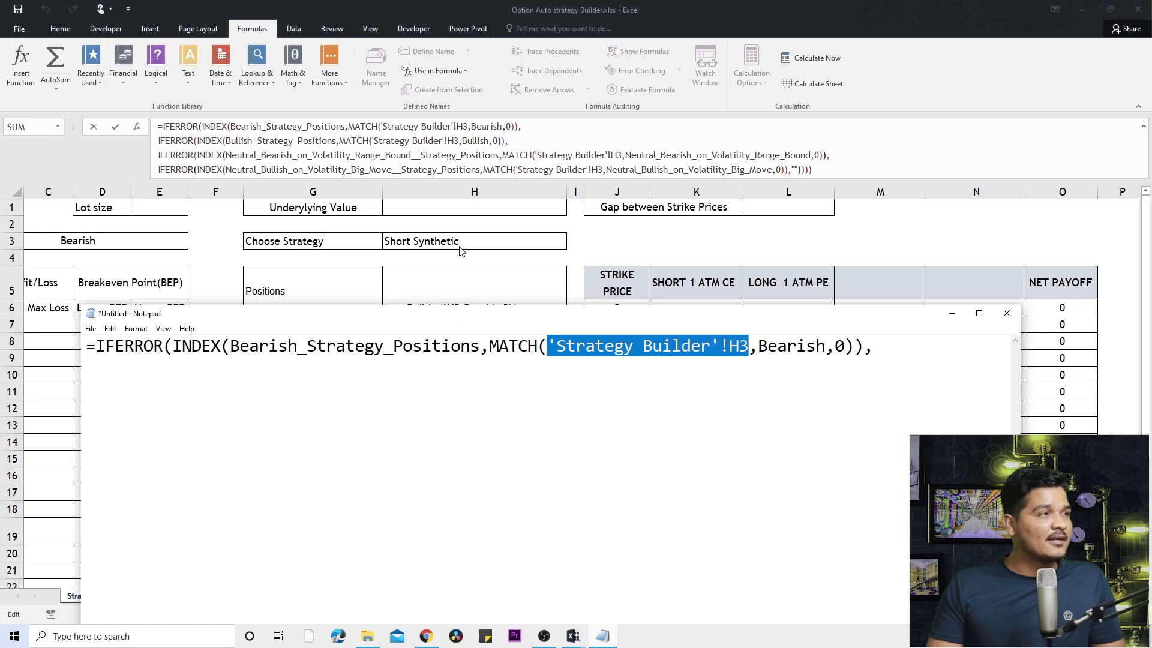
{"action": "left_click_drag", "start_coordinate": [759, 350], "coordinate": [828, 349]}
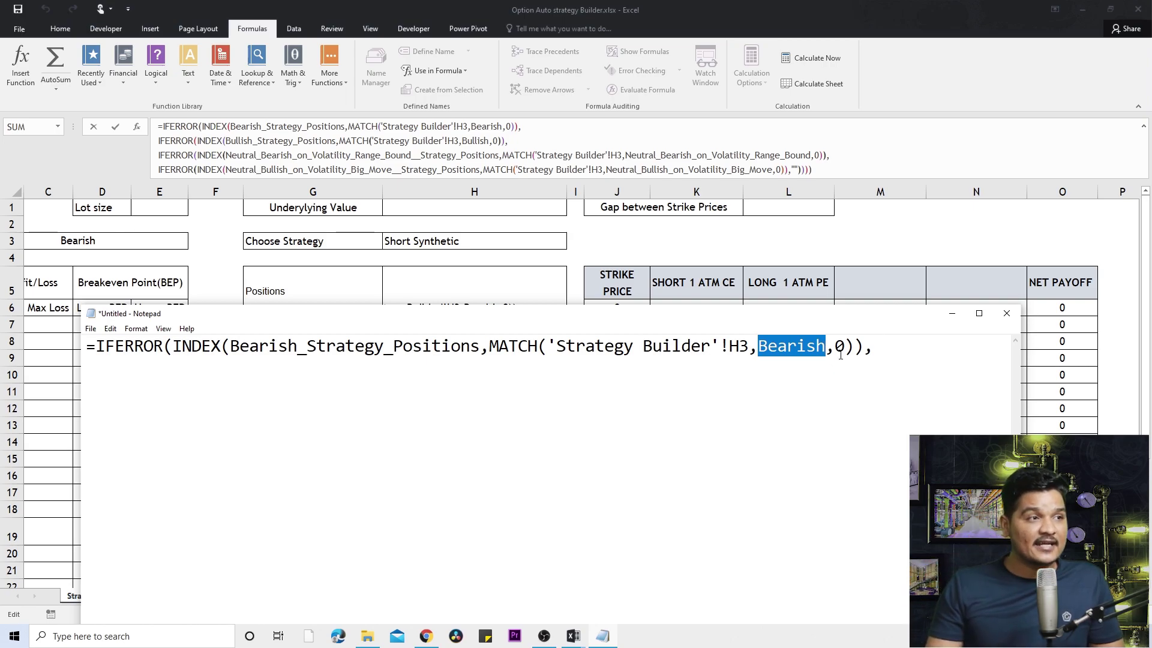
{"action": "double_click", "coordinate": [840, 346]}
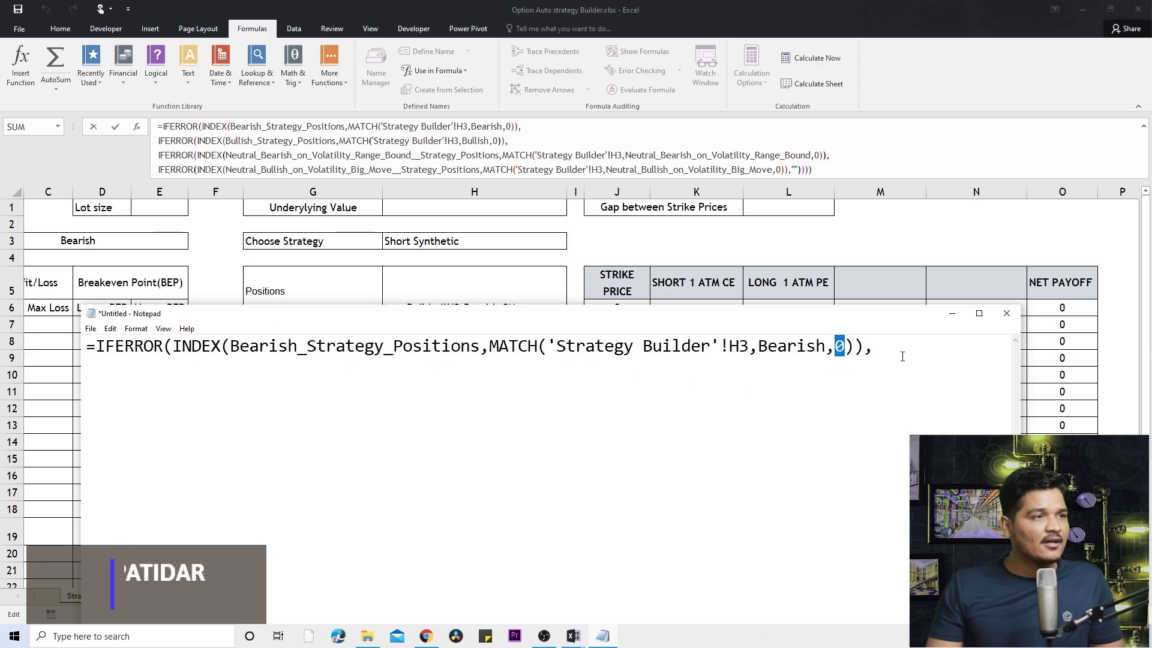
Complete the Notepad formula with an empty-string fallback "" and a closing parenthesis
{"action": "left_click", "coordinate": [870, 356]}
{"action": "type", "text": "\"\")"}
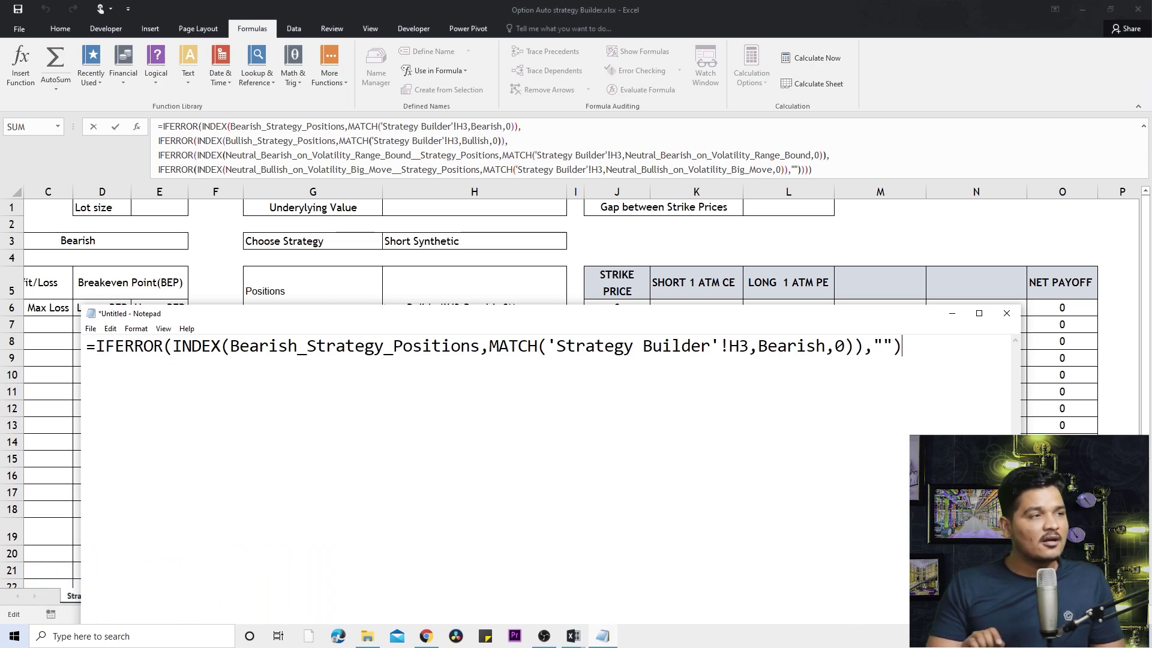
{"action": "left_click_drag", "start_coordinate": [230, 346], "coordinate": [388, 356]}
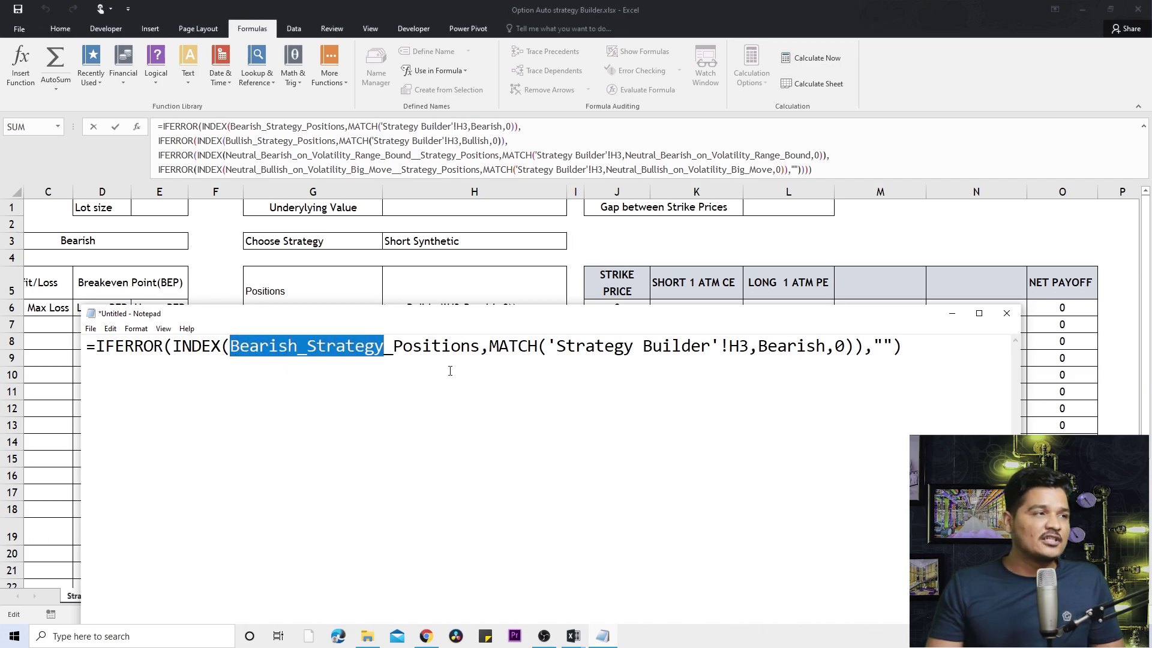
Replace the "" fallback with a nested copy of the Bearish IFERROR INDEX-MATCH expression, ending it with its own "" fallback
{"action": "left_click_drag", "start_coordinate": [910, 348], "coordinate": [2, 354]}
{"action": "key", "text": "ctrl+c"}
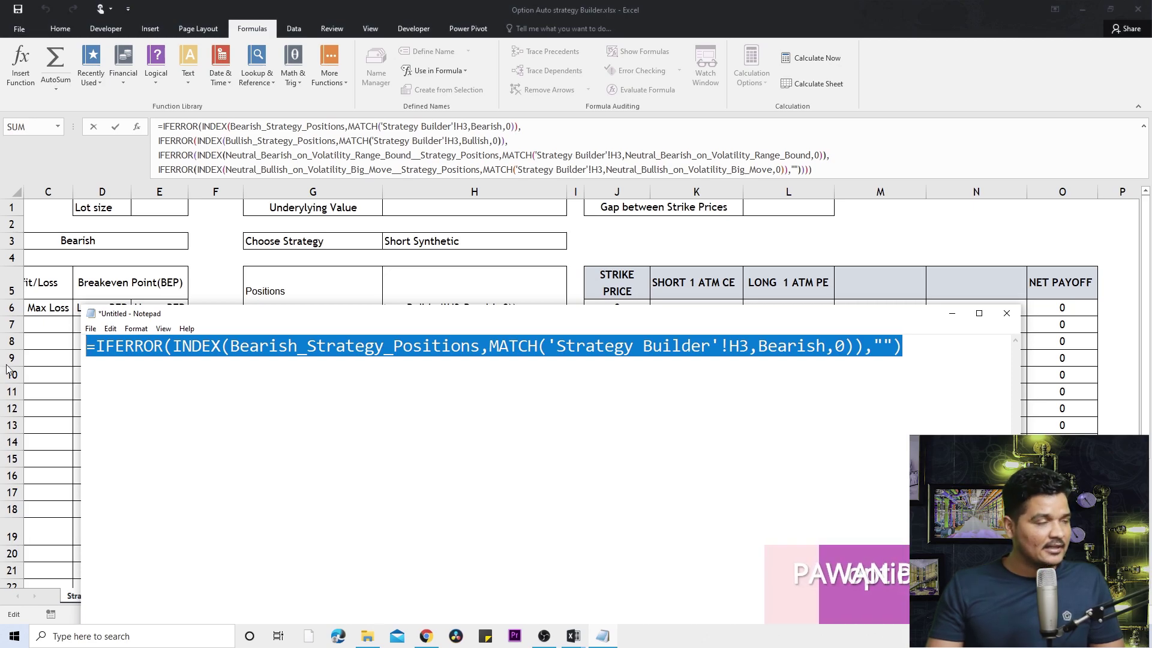
{"action": "left_click", "coordinate": [157, 398]}
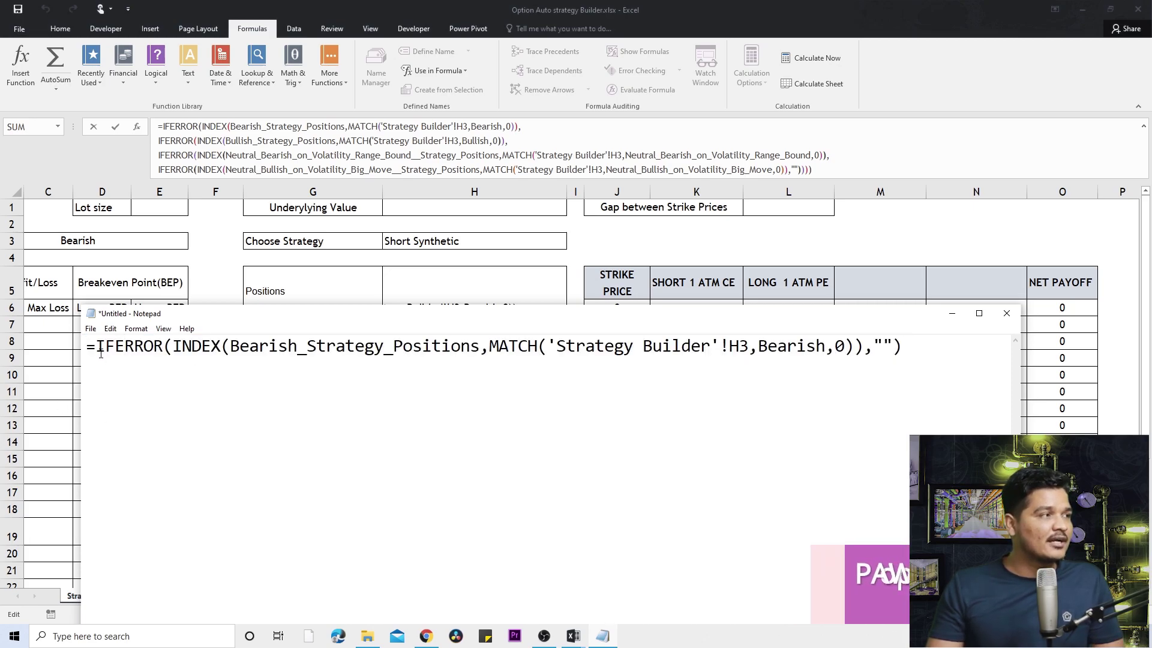
{"action": "left_click_drag", "start_coordinate": [100, 354], "coordinate": [841, 362]}
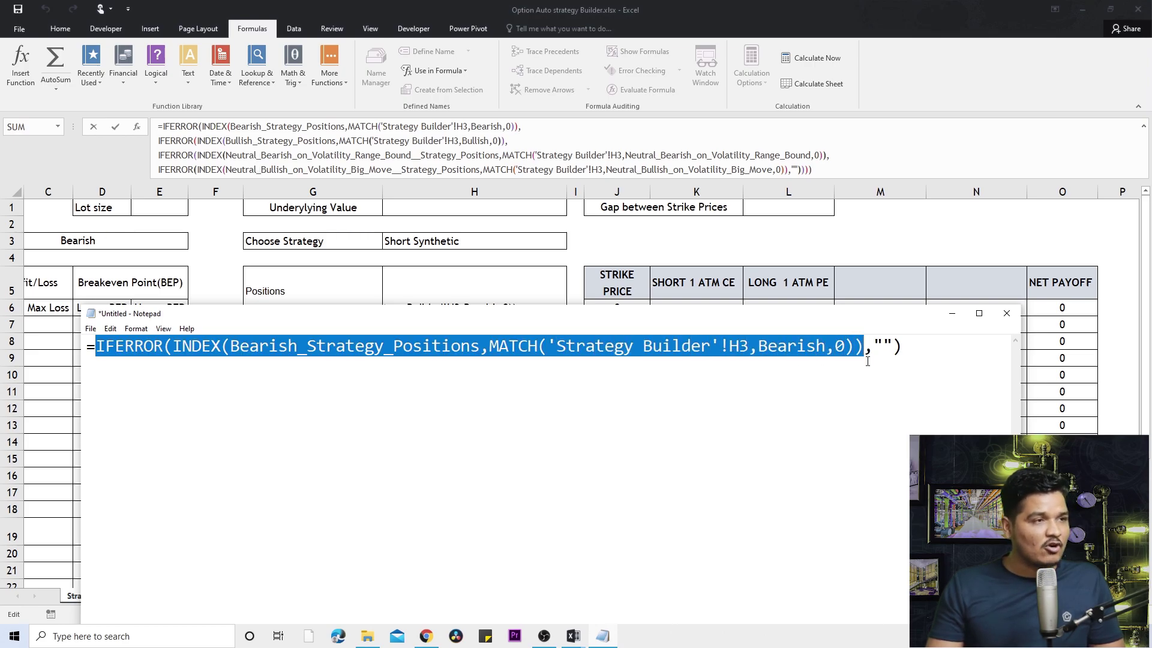
{"action": "left_click", "coordinate": [876, 346]}
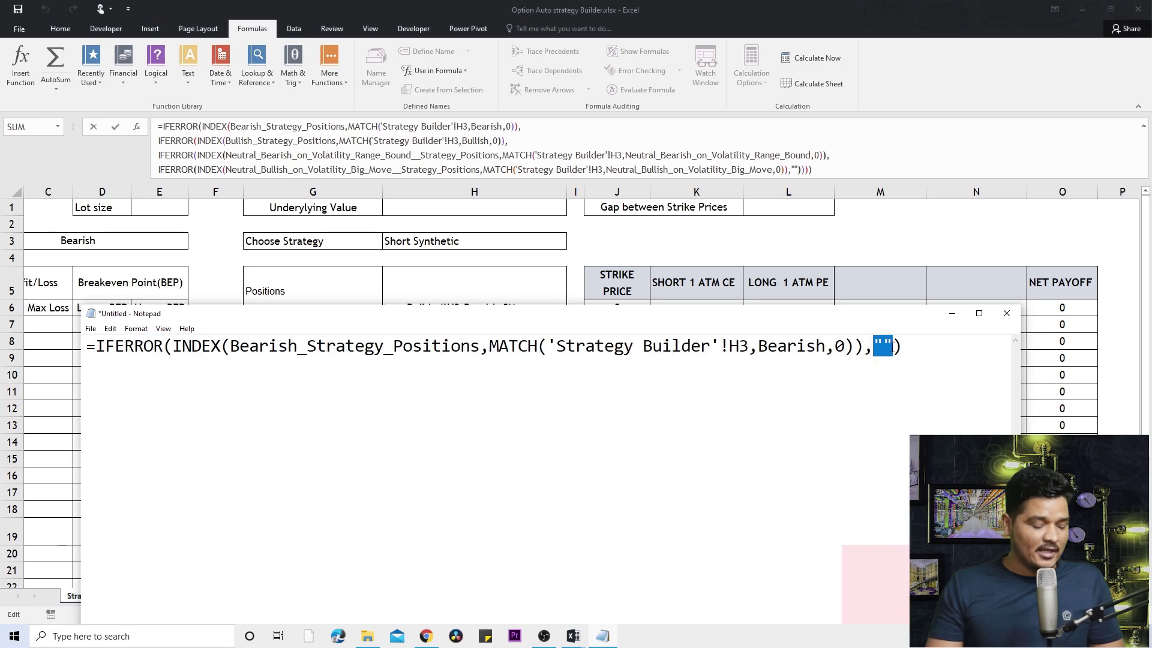
{"action": "key", "text": "ctrl+v"}
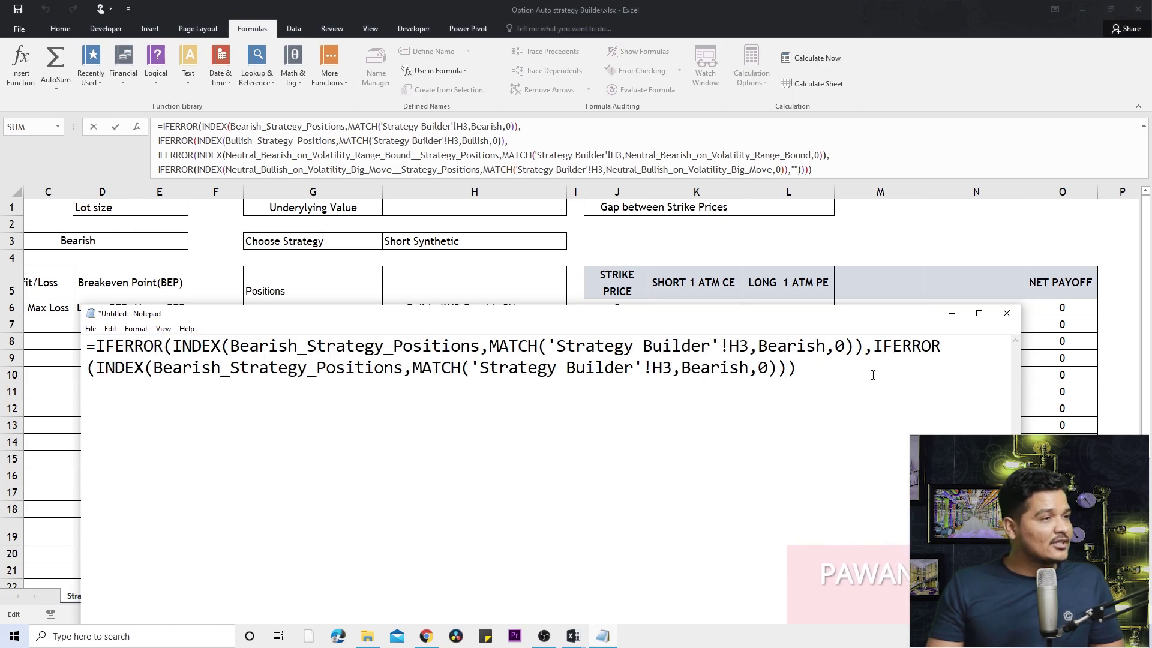
{"action": "type", "text": ","}
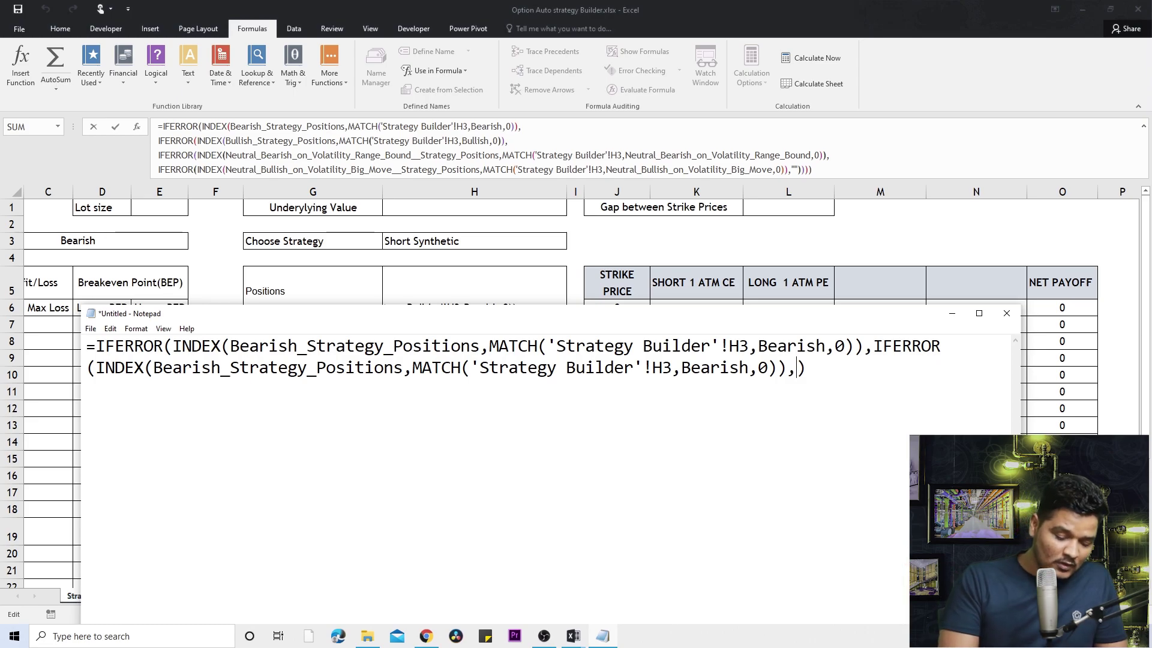
{"action": "type", "text": "\"\""}
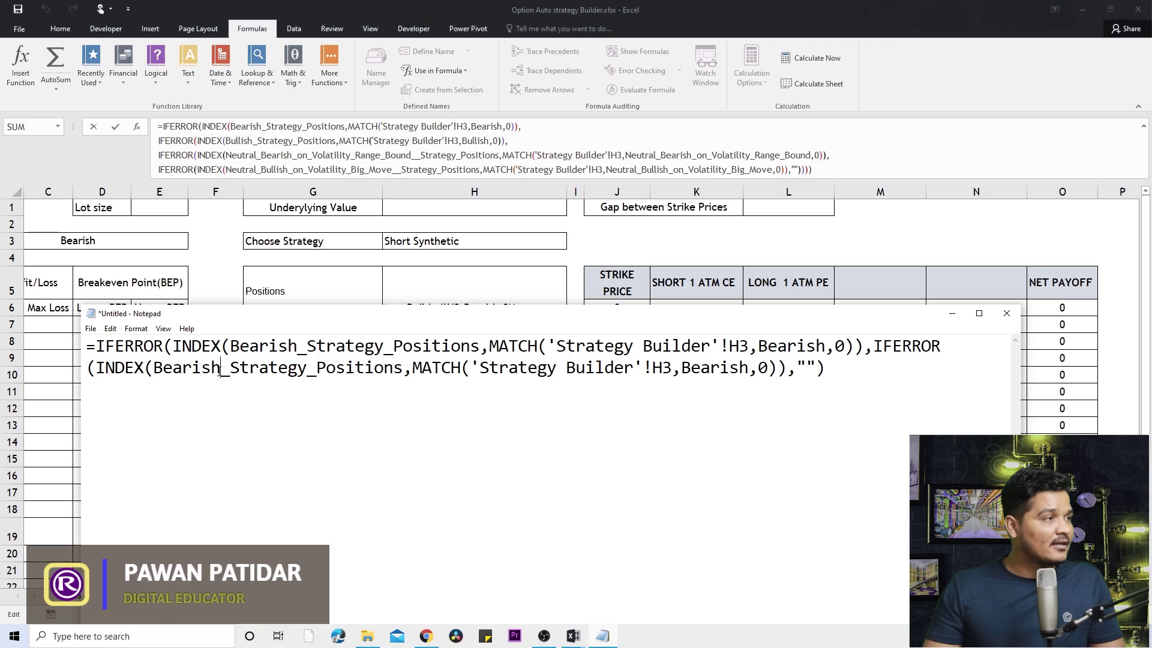
Change the nested IFERROR to use Bullish_Strategy_Positions as the INDEX array and Bullish as the MATCH range
{"action": "left_click_drag", "start_coordinate": [221, 367], "coordinate": [163, 368]}
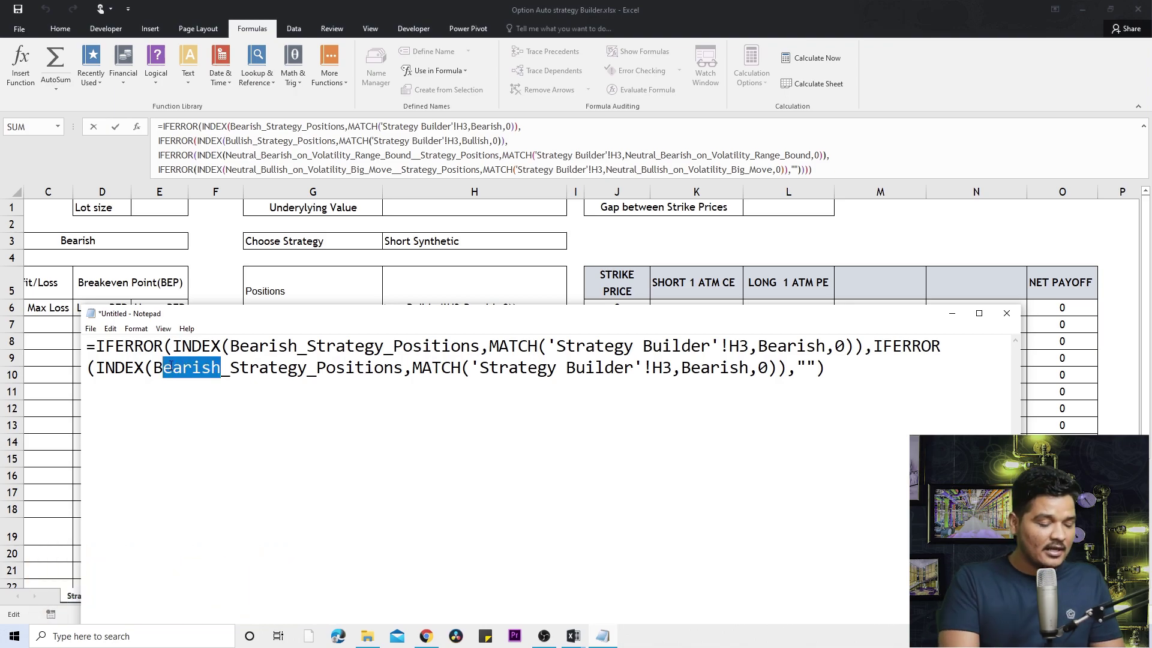
{"action": "type", "text": "ullish"}
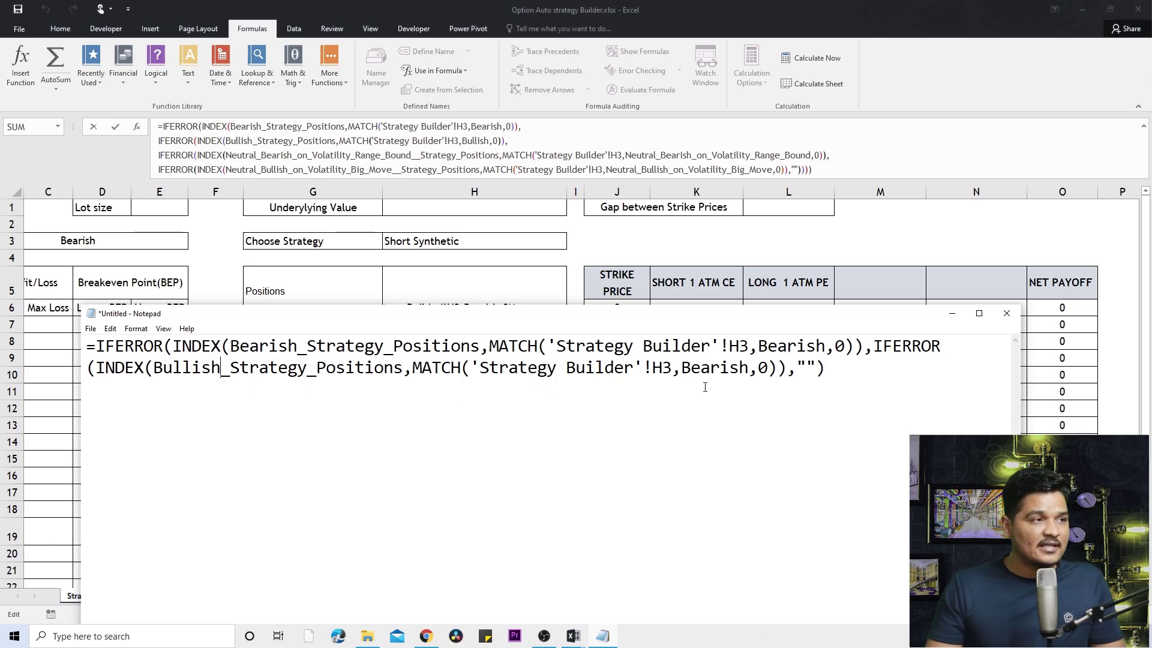
{"action": "left_click_drag", "start_coordinate": [692, 370], "coordinate": [747, 370]}
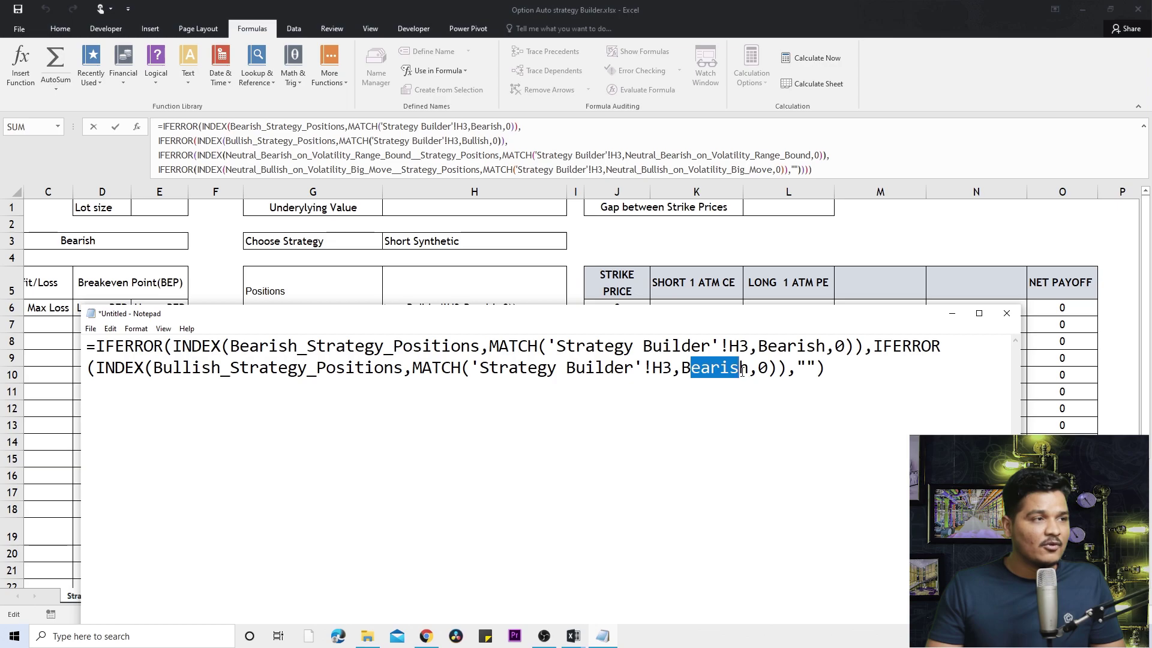
{"action": "type", "text": "ulli"}
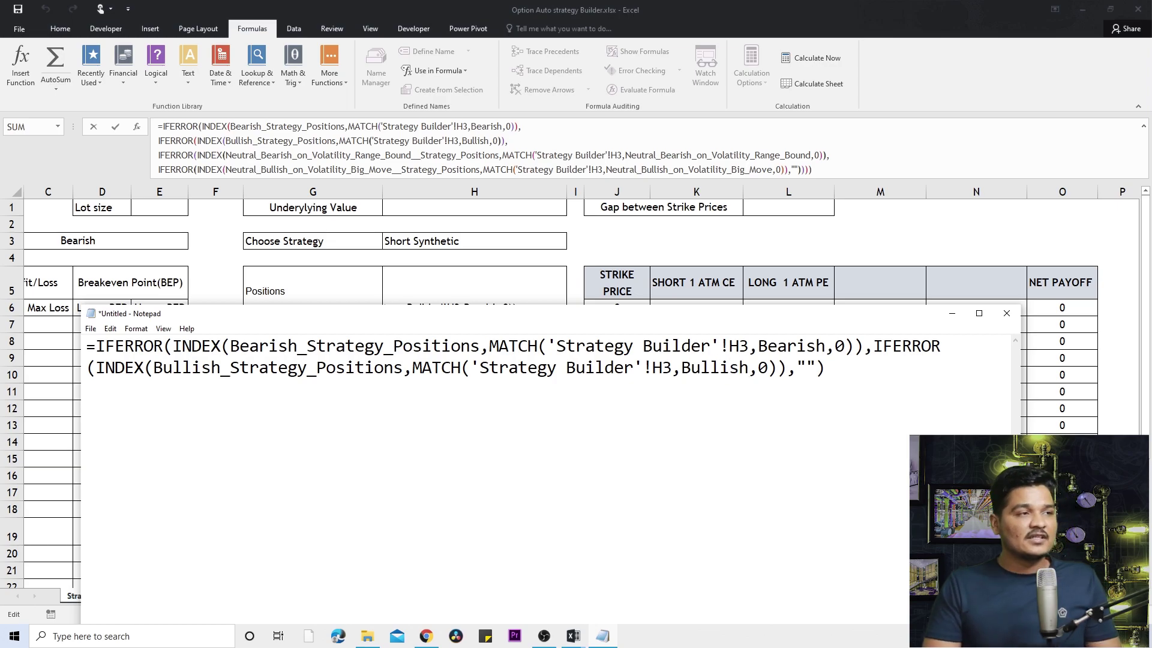
Copy the Bullish IFERROR INDEX-MATCH expression and paste it over the "" fallback as a third nested level
{"action": "left_click", "coordinate": [748, 367]}
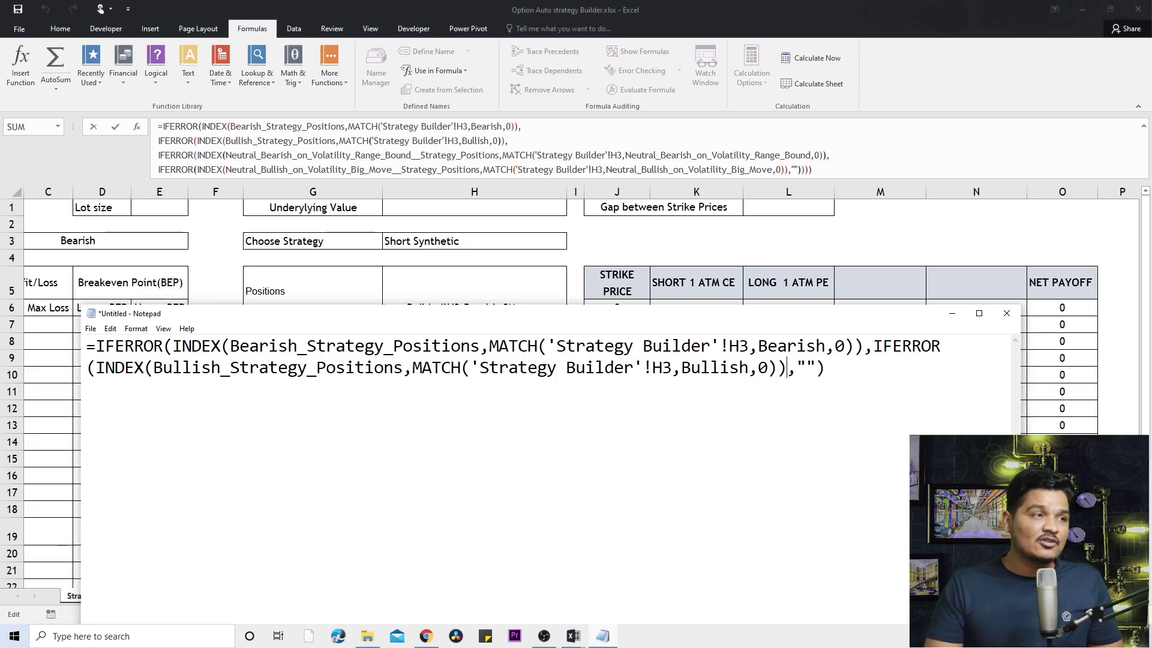
{"action": "key", "text": "shift+Left"}
{"action": "key", "text": "shift+Left"}
{"action": "key", "text": "shift+Left"}
{"action": "key", "text": "shift+Left"}
{"action": "key", "text": "shift+Left"}
{"action": "key", "text": "shift+Left"}
{"action": "key", "text": "shift+Left"}
{"action": "key", "text": "shift+Left"}
{"action": "key", "text": "shift+Left"}
{"action": "key", "text": "shift+Left"}
{"action": "key", "text": "shift+Left"}
{"action": "key", "text": "shift+Left"}
{"action": "key", "text": "shift+Left"}
{"action": "key", "text": "shift+Left"}
{"action": "key", "text": "shift+Left"}
{"action": "key", "text": "shift+Left"}
{"action": "key", "text": "shift+Left"}
{"action": "key", "text": "shift+Left"}
{"action": "key", "text": "shift+Left"}
{"action": "key", "text": "shift+Left"}
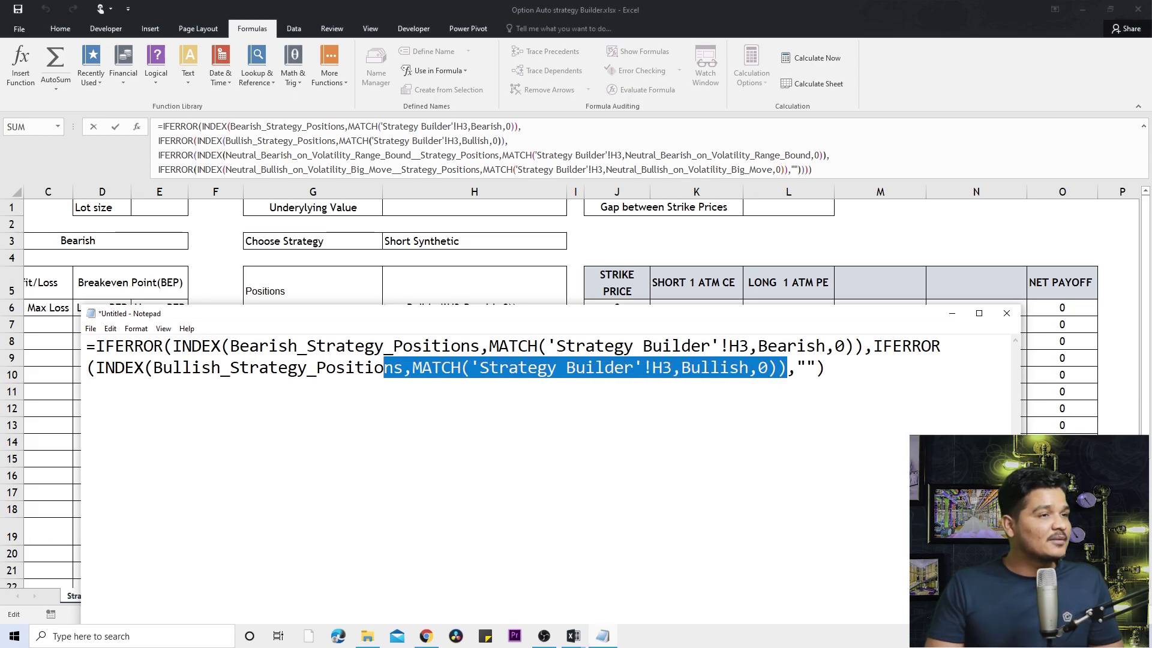
{"action": "key", "text": "shift+Left"}
{"action": "key", "text": "shift+Left"}
{"action": "key", "text": "shift+Left"}
{"action": "key", "text": "shift+Left"}
{"action": "key", "text": "shift+Left"}
{"action": "key", "text": "shift+Left"}
{"action": "key", "text": "shift+Left"}
{"action": "key", "text": "shift+Left"}
{"action": "key", "text": "shift+Left"}
{"action": "key", "text": "shift+Left"}
{"action": "key", "text": "shift+Left"}
{"action": "key", "text": "shift+Left"}
{"action": "key", "text": "shift+Left"}
{"action": "key", "text": "shift+Left"}
{"action": "key", "text": "shift+Left"}
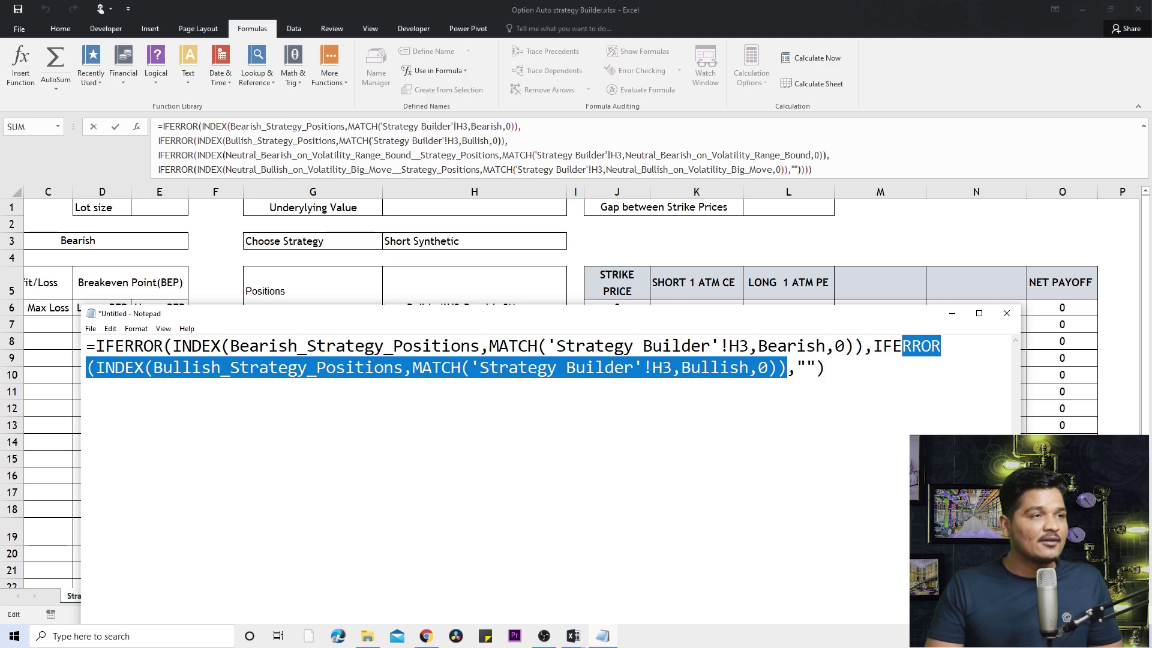
{"action": "left_click", "coordinate": [798, 367]}
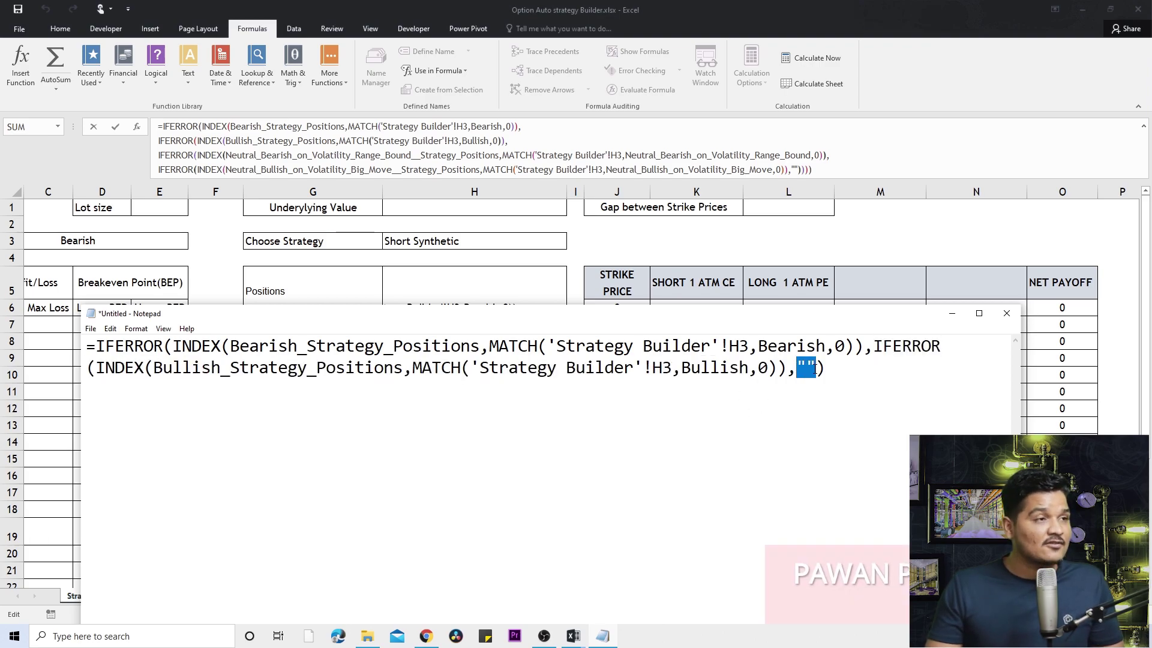
{"action": "type", "text": "IFERROR(INDEX(Bullish_Strategy_Positions,MATCH('Strategy Builder'!H3,Bullish,0))"}
Switch to Excel, commit the H5 formula, copy the Neutral Bearish on Volatility(Range Bound) Strategy Positions header from List of Strategies, and return to Notepad
{"action": "key", "text": "alt+Tab"}
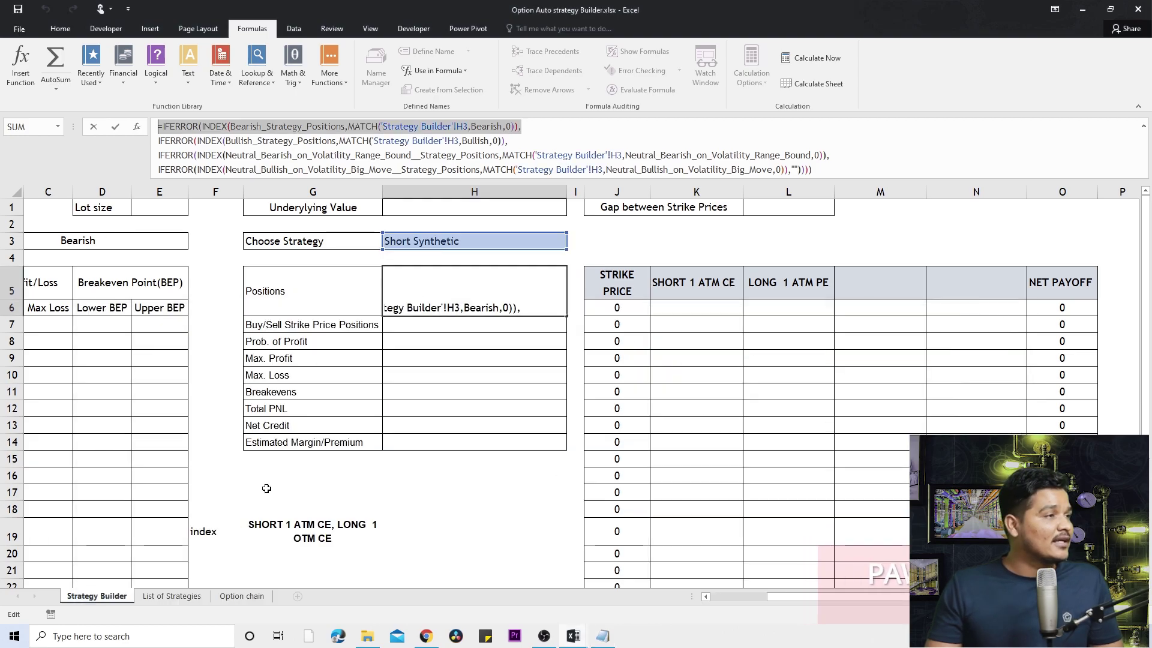
{"action": "key", "text": "Return"}
{"action": "left_click", "coordinate": [172, 596]}
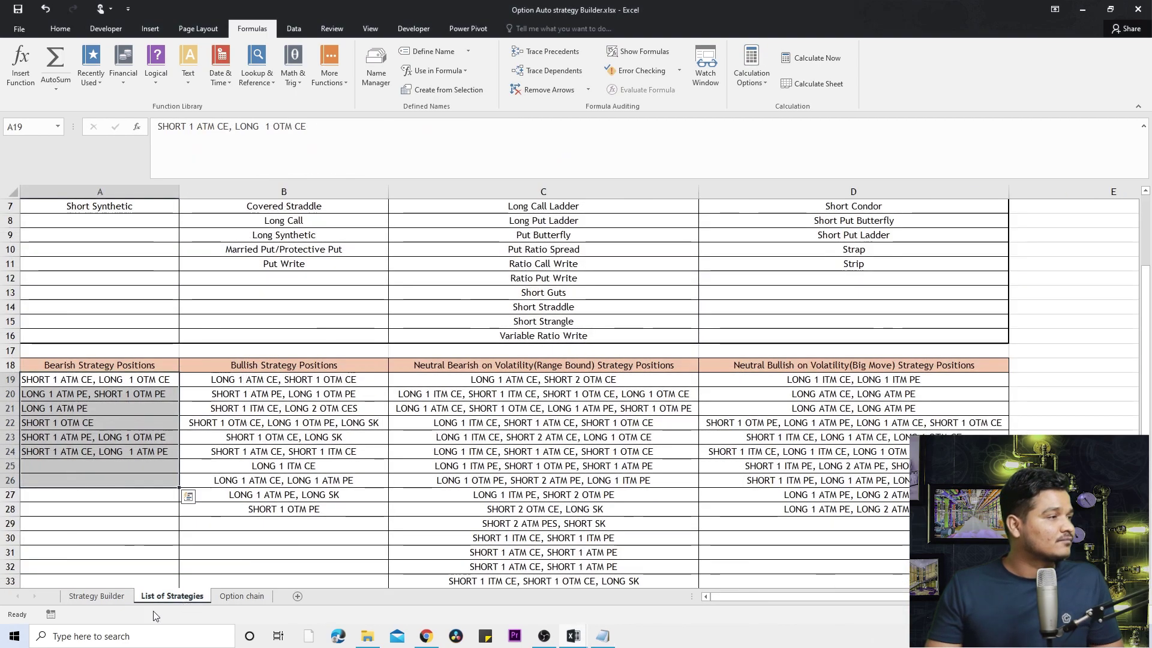
{"action": "left_click", "coordinate": [355, 365]}
{"action": "left_click", "coordinate": [471, 366]}
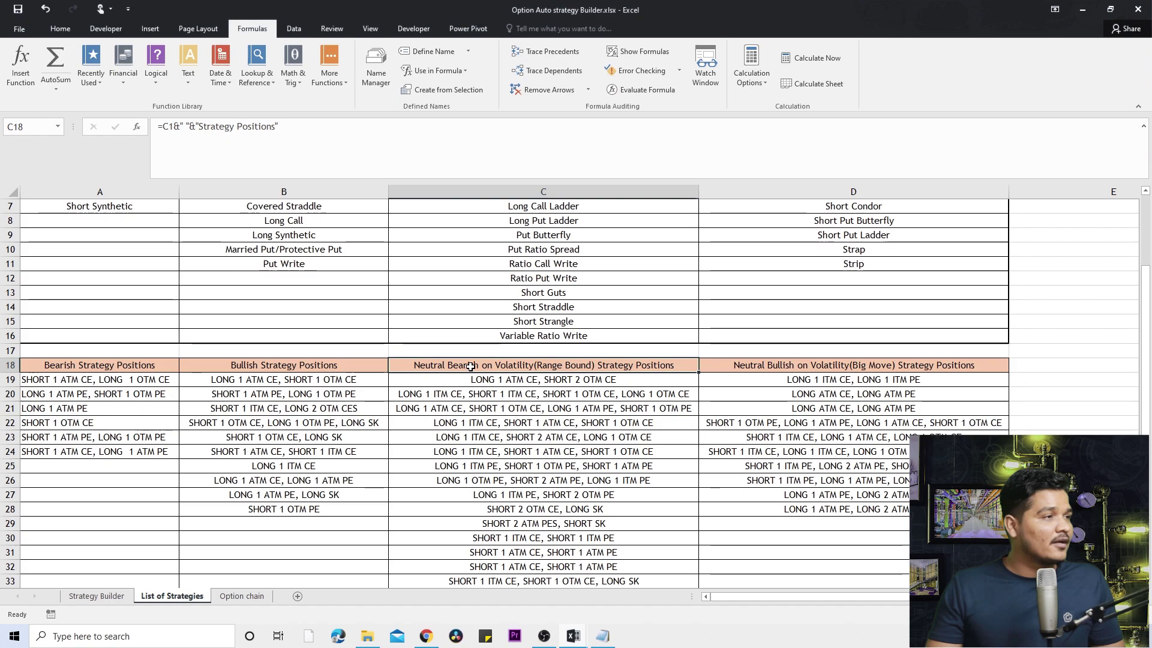
{"action": "key", "text": "ctrl+c"}
{"action": "key", "text": "alt+Tab"}
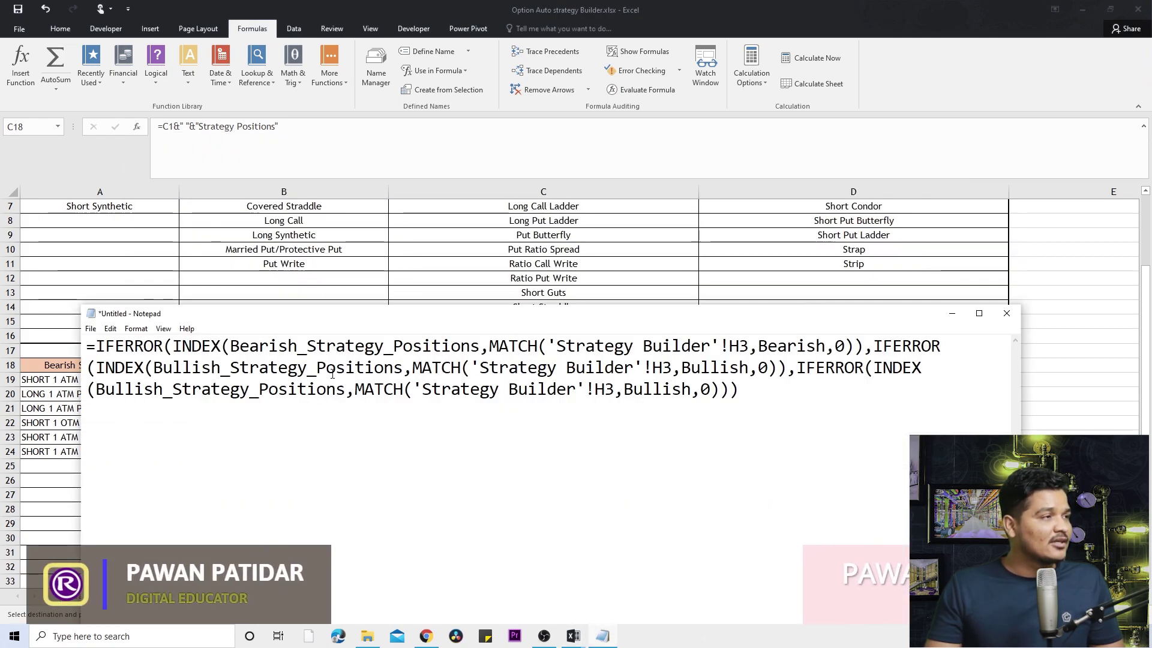
Arrange Notepad and the strategy workbook side by side and shrink the Excel formula bar to a single line
{"action": "left_click_drag", "start_coordinate": [374, 321], "coordinate": [1149, 252]}
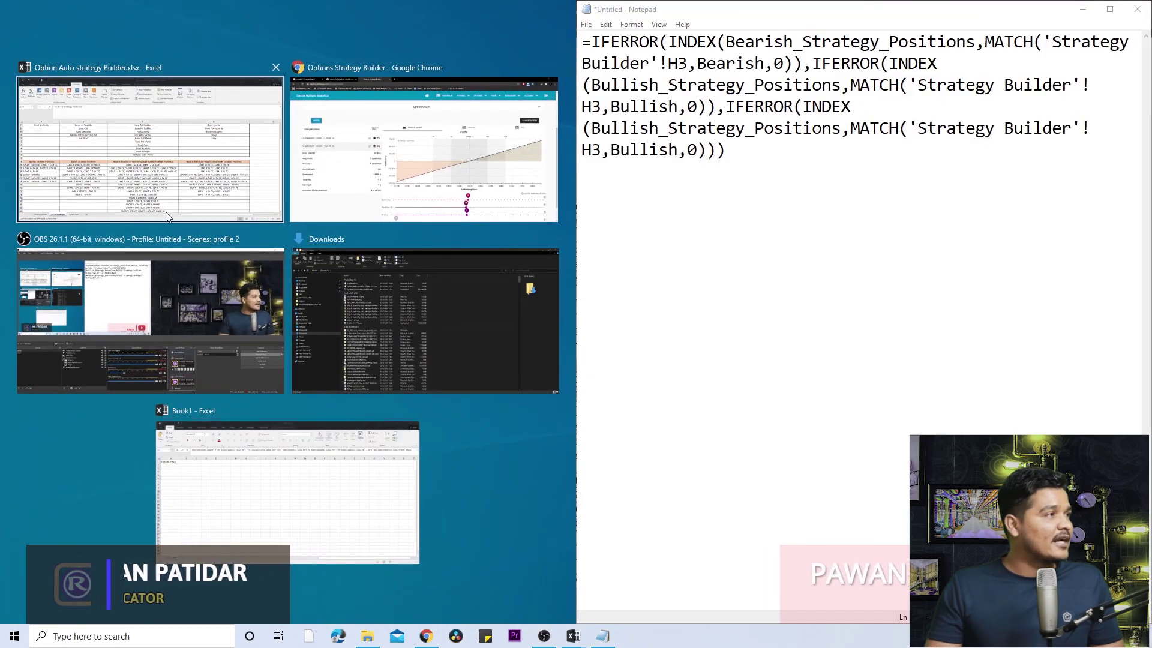
{"action": "left_click", "coordinate": [163, 211]}
{"action": "scroll", "coordinate": [266, 447], "scroll_direction": "up", "scroll_amount": 2}
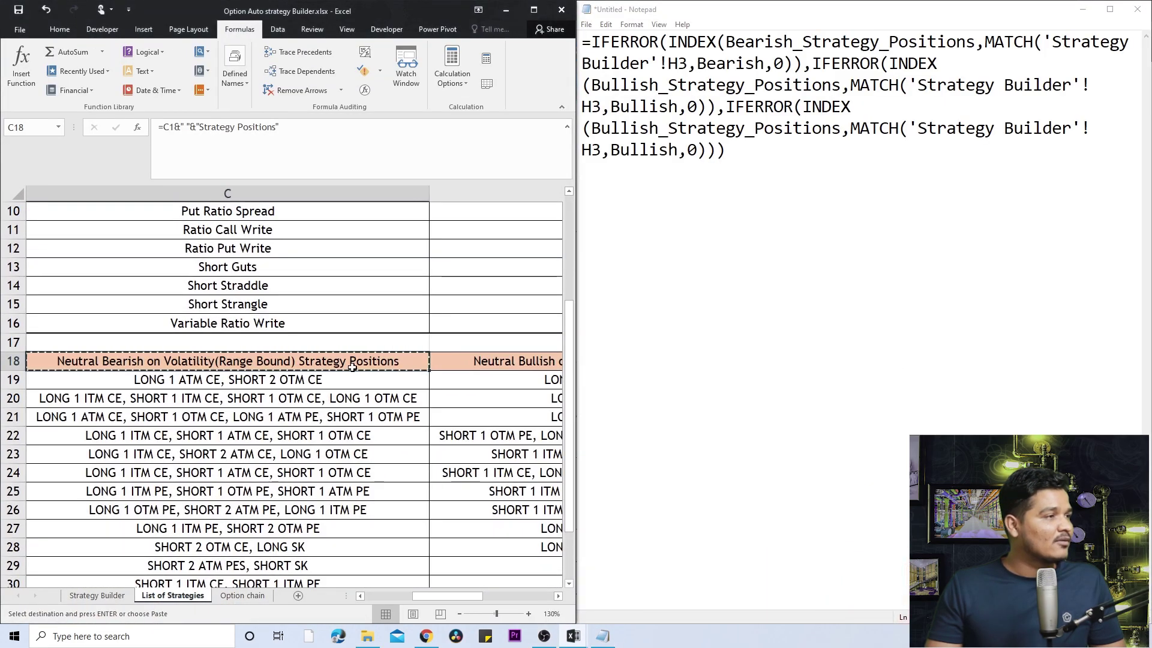
{"action": "scroll", "coordinate": [354, 363], "scroll_direction": "right", "scroll_amount": 2}
{"action": "scroll", "coordinate": [354, 363], "scroll_direction": "left", "scroll_amount": 2}
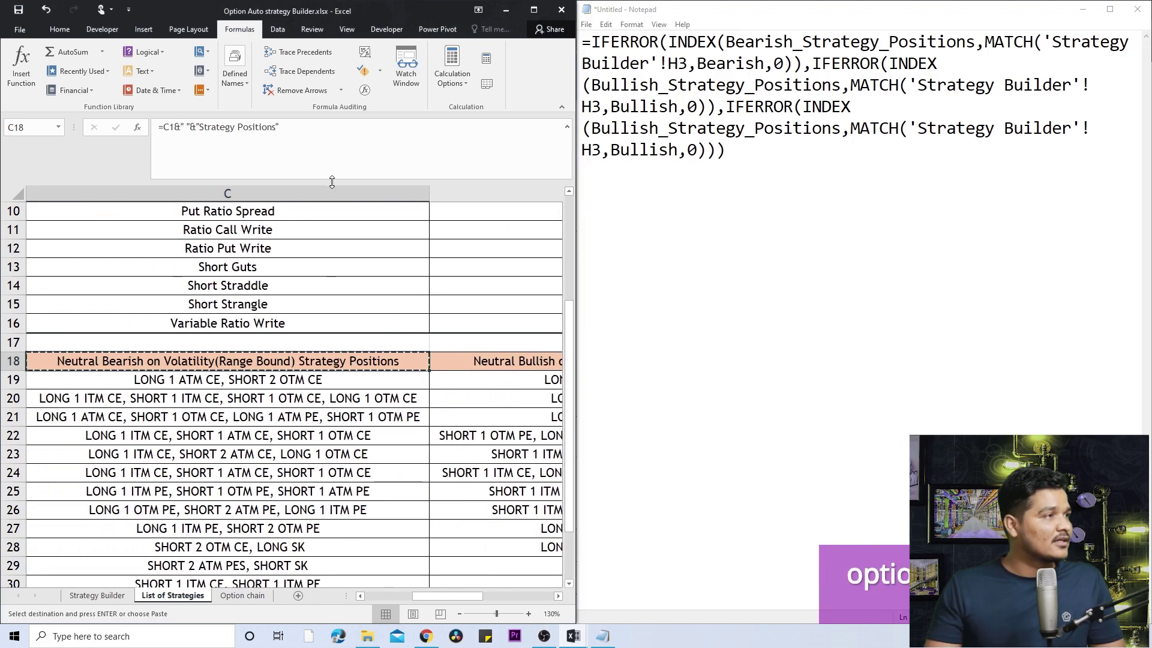
{"action": "left_click_drag", "start_coordinate": [329, 179], "coordinate": [332, 99]}
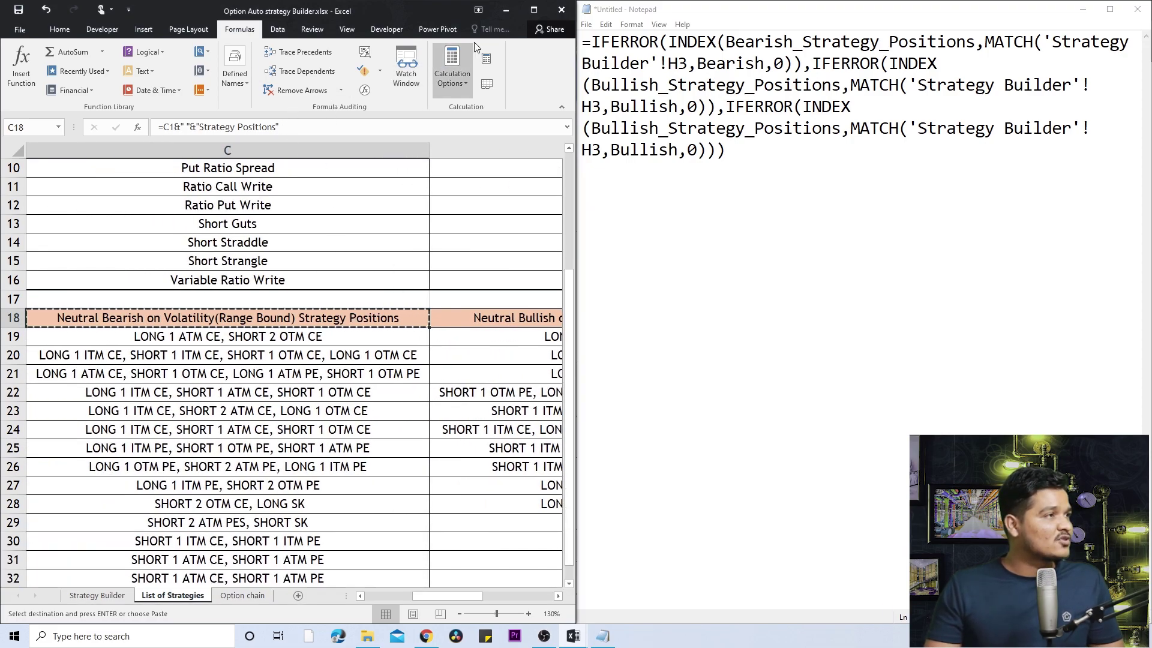
Show the strategy workbook full screen and open the Name Manager, enlarged to show all defined names
{"action": "left_click", "coordinate": [526, 12]}
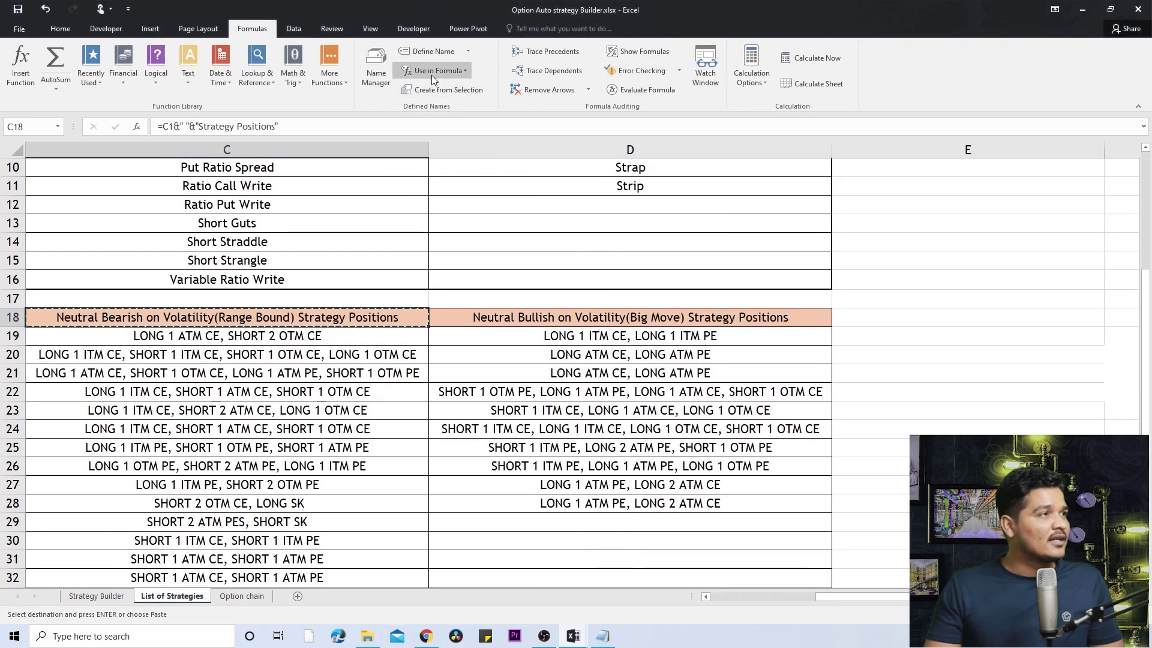
{"action": "left_click", "coordinate": [377, 66]}
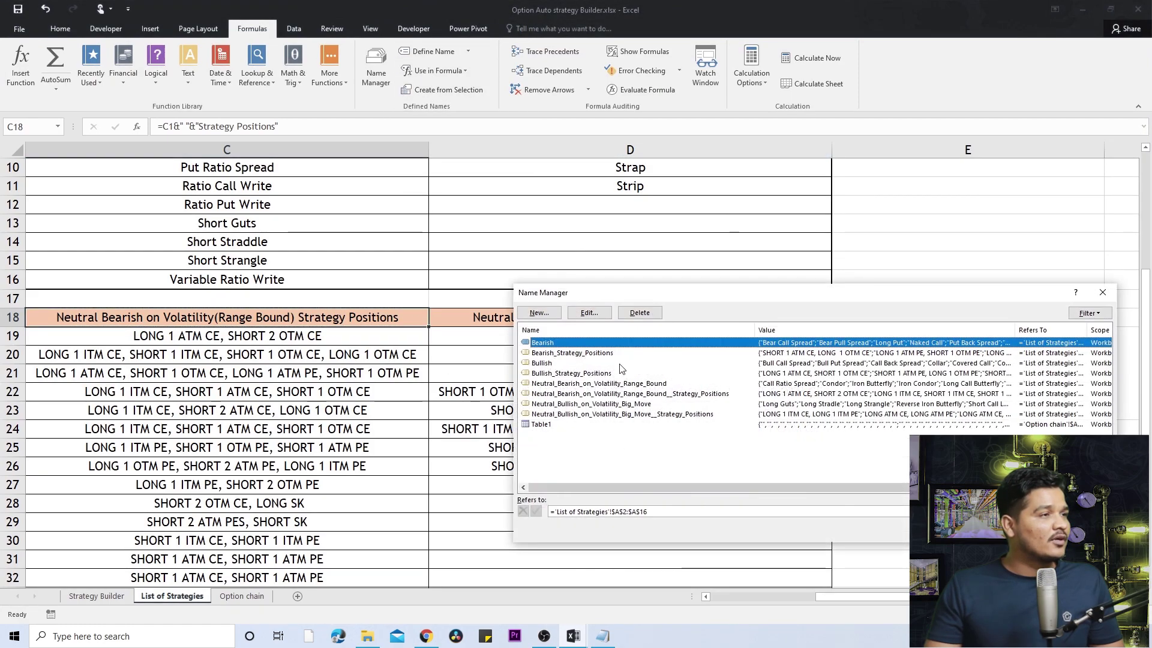
{"action": "left_click_drag", "start_coordinate": [655, 296], "coordinate": [2, 285]}
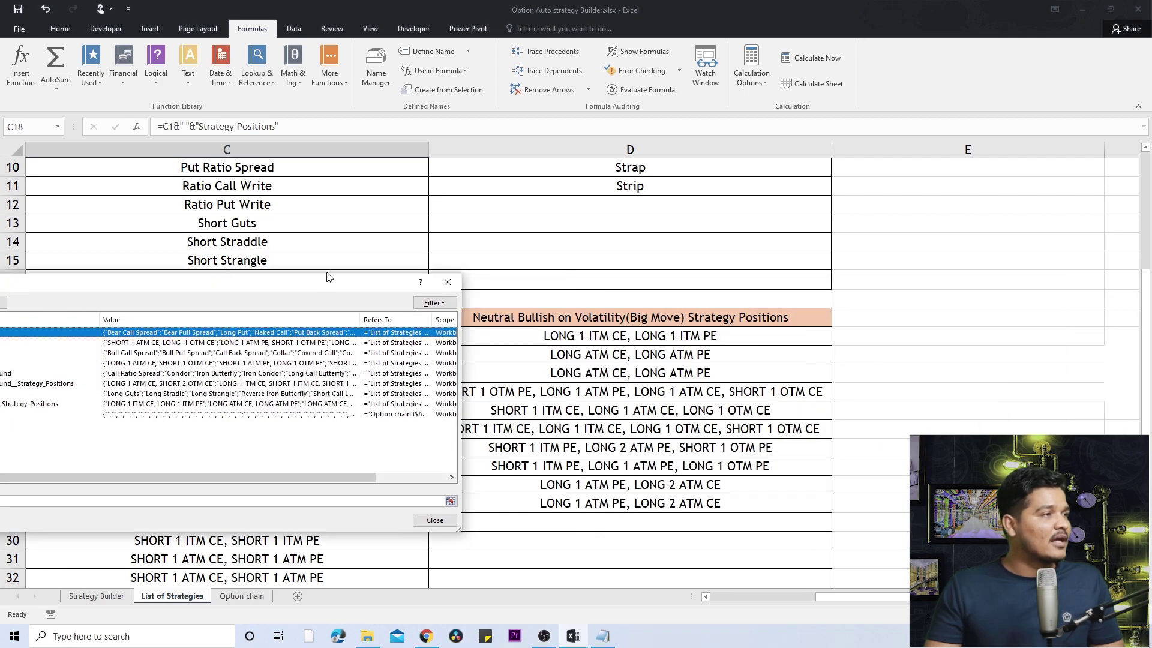
{"action": "left_click_drag", "start_coordinate": [294, 285], "coordinate": [495, 154]}
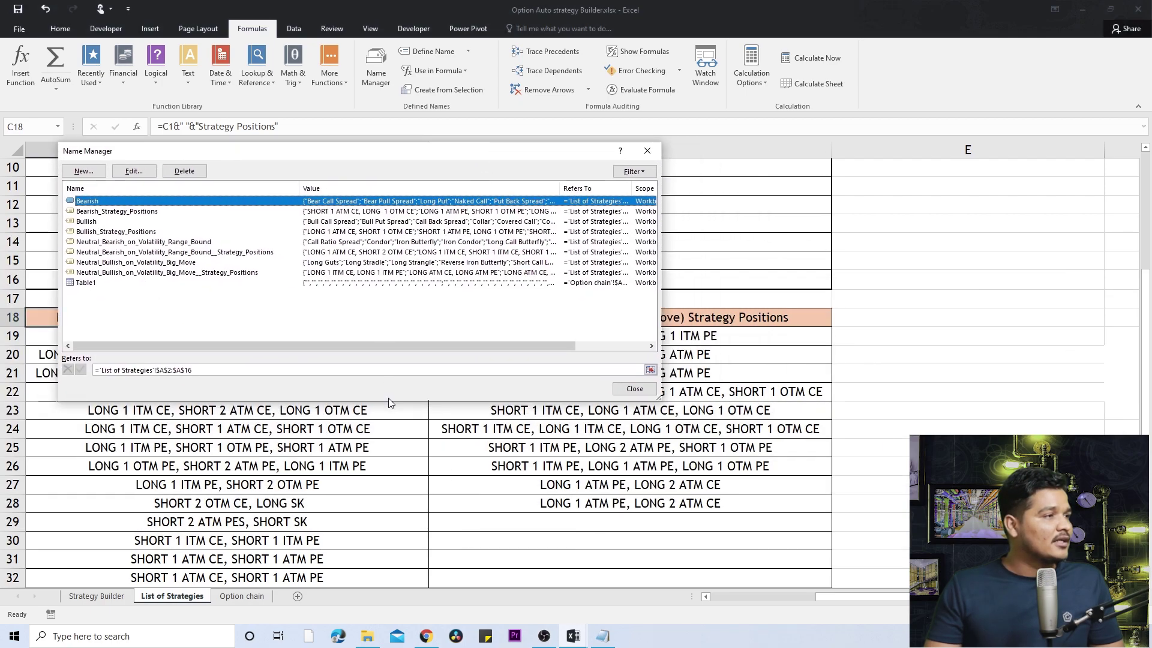
{"action": "left_click_drag", "start_coordinate": [388, 405], "coordinate": [387, 597]}
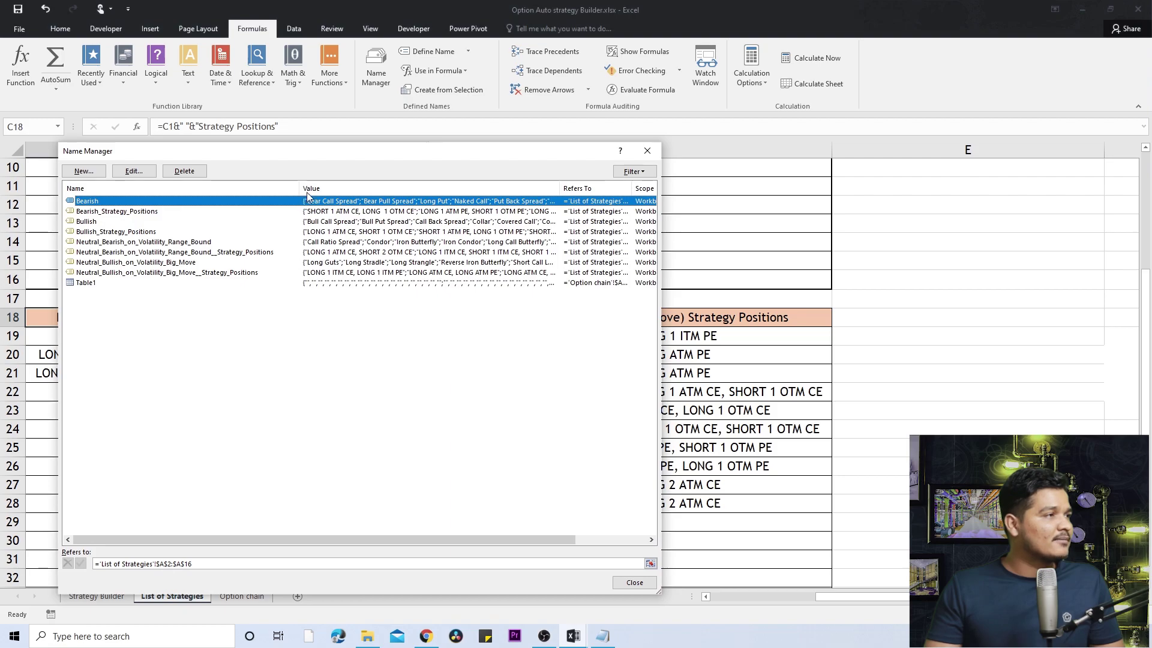
{"action": "key", "text": "alt+Tab"}
{"action": "key", "text": "alt+Tab"}
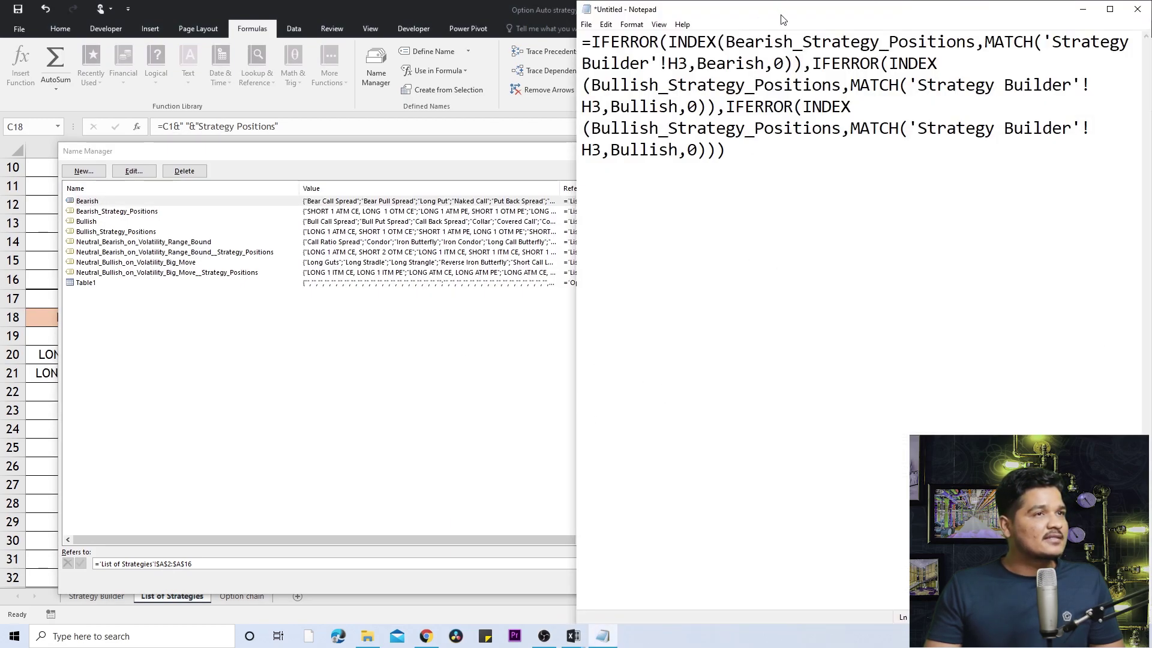
{"action": "key", "text": "super+Right"}
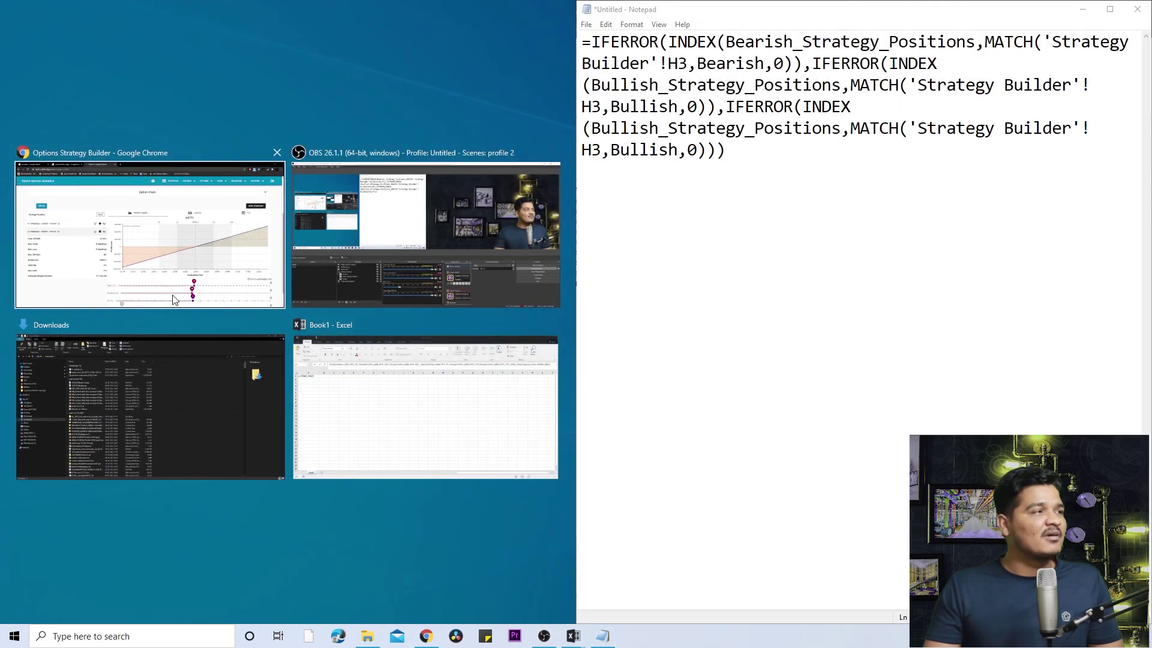
{"action": "left_click", "coordinate": [365, 464]}
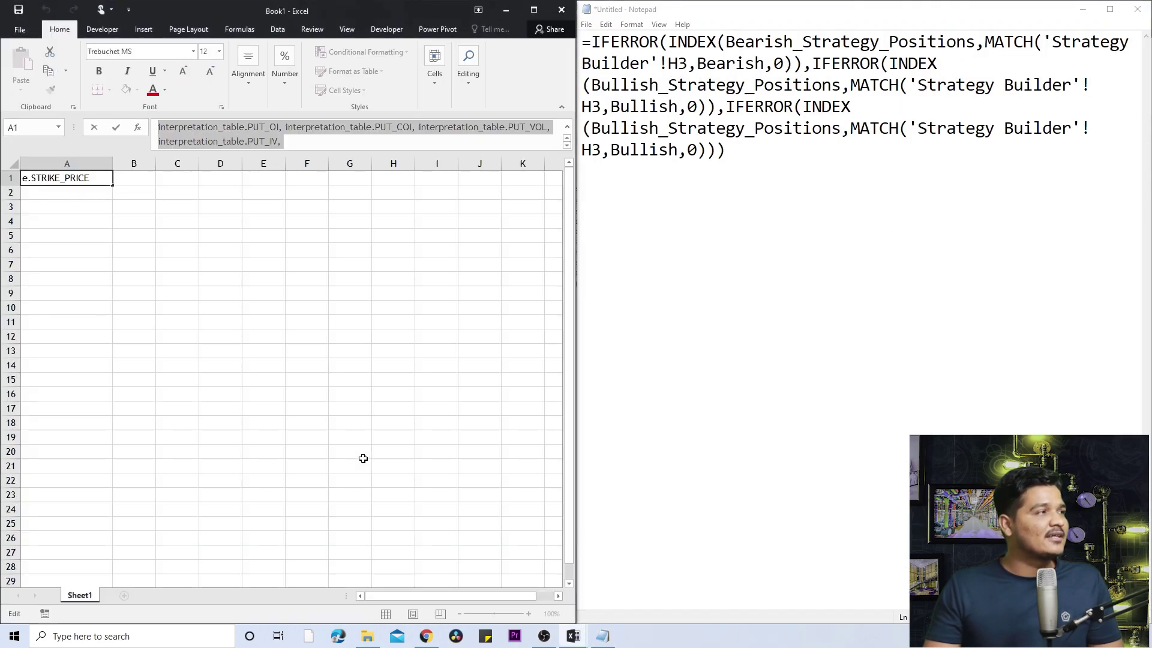
{"action": "left_click", "coordinate": [394, 463]}
{"action": "left_click", "coordinate": [532, 10]}
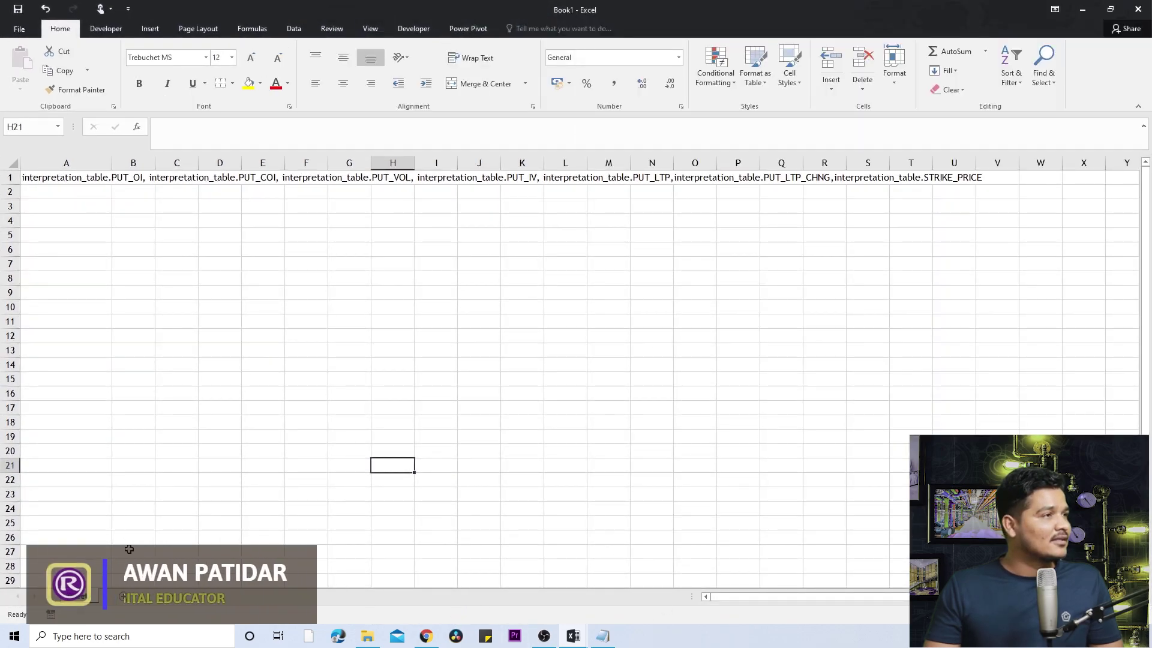
{"action": "key", "text": "alt+Tab"}
{"action": "key", "text": "alt+Tab"}
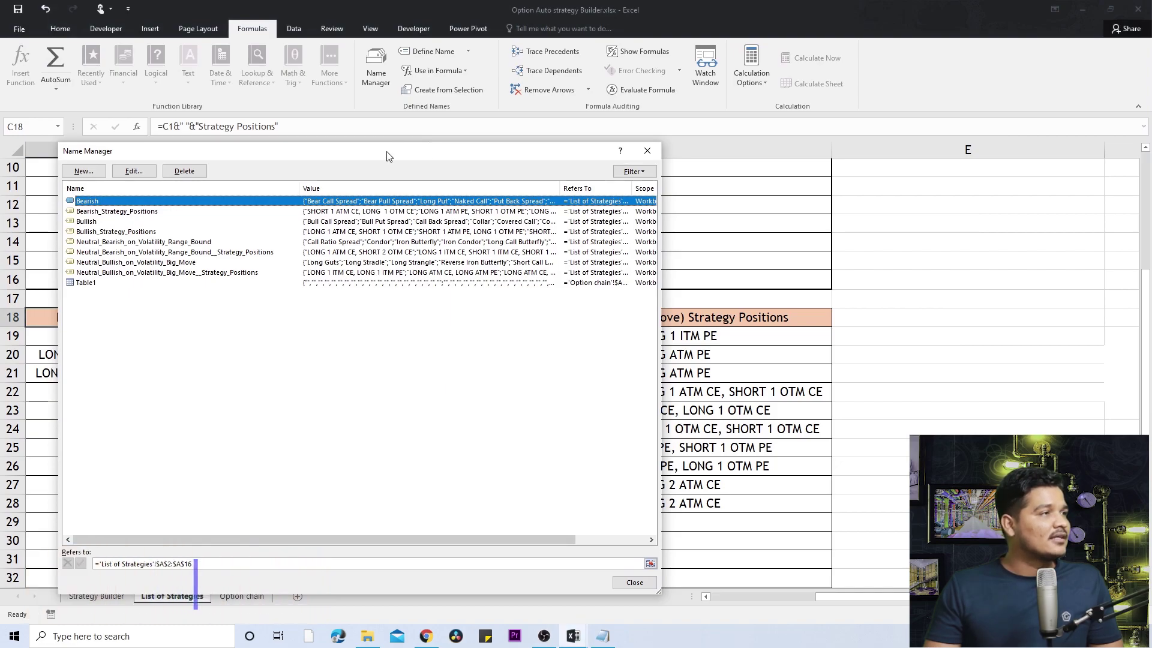
Check which cells the name Neutral_Bearish_on_Volatility_Range_Bound__Strategy_Positions refers to in the Name Manager
{"action": "left_click_drag", "start_coordinate": [386, 154], "coordinate": [1, 155]}
{"action": "left_click_drag", "start_coordinate": [168, 156], "coordinate": [518, 130]}
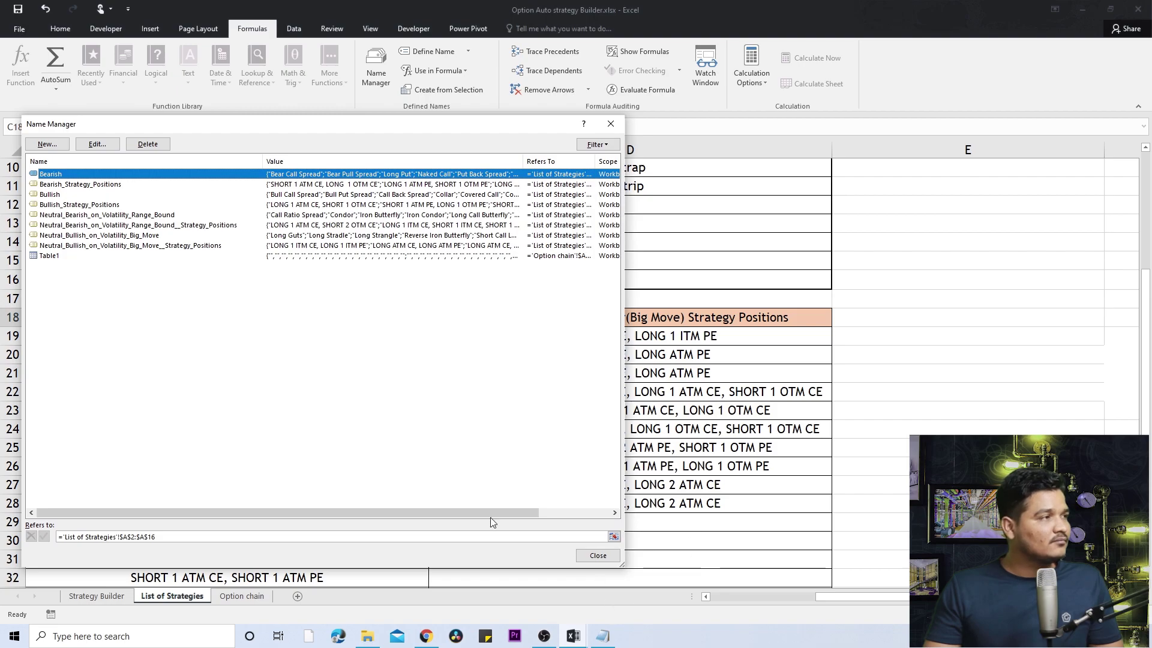
{"action": "left_click", "coordinate": [154, 225]}
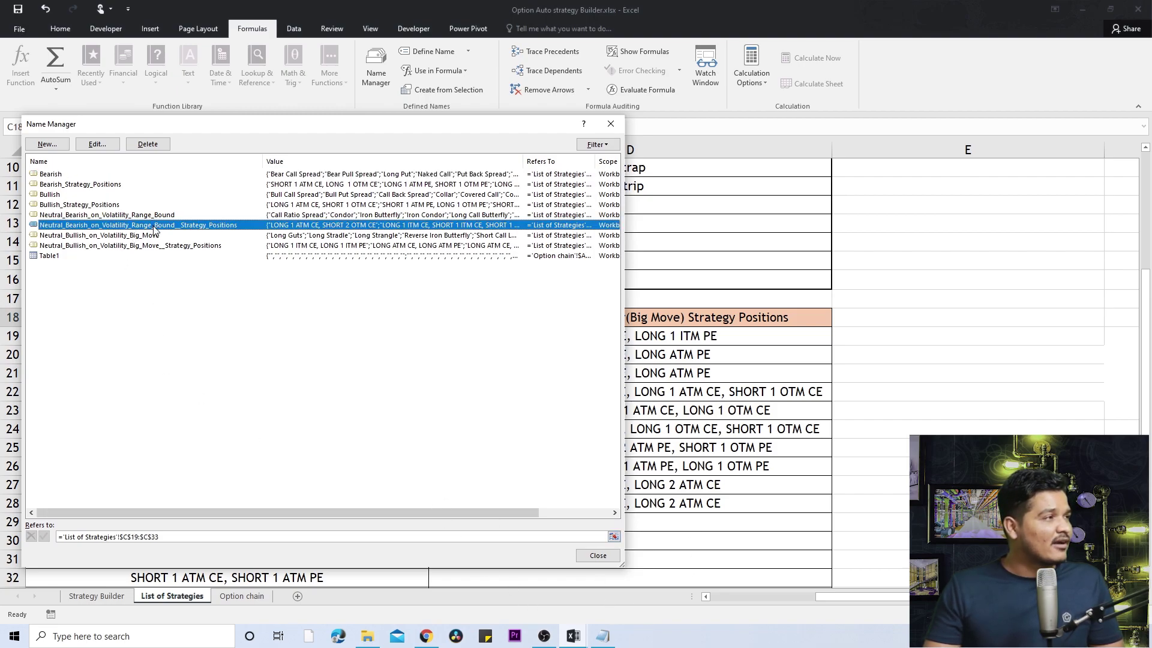
{"action": "left_click_drag", "start_coordinate": [185, 129], "coordinate": [342, 145]}
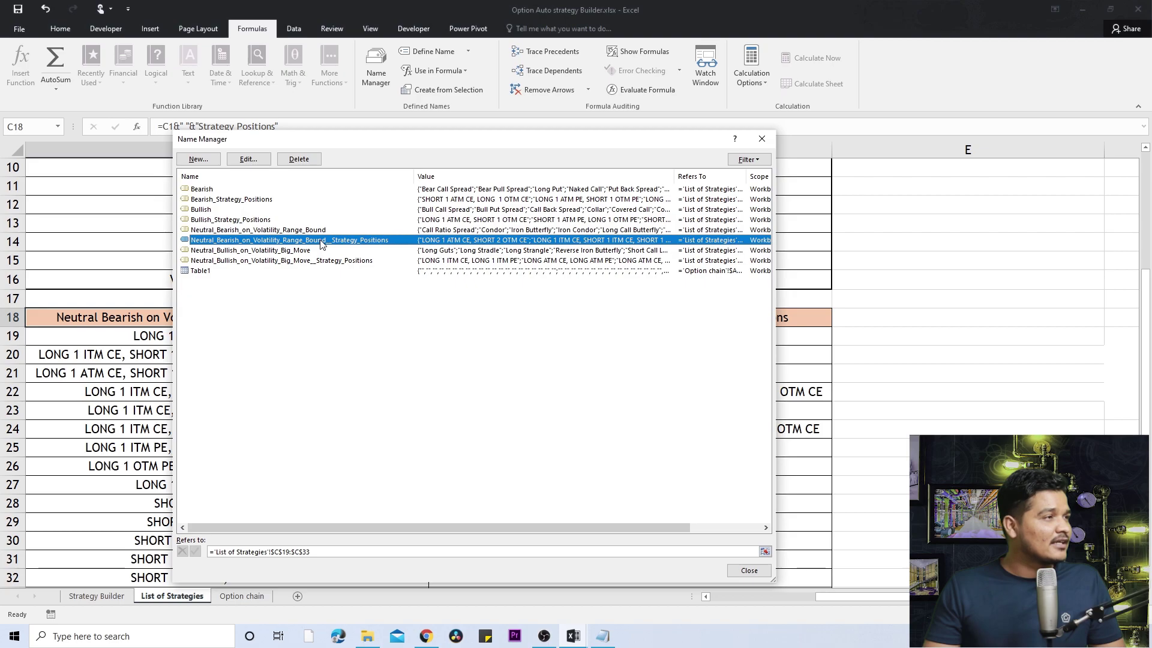
{"action": "key", "text": "alt+Tab"}
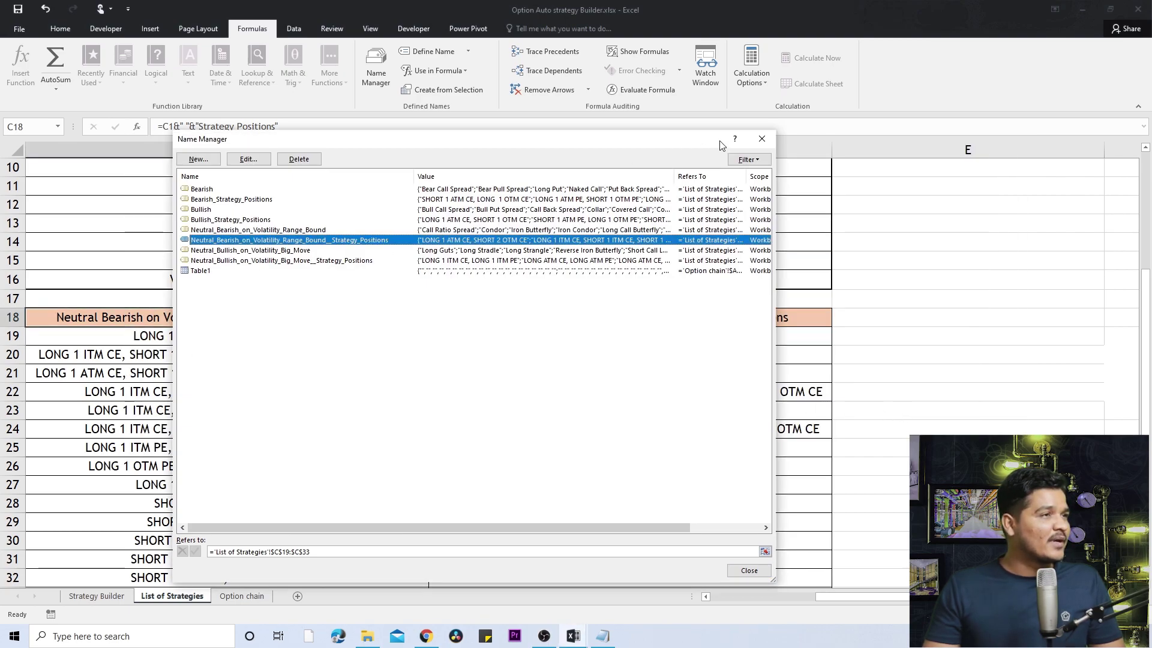
Close the Name Manager, copy the Neutral Bearish Strategy Positions header in C18, and switch to Notepad in full screen
{"action": "left_click", "coordinate": [761, 138]}
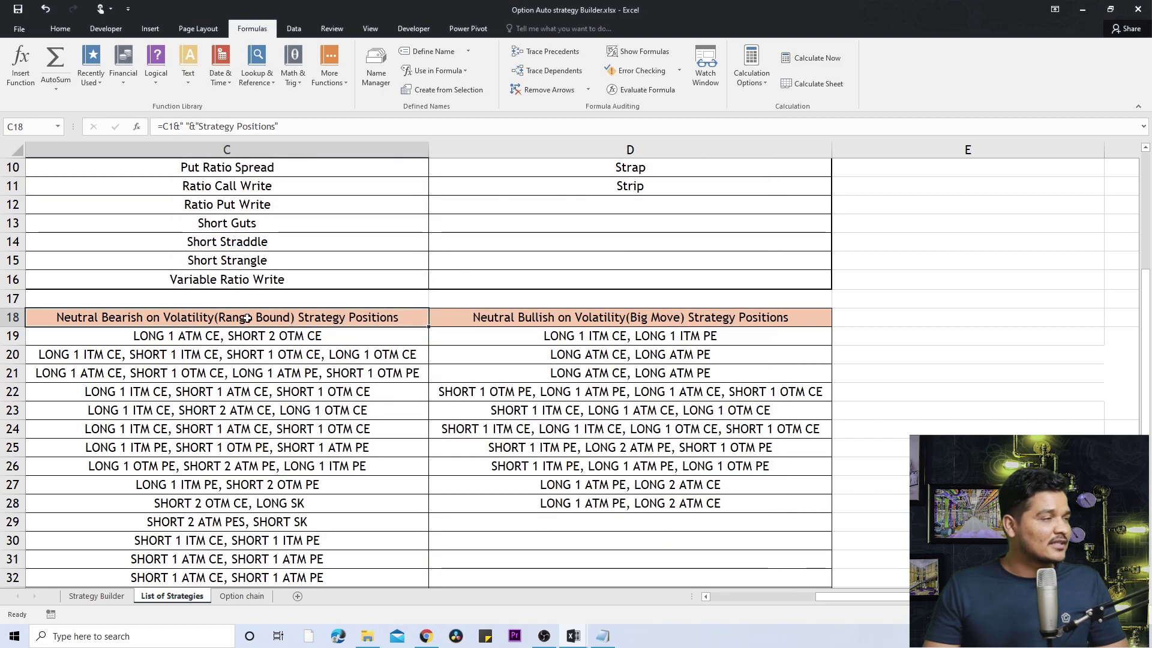
{"action": "key", "text": "ctrl+c"}
{"action": "key", "text": "alt+Tab"}
{"action": "key", "text": "Tab"}
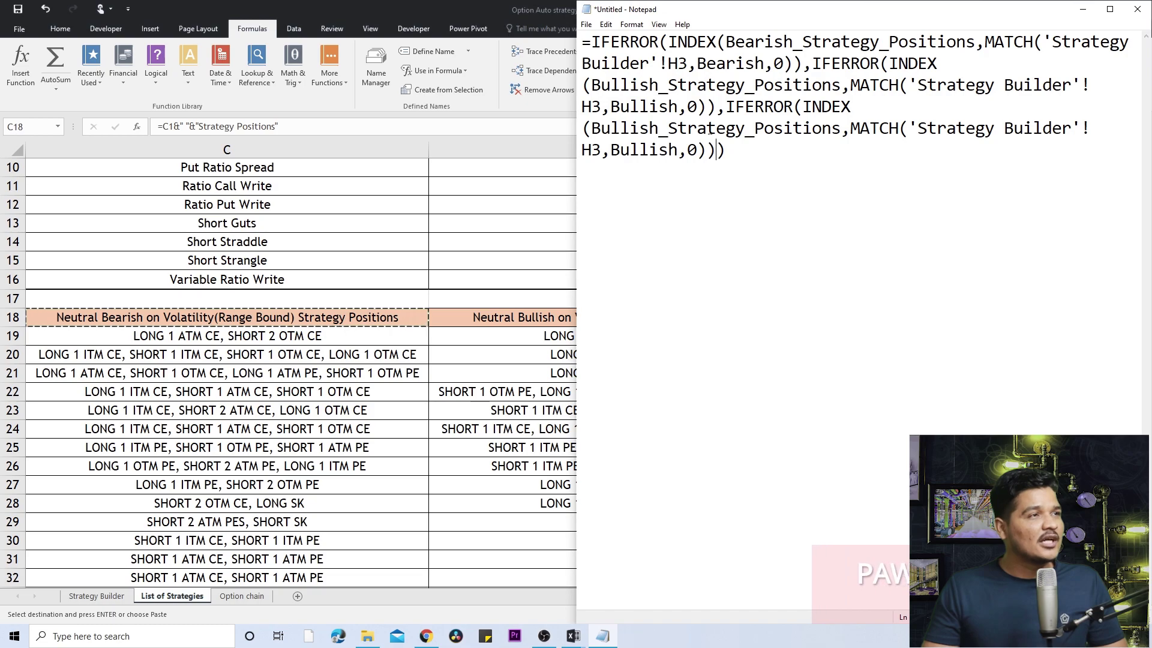
{"action": "left_click", "coordinate": [1110, 9]}
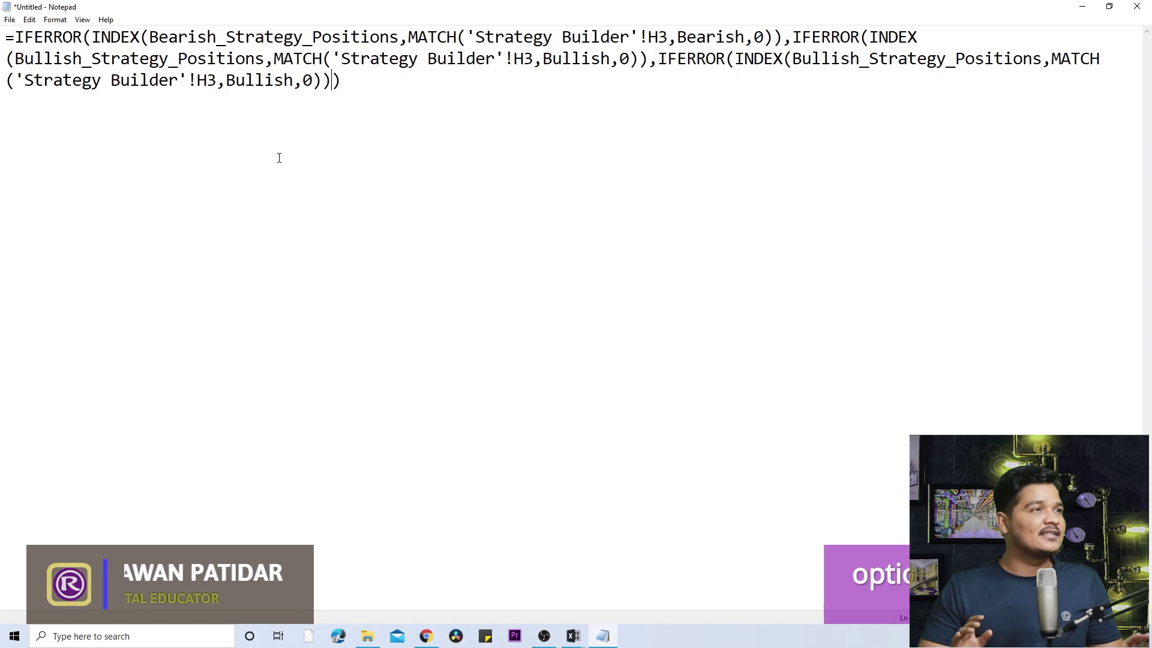
Paste the copied header over Bullish_Strategy_Positions in the third-level INDEX and join its opening words as Neutral_Bearish_on
{"action": "left_click_drag", "start_coordinate": [793, 58], "coordinate": [1033, 64]}
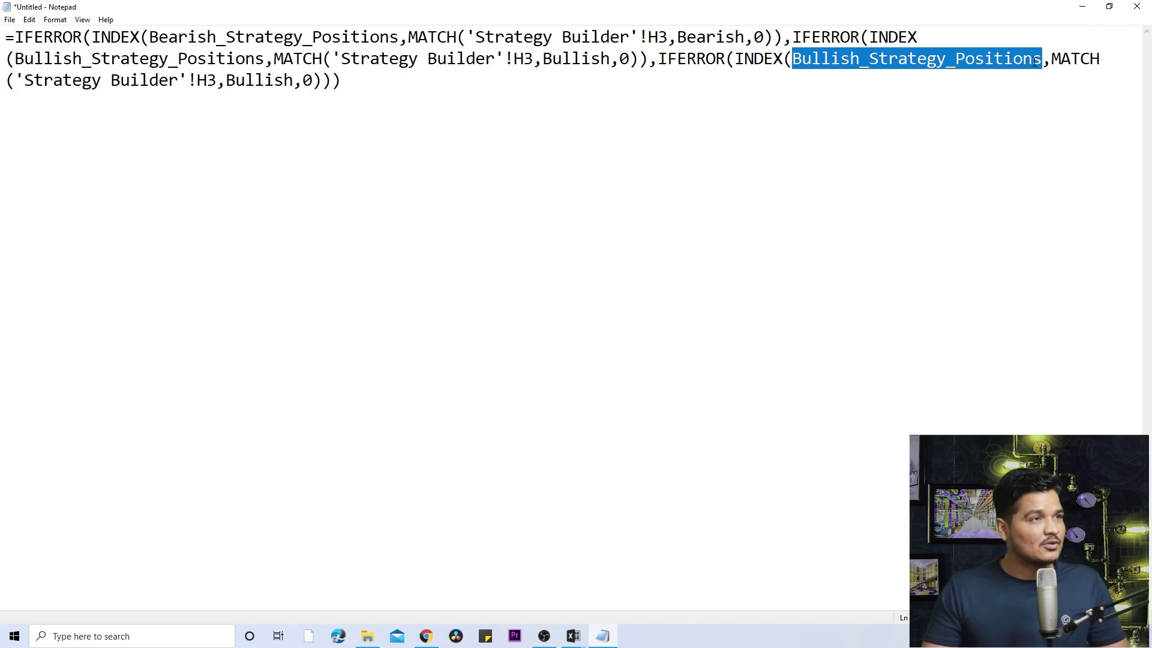
{"action": "key", "text": "ctrl+v"}
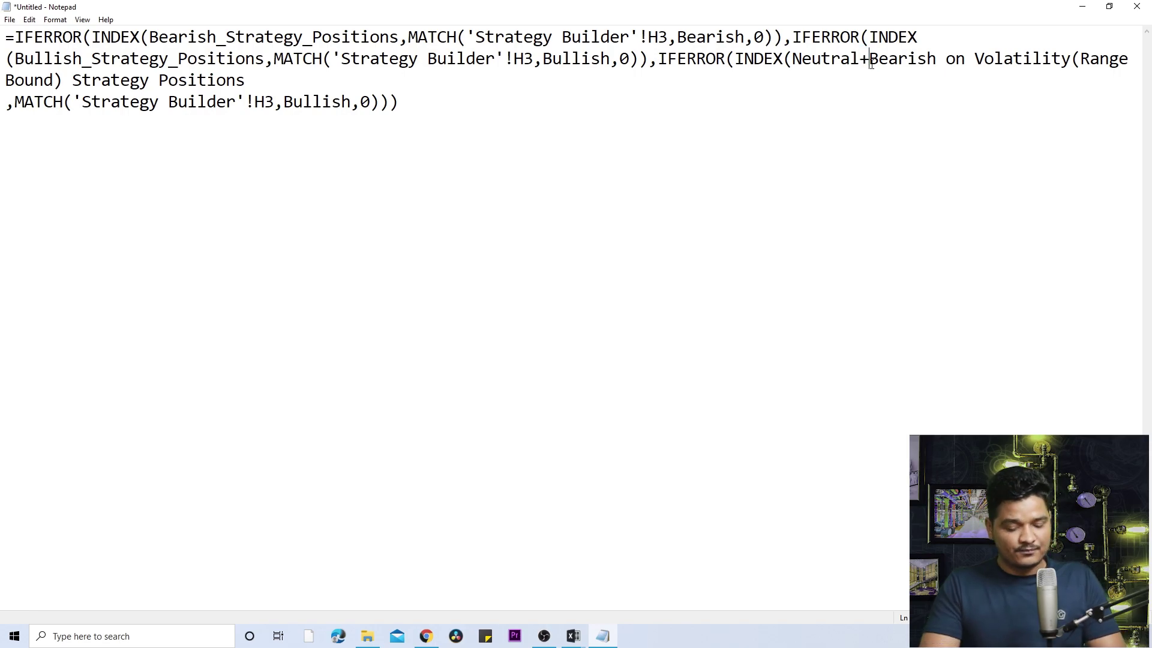
{"action": "key", "text": "BackSpace"}
{"action": "type", "text": "_"}
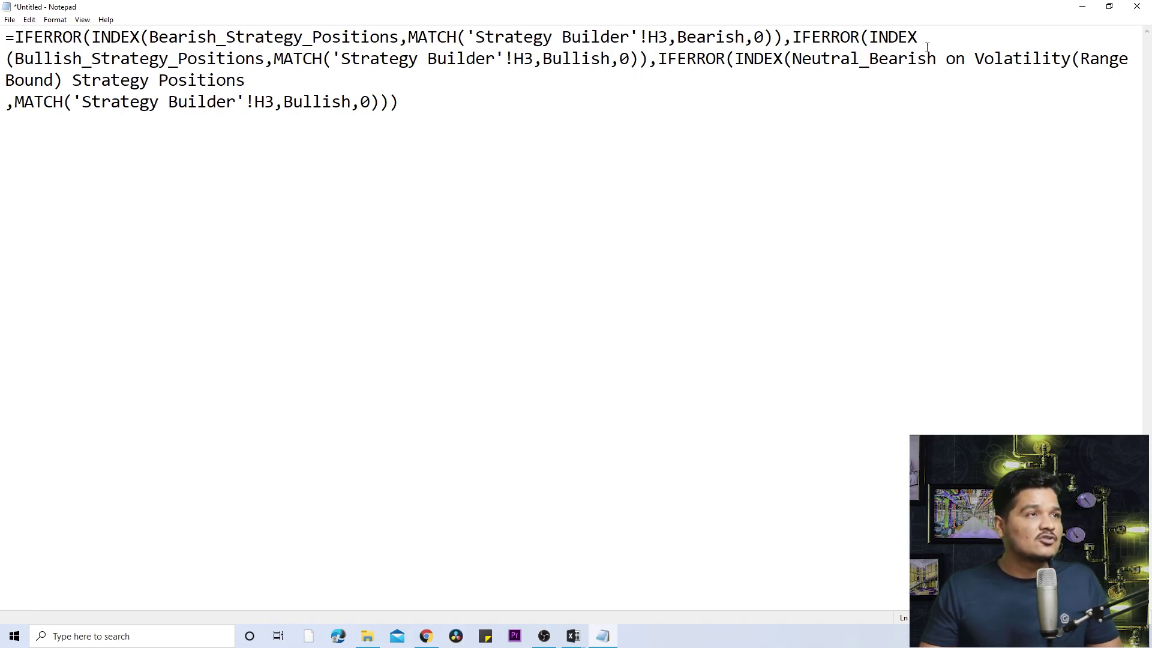
{"action": "key", "text": "BackSpace"}
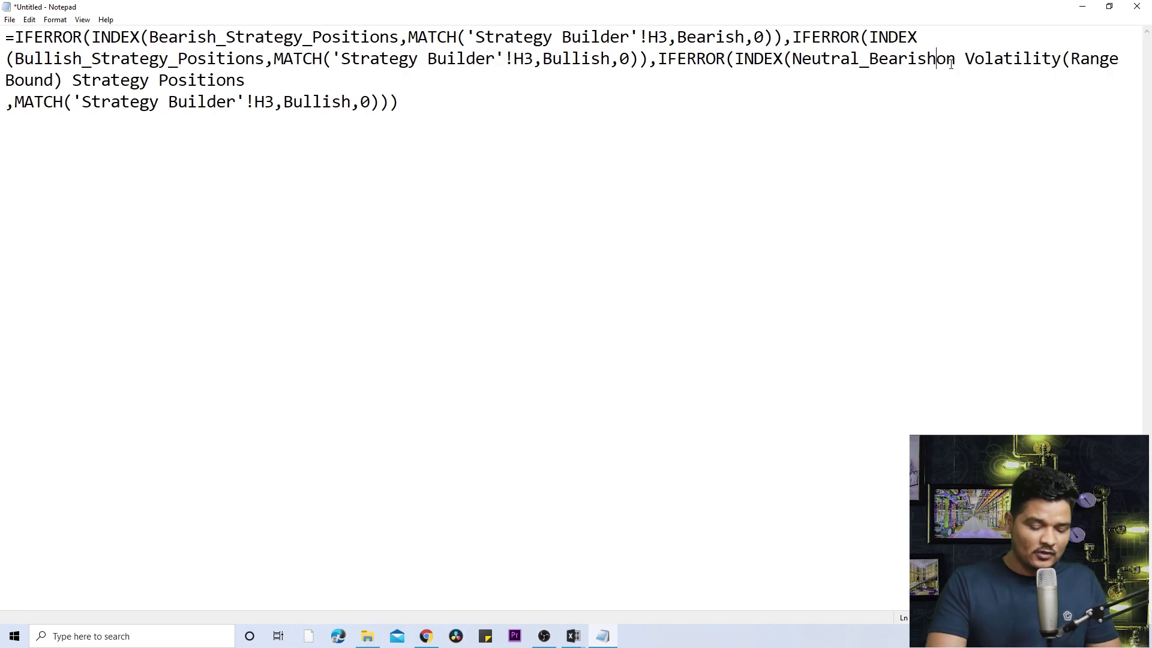
{"action": "type", "text": "_"}
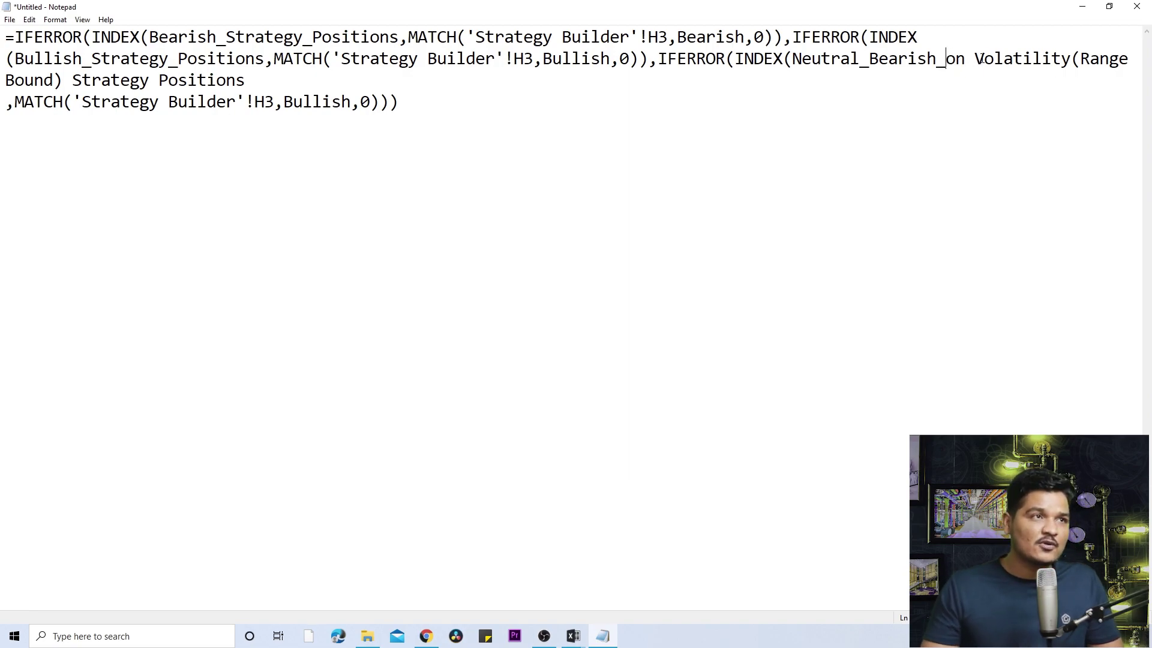
Put underscores in the rest of the pasted header so the INDEX array reads Neutral_Bearish_on_Volatility_Range Bound_Strategy_Positions
{"action": "left_click", "coordinate": [972, 63]}
{"action": "key", "text": "BackSpace"}
{"action": "type", "text": "_"}
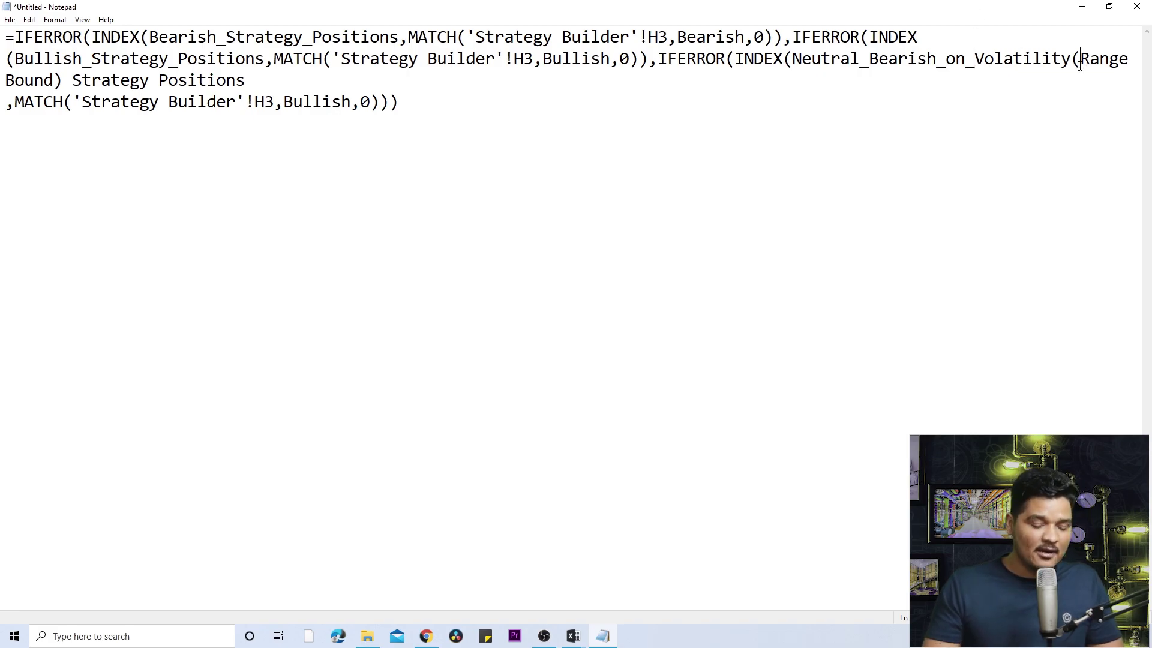
{"action": "key", "text": "BackSpace"}
{"action": "type", "text": "_"}
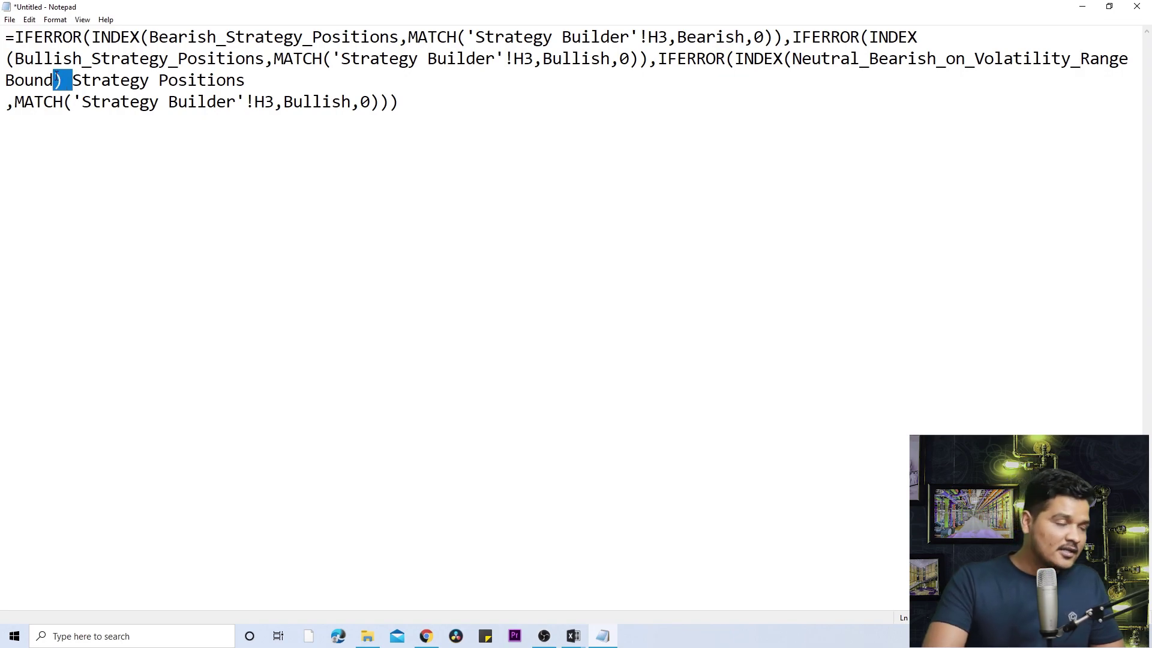
{"action": "type", "text": "_"}
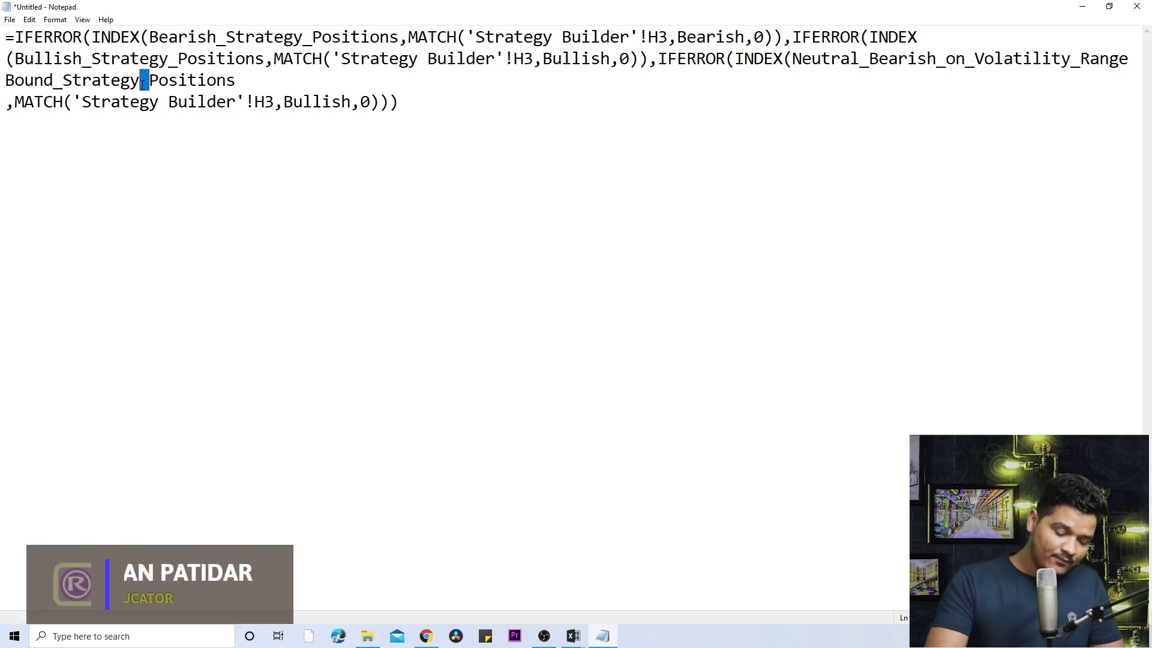
{"action": "type", "text": "_"}
Copy Neutral_Bearish_on_Volatility_Range Bound_Strategy over Bullish in the third-level MATCH and add a comma after that level's INDEX expression
{"action": "left_click", "coordinate": [791, 59]}
{"action": "left_click_drag", "start_coordinate": [792, 58], "coordinate": [134, 89]}
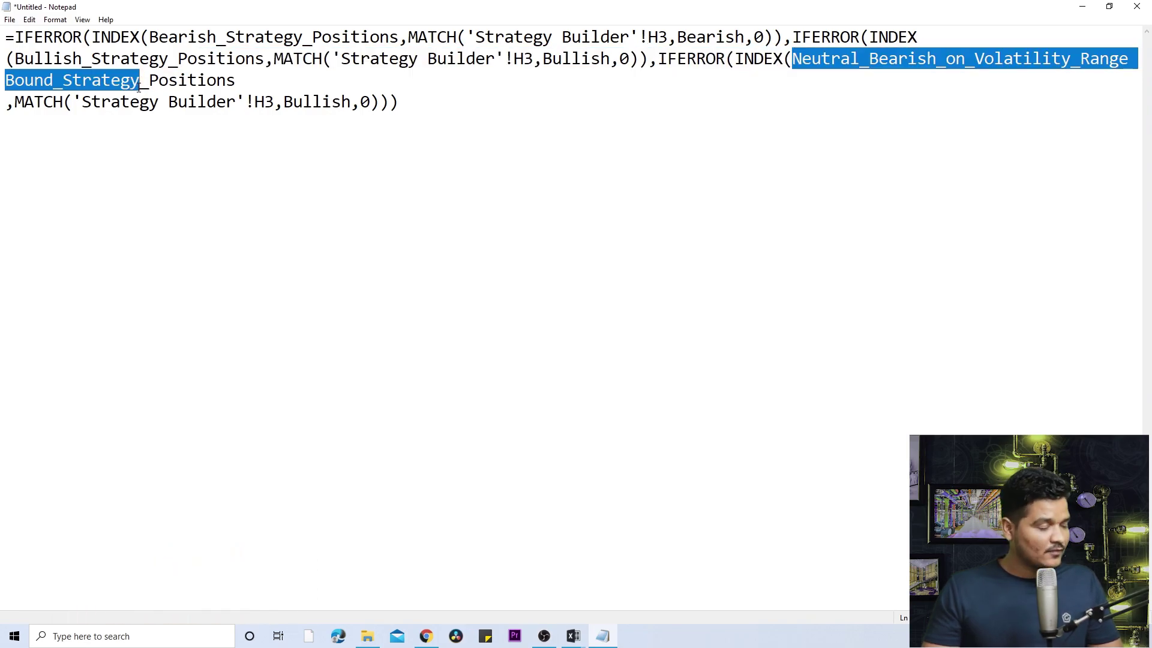
{"action": "left_click", "coordinate": [85, 103]}
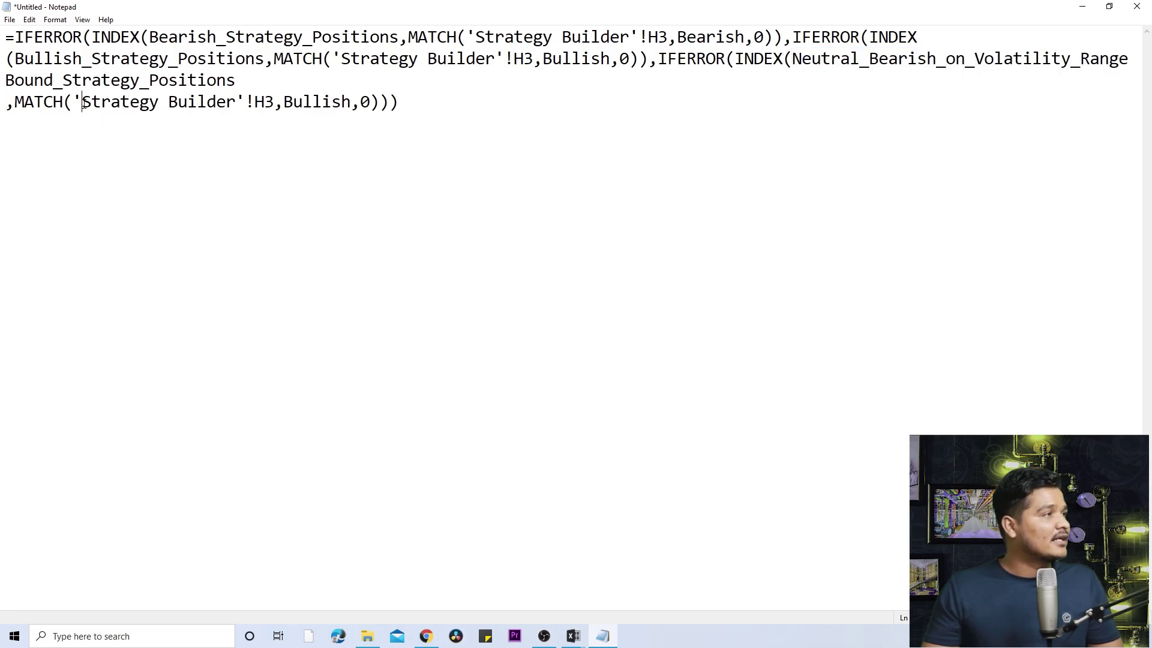
{"action": "left_click_drag", "start_coordinate": [254, 102], "coordinate": [400, 102]}
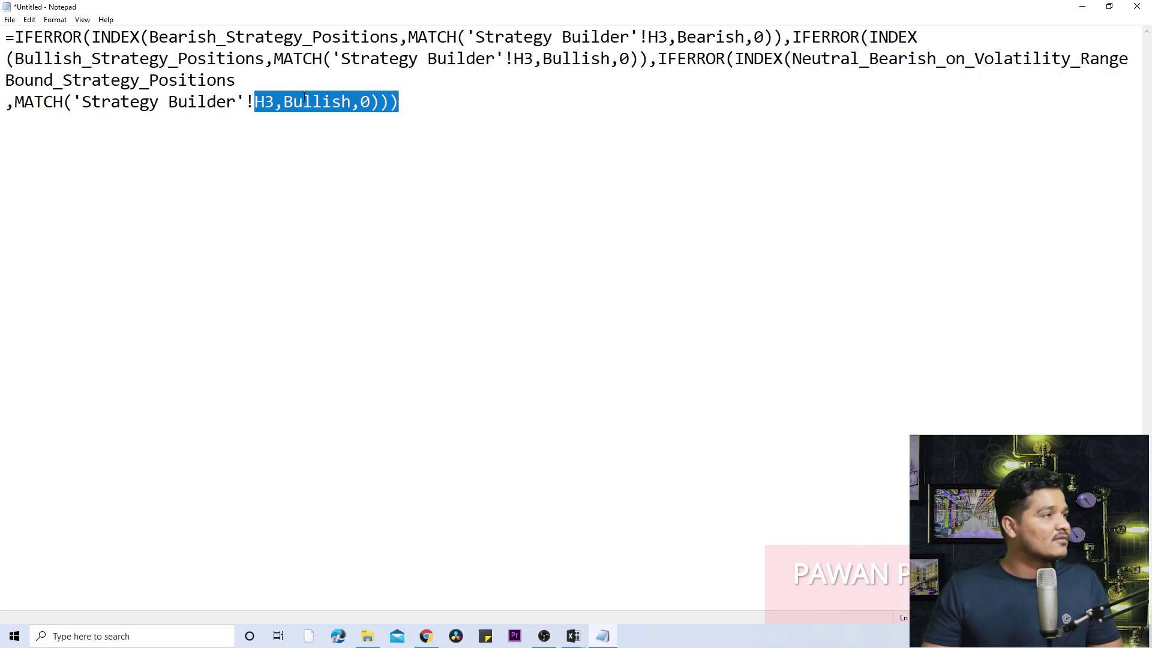
{"action": "left_click", "coordinate": [284, 103]}
{"action": "left_click_drag", "start_coordinate": [284, 103], "coordinate": [352, 103]}
{"action": "key", "text": "ctrl+v"}
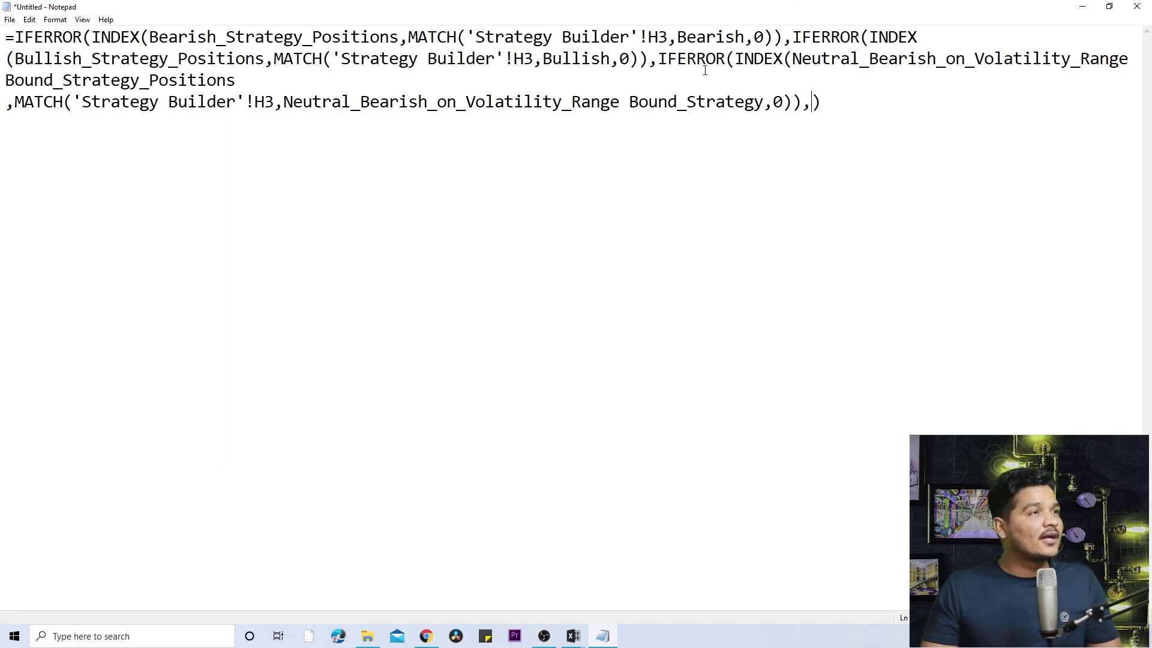
Copy the Neutral Bearish IFERROR INDEX-MATCH expression and paste it after the last comma as a fourth nested level
{"action": "left_click_drag", "start_coordinate": [662, 59], "coordinate": [798, 121]}
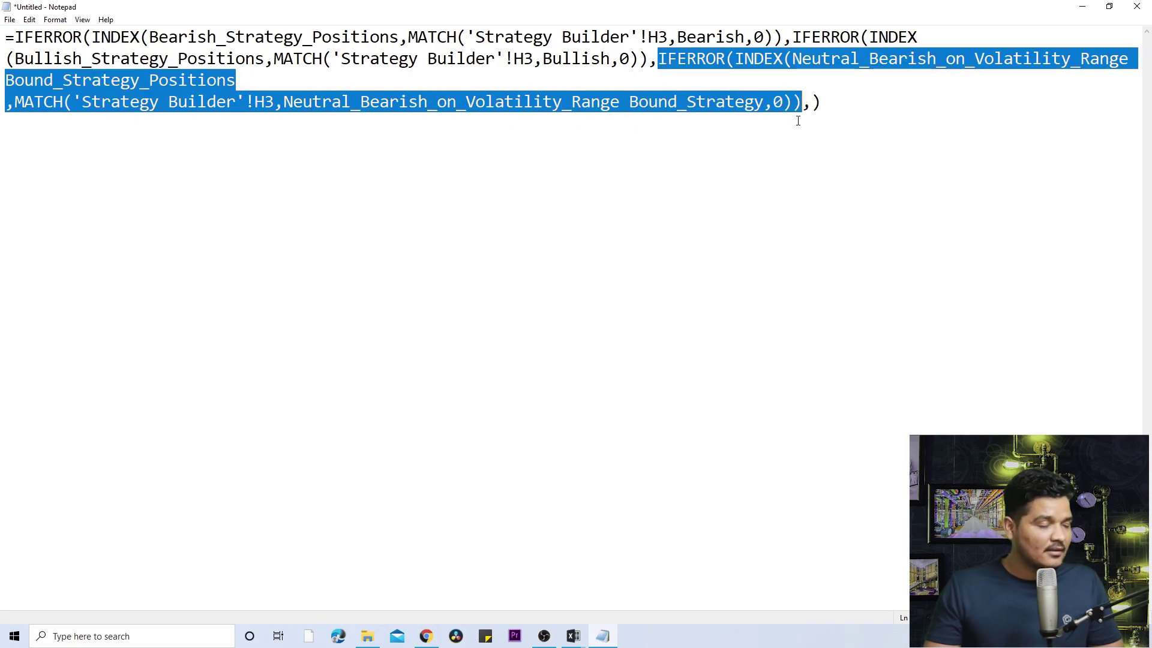
{"action": "left_click", "coordinate": [812, 106]}
{"action": "key", "text": "ctrl+v"}
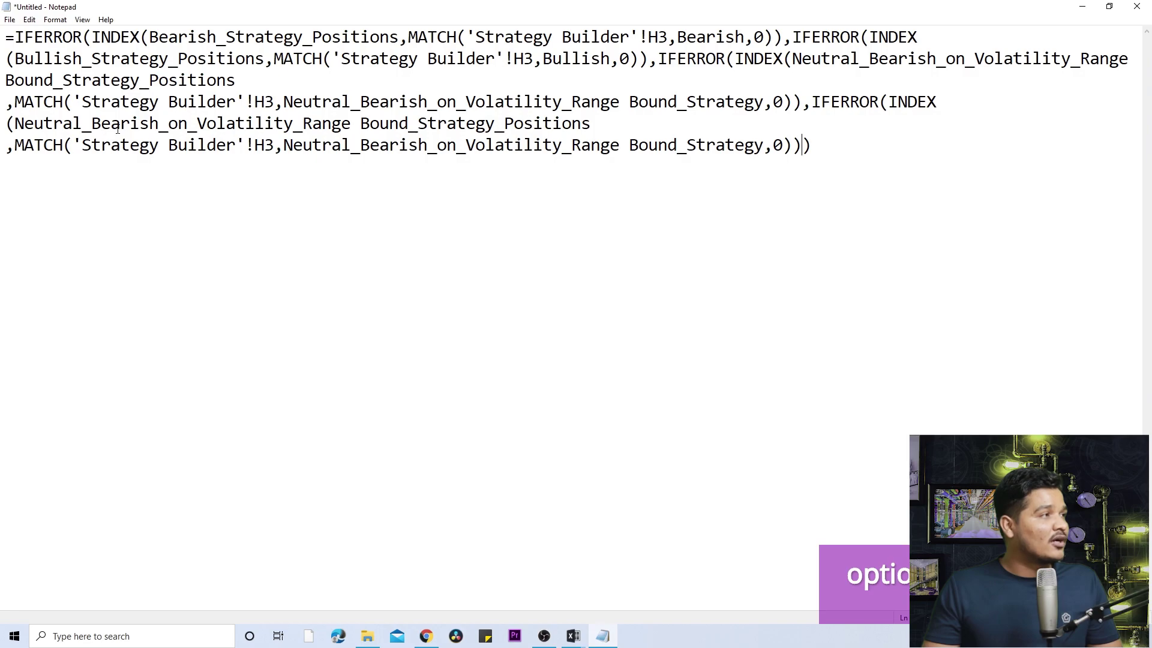
Change Bearish to Bullish in the fourth level's INDEX array and MATCH range names
{"action": "left_click_drag", "start_coordinate": [140, 124], "coordinate": [111, 125]}
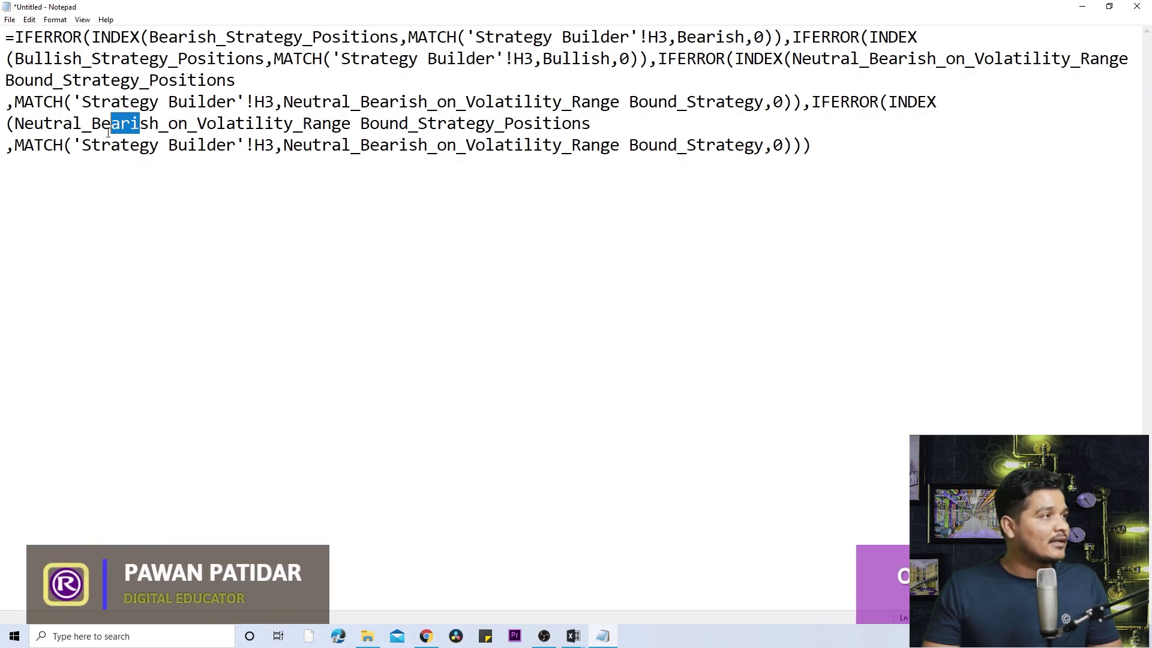
{"action": "type", "text": "ullis"}
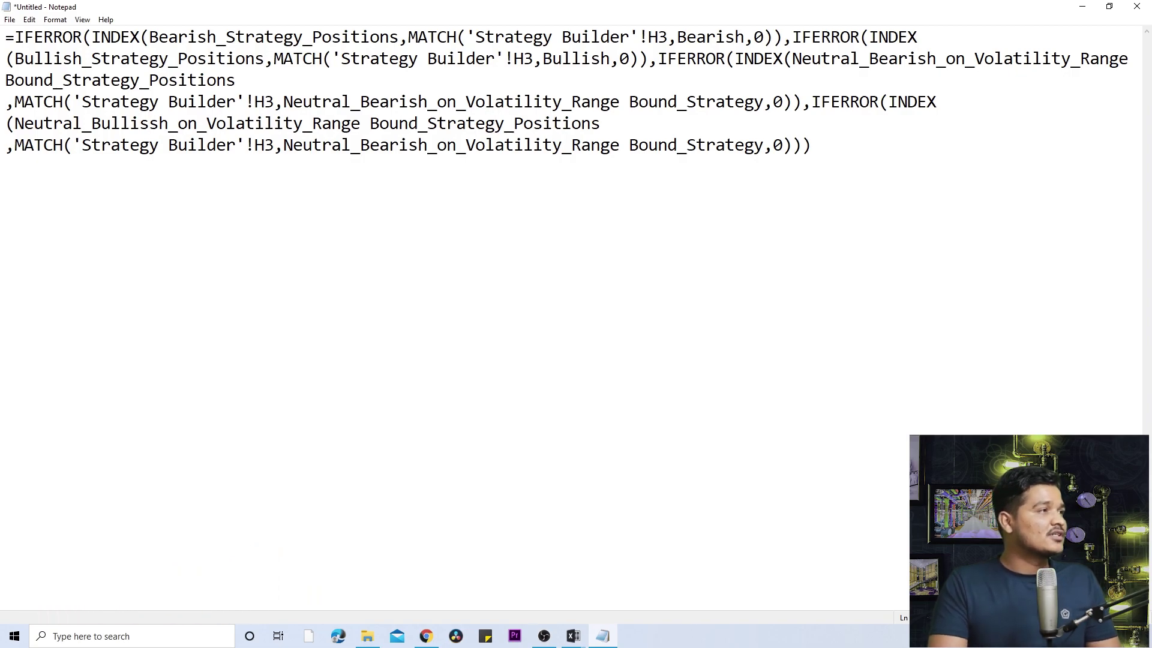
{"action": "key", "text": "BackSpace"}
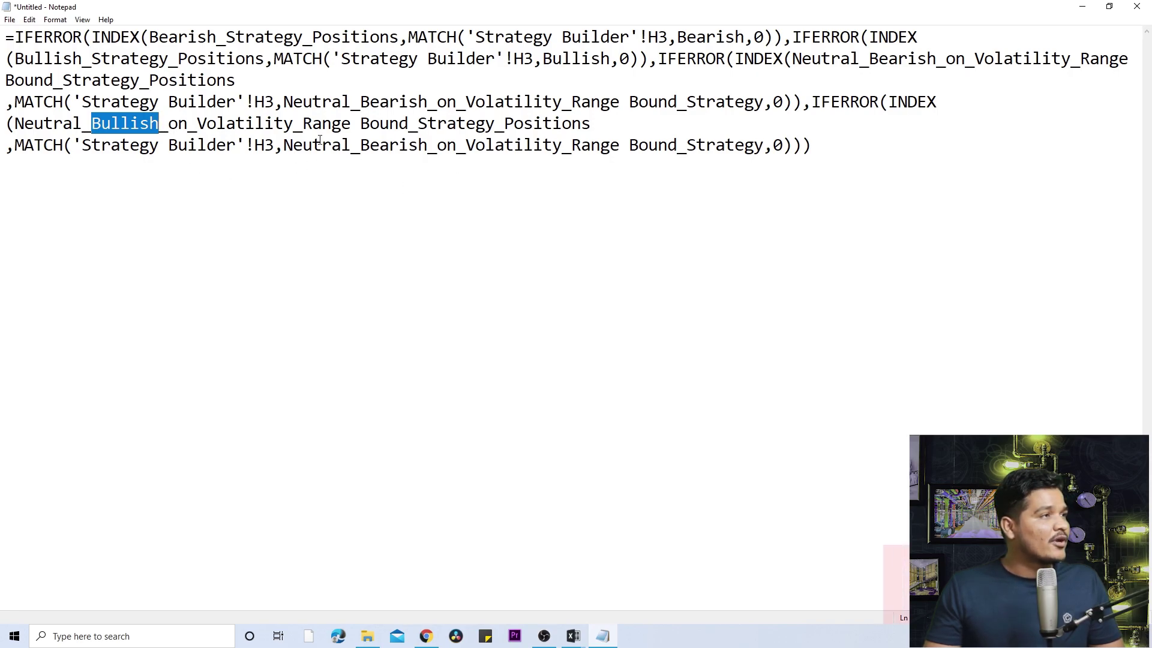
{"action": "left_click", "coordinate": [360, 145]}
{"action": "left_click_drag", "start_coordinate": [361, 145], "coordinate": [428, 146]}
{"action": "type", "text": "Bullish"}
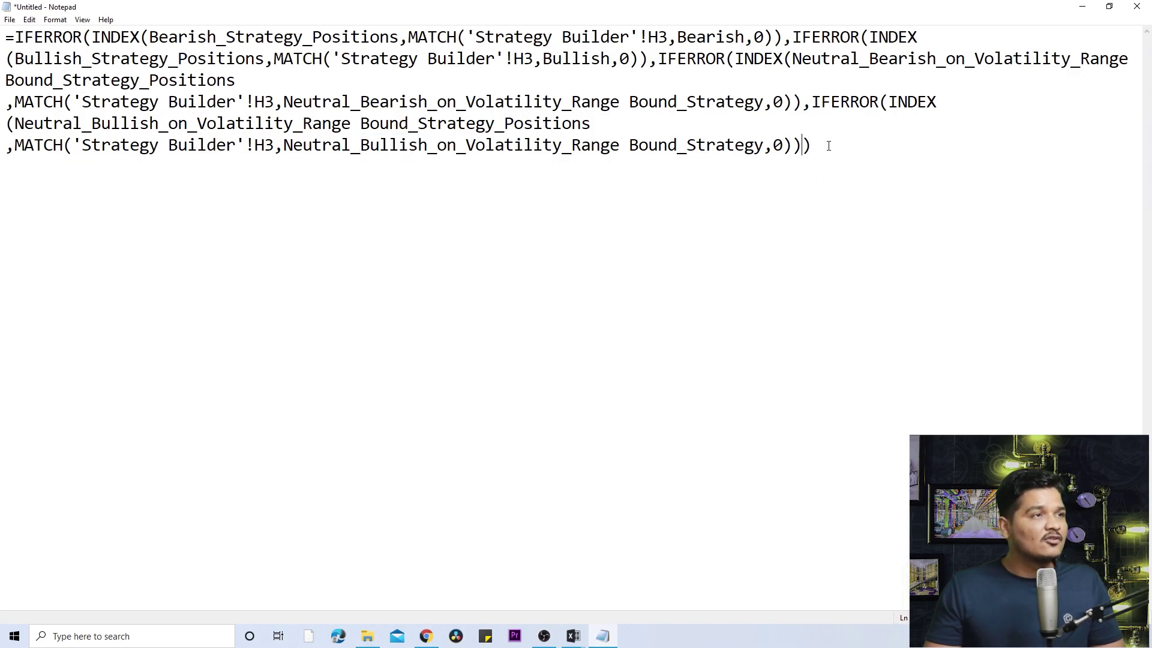
Complete the fourth-level IFERROR with an empty-string ("") fallback and copy the whole formula
{"action": "left_click", "coordinate": [802, 145]}
{"action": "type", "text": ","}
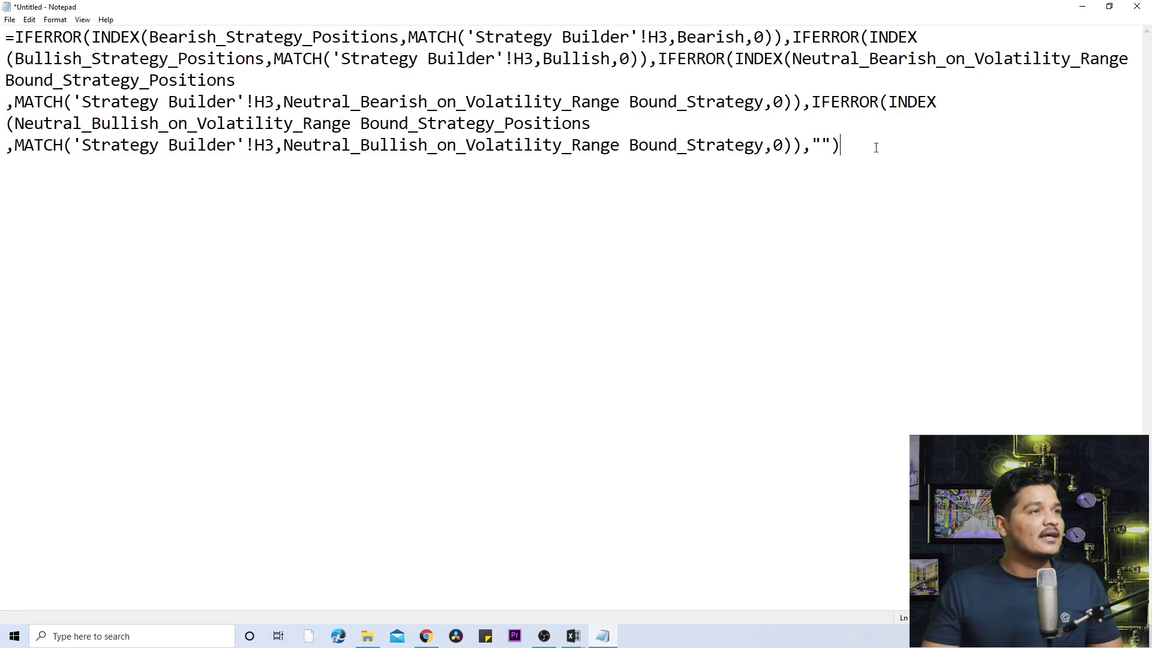
{"action": "left_click_drag", "start_coordinate": [876, 148], "coordinate": [2, 3]}
Try pasting the copied formula directly into cell H17 of Excel's Strategy Builder sheet and undo the paste
{"action": "key", "text": "alt+Tab"}
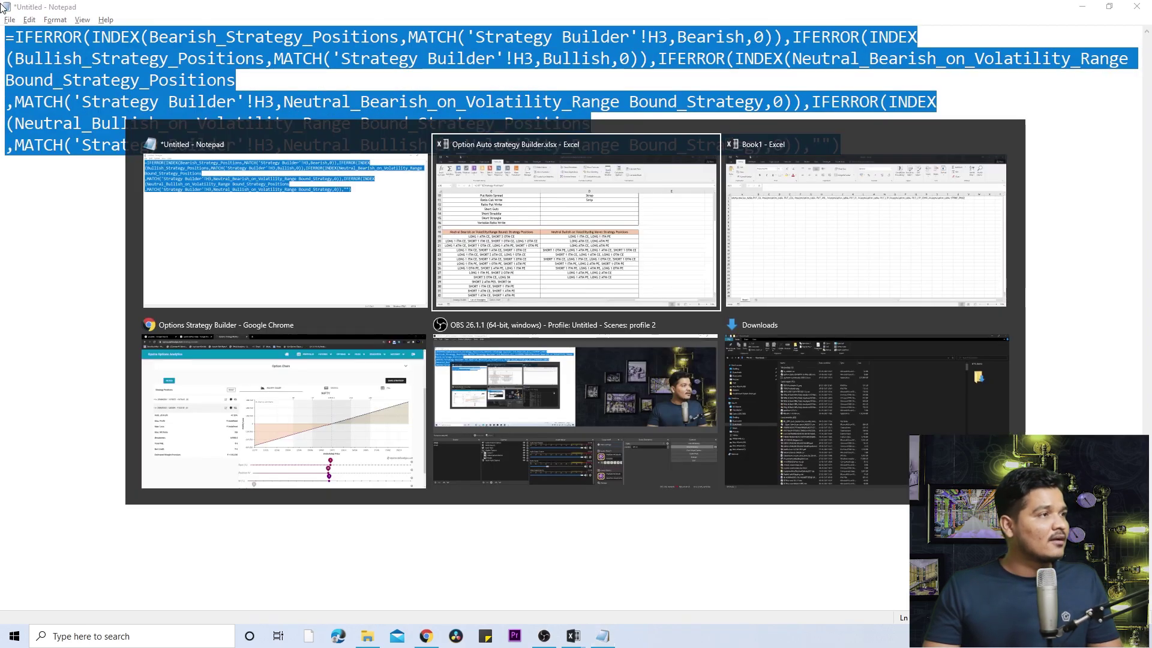
{"action": "left_click", "coordinate": [96, 603]}
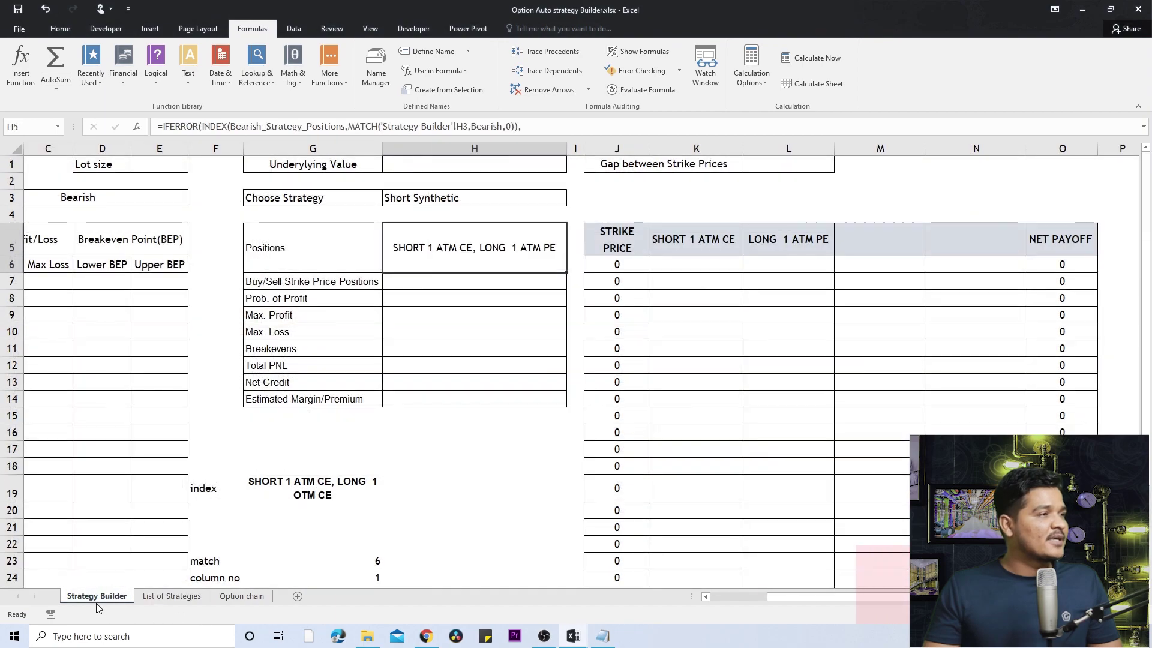
{"action": "left_click", "coordinate": [449, 454]}
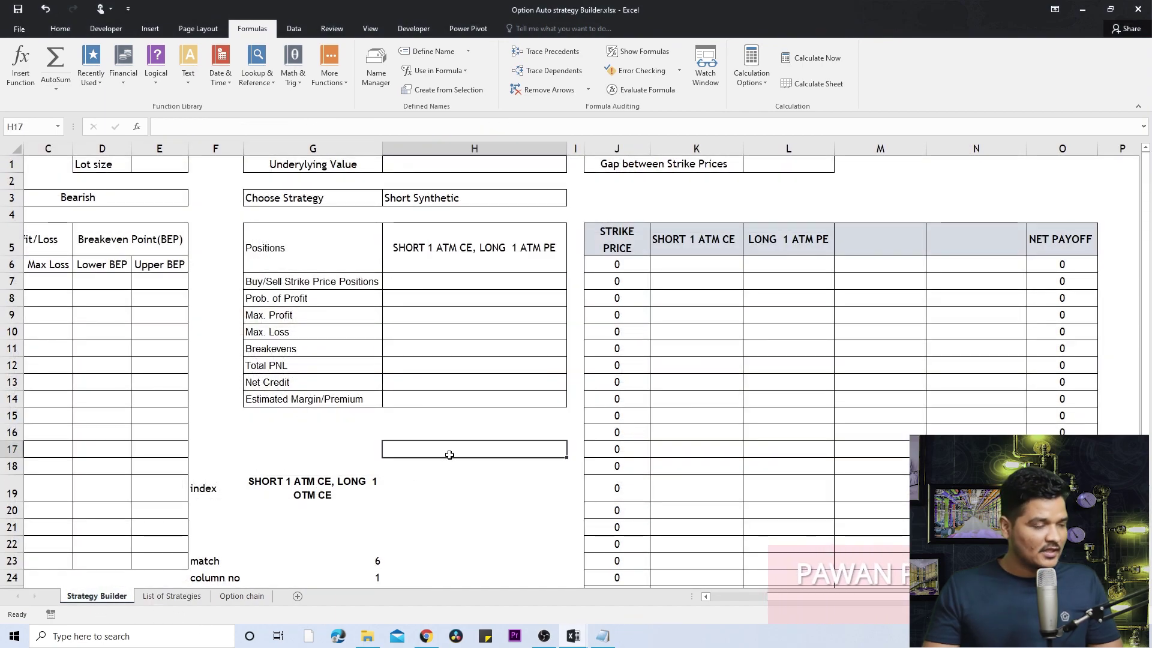
{"action": "key", "text": "ctrl+v"}
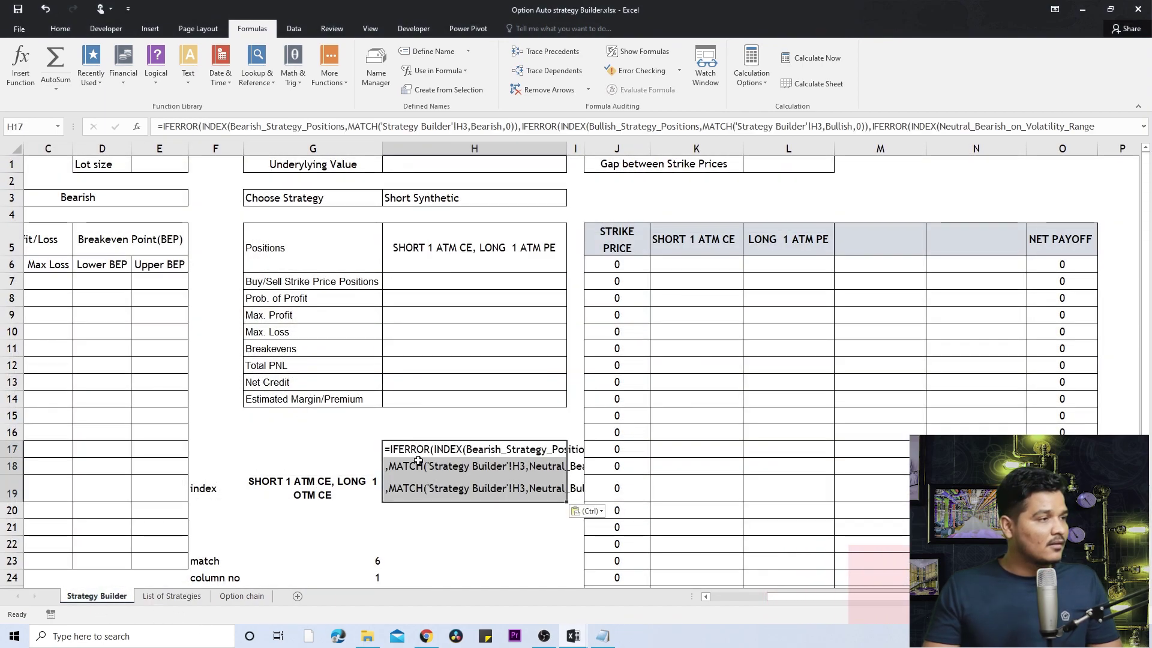
{"action": "double_click", "coordinate": [429, 451]}
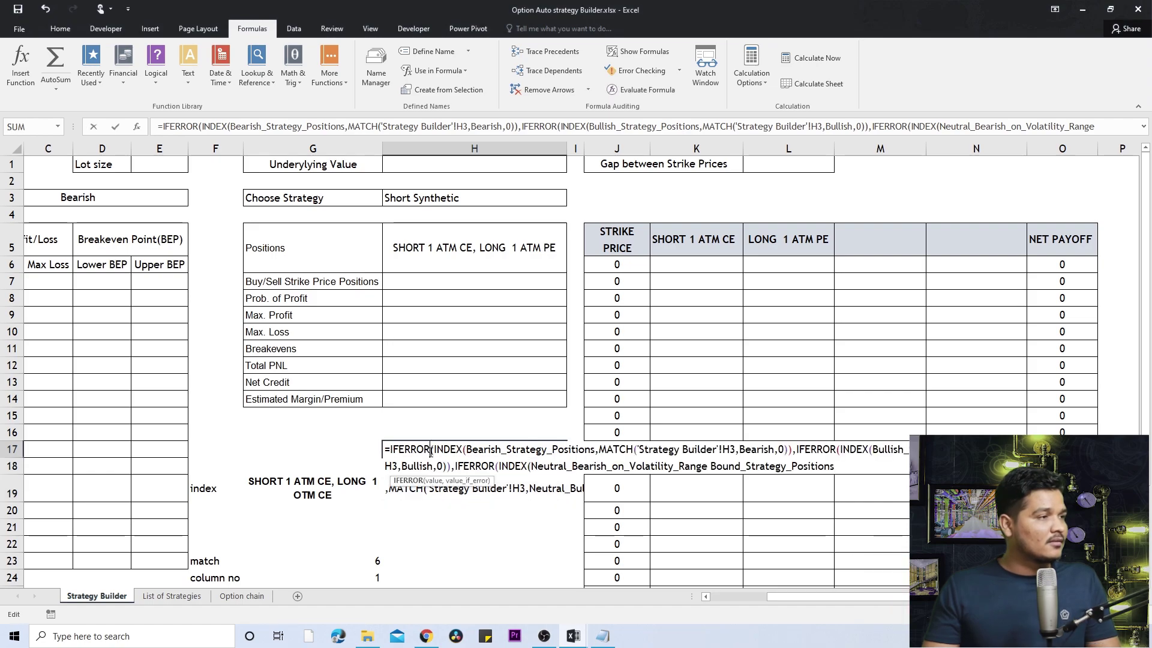
{"action": "key", "text": "Escape"}
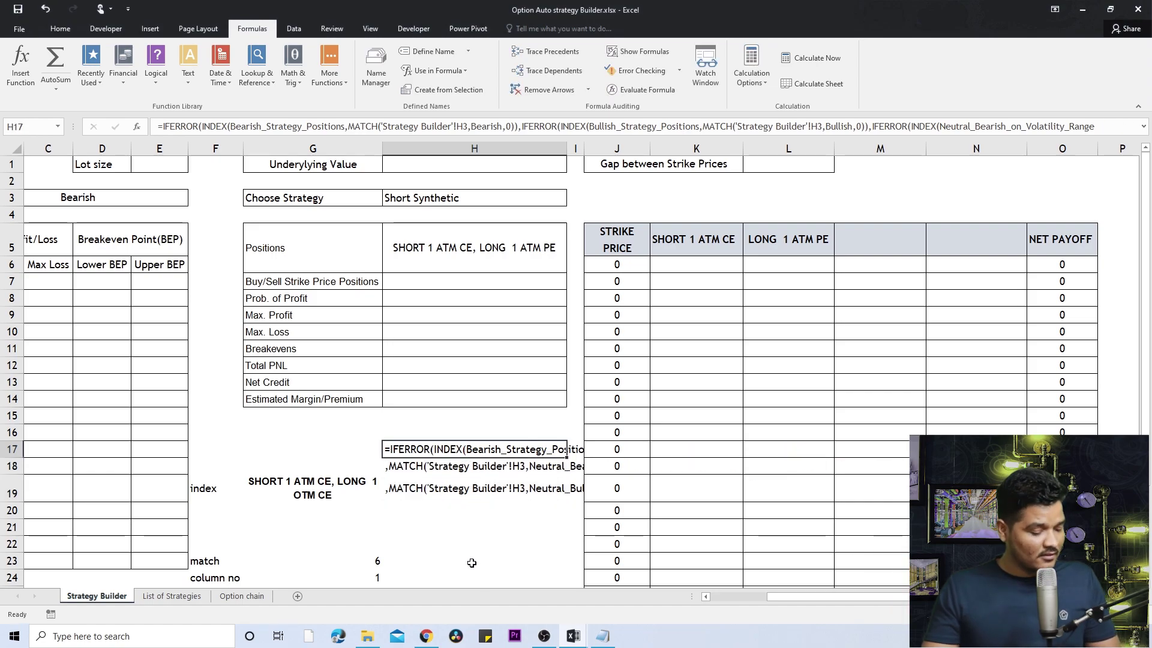
{"action": "key", "text": "ctrl+z"}
Return to Notepad, remove the line break before the third-level MATCH, and copy the entire formula
{"action": "key", "text": "alt+Tab"}
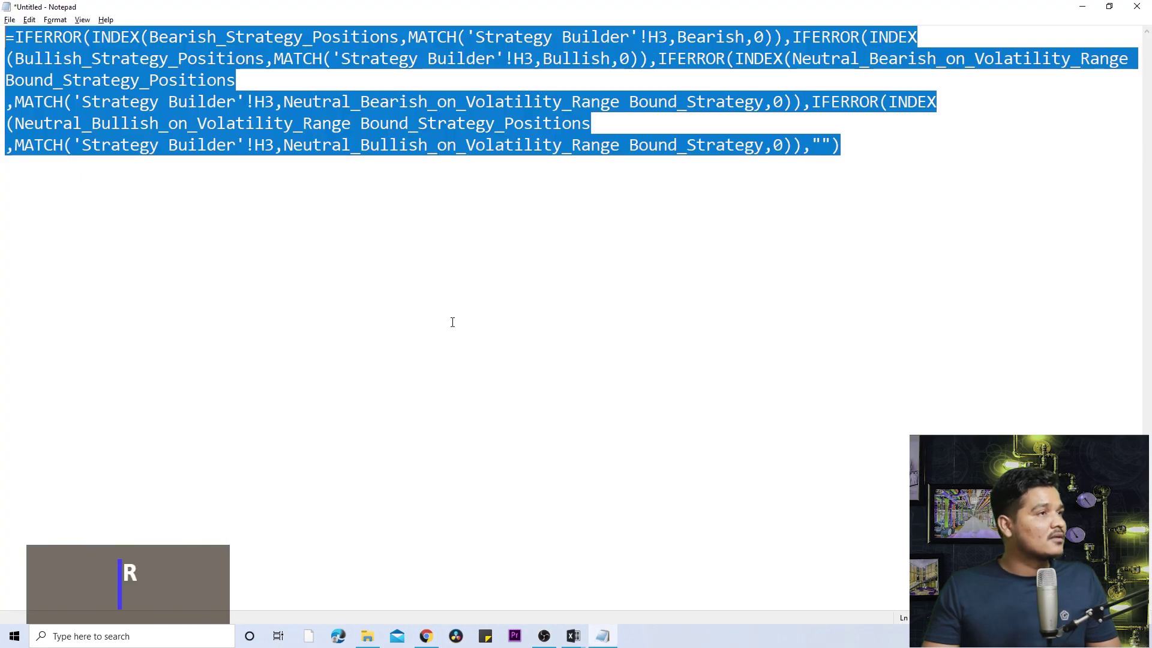
{"action": "left_click", "coordinate": [101, 123]}
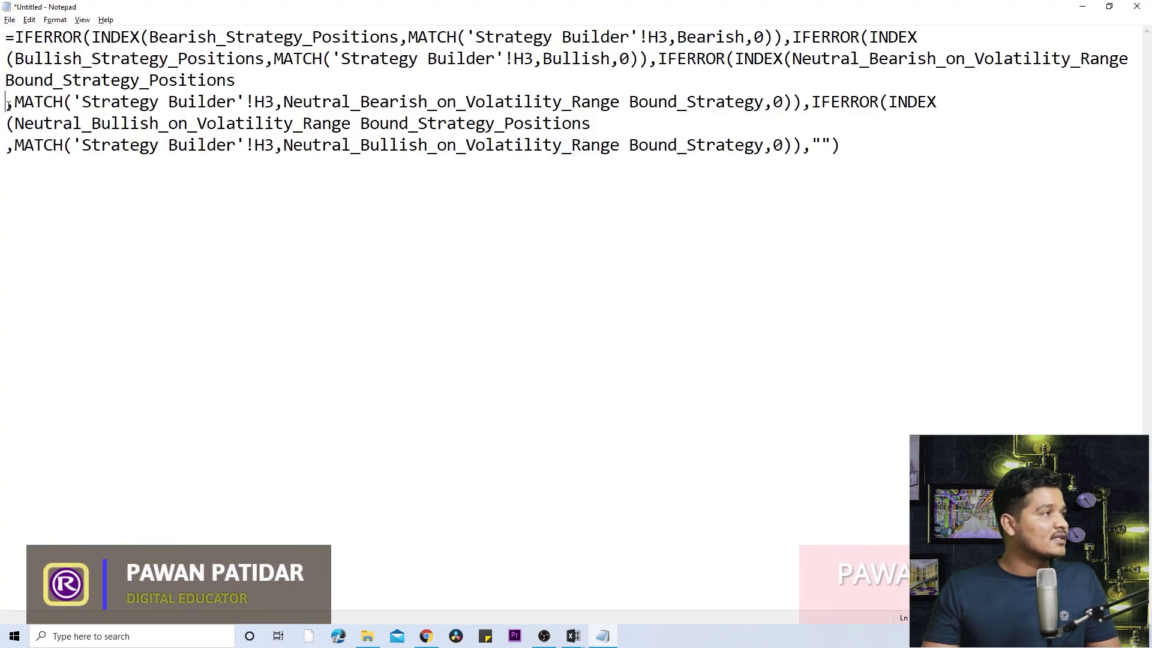
{"action": "left_click", "coordinate": [9, 101]}
{"action": "key", "text": "BackSpace"}
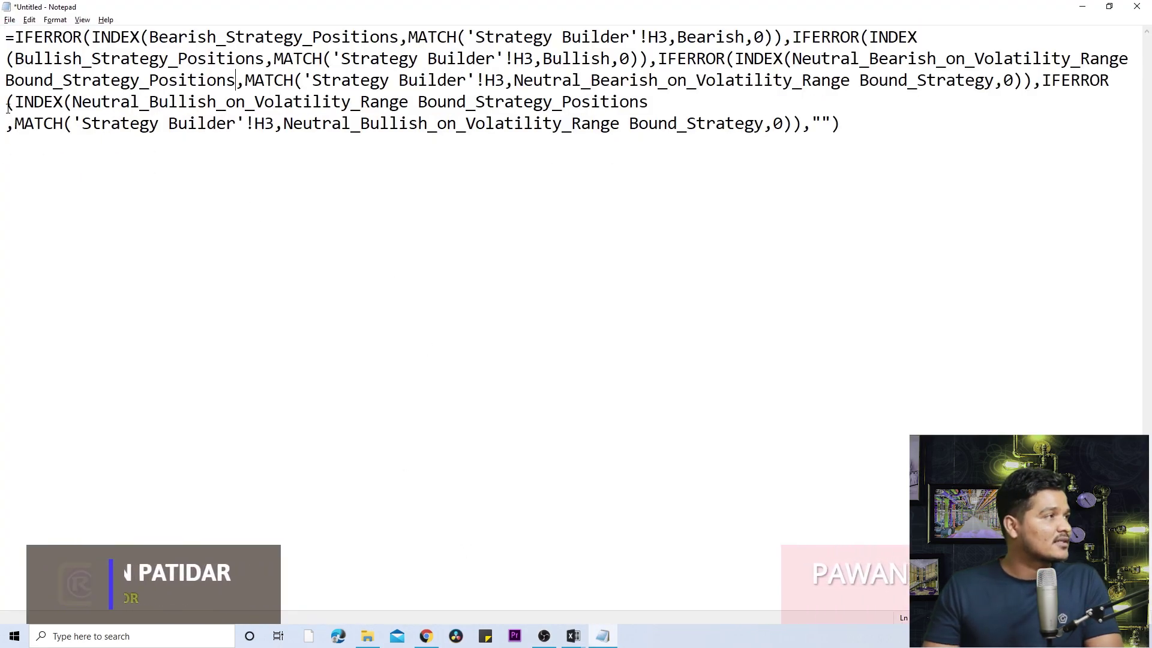
{"action": "left_click", "coordinate": [6, 103]}
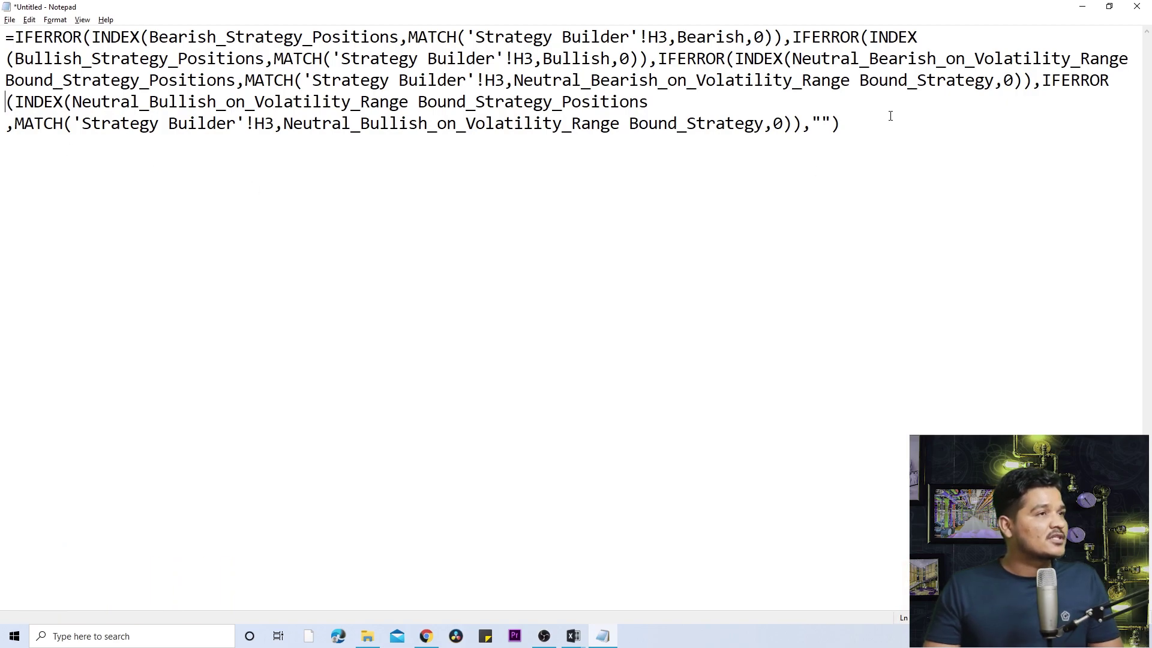
{"action": "key", "text": "ctrl+a"}
Switch to Excel, enlarge the formula bar, and paste the copied formula into it for cell H17
{"action": "key", "text": "alt+Tab"}
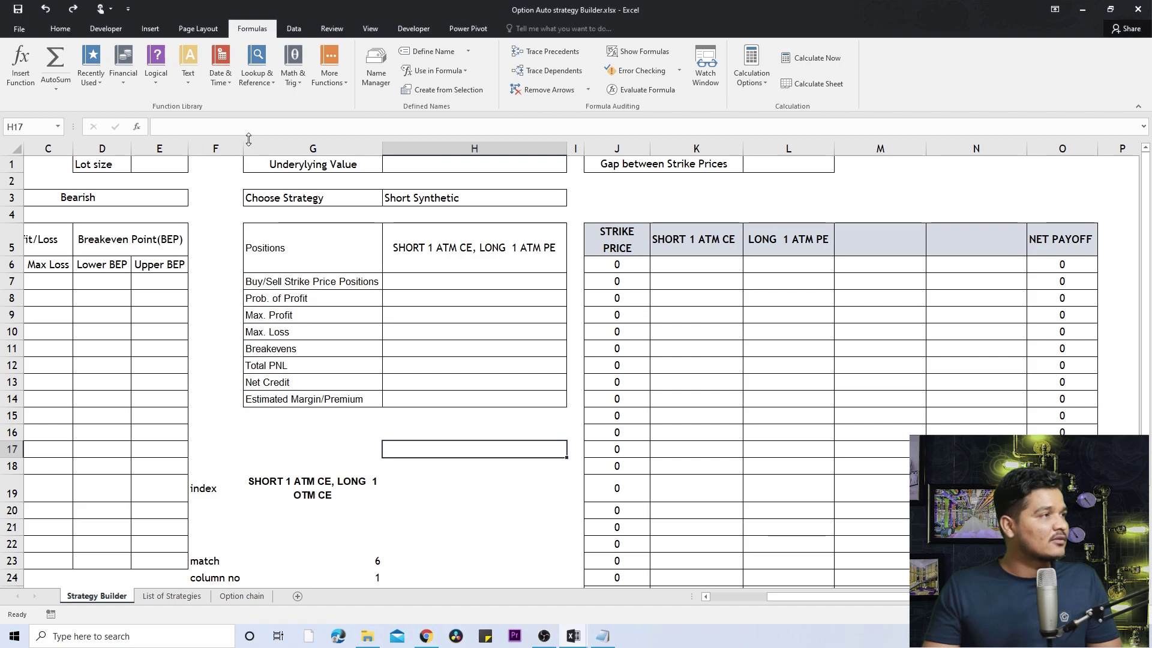
{"action": "left_click_drag", "start_coordinate": [251, 139], "coordinate": [252, 168]}
{"action": "left_click", "coordinate": [256, 158]}
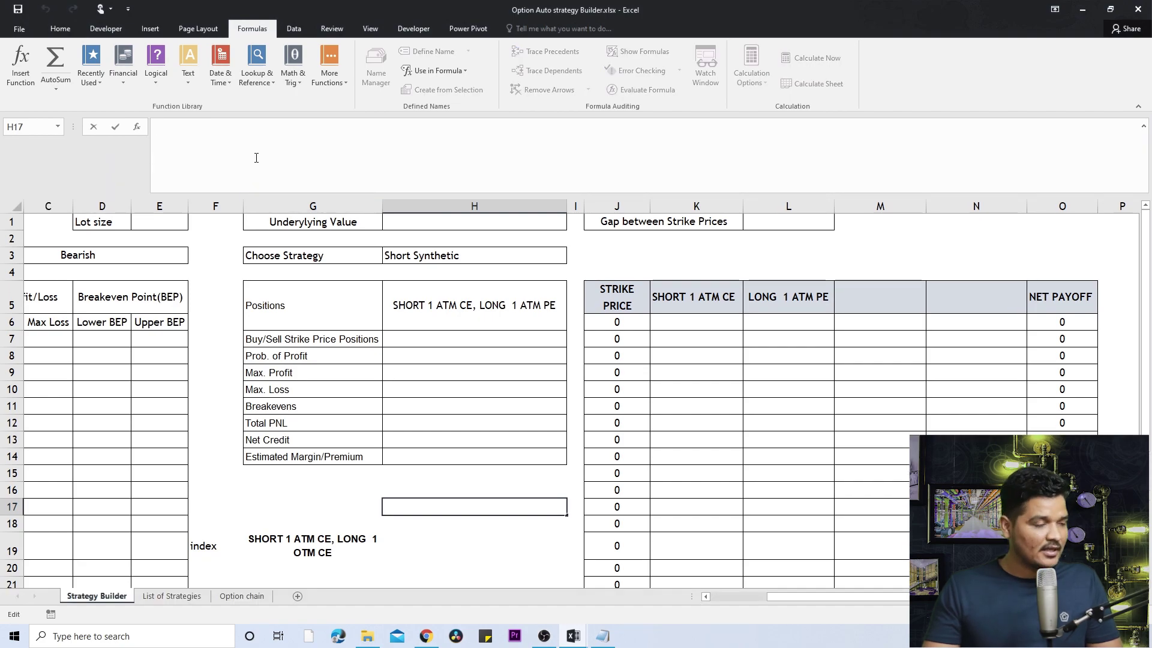
{"action": "type", "text": "=IFERROR(INDEX(Bearish_Strategy_Positions,MATCH('Strategy Builder'!H3,Bearish,0)),IFERROR(INDEX(Bullish_Strategy_Positions,MATCH('Strategy Builder'!H3,Bullish,0)),IFERROR(INDEX(Neutral_Bearish_on_Volatility_Range Bound_Strategy_Positions,MATCH('Strategy Builder'!H3,Neutral_Bearish_on_Volatility_Range Bound_Strategy,0)),IFERROR(INDEX(Neutral_Bullish_on_Volatility_Range Bound_Strategy_Positions ,MATCH('Strategy Builder'!H3,Neutral_Bullish_on_Volatility_Range Bound_Strategy,0)),\"\")"}
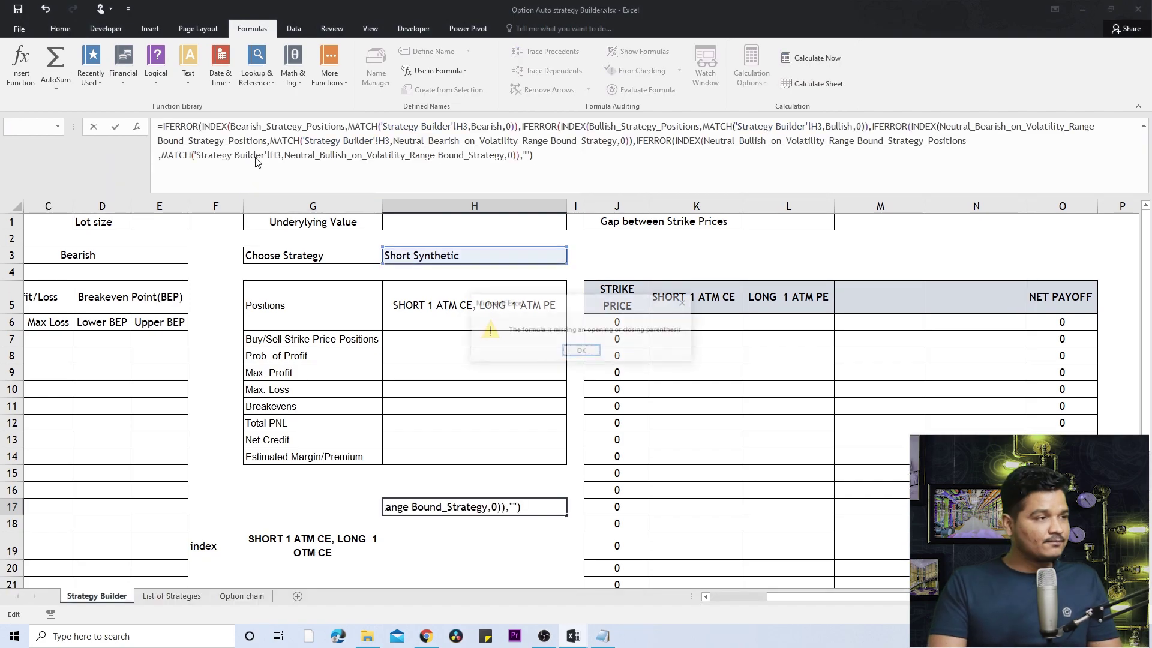
Retype the "" fallback at the end of the H17 formula and try to enter it
{"action": "key", "text": "Return"}
{"action": "key", "text": "Return"}
{"action": "type", "text": "\\"}
{"action": "key", "text": "Return"}
{"action": "key", "text": "Return"}
{"action": "key", "text": "BackSpace"}
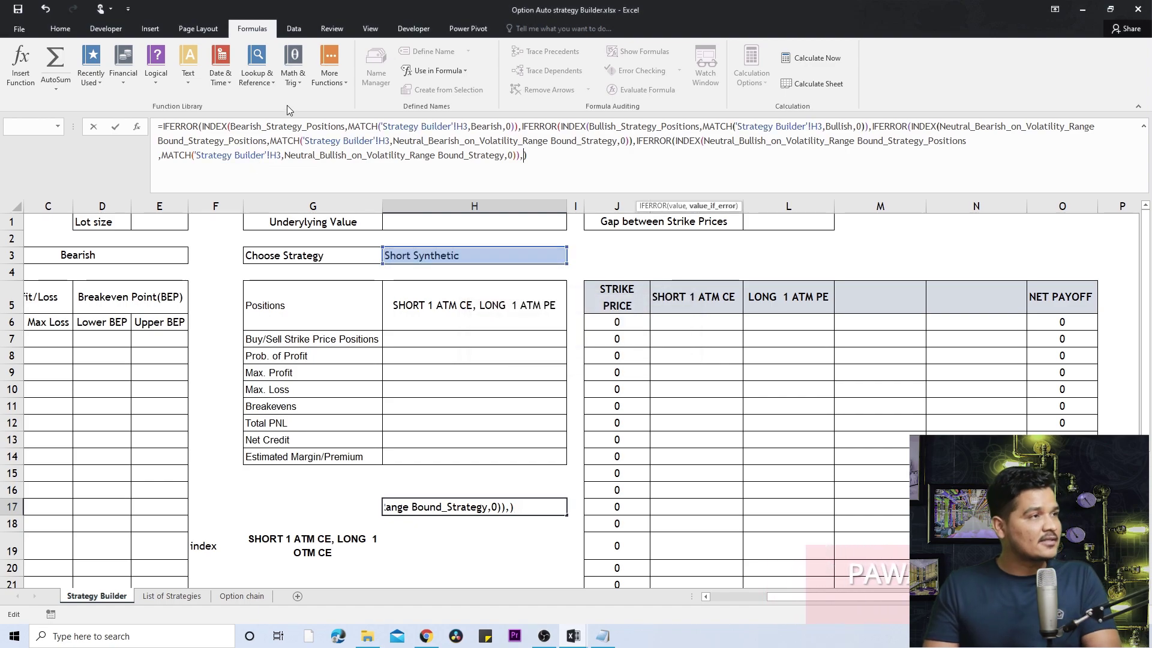
{"action": "type", "text": "\"\""}
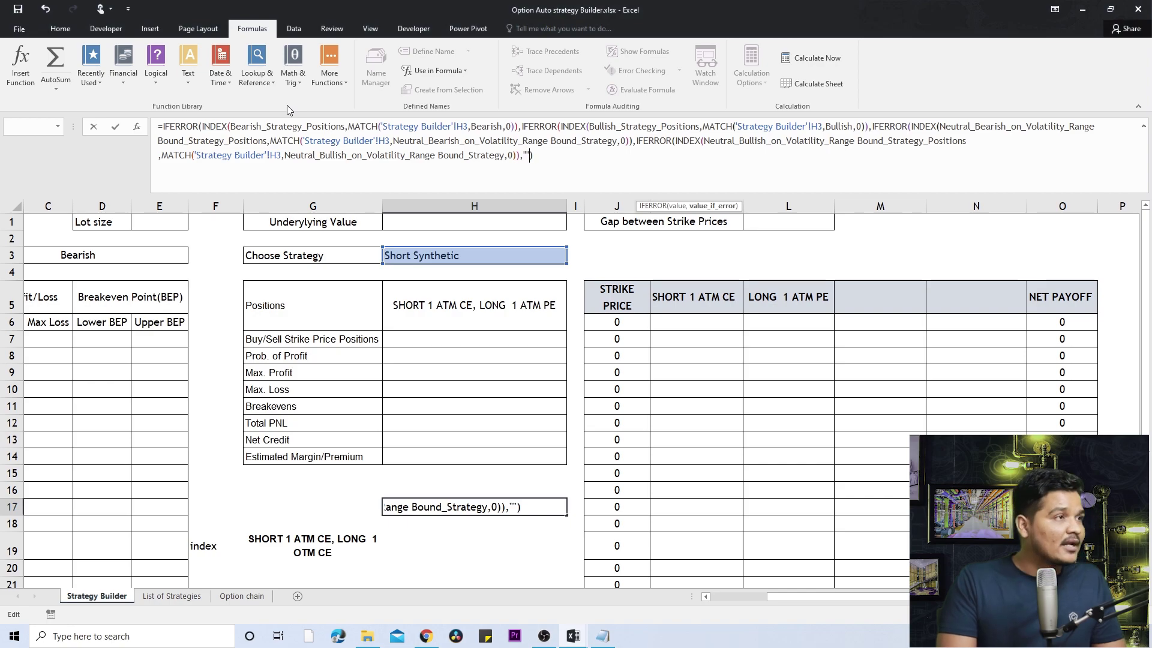
{"action": "key", "text": "Return"}
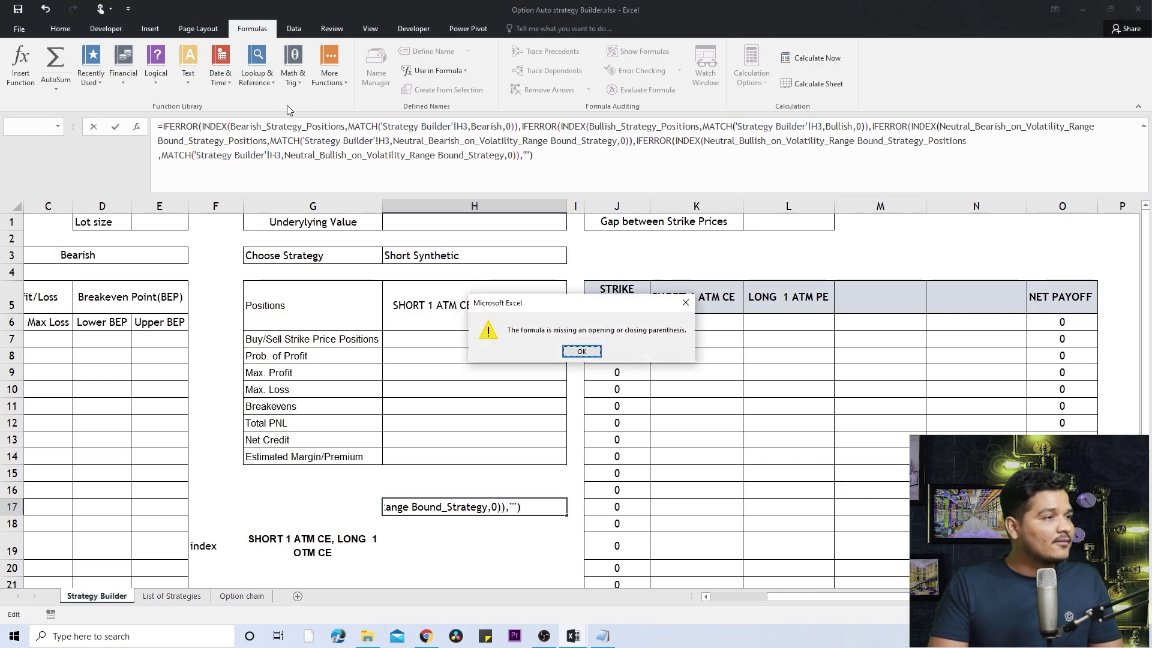
{"action": "key", "text": "Return"}
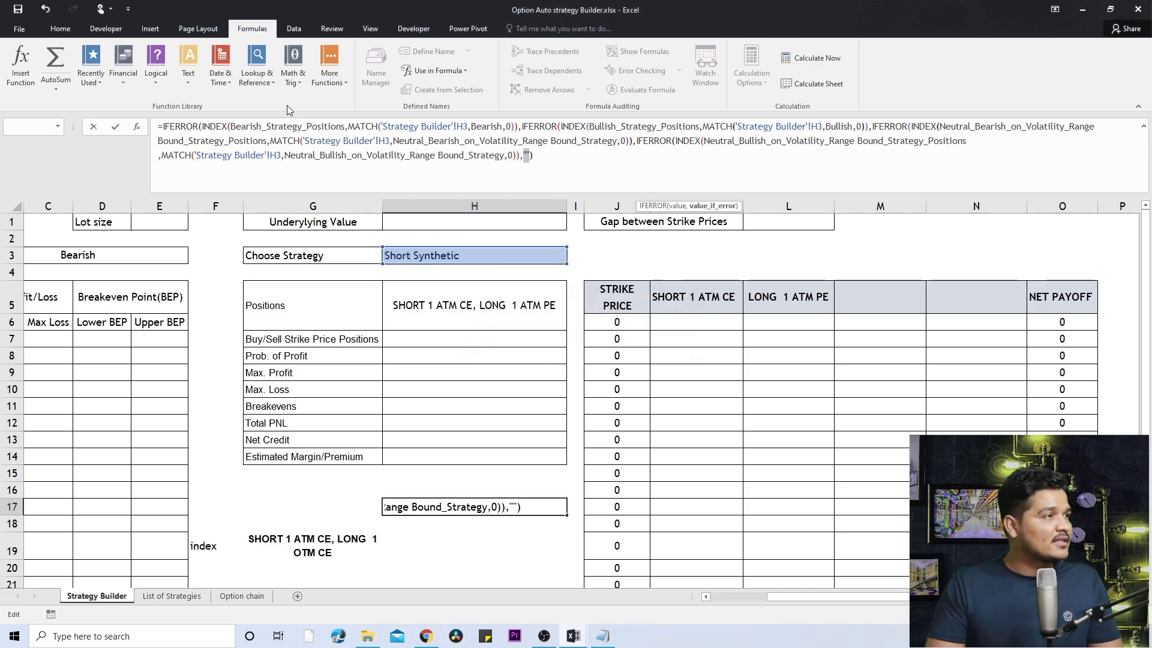
Add three closing parentheses so the H17 formula ends with "")))) and enter it
{"action": "key", "text": "Right"}
{"action": "key", "text": "Right"}
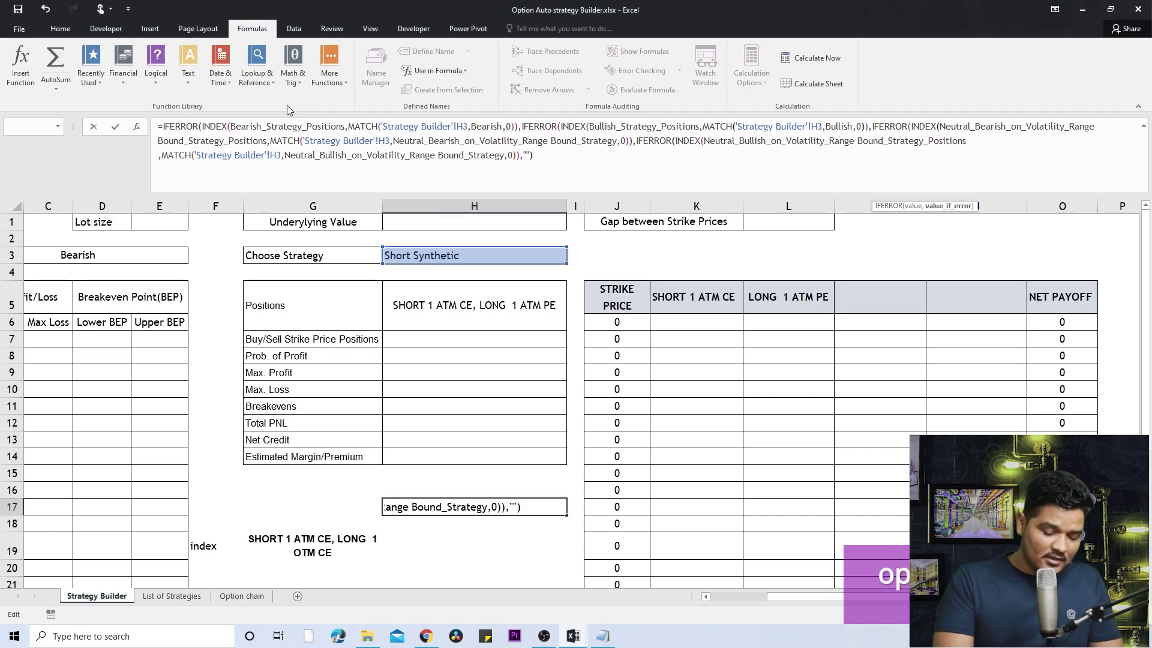
{"action": "type", "text": "))"}
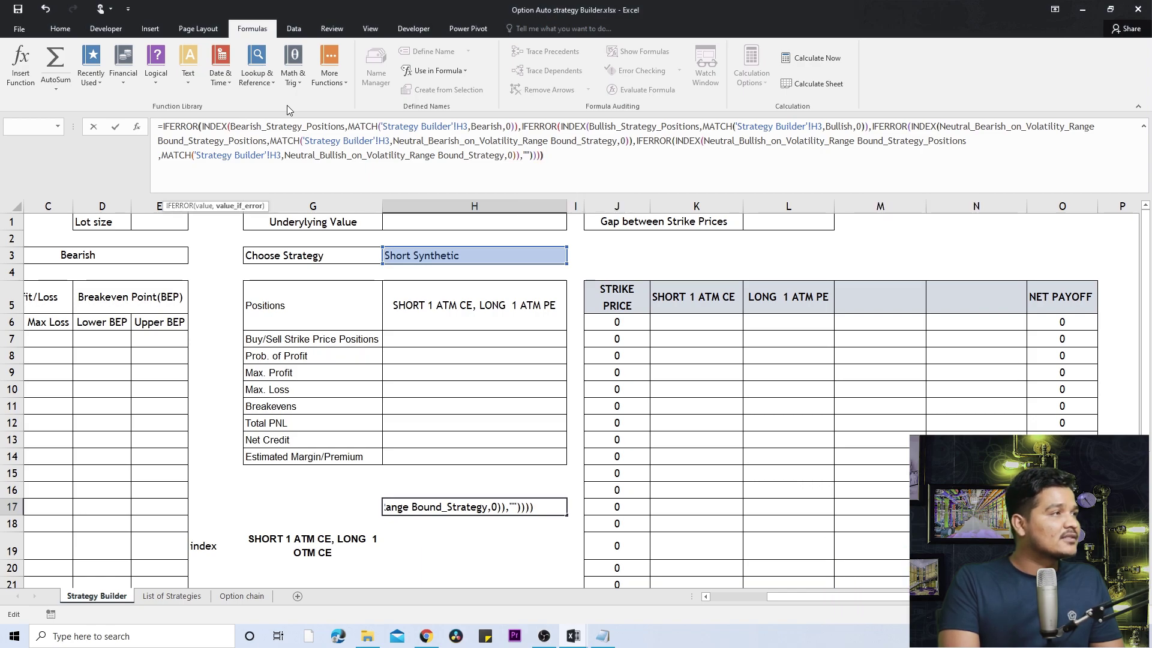
{"action": "key", "text": "ctrl+Return"}
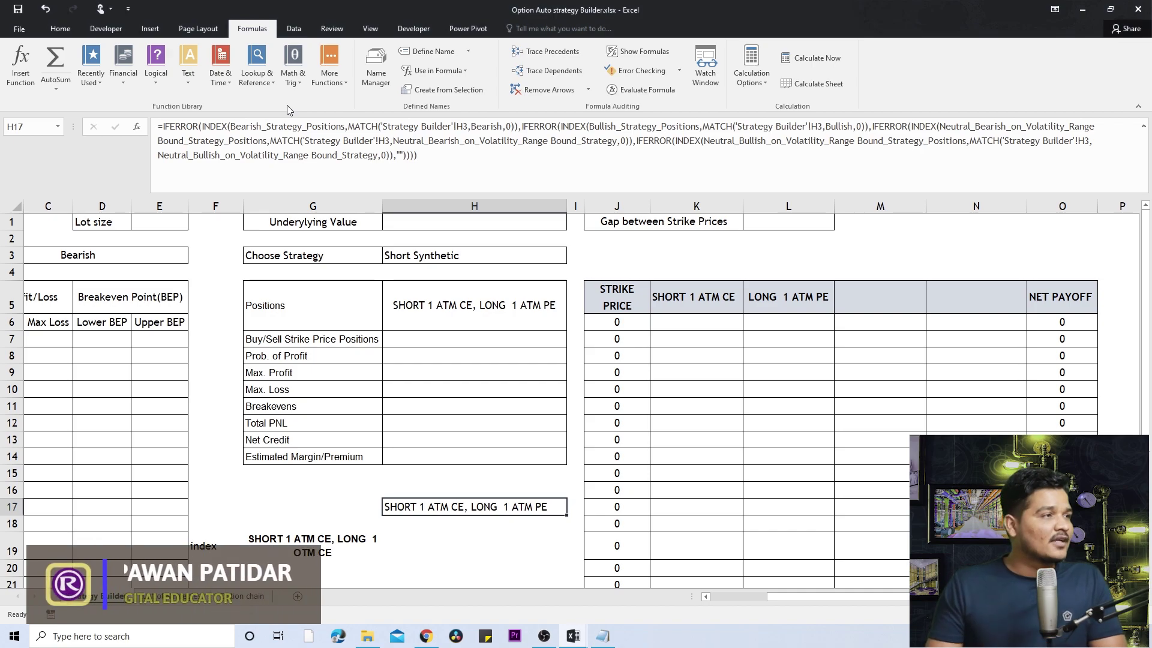
Put each IFERROR level of the H17 formula on its own line, matching the layout of the H5 formula
{"action": "left_click", "coordinate": [395, 340]}
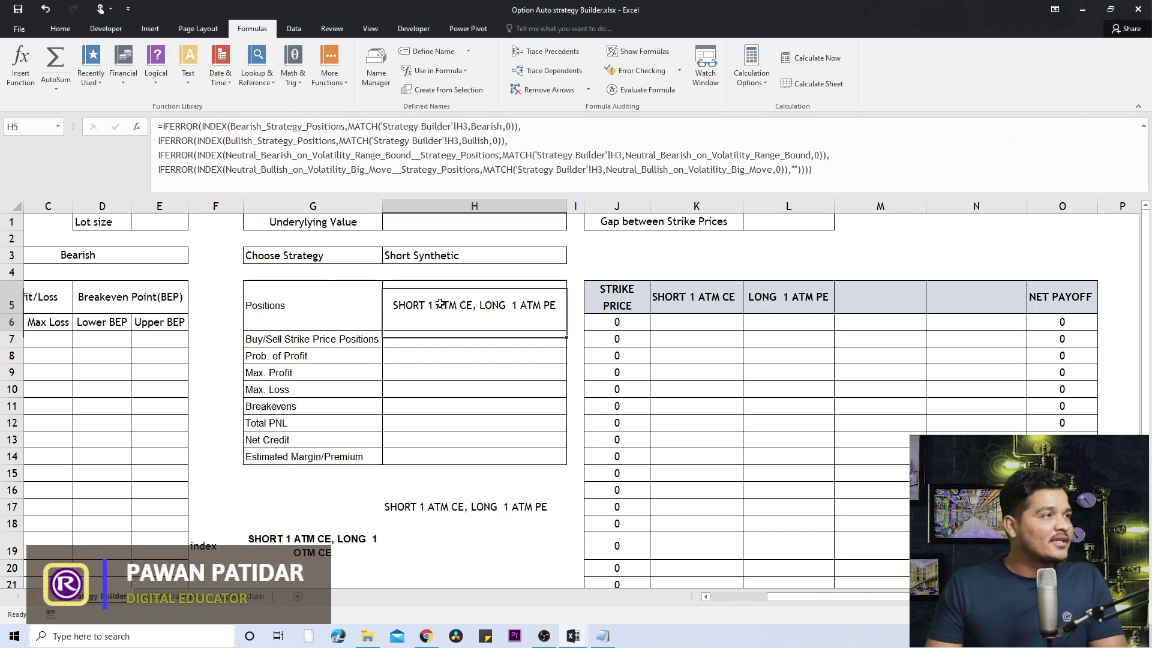
{"action": "left_click", "coordinate": [478, 508]}
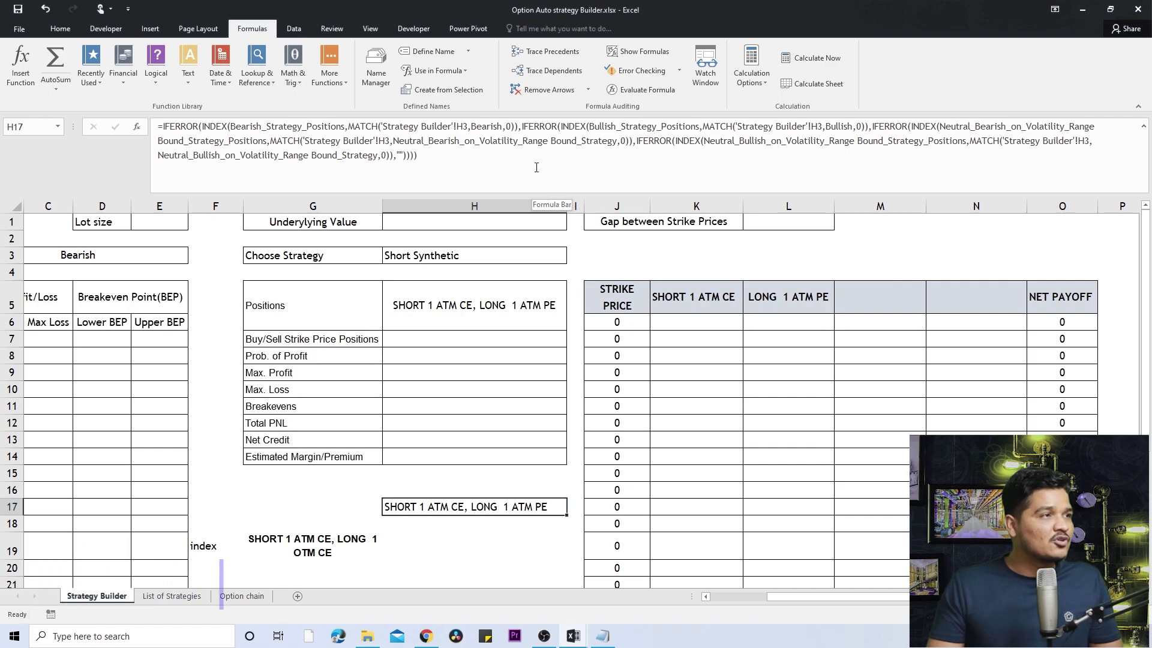
{"action": "left_click", "coordinate": [522, 132]}
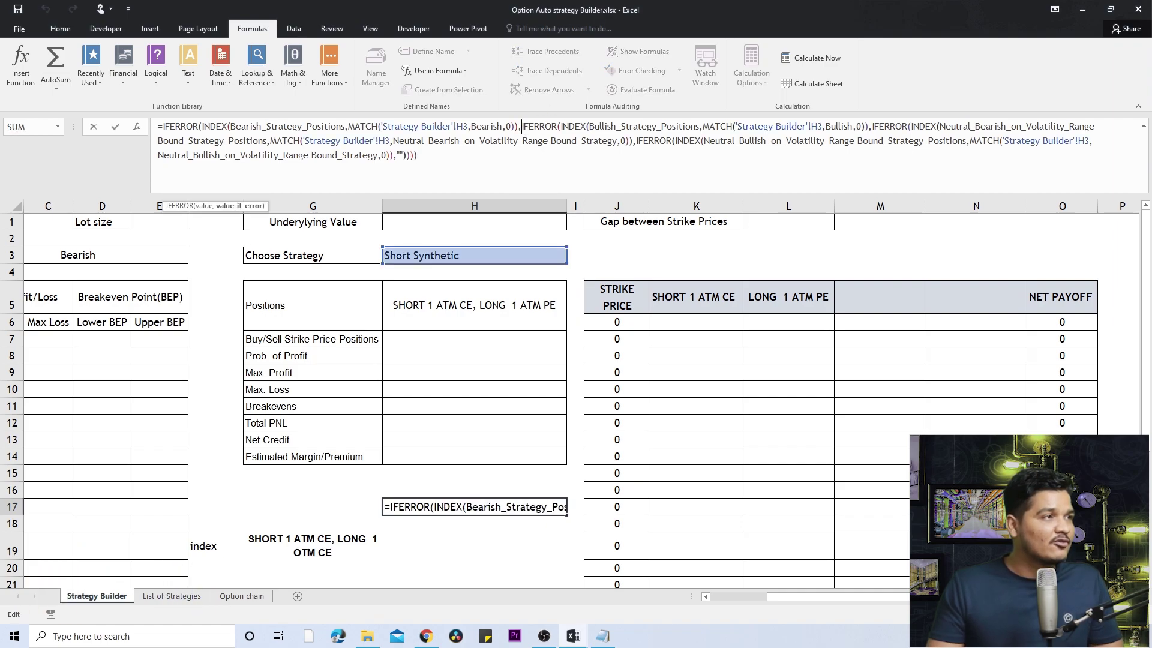
{"action": "key", "text": "ctrl+Return"}
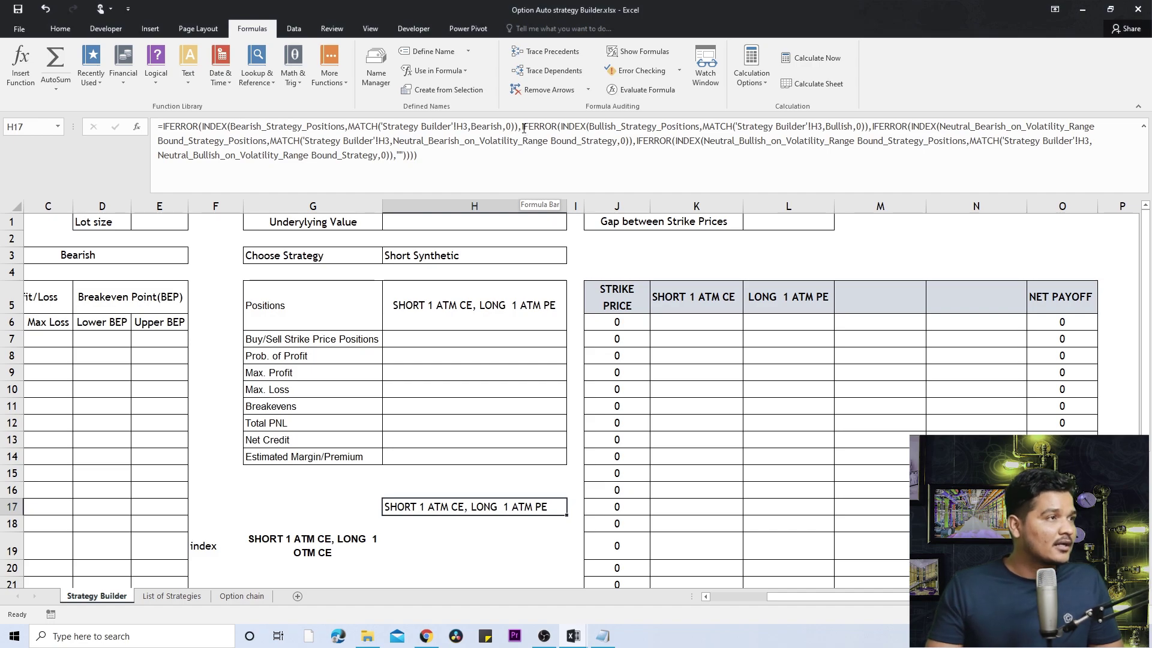
{"action": "left_click", "coordinate": [524, 129]}
{"action": "key", "text": "alt+Return"}
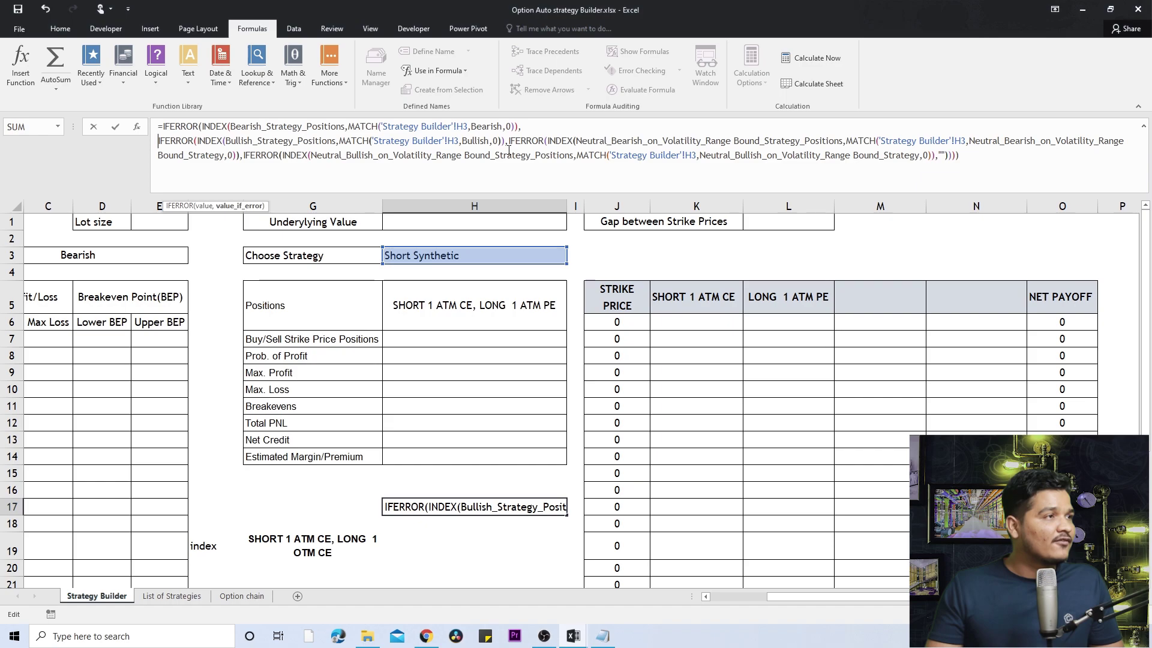
{"action": "left_click", "coordinate": [510, 142]}
{"action": "key", "text": "alt+Return"}
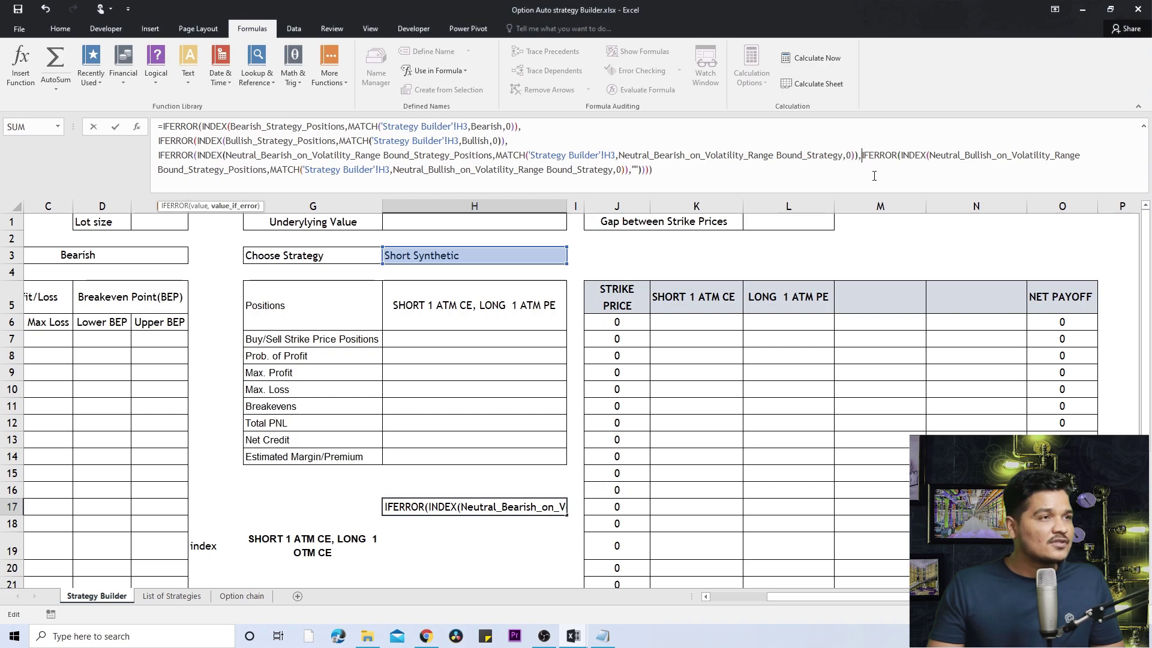
{"action": "key", "text": "alt+Return"}
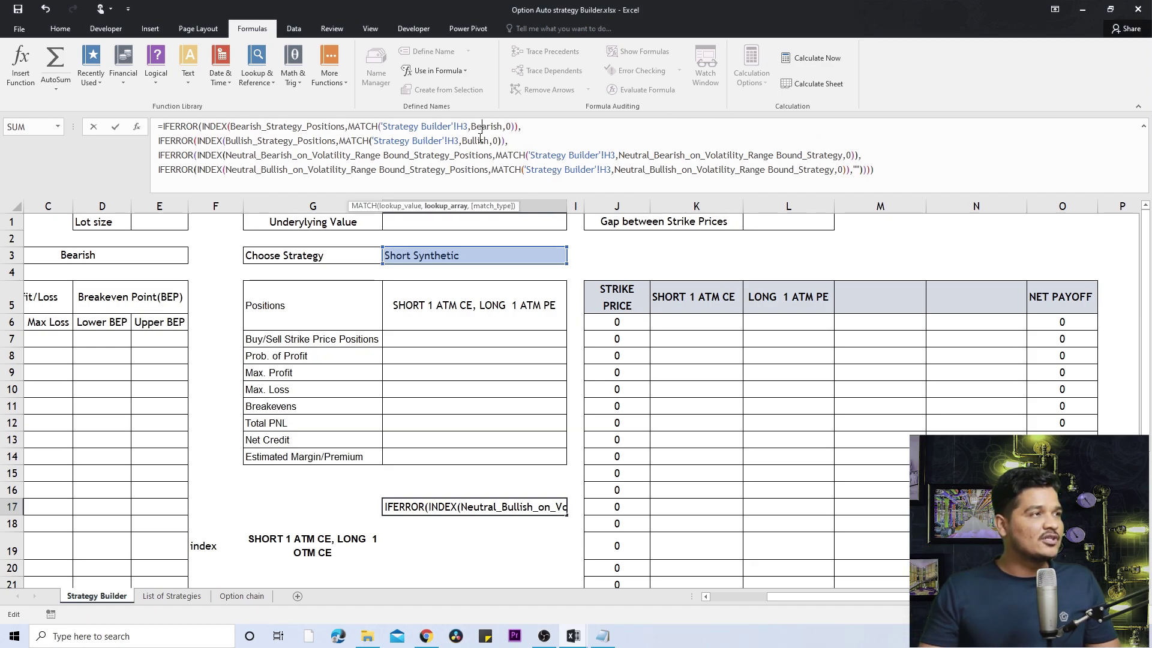
Examine the Neutral Bearish and Bearish strategy lists and the Bearish Strategy Positions on the List of Strategies sheet
{"action": "left_click", "coordinate": [172, 596]}
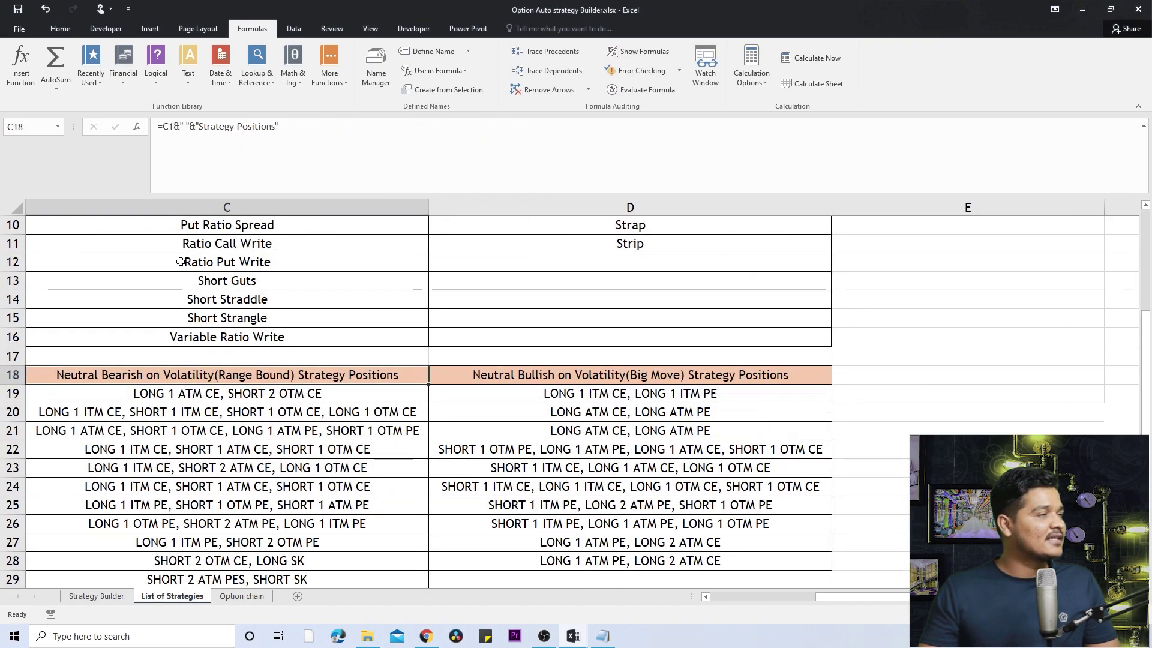
{"action": "scroll", "coordinate": [180, 262], "scroll_direction": "up", "scroll_amount": 3}
{"action": "left_click", "coordinate": [243, 225]}
{"action": "left_click_drag", "start_coordinate": [264, 246], "coordinate": [252, 449]}
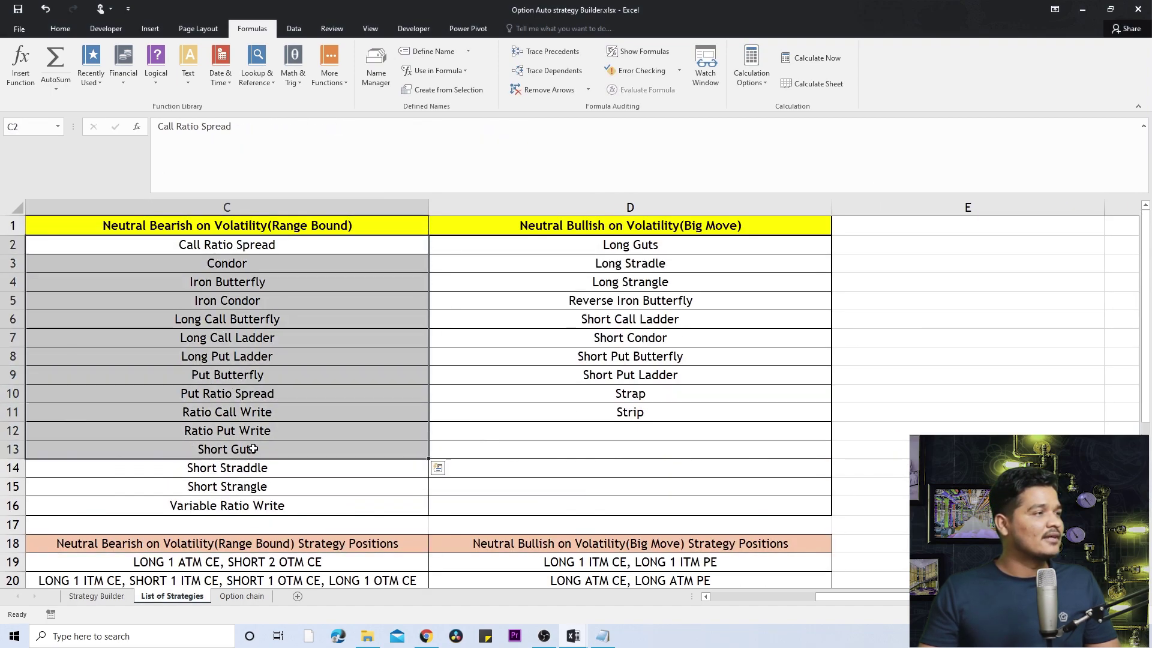
{"action": "scroll", "coordinate": [252, 449], "scroll_direction": "down", "scroll_amount": 5}
{"action": "left_click_drag", "start_coordinate": [71, 225], "coordinate": [80, 350]}
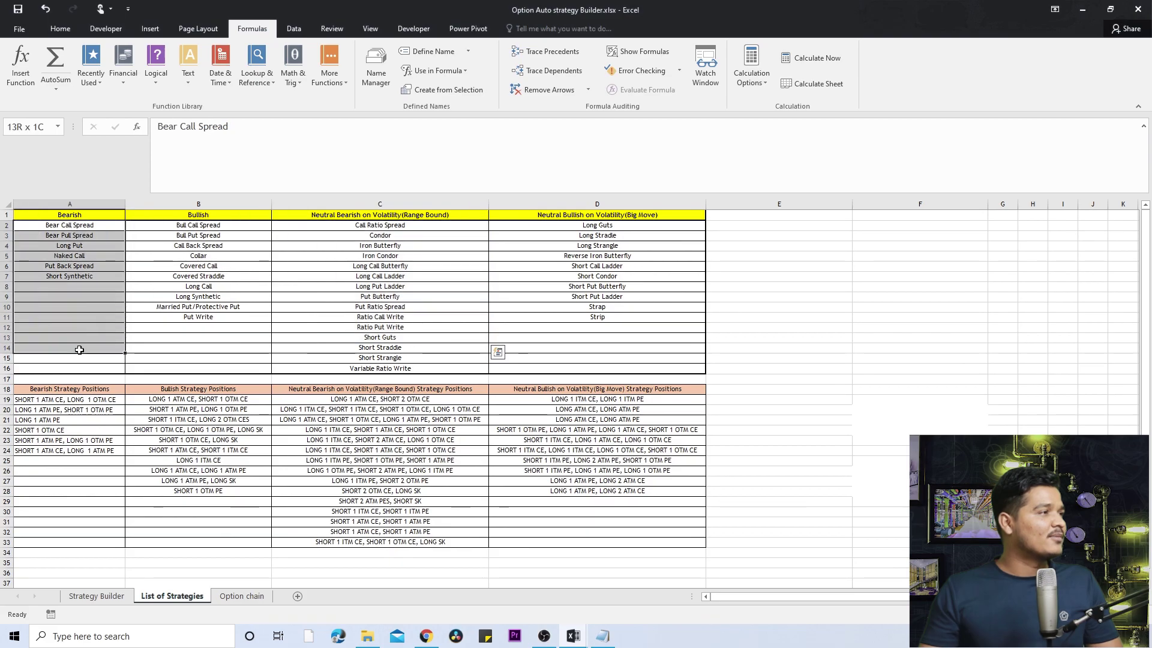
{"action": "scroll", "coordinate": [79, 350], "scroll_direction": "up", "scroll_amount": 3}
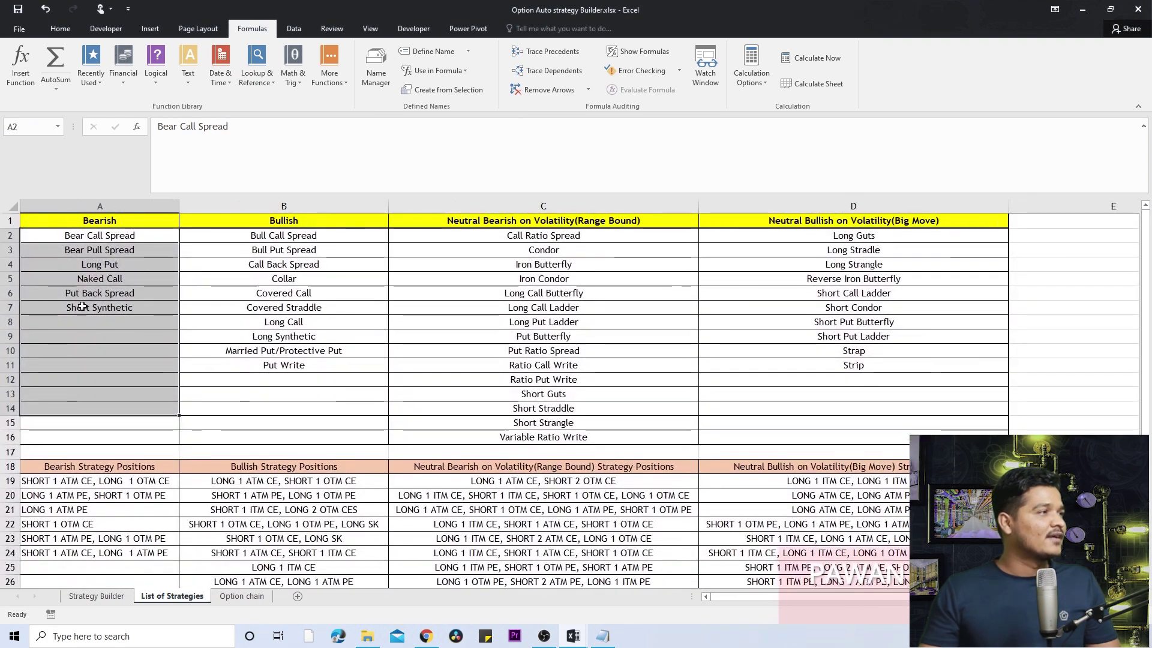
{"action": "left_click_drag", "start_coordinate": [60, 480], "coordinate": [144, 581]}
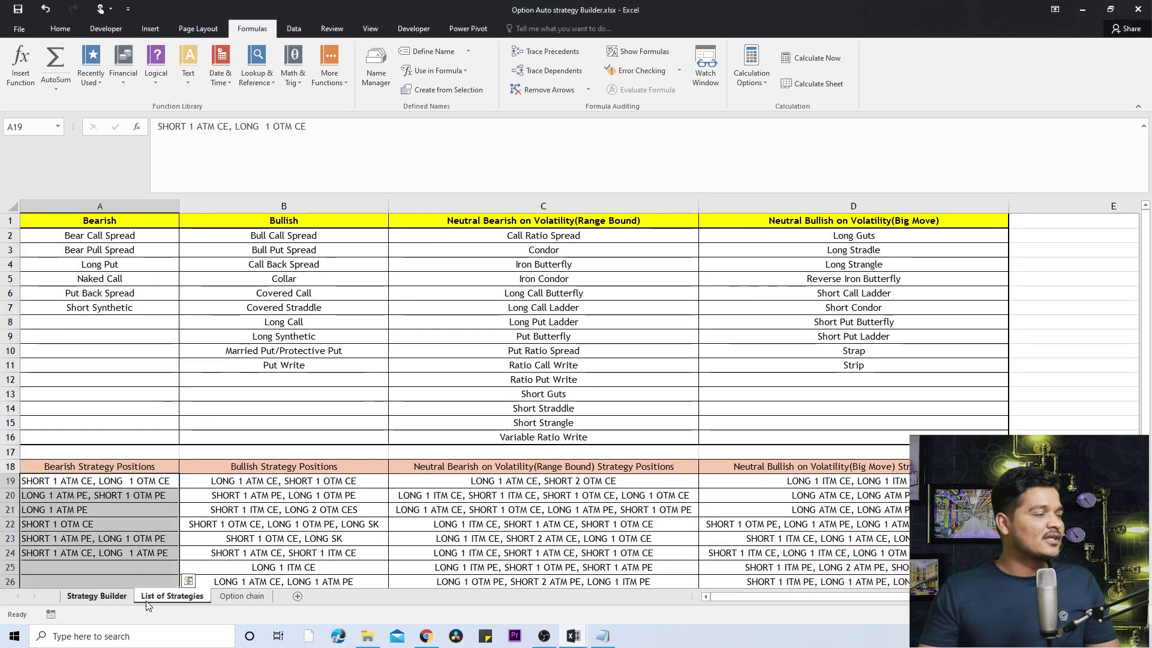
On the Strategy Builder sheet, set Choose Strategy in H3 to Bear Pull Spread
{"action": "left_click", "coordinate": [96, 595]}
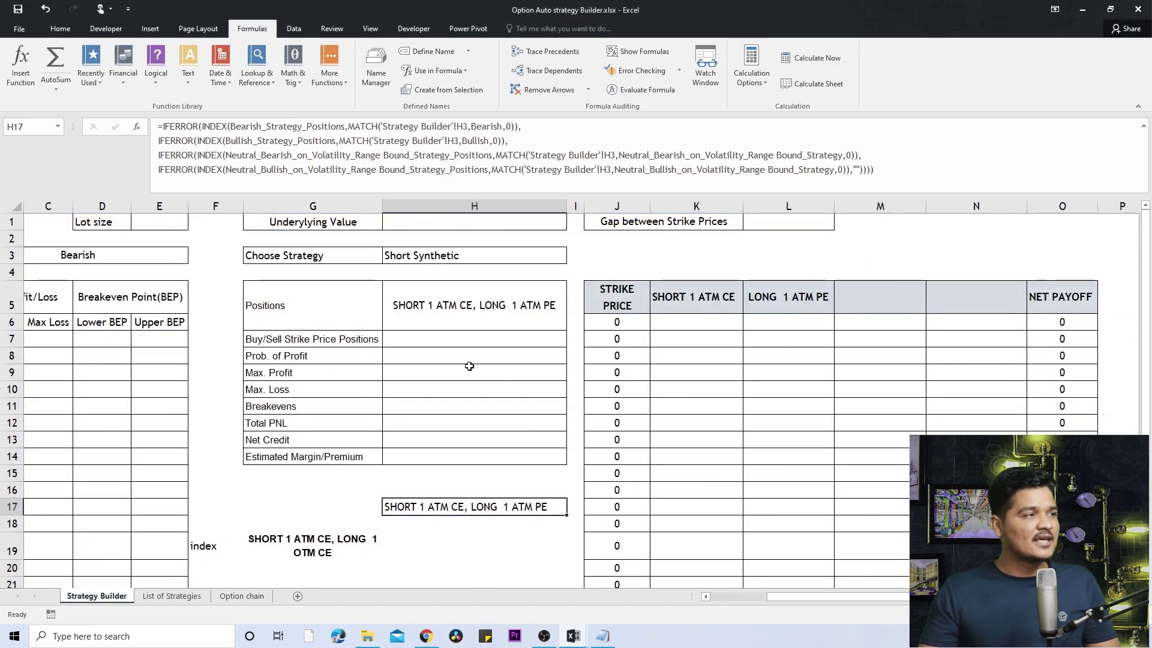
{"action": "left_click", "coordinate": [540, 256]}
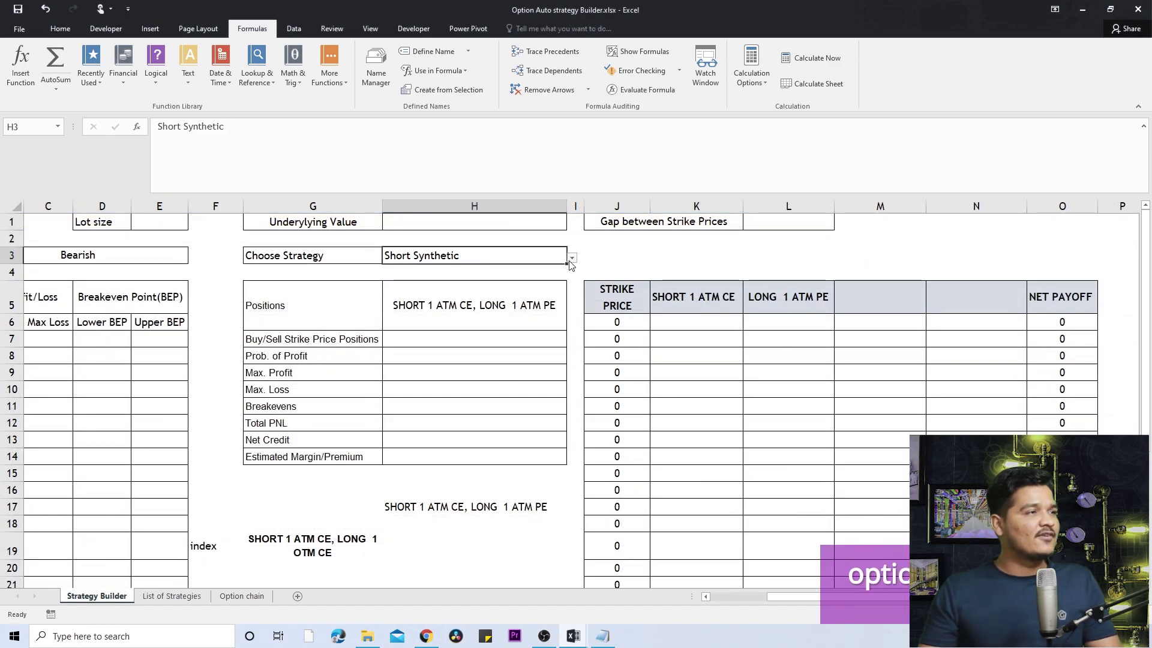
{"action": "left_click", "coordinate": [572, 257]}
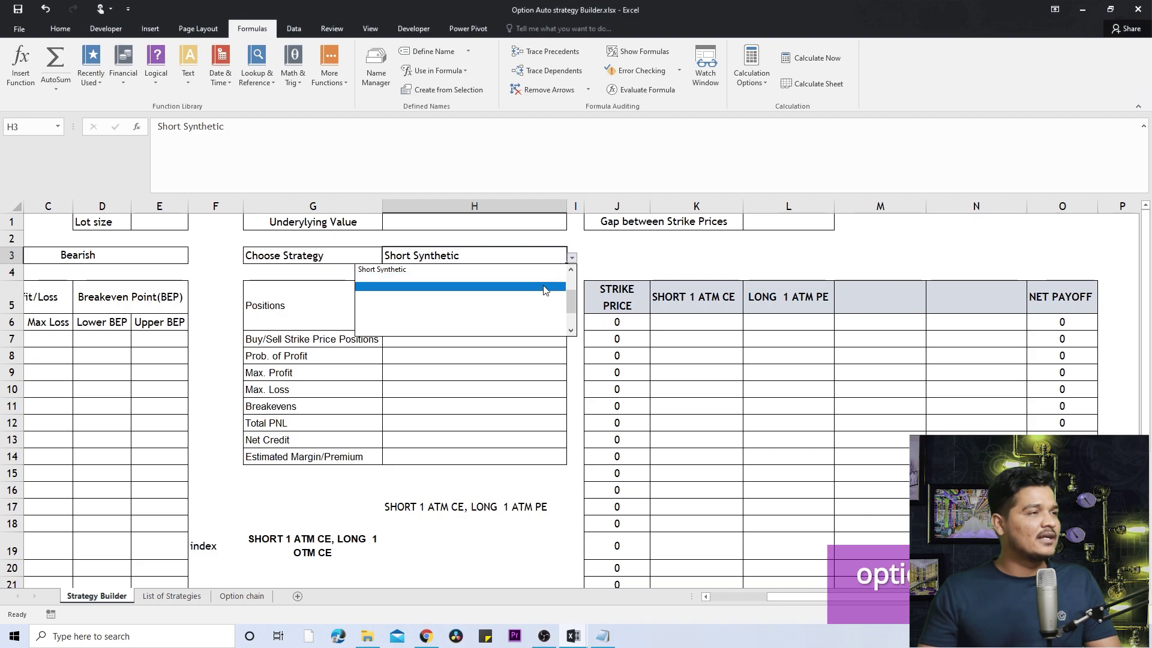
{"action": "scroll", "coordinate": [562, 303], "scroll_direction": "up", "scroll_amount": 2}
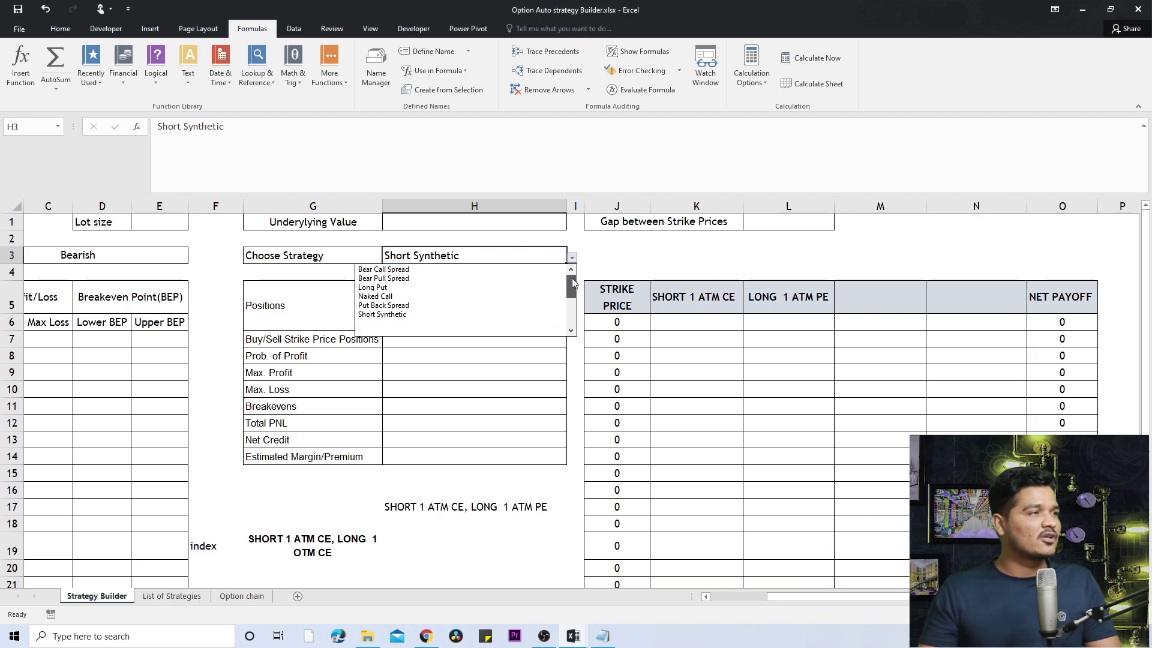
{"action": "left_click", "coordinate": [396, 278]}
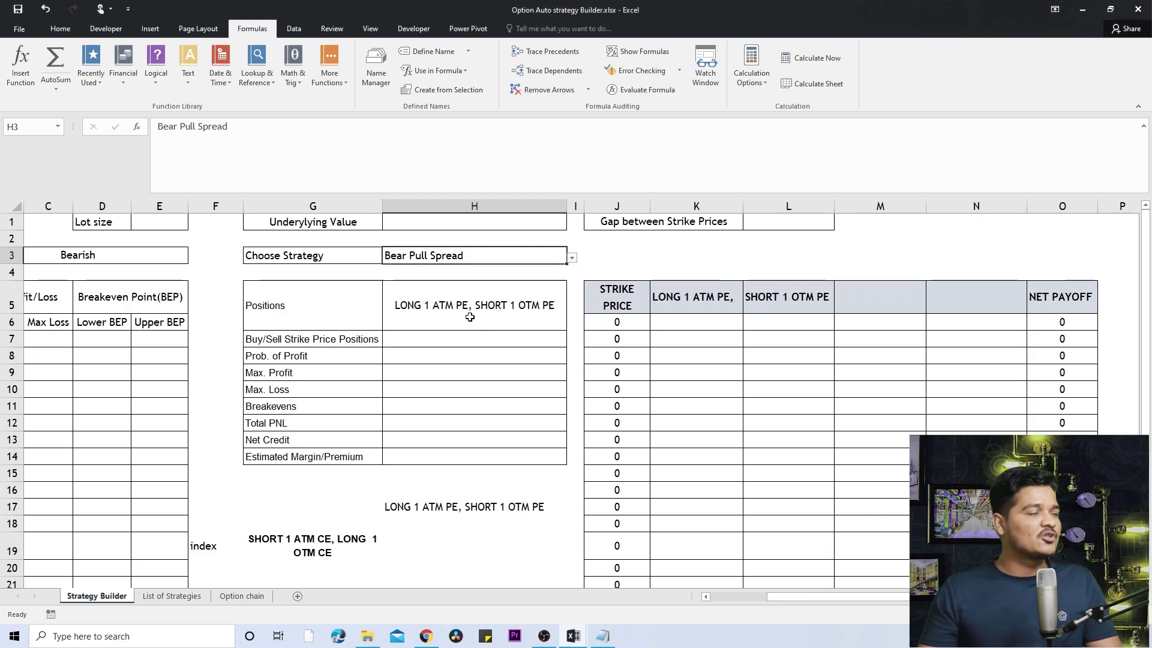
Inspect the Positions formula in H5 and the payoff table's position header formulas in K5 and L5
{"action": "left_click", "coordinate": [557, 328]}
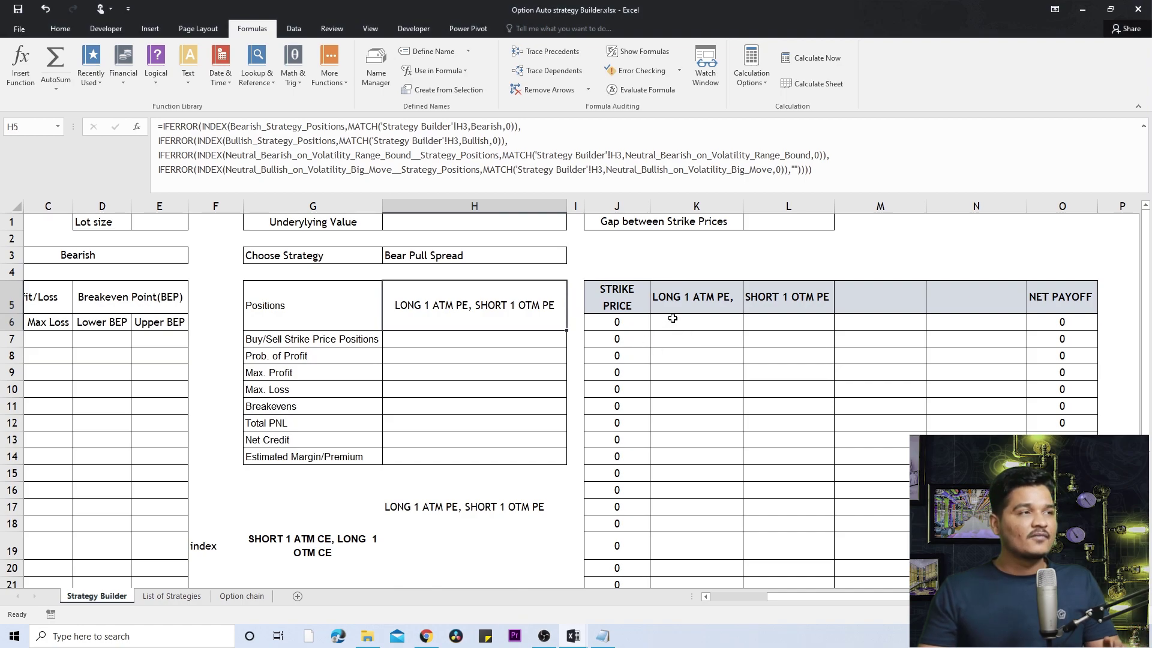
{"action": "left_click", "coordinate": [708, 298]}
{"action": "left_click", "coordinate": [788, 303]}
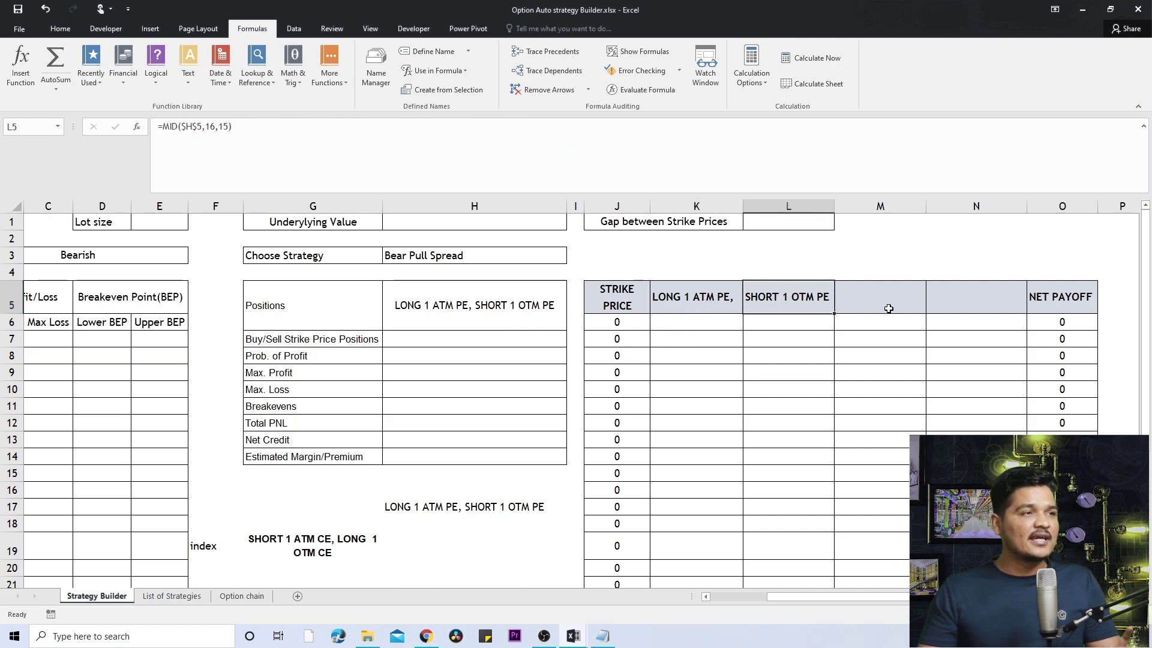
Set Choose Strategy in H3 to Long Put
{"action": "left_click", "coordinate": [496, 257]}
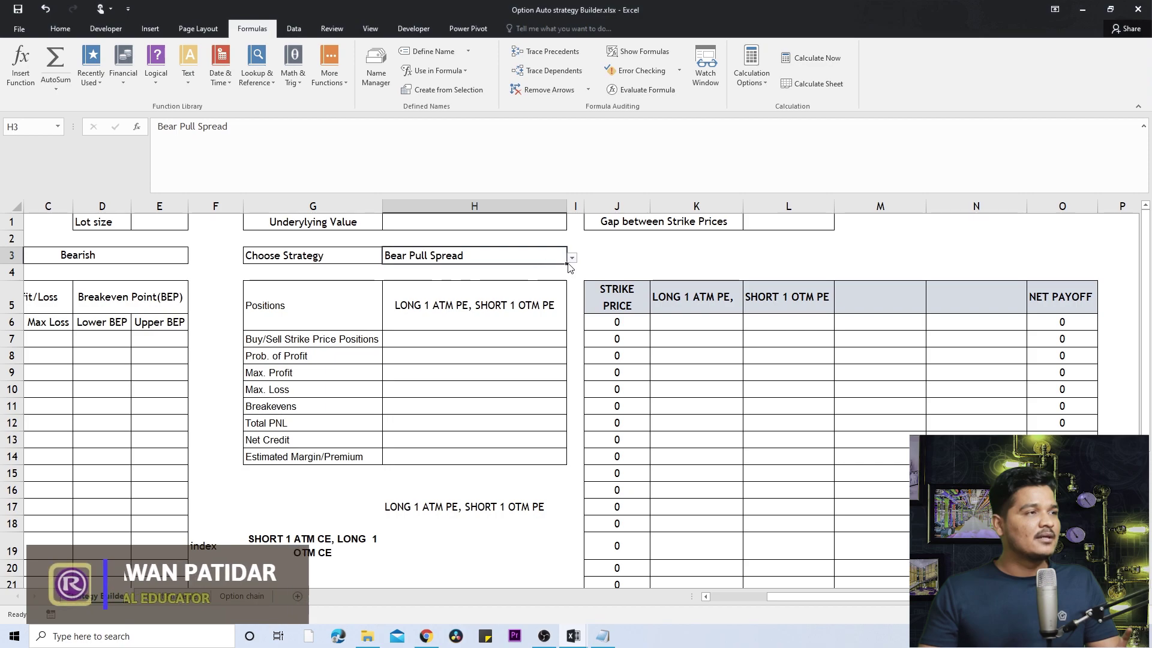
{"action": "left_click", "coordinate": [570, 258]}
{"action": "left_click", "coordinate": [549, 279]}
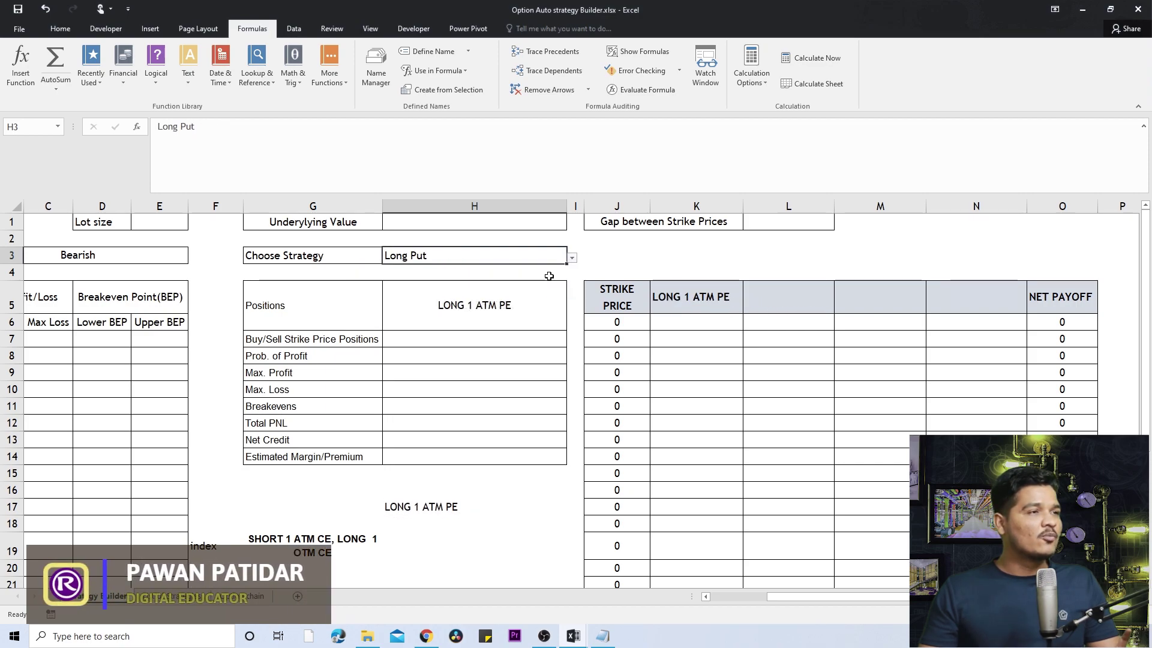
Inspect the payoff table's four position header formulas in K5 through N5 for the Long Put strategy
{"action": "left_click", "coordinate": [700, 297]}
{"action": "left_click", "coordinate": [810, 306]}
{"action": "left_click", "coordinate": [916, 301]}
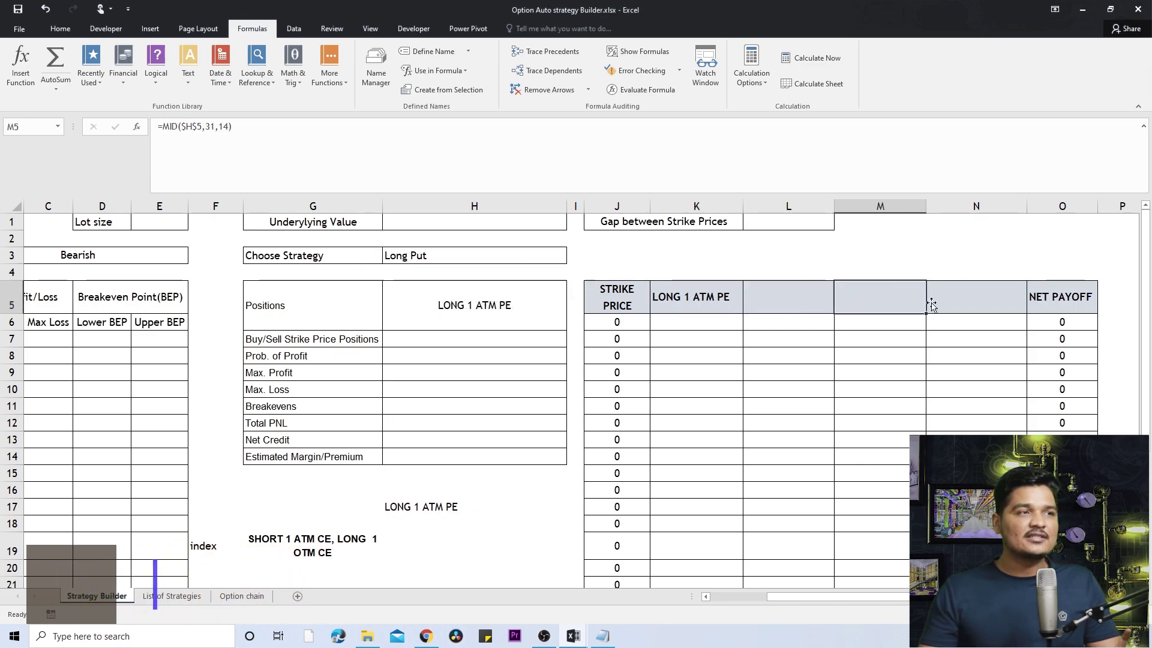
{"action": "left_click", "coordinate": [966, 300]}
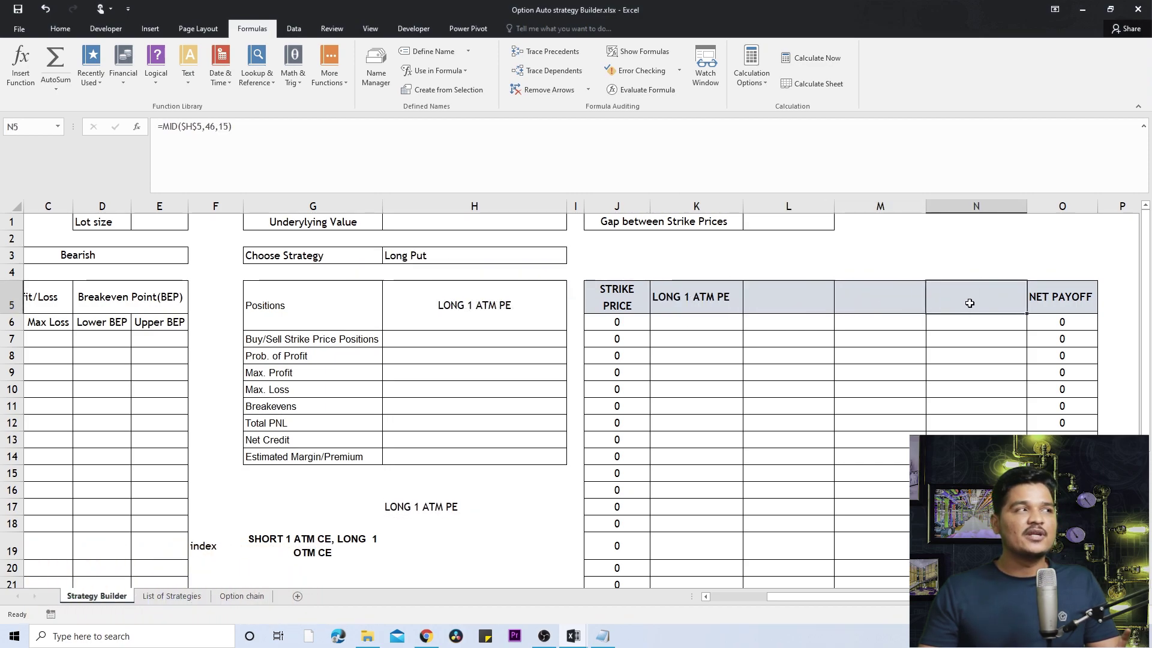
{"action": "left_click", "coordinate": [680, 307]}
Clear the scratch index, match and column number work in F16:H29, then return to the top of the sheet
{"action": "scroll", "coordinate": [355, 512], "scroll_direction": "down", "scroll_amount": 1}
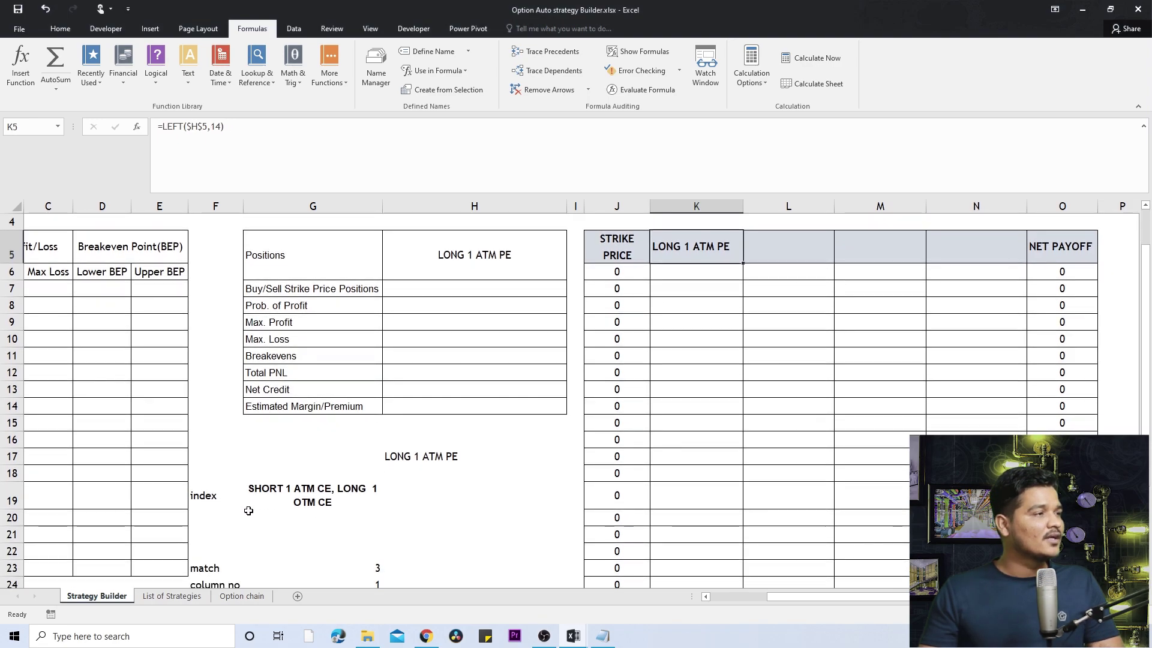
{"action": "left_click_drag", "start_coordinate": [213, 445], "coordinate": [414, 510]}
{"action": "scroll", "coordinate": [396, 534], "scroll_direction": "down", "scroll_amount": 1}
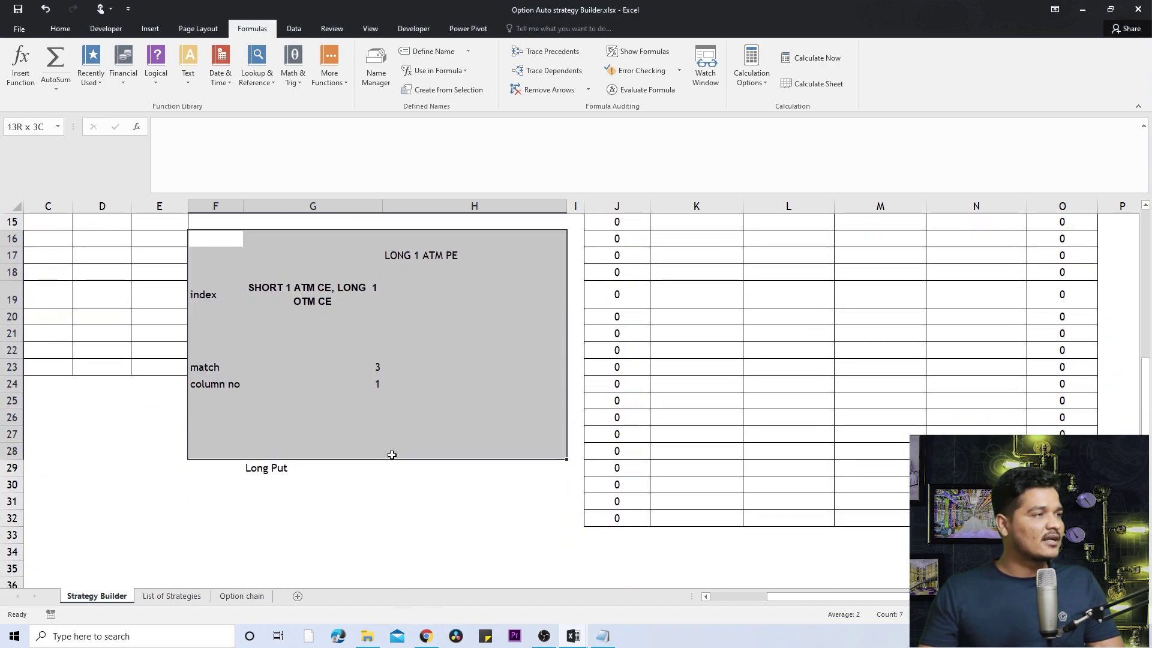
{"action": "scroll", "coordinate": [408, 467], "scroll_direction": "up", "scroll_amount": 2}
{"action": "key", "text": "shift+Down"}
{"action": "key", "text": "shift+Down"}
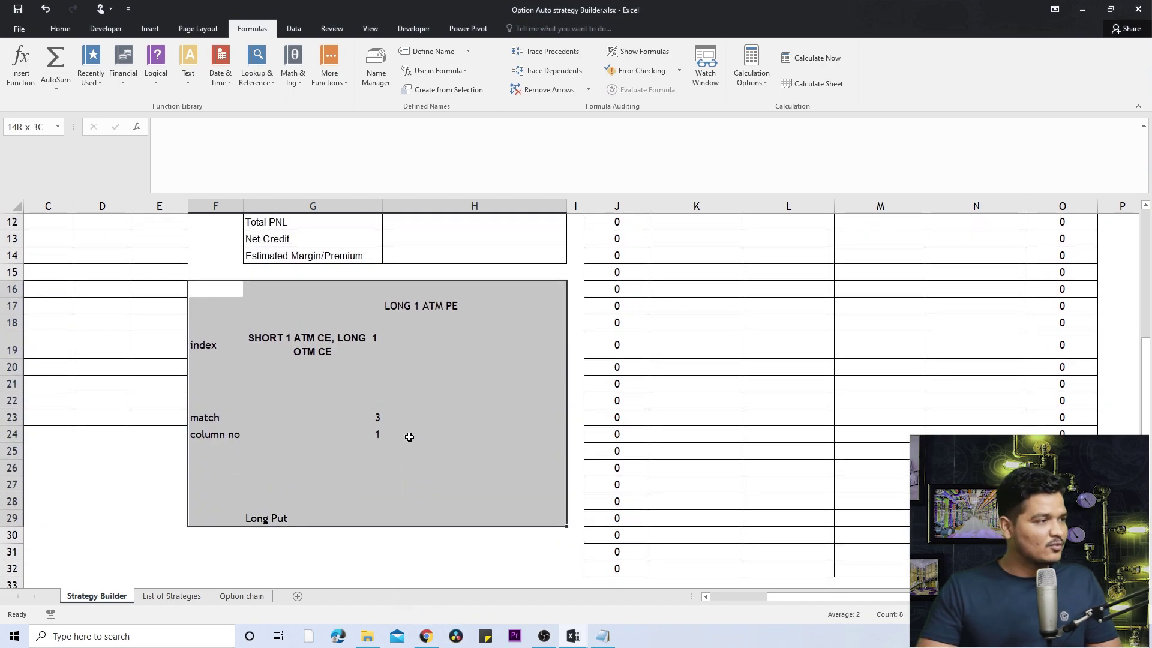
{"action": "key", "text": "Up"}
{"action": "key", "text": "Up"}
{"action": "key", "text": "Up"}
{"action": "key", "text": "Up"}
{"action": "key", "text": "Up"}
{"action": "key", "text": "Up"}
{"action": "key", "text": "Up"}
{"action": "key", "text": "Up"}
{"action": "key", "text": "Up"}
{"action": "key", "text": "Up"}
{"action": "key", "text": "Up"}
{"action": "key", "text": "Up"}
{"action": "key", "text": "Up"}
{"action": "key", "text": "Up"}
{"action": "key", "text": "Up"}
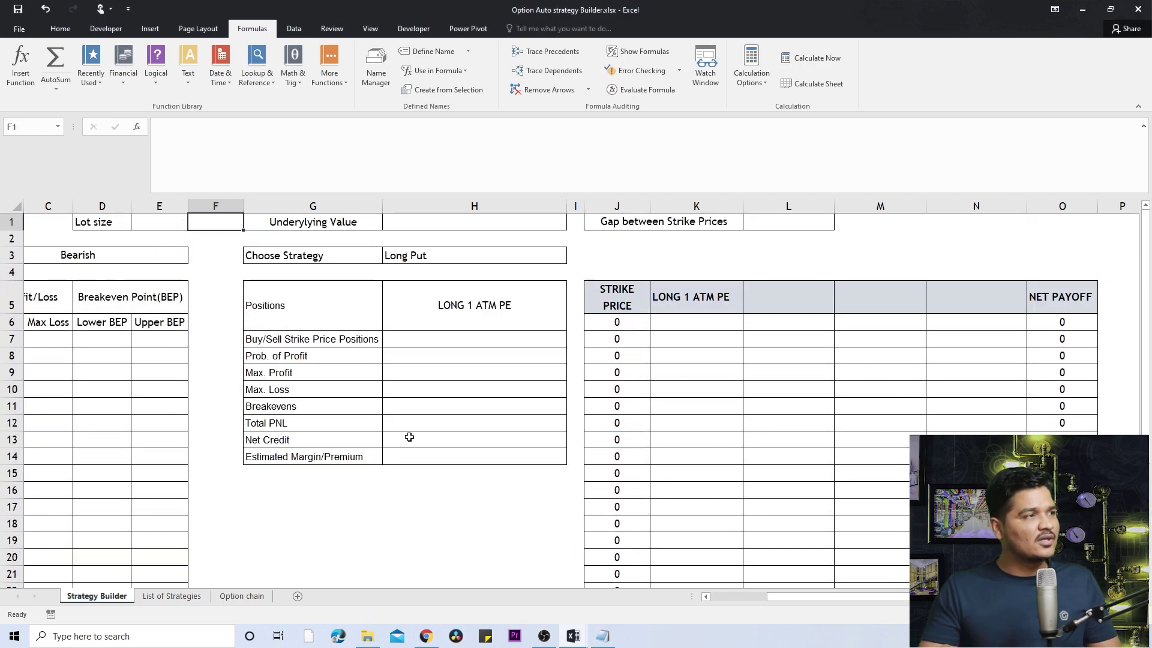
Compare the H5 Positions formula with the LEFT and MID header formulas in K5 through N5
{"action": "left_click", "coordinate": [718, 307]}
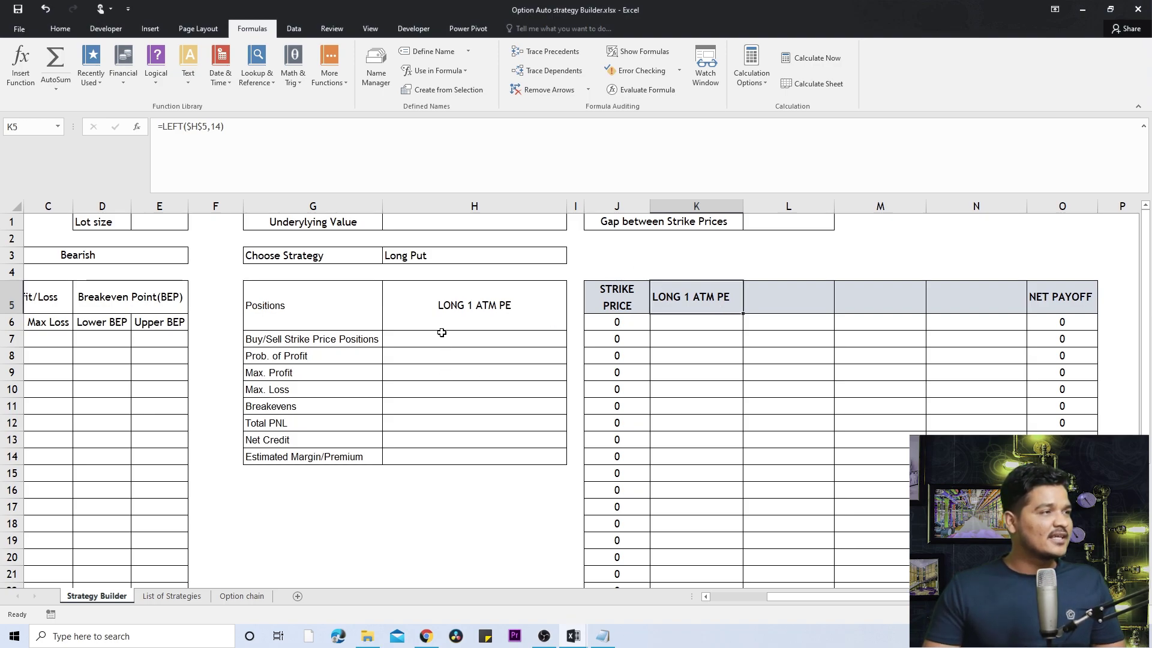
{"action": "left_click", "coordinate": [502, 305]}
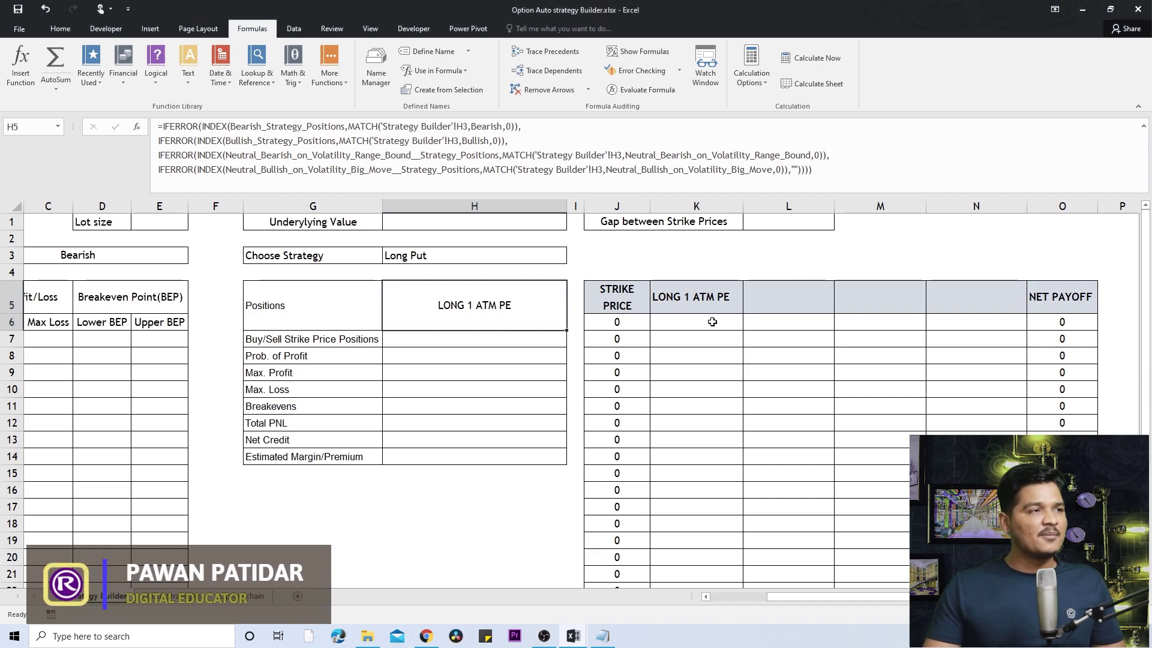
{"action": "left_click", "coordinate": [708, 297]}
{"action": "left_click", "coordinate": [771, 294]}
{"action": "left_click", "coordinate": [871, 296]}
{"action": "left_click", "coordinate": [974, 297]}
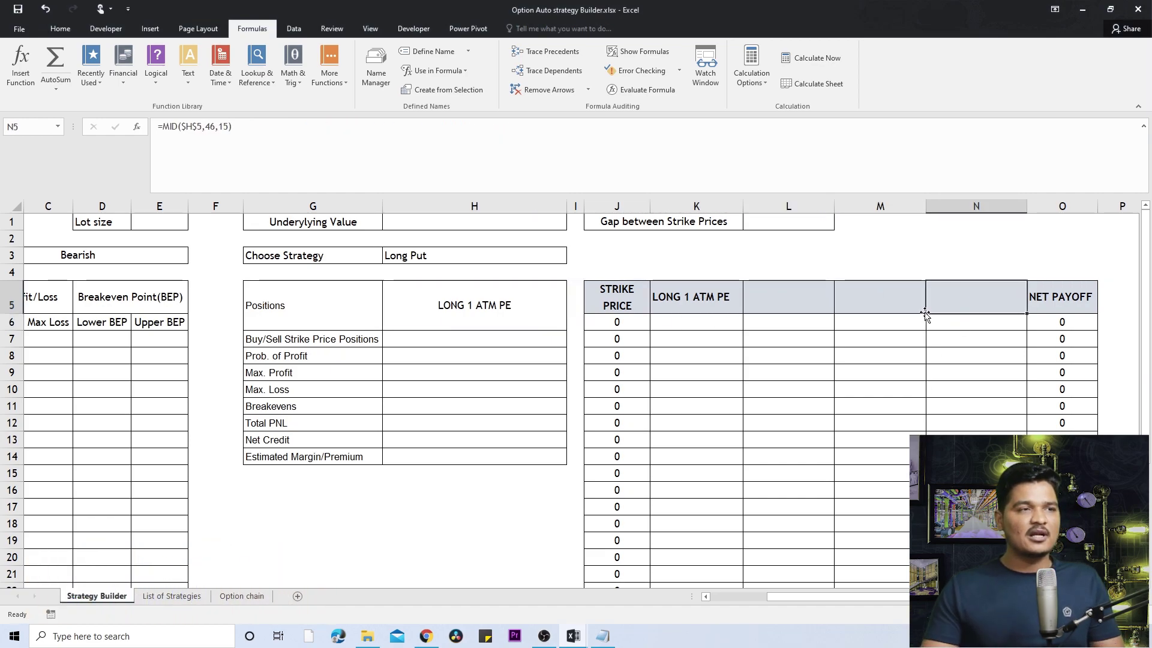
Examine the Net Payoff header, the payoff cells K6:N6, the strike price formula in J6, and cells K5 and H5
{"action": "left_click", "coordinate": [1087, 289]}
{"action": "left_click_drag", "start_coordinate": [706, 327], "coordinate": [994, 323]}
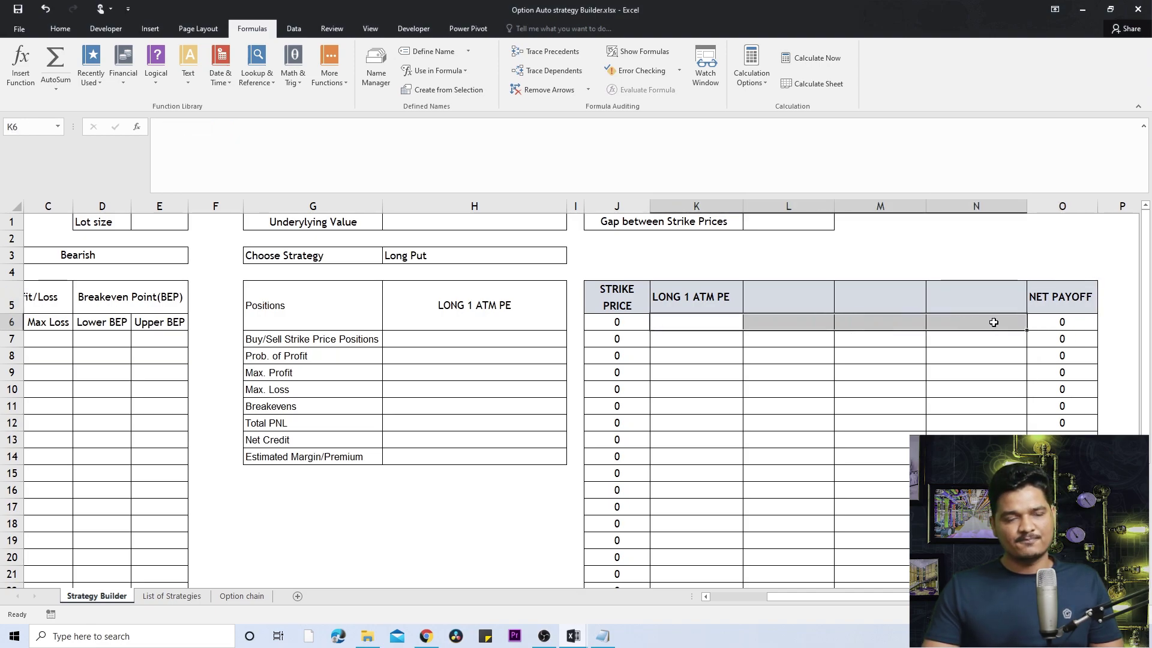
{"action": "left_click", "coordinate": [619, 323]}
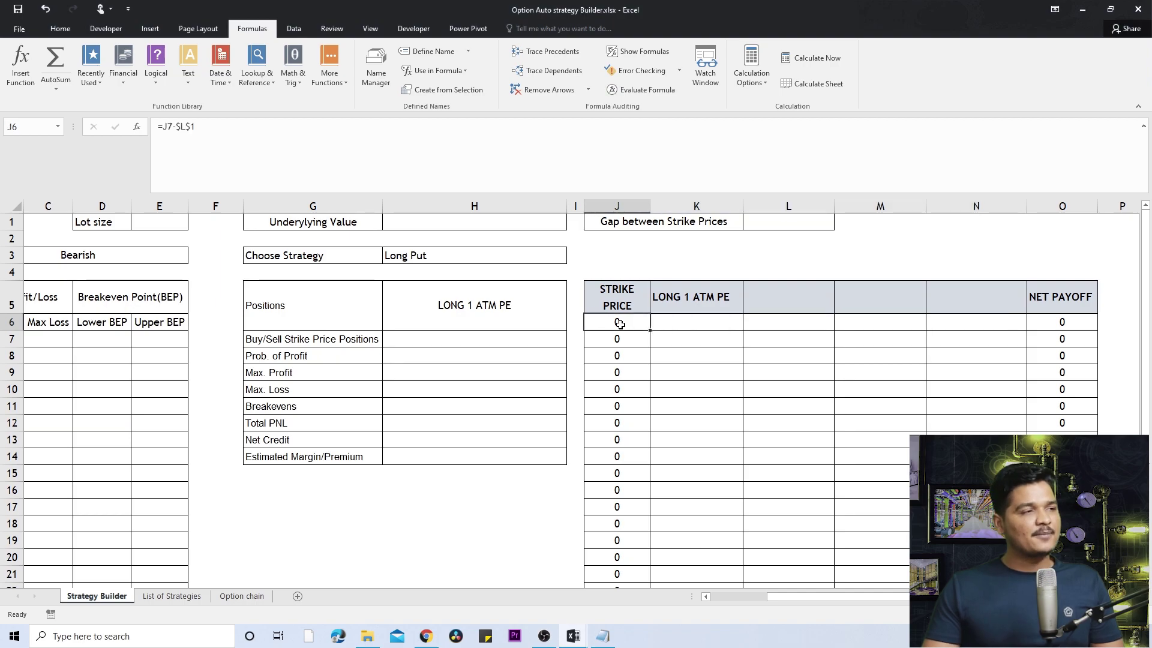
{"action": "scroll", "coordinate": [620, 324], "scroll_direction": "down", "scroll_amount": 1}
{"action": "scroll", "coordinate": [620, 324], "scroll_direction": "up", "scroll_amount": 1}
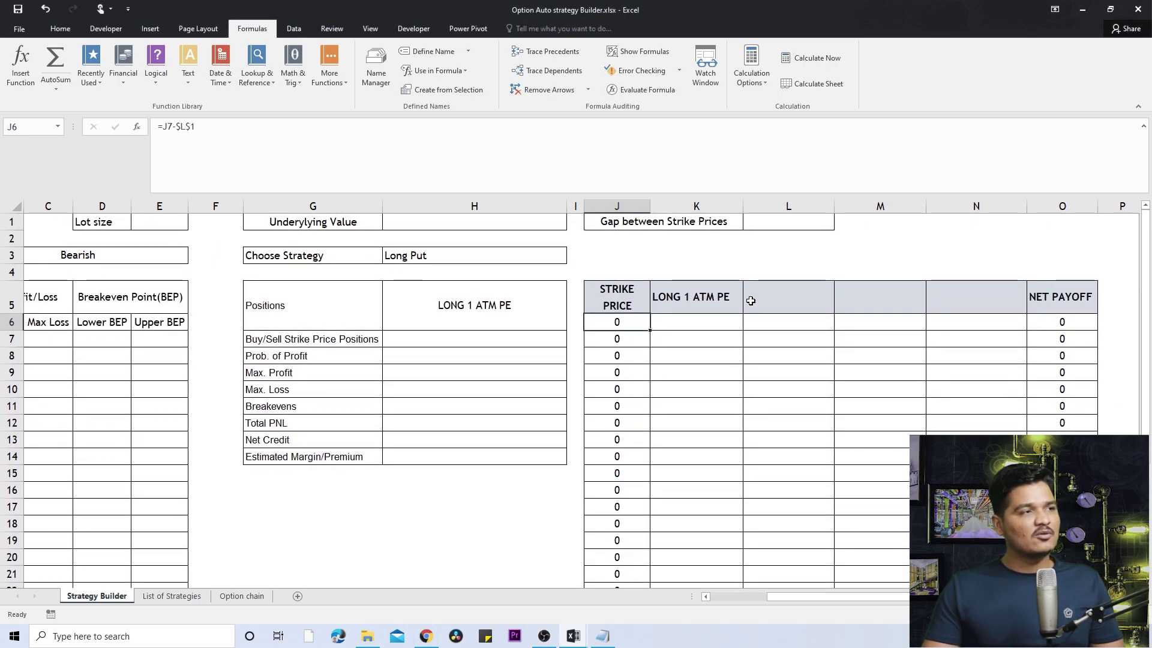
{"action": "left_click", "coordinate": [723, 299]}
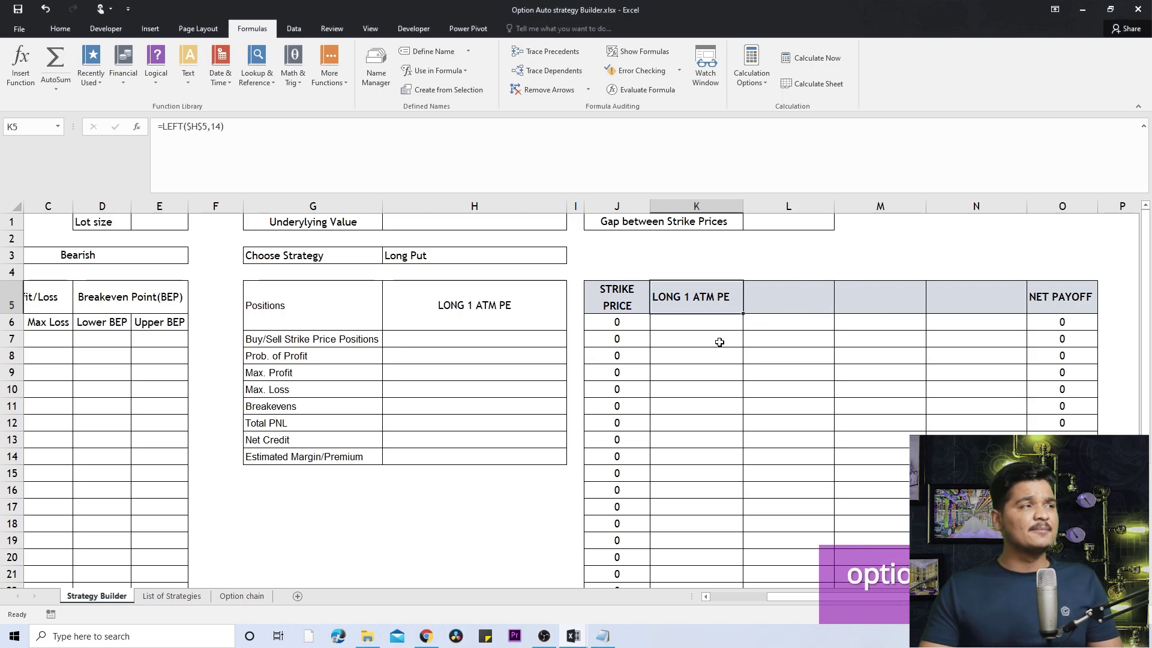
{"action": "left_click", "coordinate": [471, 304]}
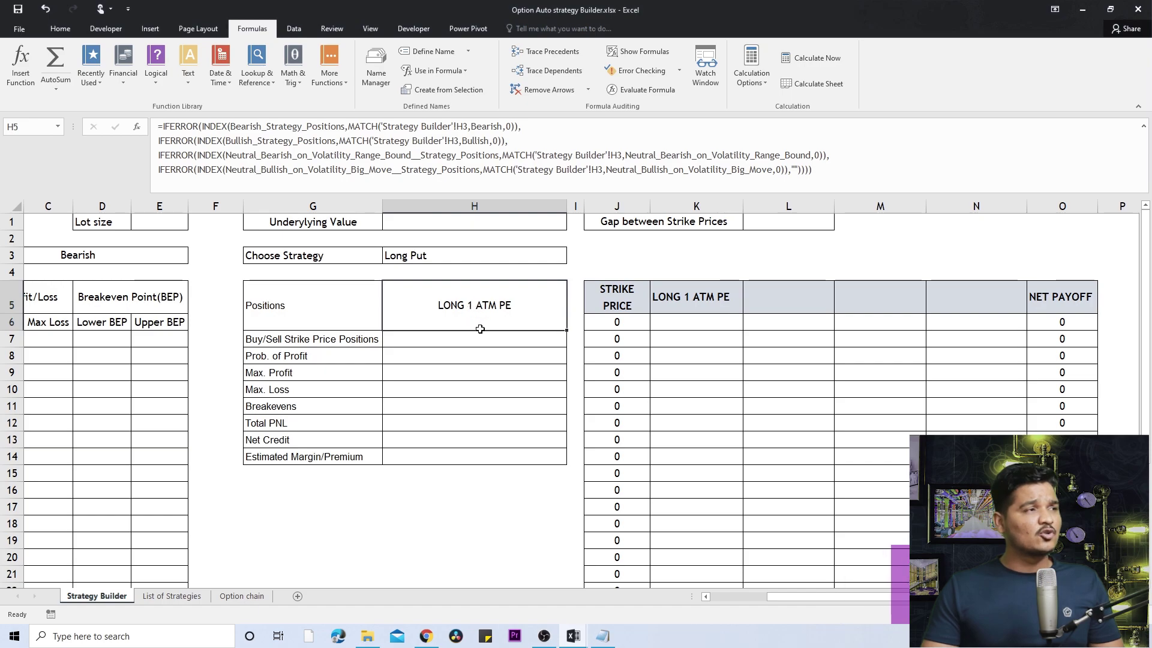
Set Choose Strategy in H3 to Put Back Spread
{"action": "left_click", "coordinate": [515, 258]}
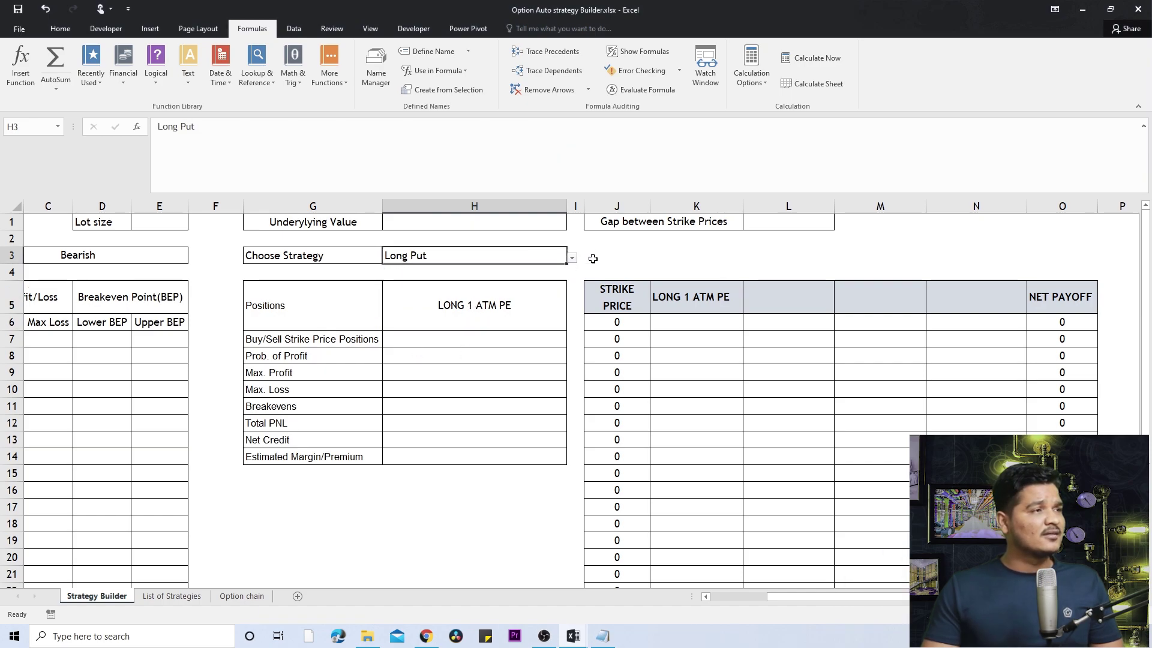
{"action": "left_click", "coordinate": [573, 259]}
{"action": "left_click", "coordinate": [563, 288]}
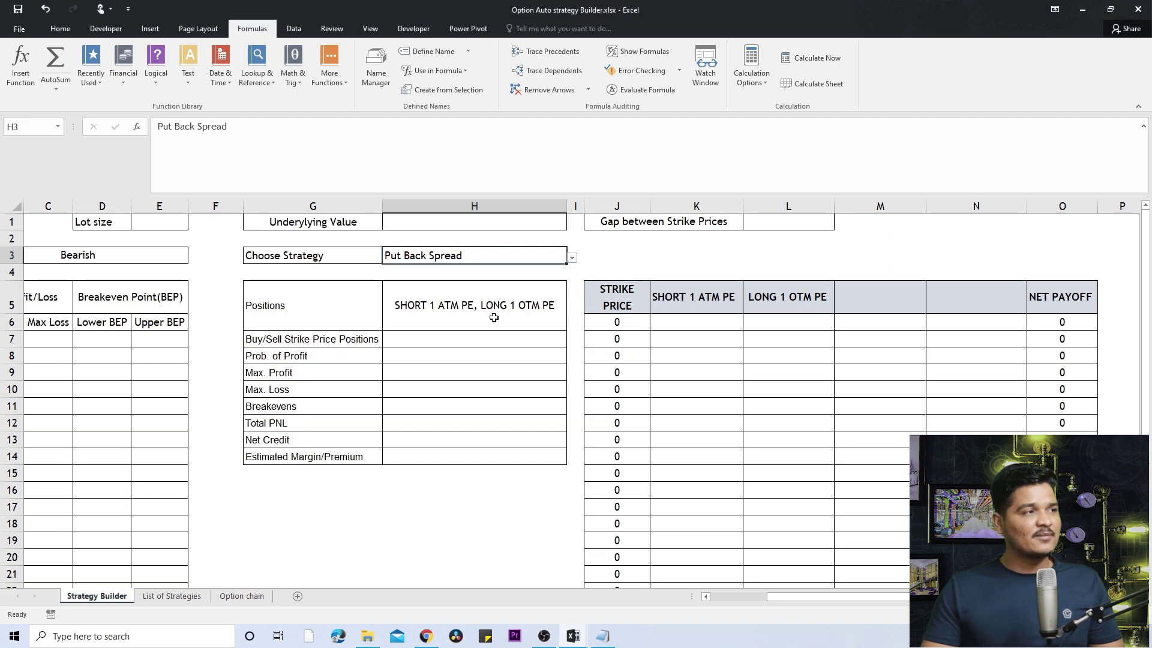
Examine the arguments of the K5 formula =LEFT($H$5,14) and leave the formula as it is
{"action": "left_click", "coordinate": [696, 300]}
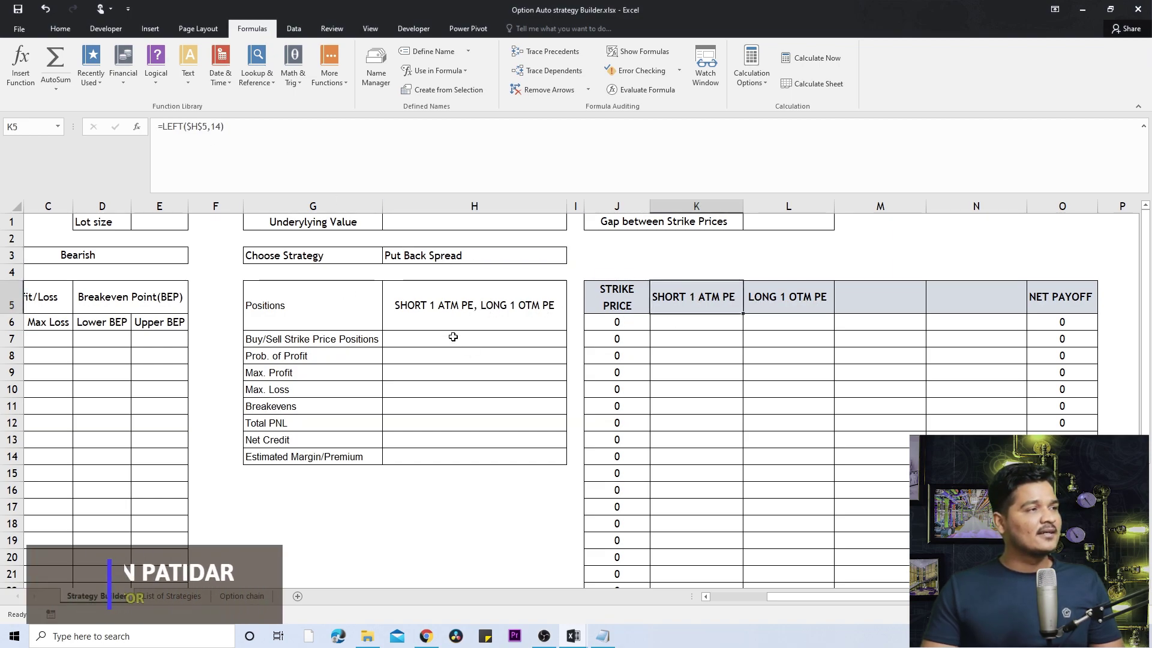
{"action": "left_click", "coordinate": [204, 128]}
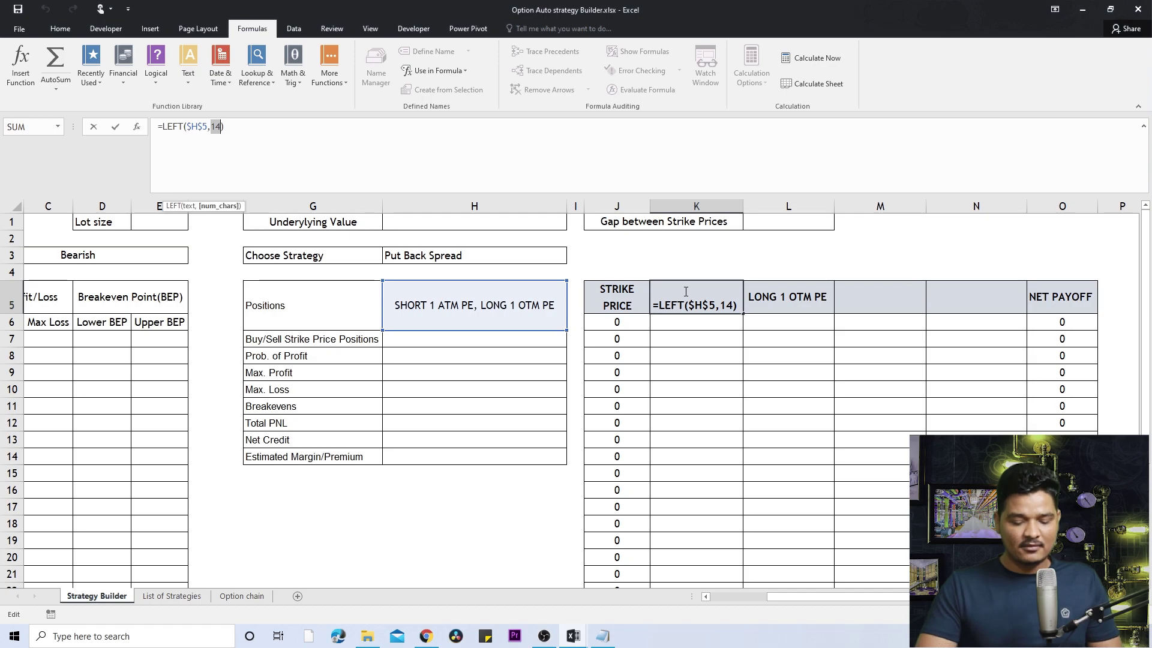
{"action": "key", "text": "Return"}
{"action": "key", "text": "Up"}
Examine the text, start number and character count arguments of the L5 formula =MID($H$5,16,15), keeping it as it is
{"action": "key", "text": "Right"}
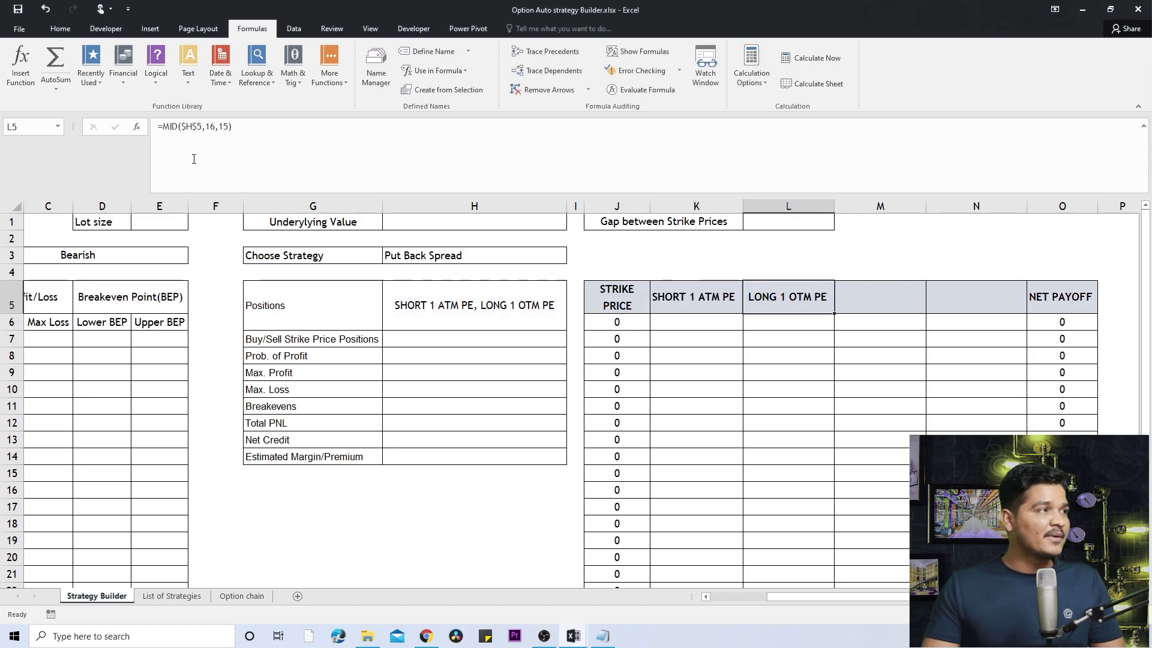
{"action": "left_click", "coordinate": [195, 124]}
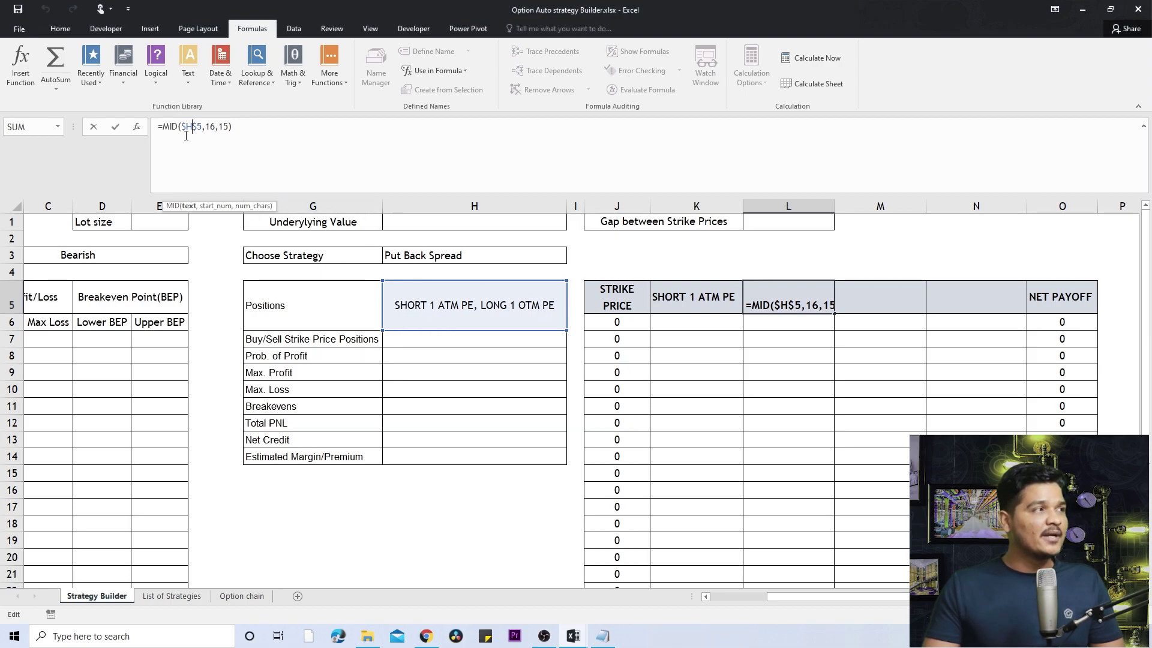
{"action": "left_click", "coordinate": [209, 127]}
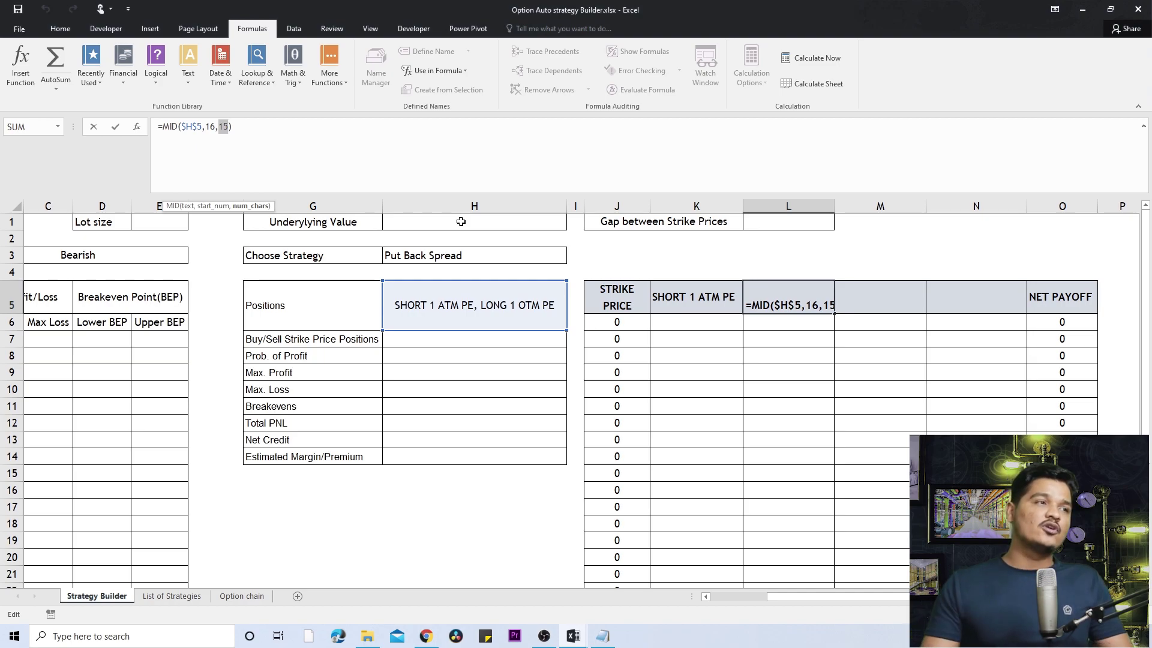
{"action": "key", "text": "ctrl+Return"}
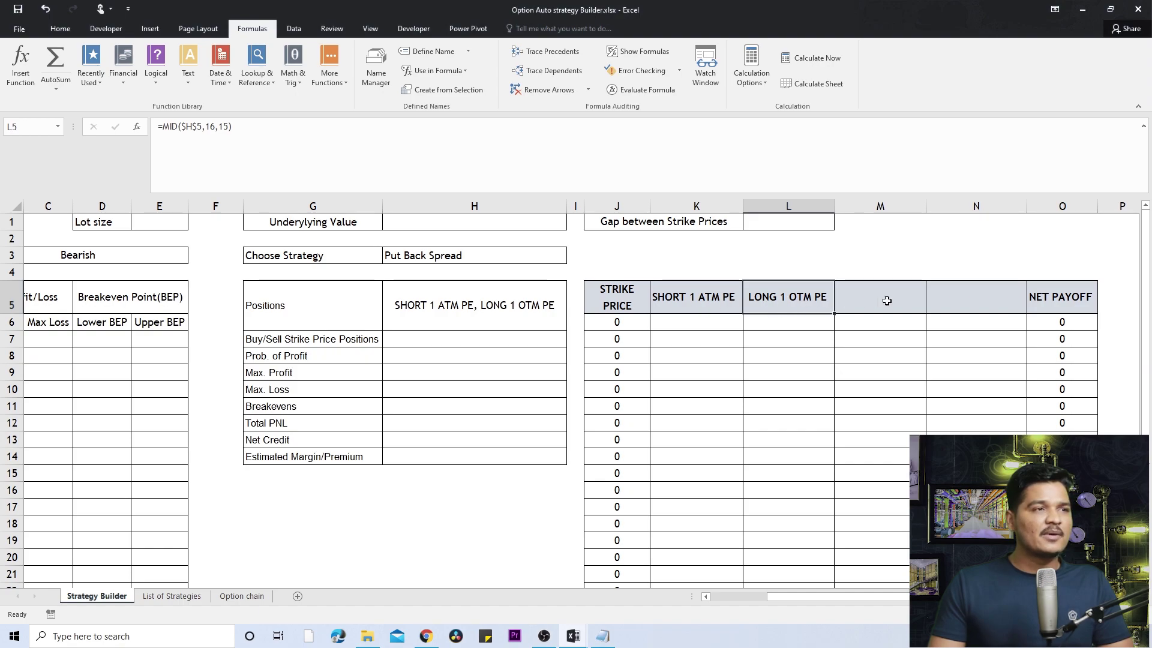
{"action": "left_click", "coordinate": [552, 258]}
{"action": "left_click", "coordinate": [572, 258]}
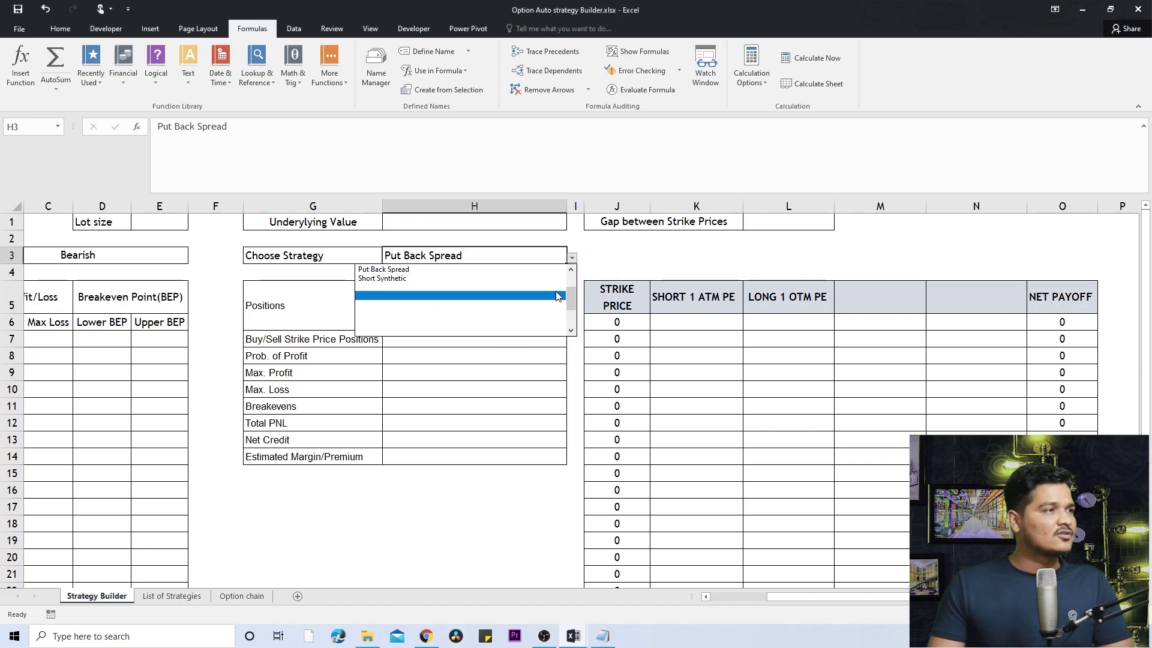
{"action": "scroll", "coordinate": [572, 304], "scroll_direction": "up", "scroll_amount": 2}
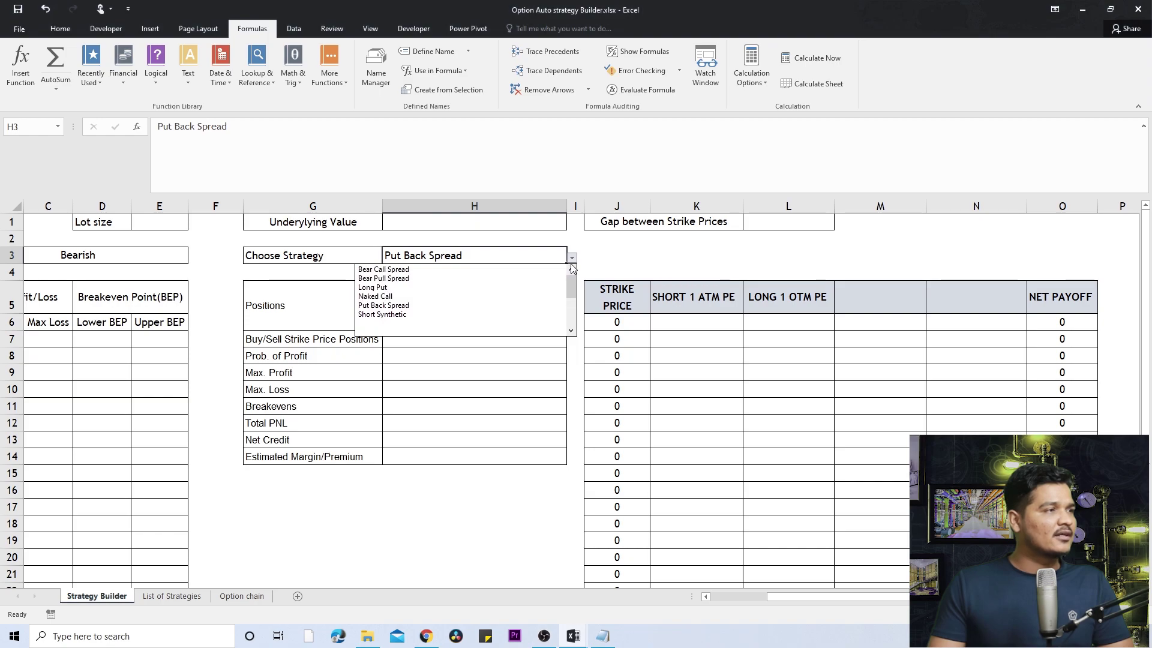
{"action": "left_click", "coordinate": [463, 306]}
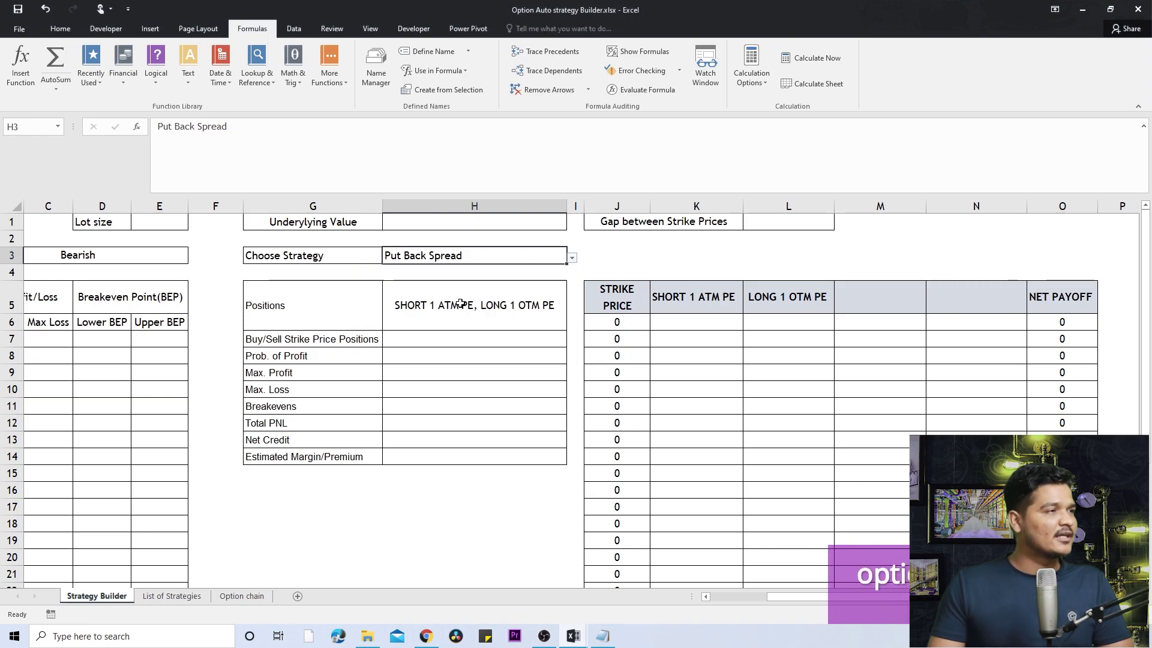
{"action": "left_click", "coordinate": [574, 260]}
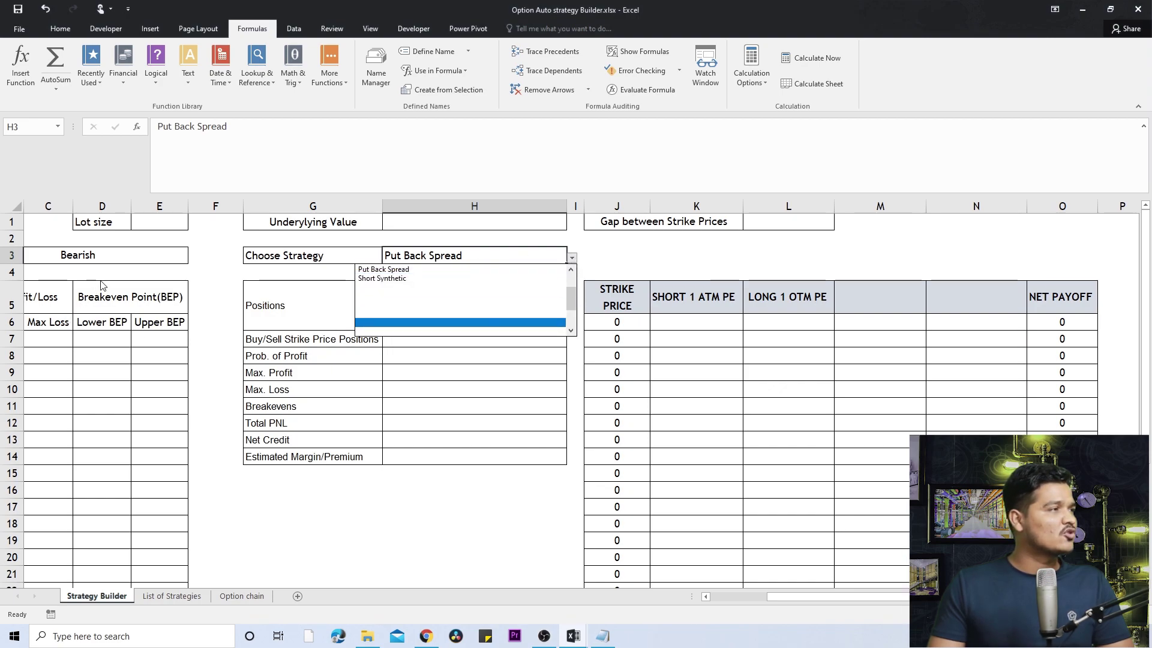
{"action": "key", "text": "Escape"}
Set the market view in B3 to Neutral Bearish on Volatility(Range Bound) and Choose Strategy in H3 to Iron Butterfly
{"action": "left_click", "coordinate": [181, 259]}
{"action": "left_click", "coordinate": [193, 258]}
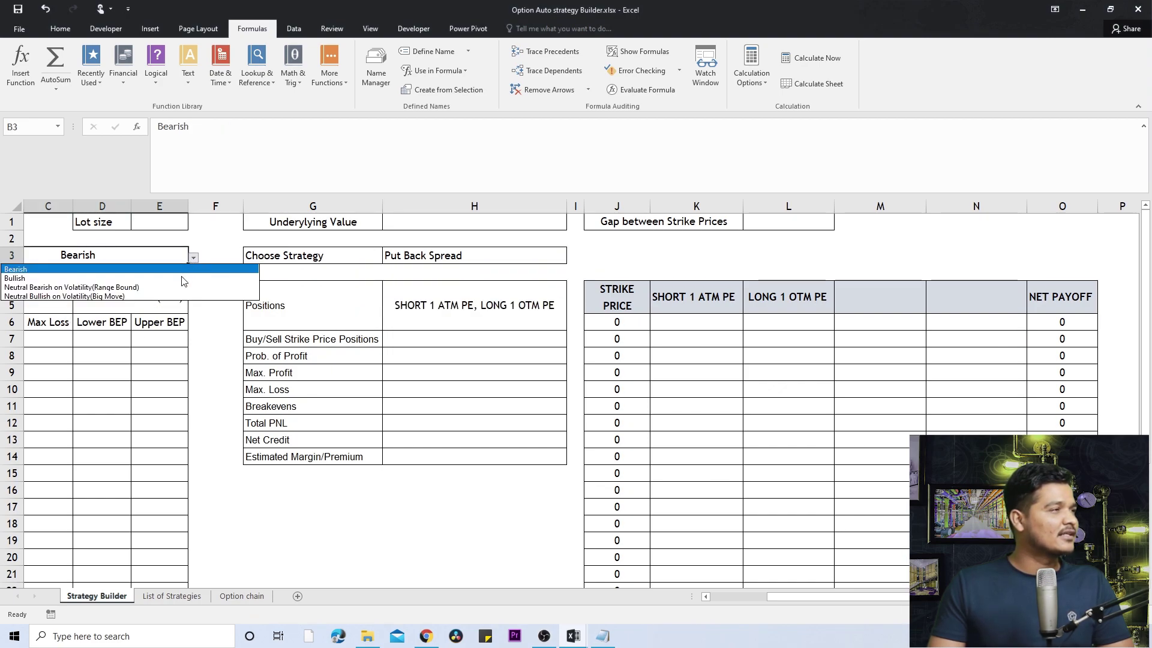
{"action": "left_click", "coordinate": [60, 288]}
{"action": "left_click", "coordinate": [450, 259]}
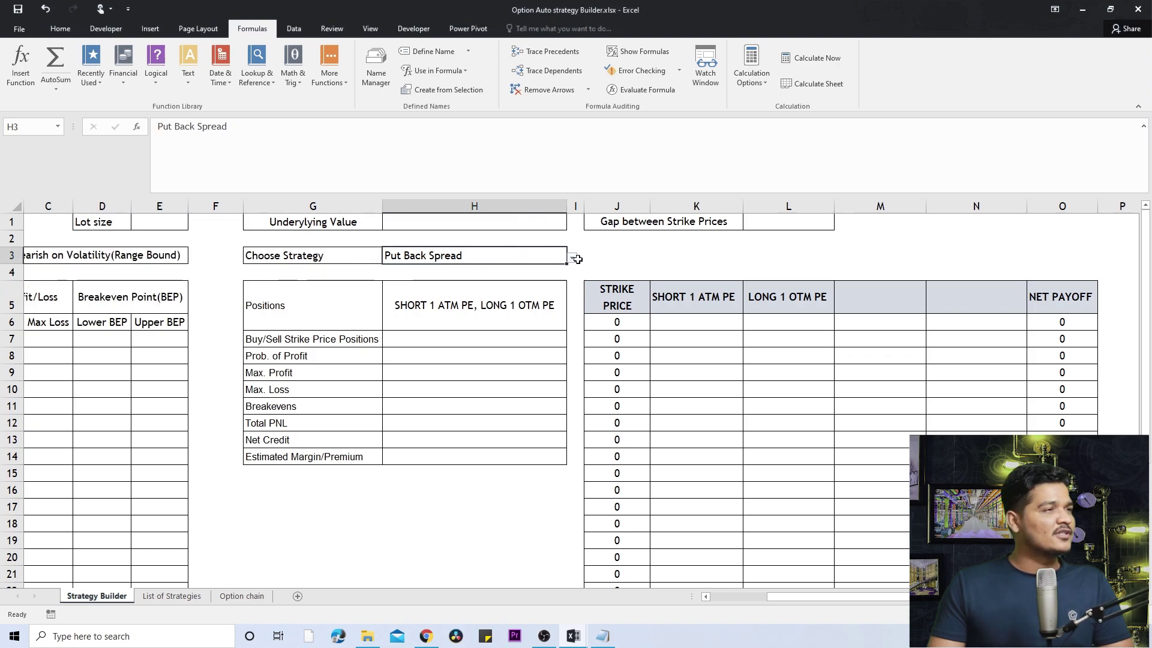
{"action": "left_click", "coordinate": [572, 260]}
{"action": "left_click", "coordinate": [556, 288]}
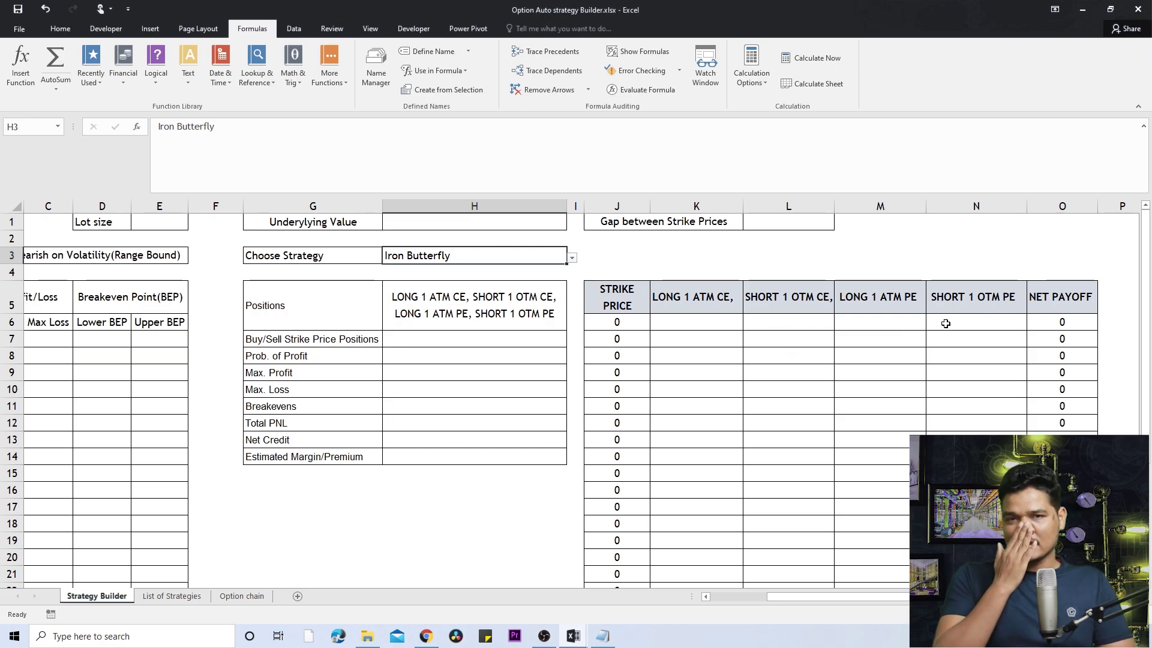
Inspect the position header cells K5, L5 and N5 for the Iron Butterfly strategy
{"action": "left_click", "coordinate": [696, 294]}
{"action": "left_click", "coordinate": [817, 297]}
{"action": "left_click", "coordinate": [956, 303]}
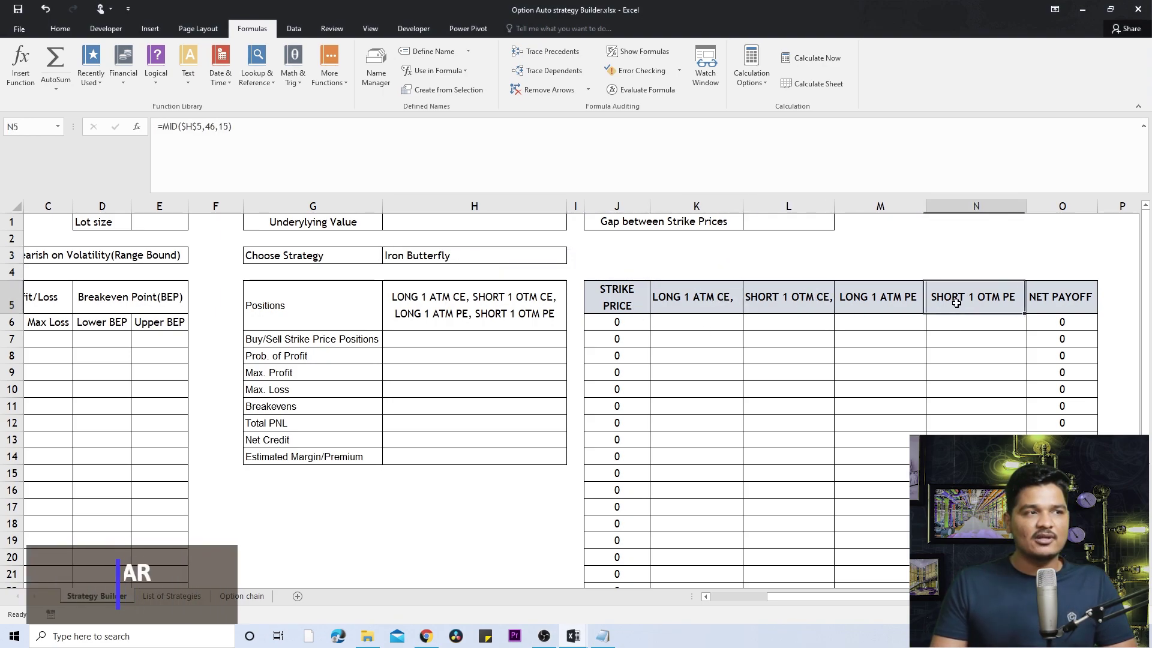